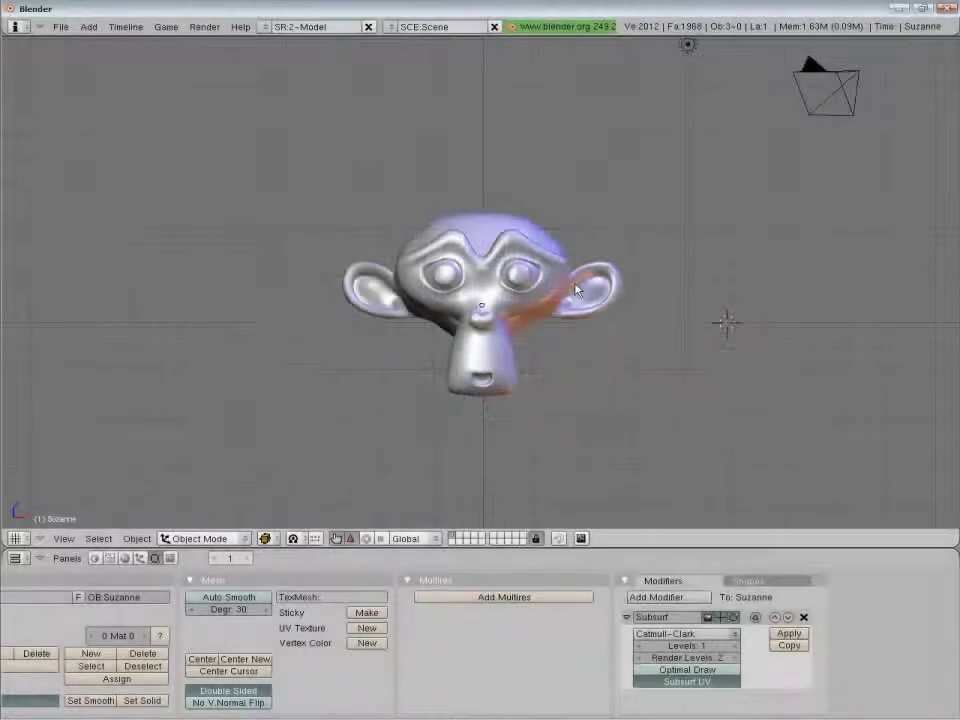
Place the 3D cursor just above the monkey head and split the 3D view into two equal side-by-side areas
click(483, 182)
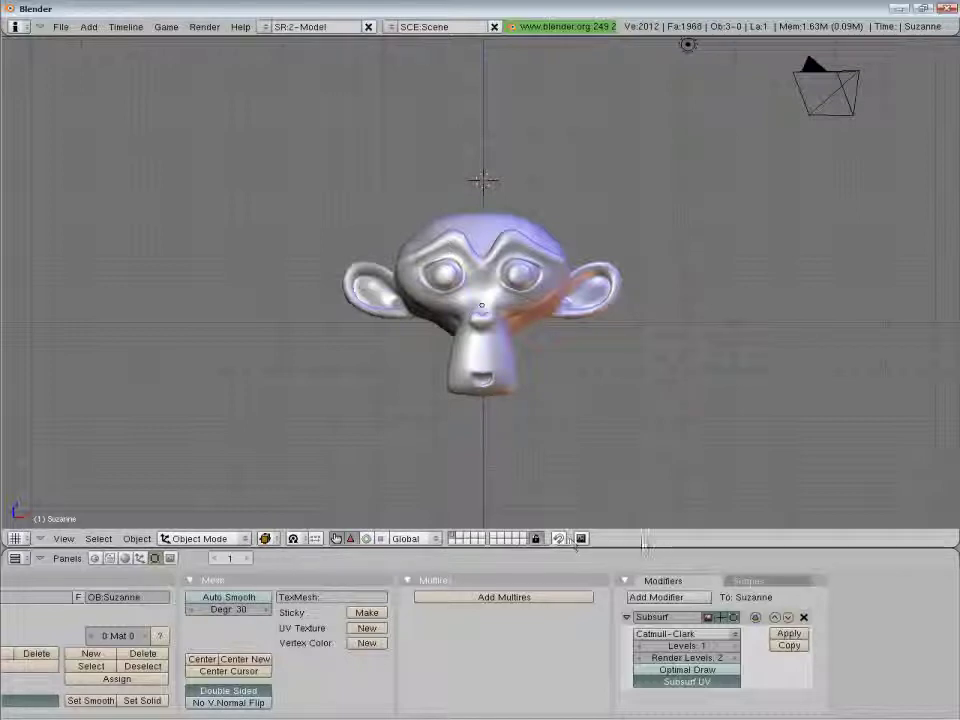
right_click(655, 544)
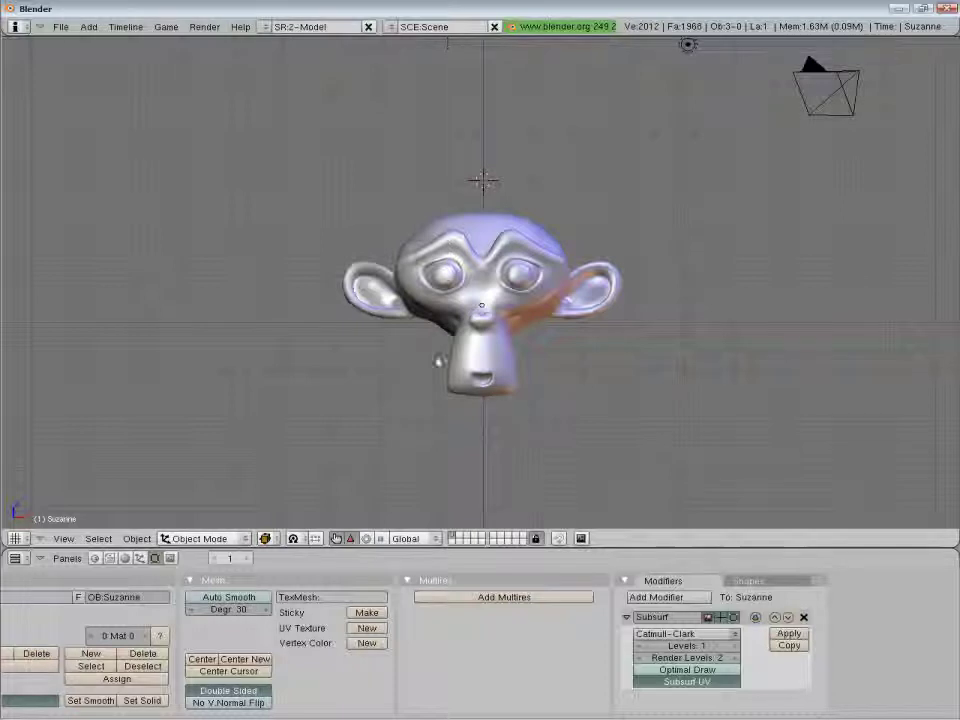
right_click(463, 549)
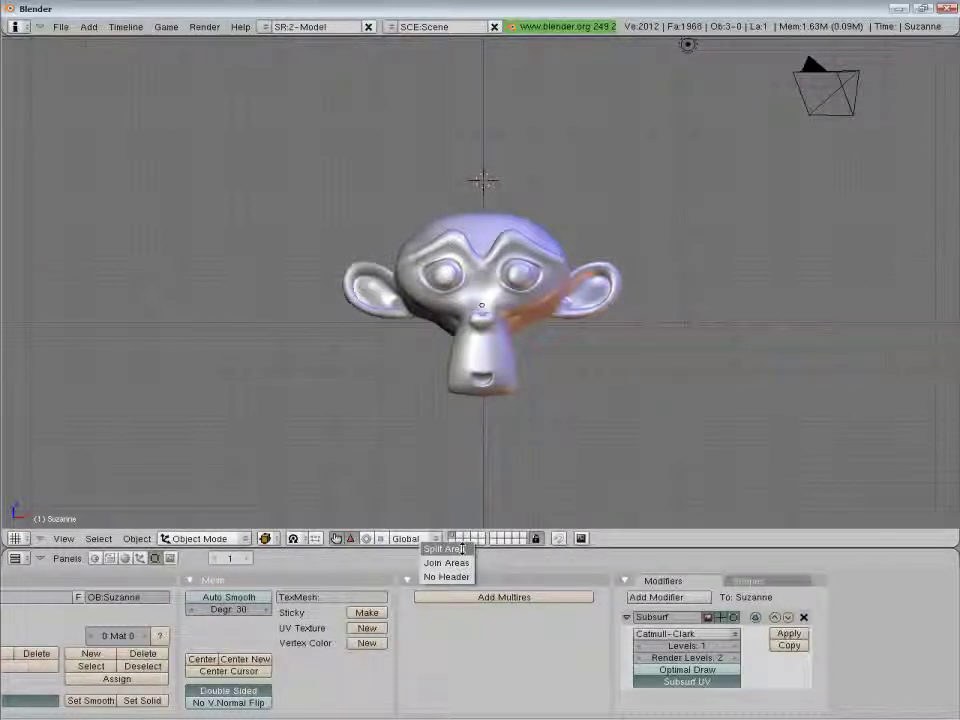
click(463, 549)
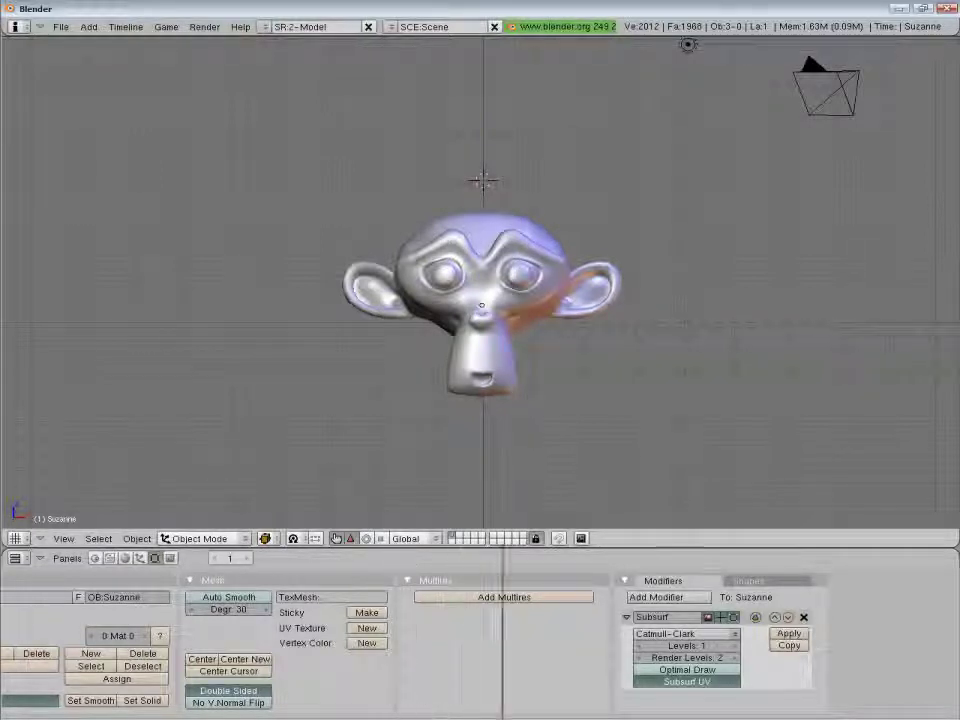
click(470, 514)
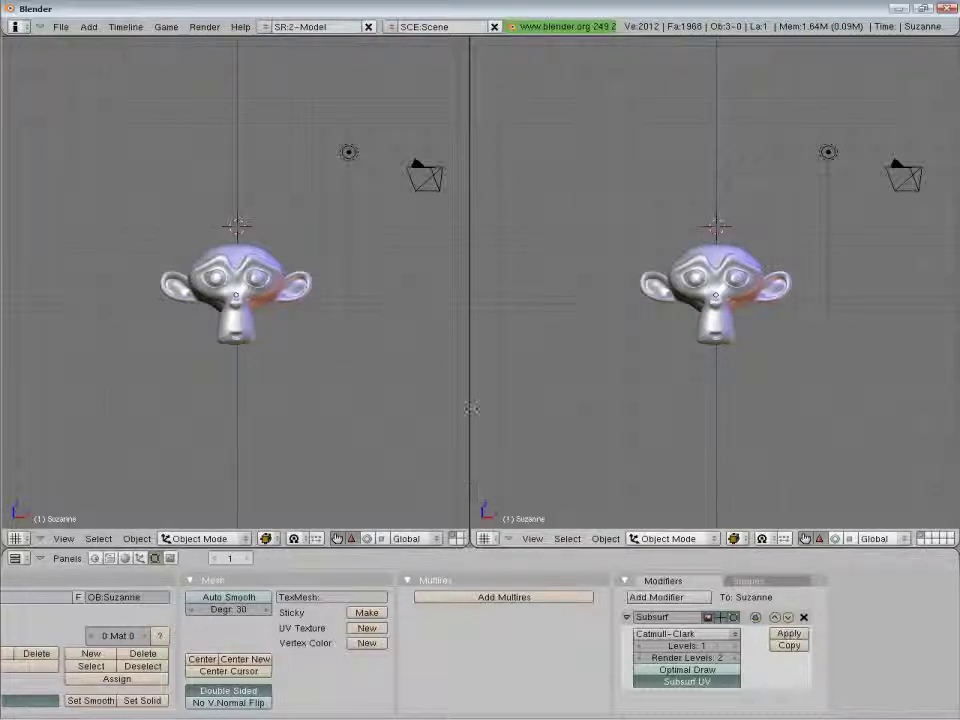
Split the right-hand 3D view into an upper and a lower area at about half its height
right_click(469, 408)
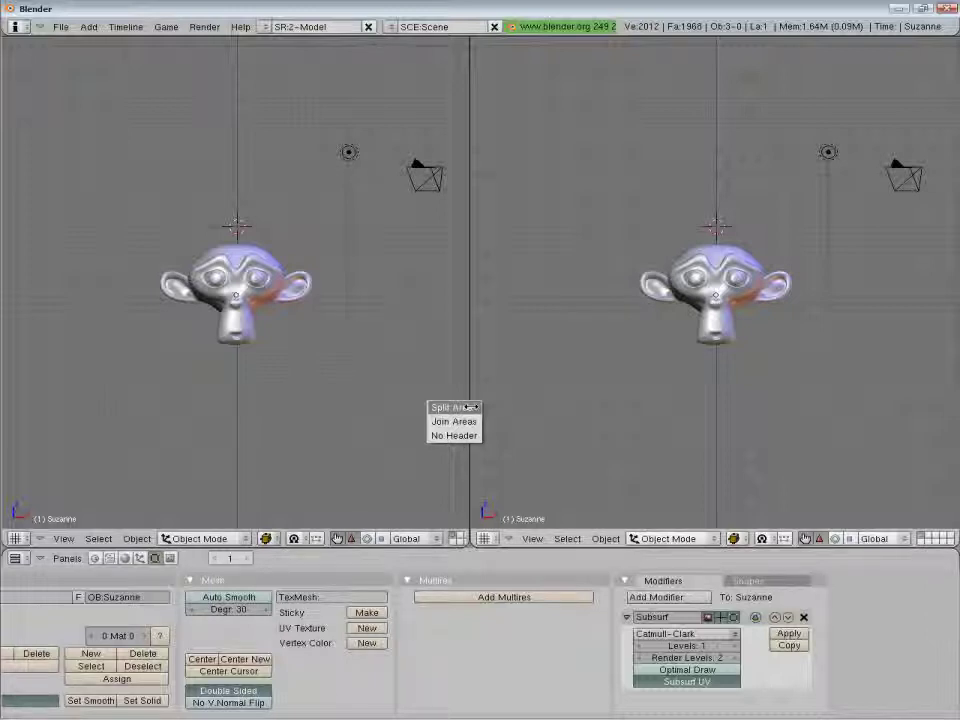
click(469, 408)
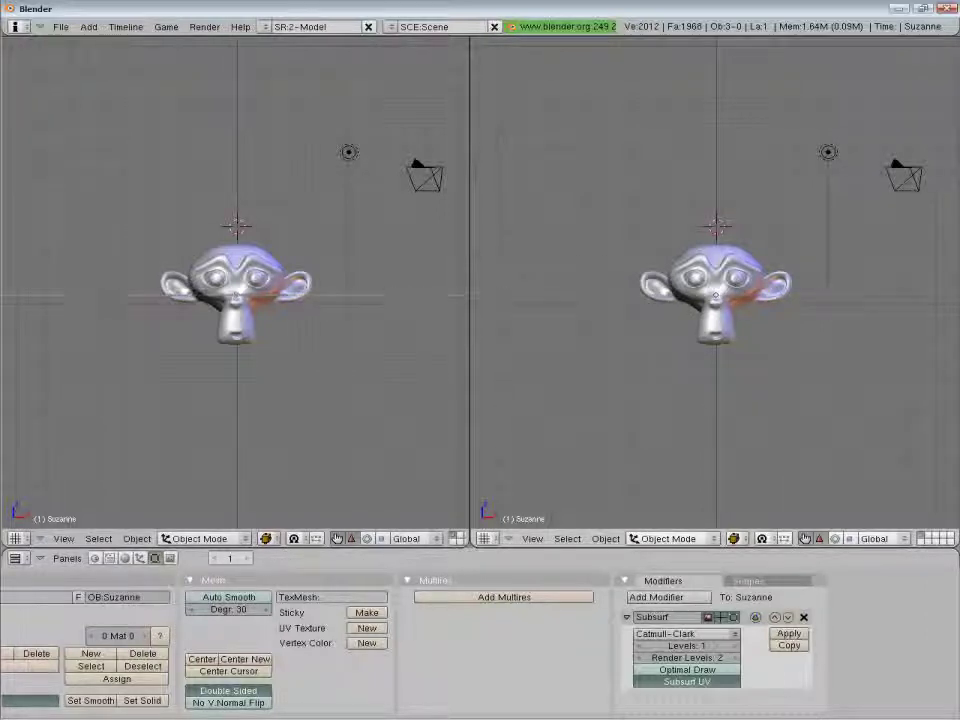
click(483, 305)
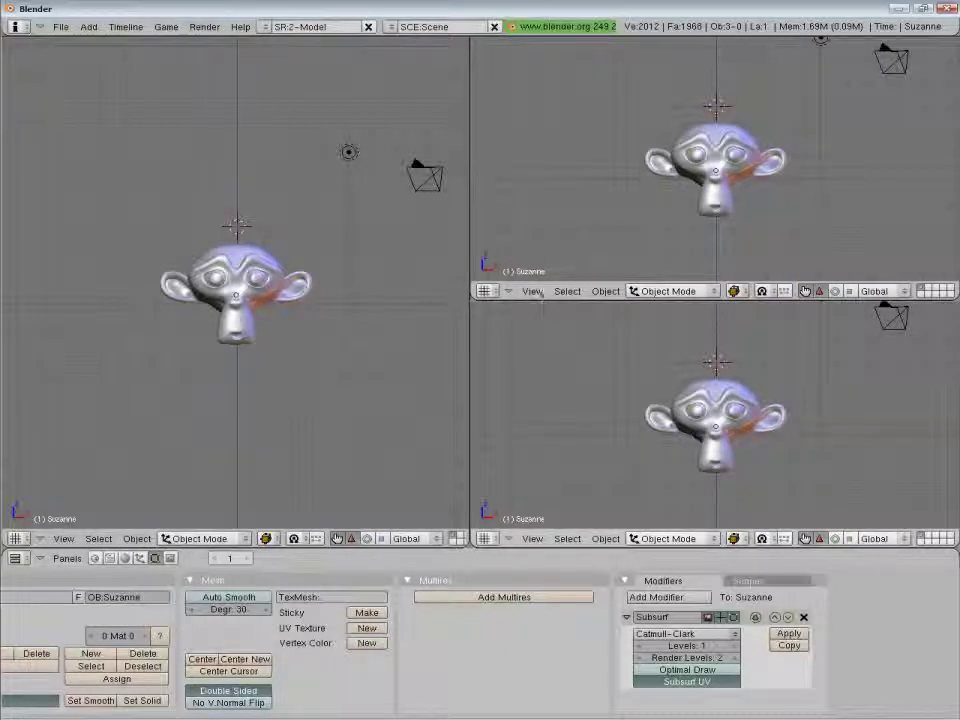
Resize the areas by making the upper right view shorter, the buttons area taller and the left 3D view narrower
drag(548, 298, 548, 248)
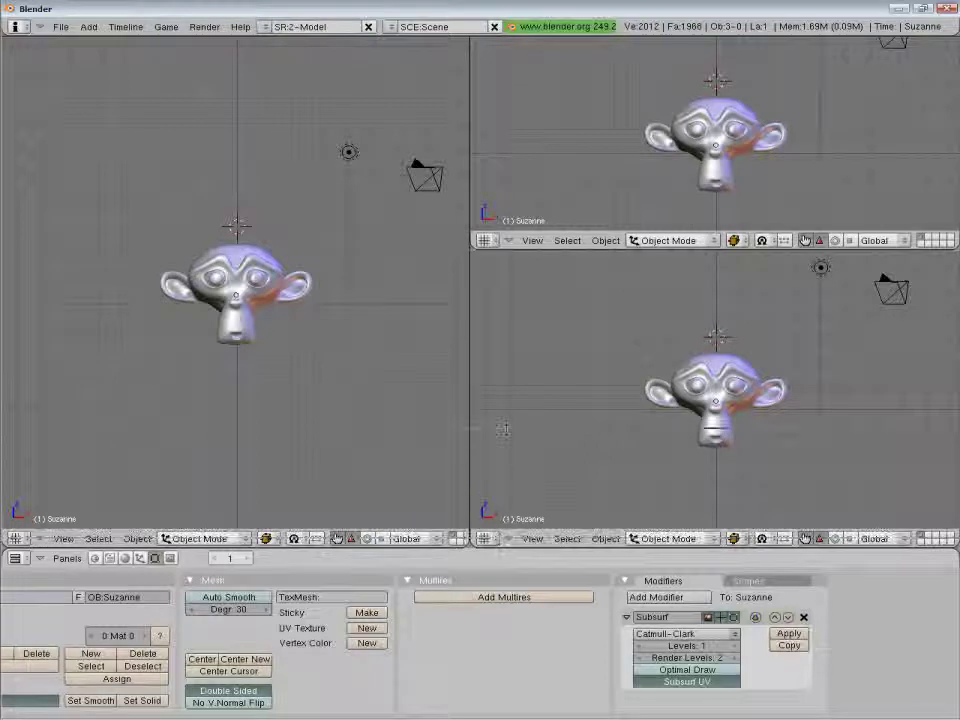
drag(498, 540, 498, 419)
drag(472, 346, 360, 352)
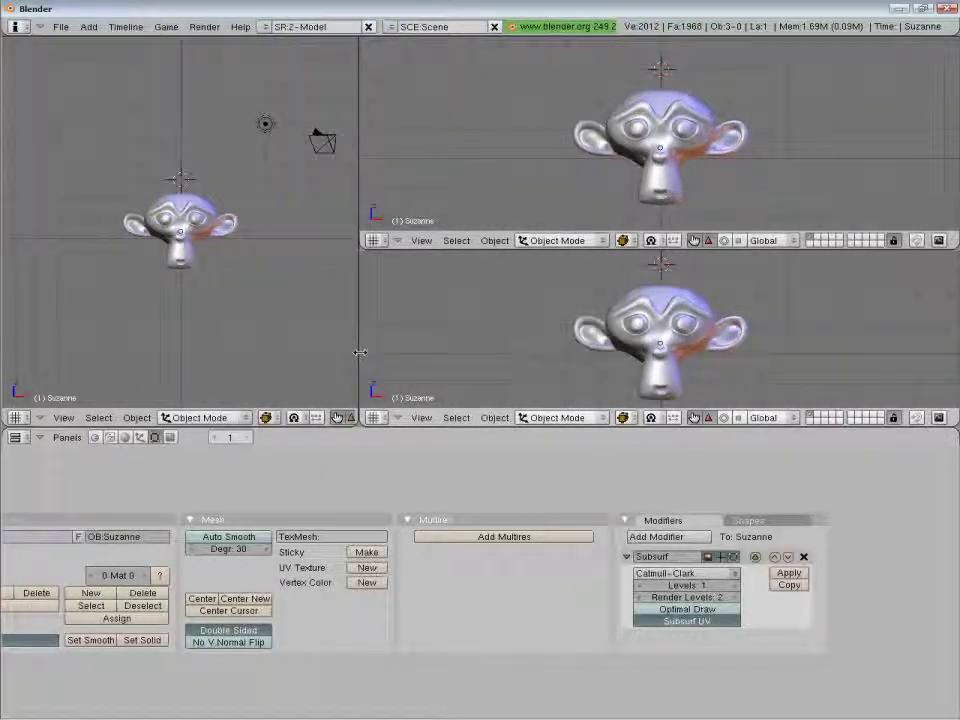
Join the two stacked 3D views by merging the upper area over the lower one
right_click(496, 250)
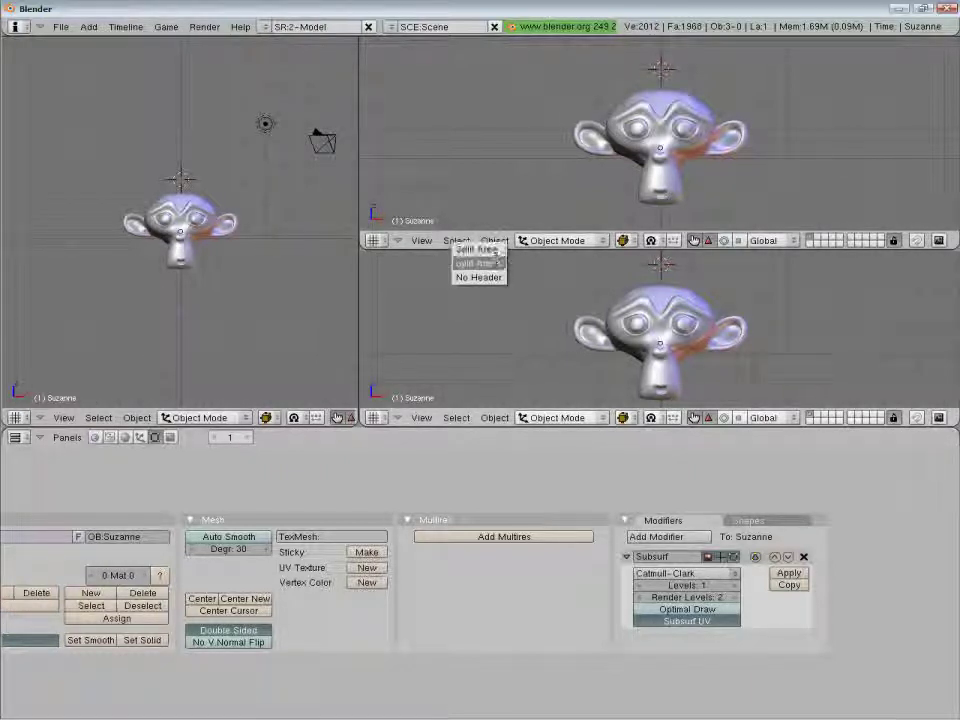
click(480, 263)
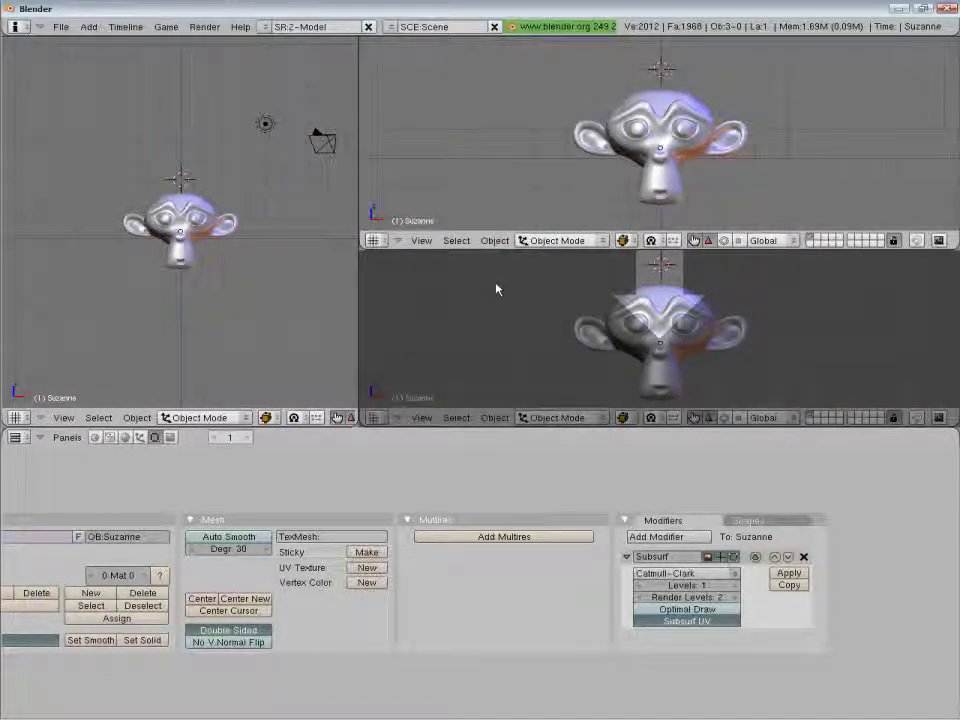
click(497, 289)
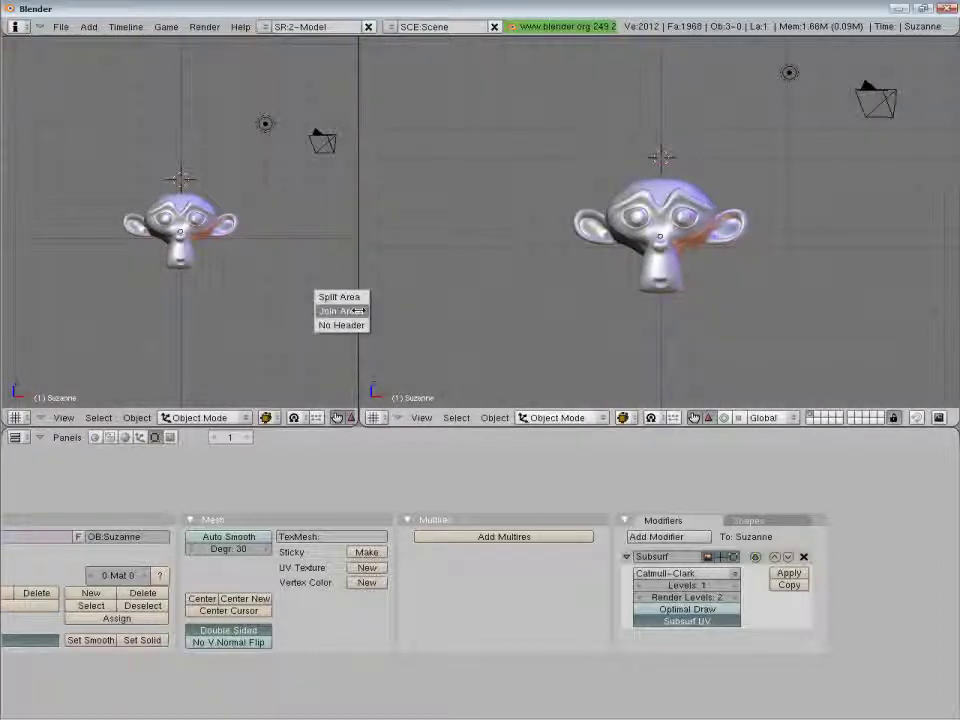
click(340, 311)
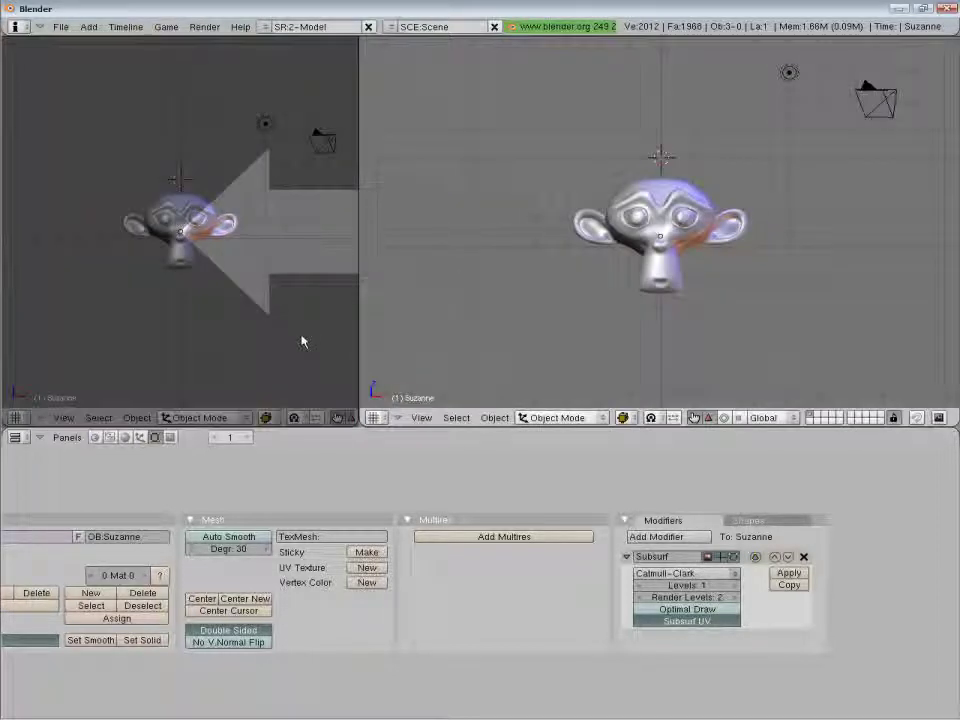
right_click(308, 344)
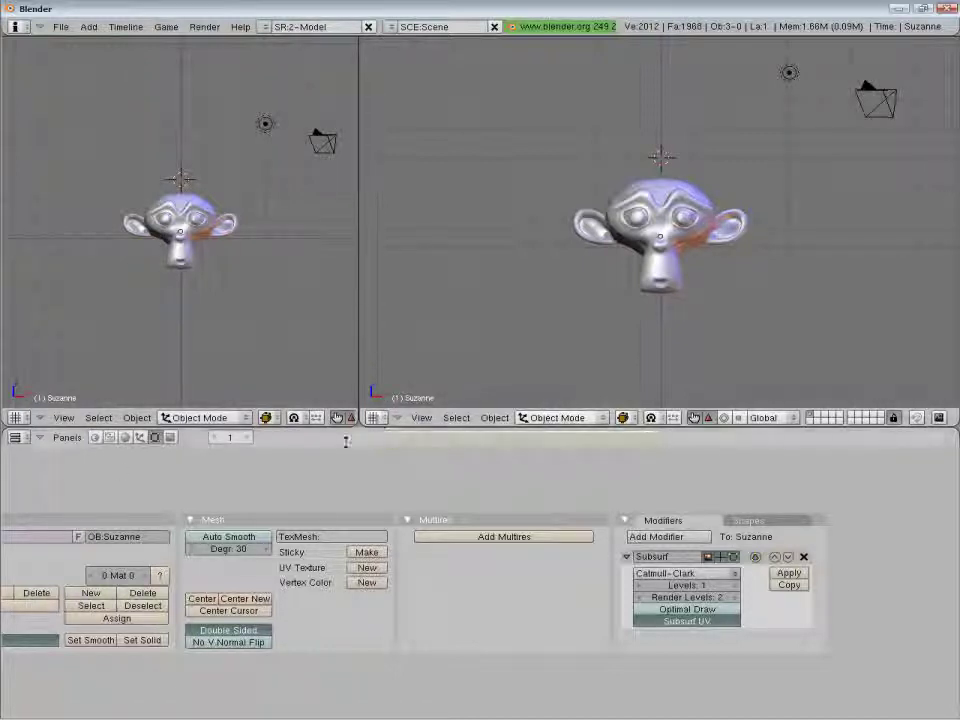
click(16, 420)
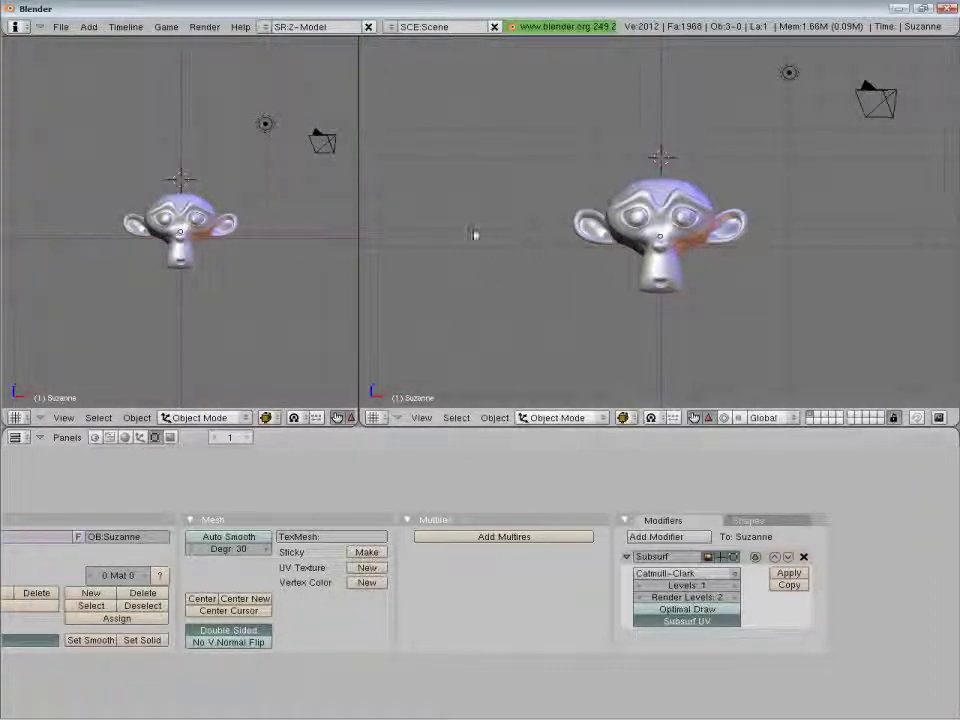
Create a new screen layout as a duplicate of the current 2-Model layout
click(265, 28)
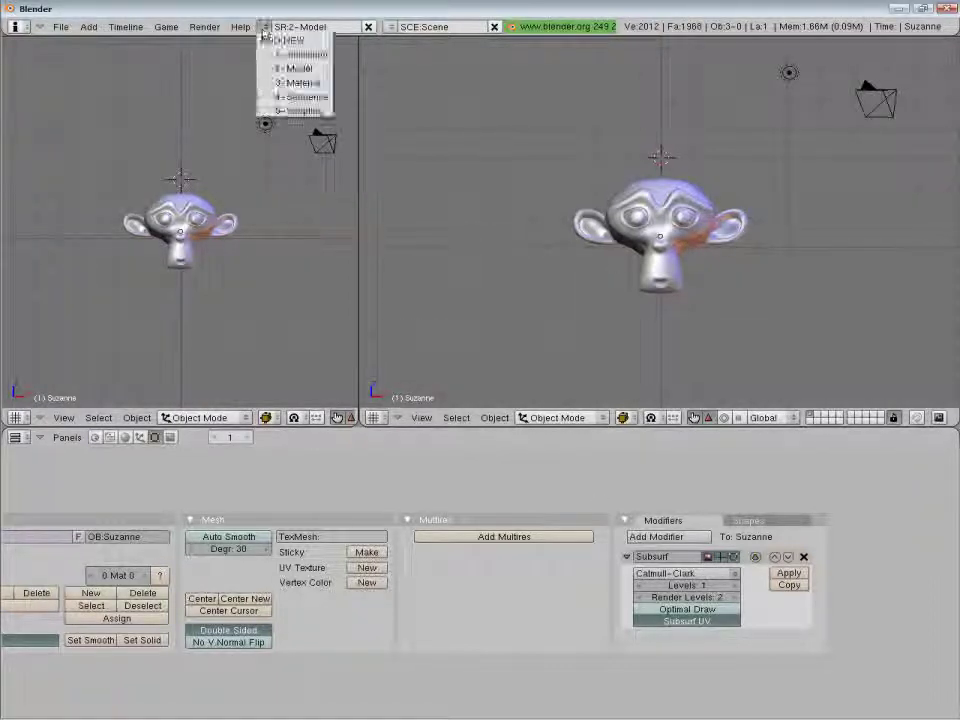
click(267, 37)
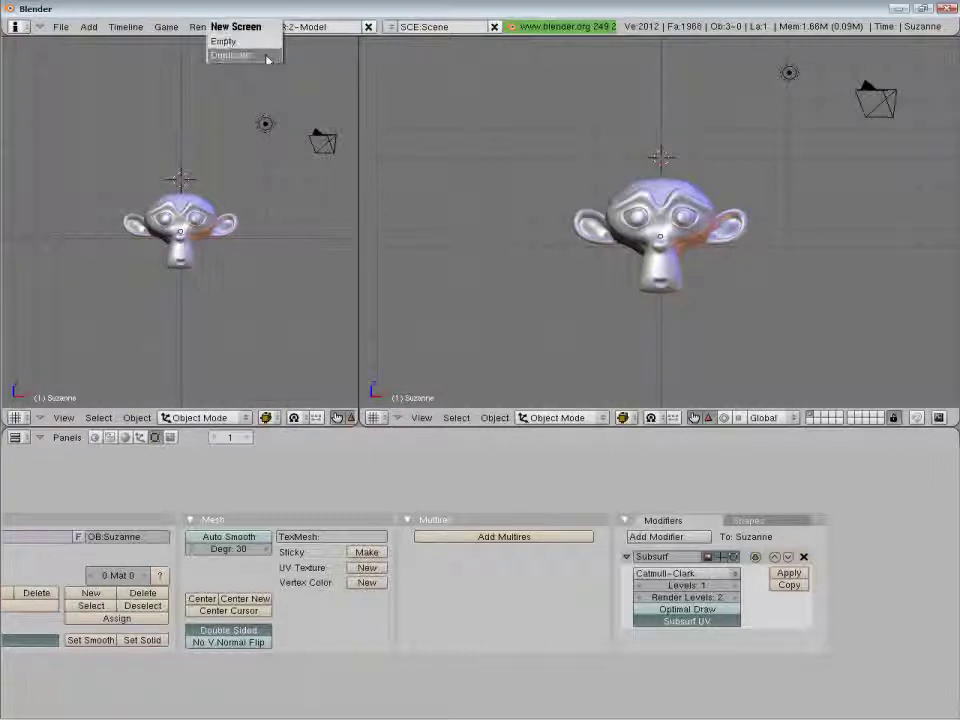
click(262, 56)
Rename the duplicated screen layout "my view" and save the current setup as user defaults
click(302, 28)
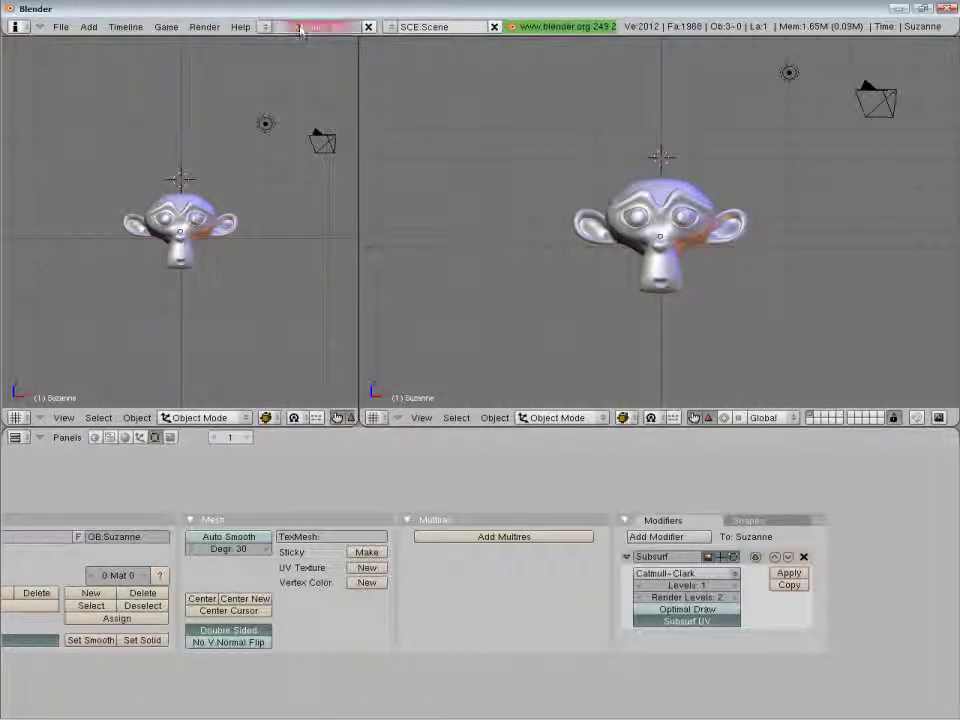
key(BackSpace)
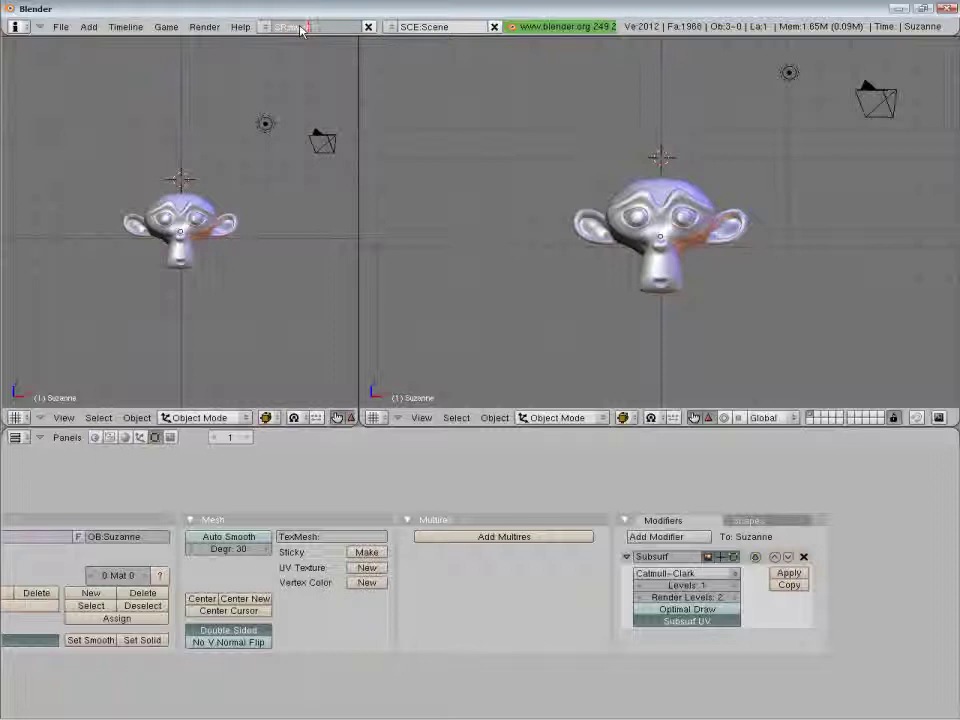
text(my view)
key(Return)
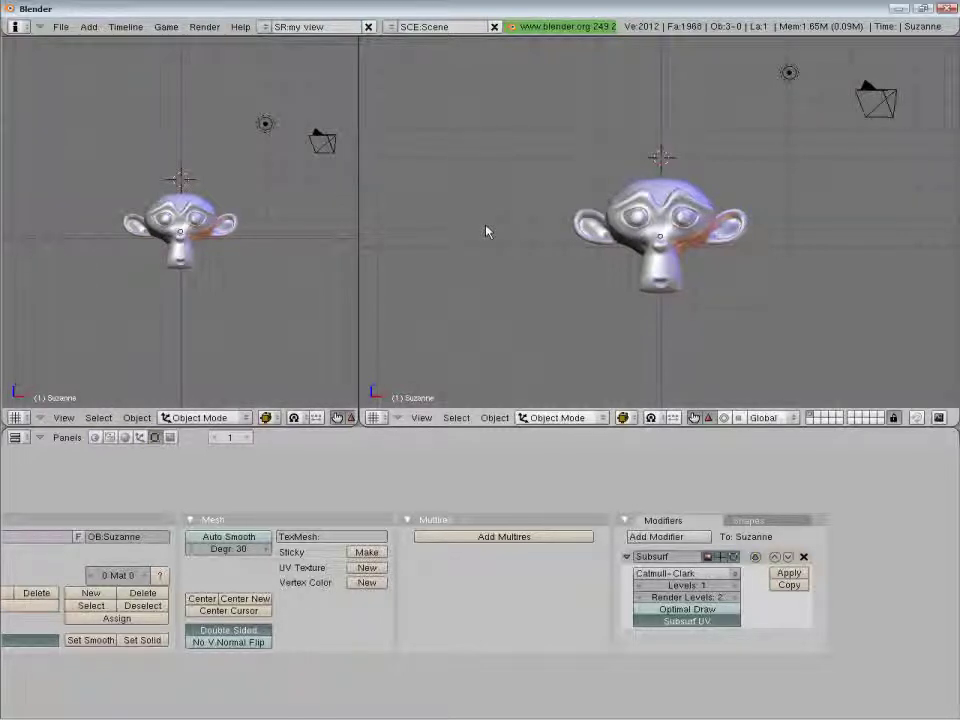
key(ctrl+u)
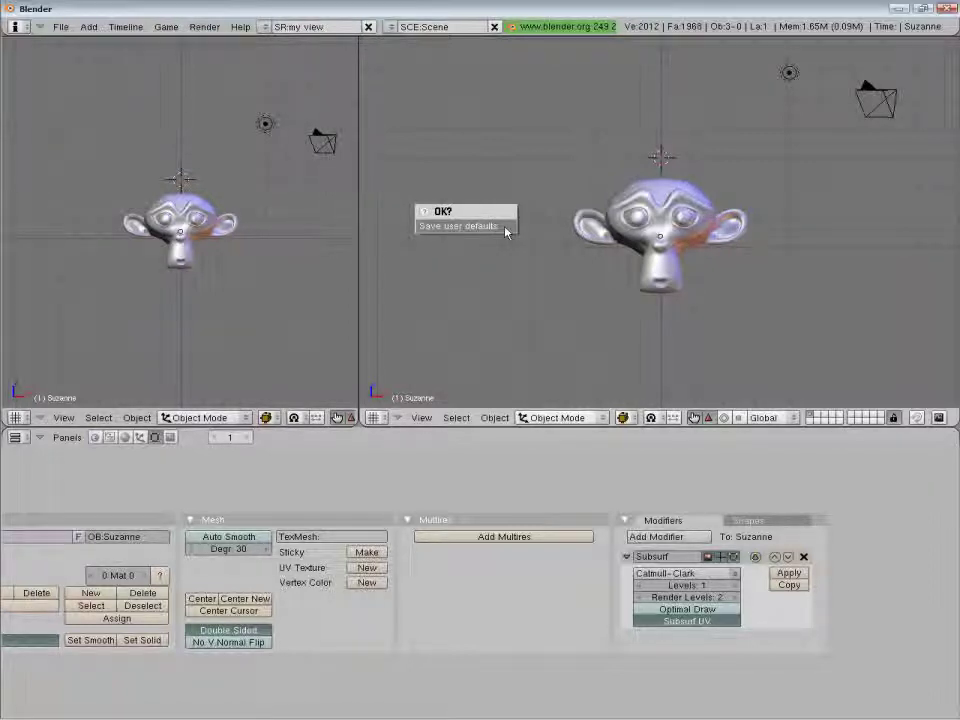
click(510, 227)
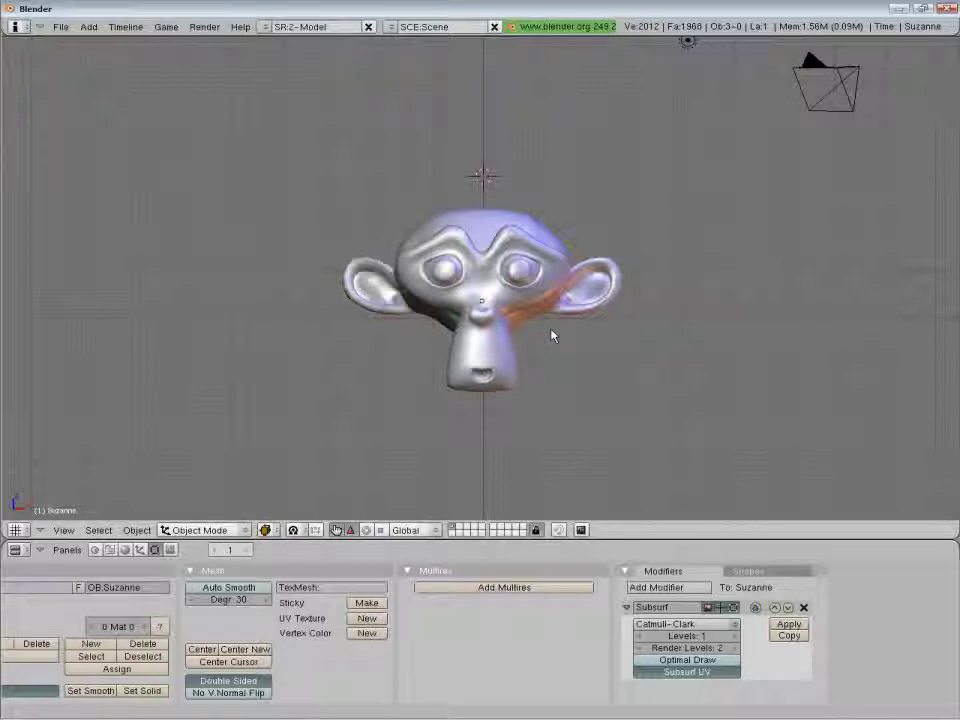
Orbit, pan and zoom around the monkey head to examine its face at an angle, close up and from farther away
middle_drag(553, 335, 580, 356)
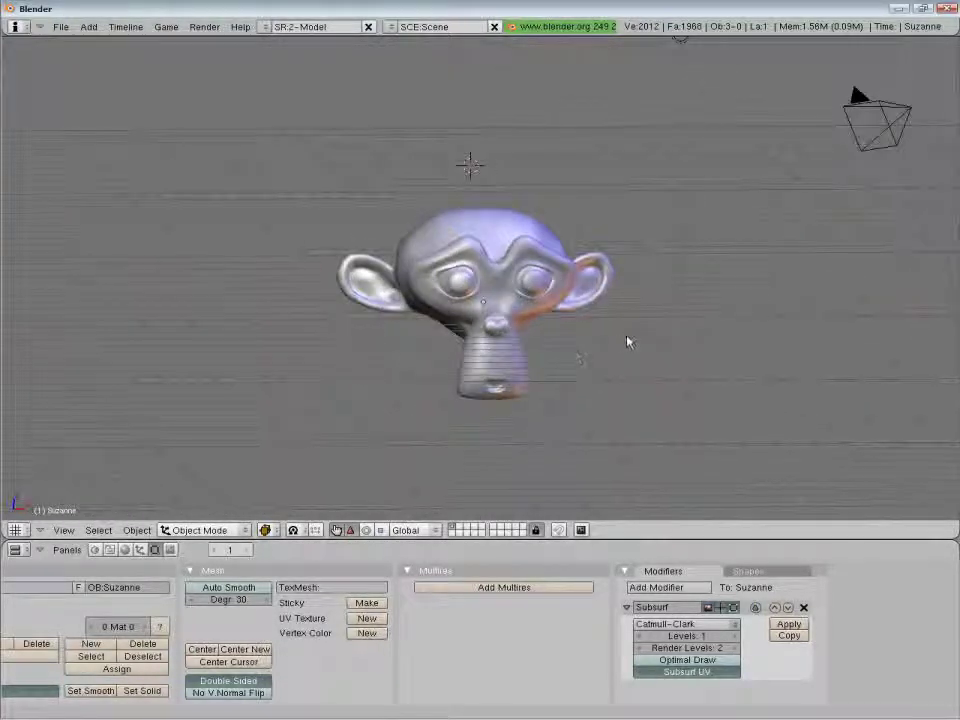
middle_drag(658, 360, 697, 378)
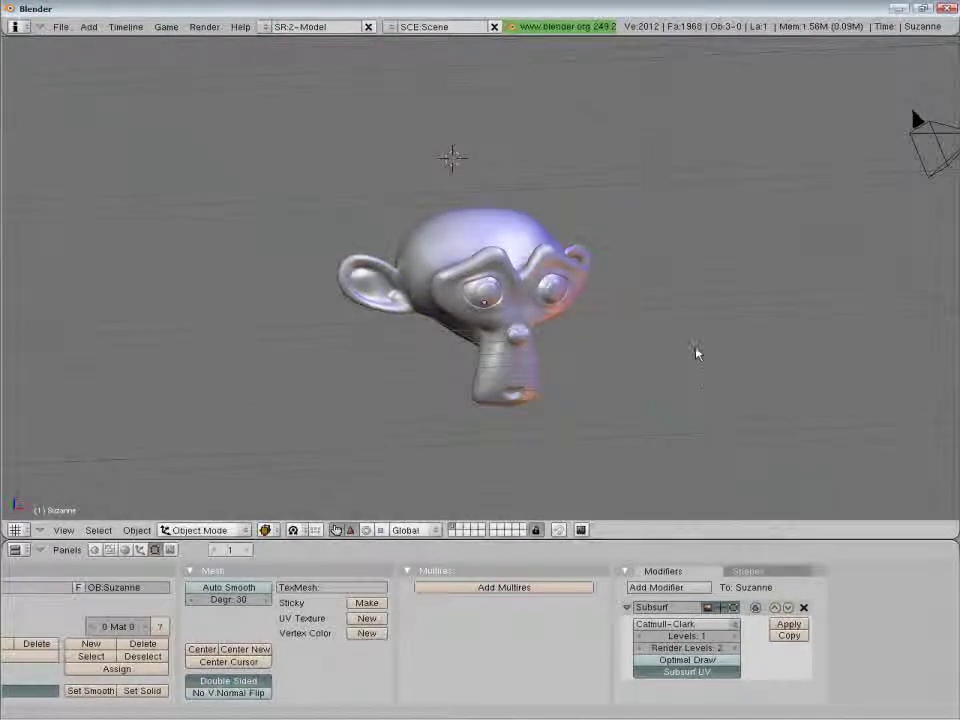
shift+middle_drag(681, 324, 628, 328)
shift+middle_drag(546, 385, 519, 401)
scroll(401, 407, up, 4)
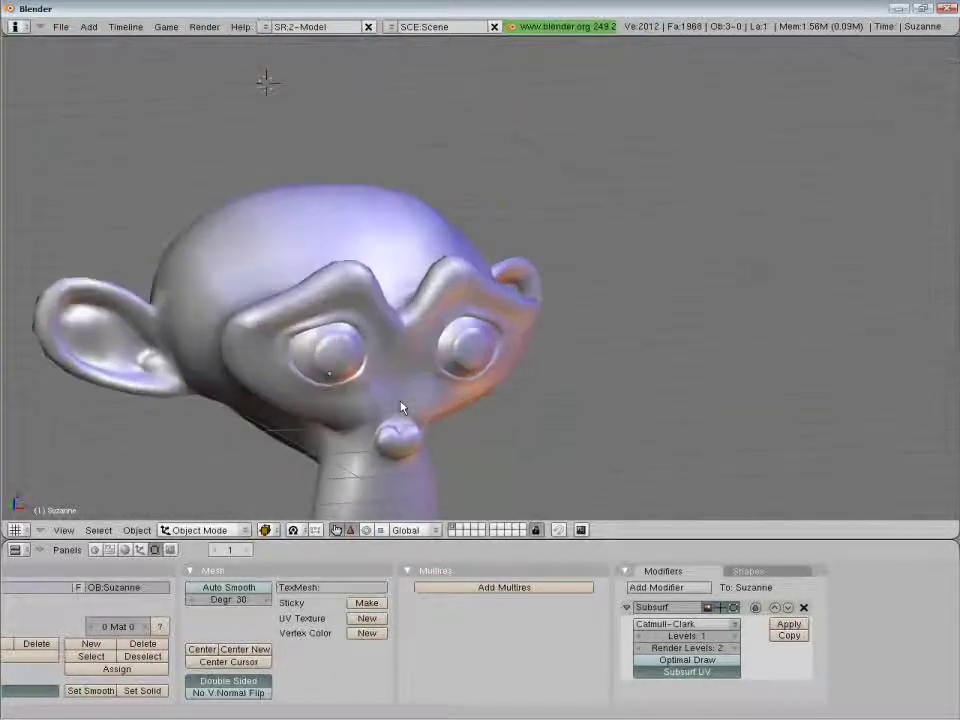
scroll(401, 407, down, 6)
shift+middle_drag(408, 407, 450, 360)
scroll(474, 343, up, 1)
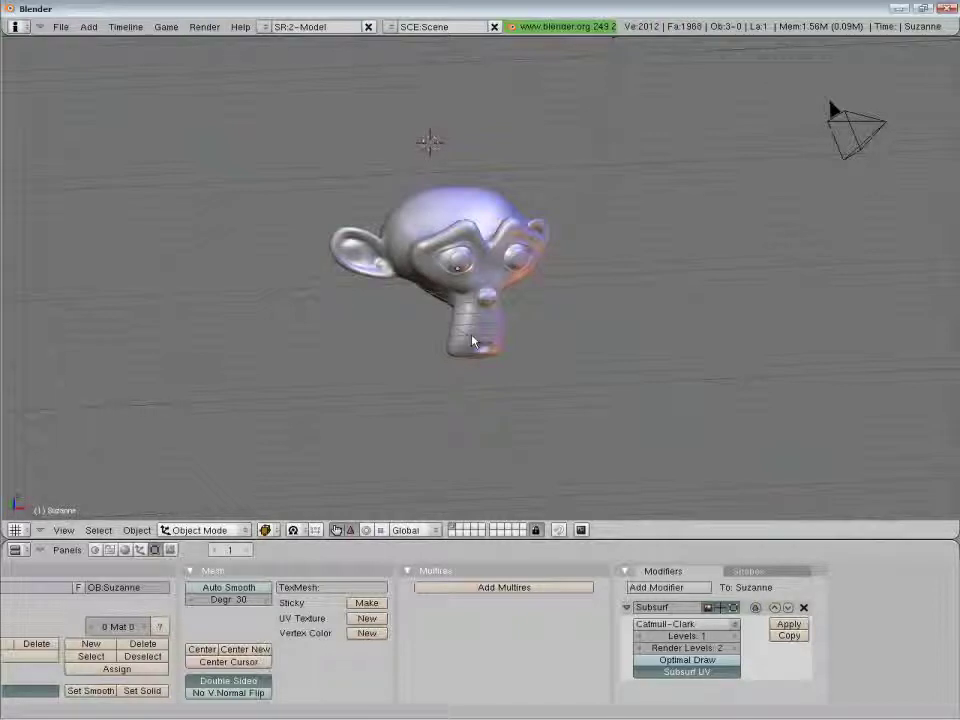
Examine the monkey head in the side, front and top views, followed by the opposite side, back and bottom views
key(KP_3)
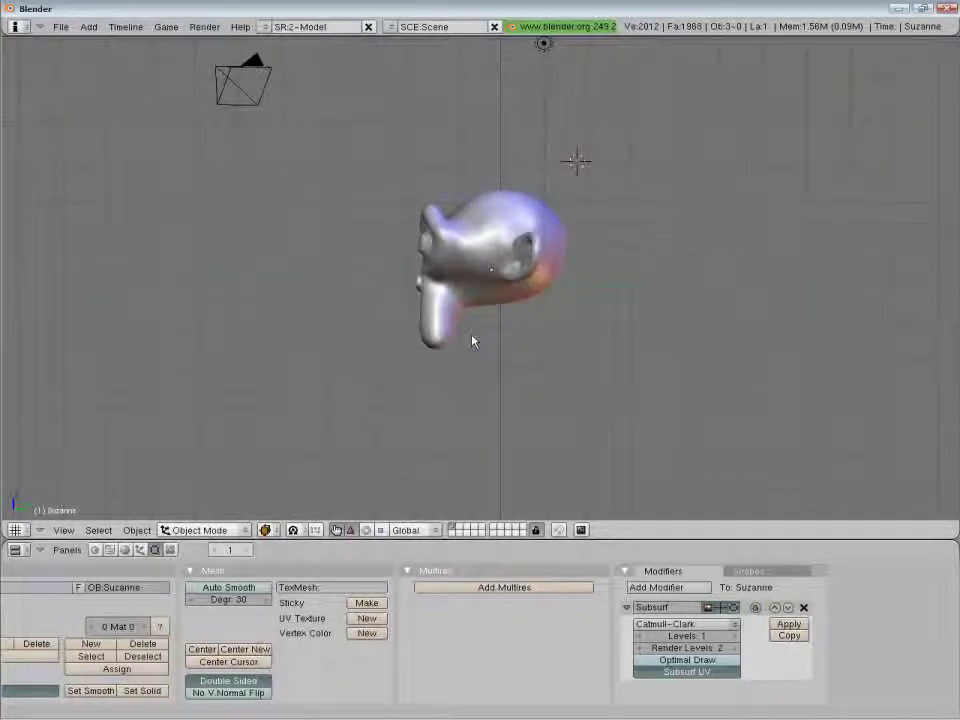
key(KP_1)
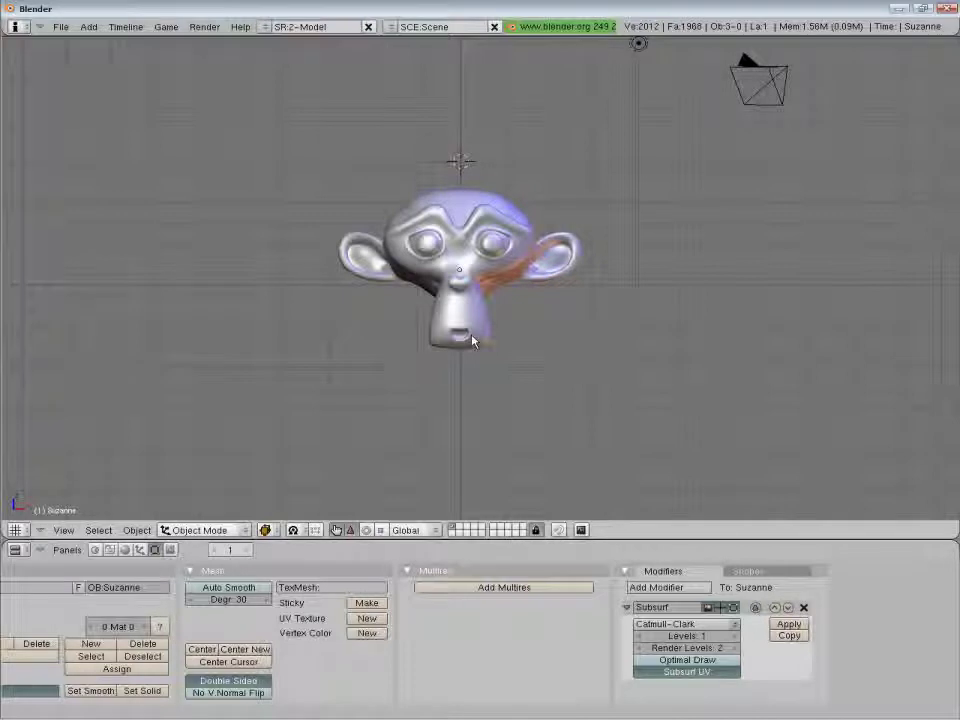
key(KP_7)
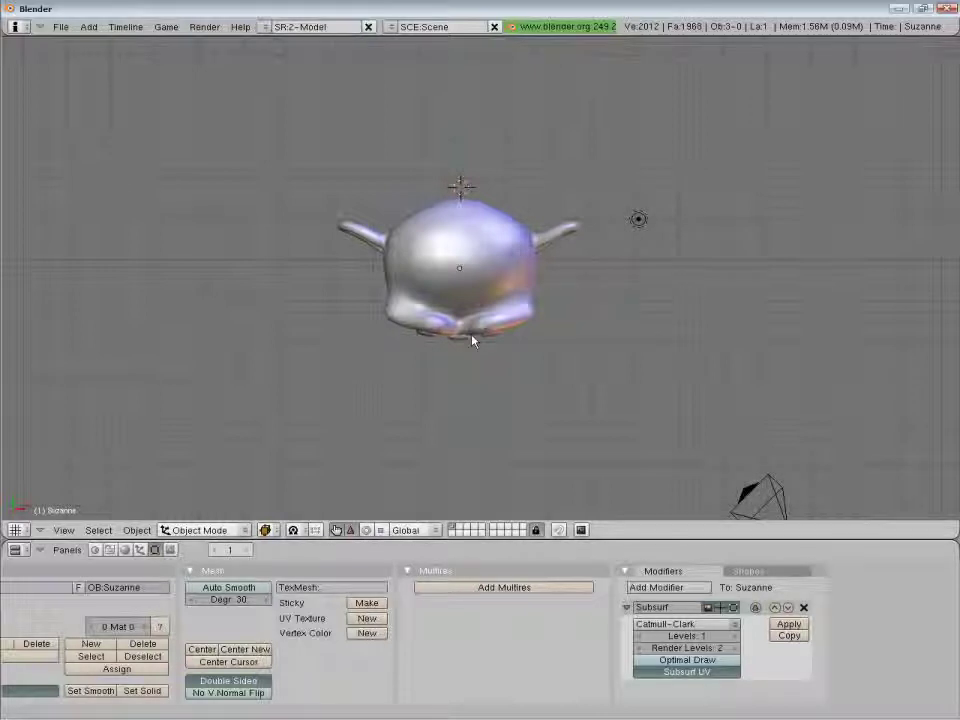
key(ctrl+KP_3)
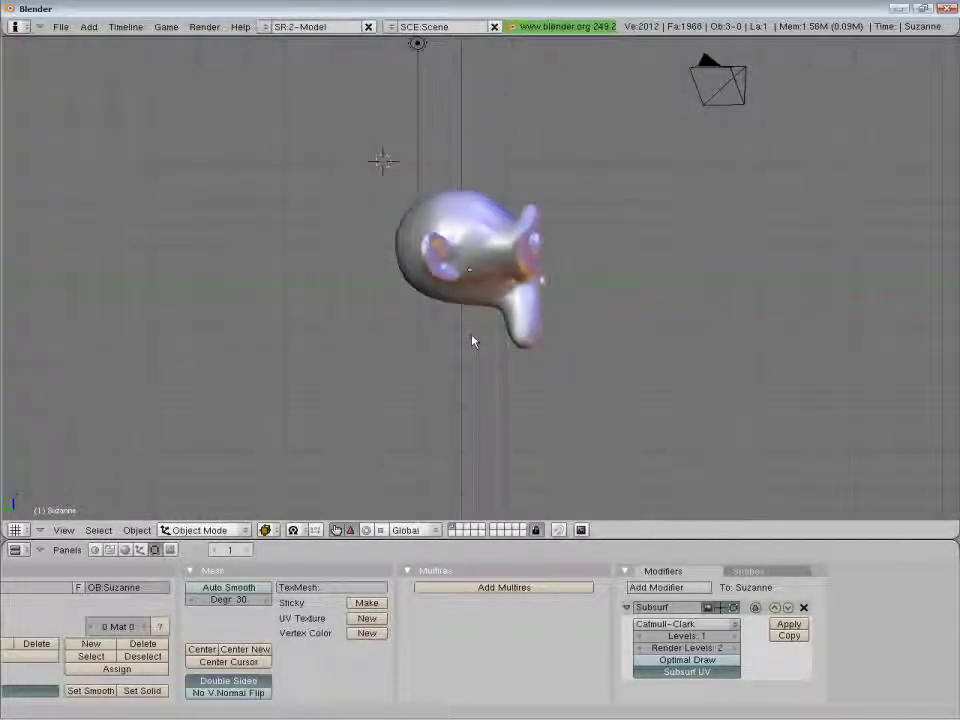
key(KP_1)
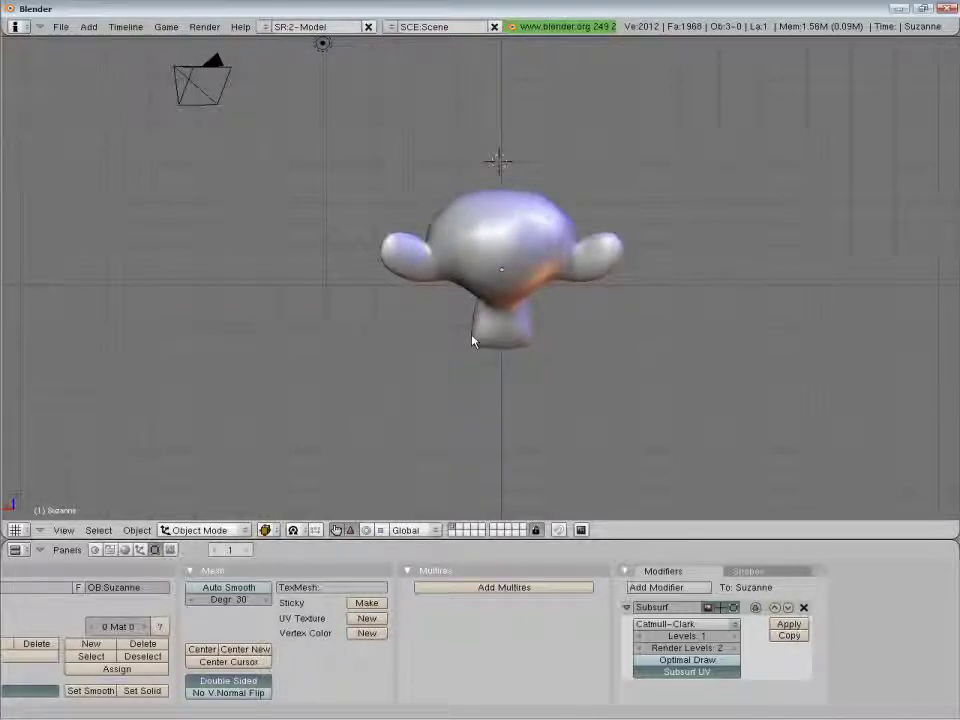
key(ctrl+KP_7)
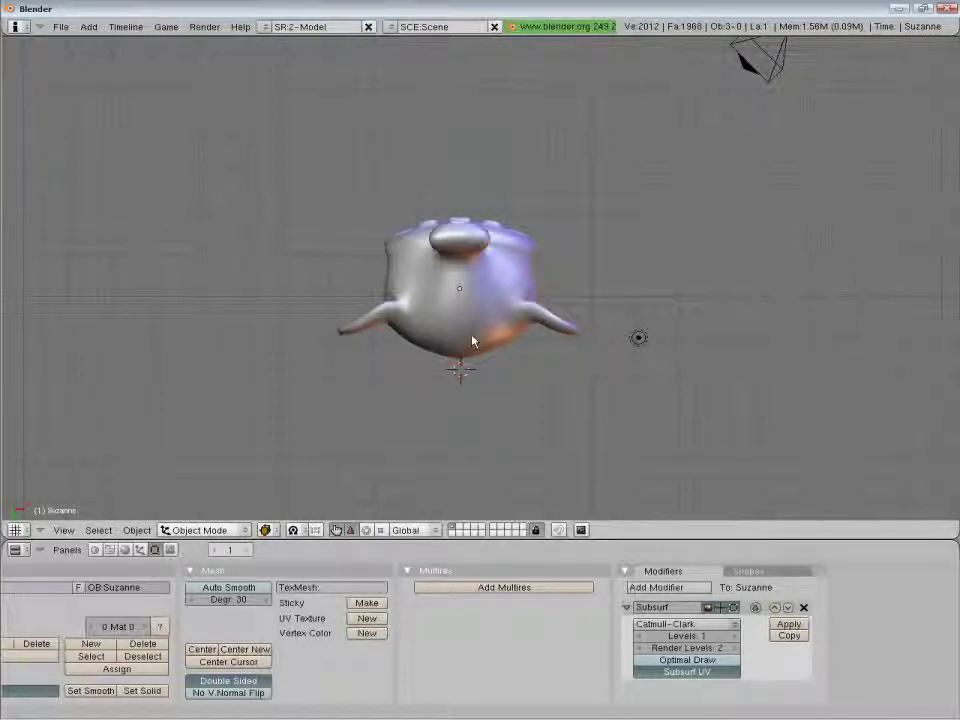
Rotate the view in small increments away from the bottom view to examine the underside and back of the head
key(KP_8)
key(KP_8)
key(KP_8)
key(KP_8)
key(KP_8)
key(KP_8)
key(KP_8)
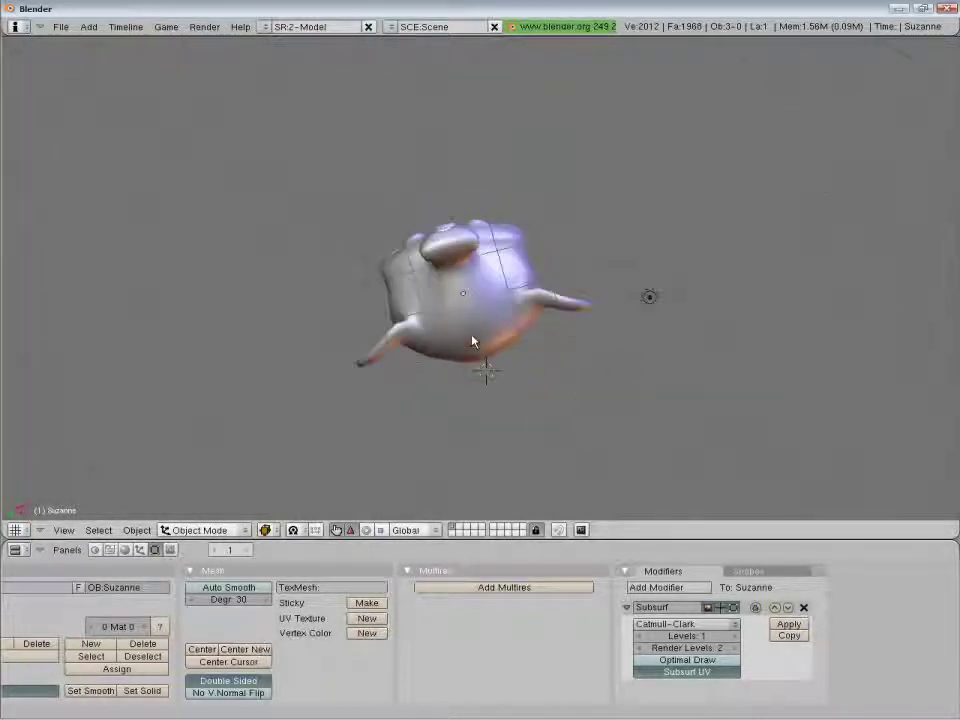
key(KP_8)
key(KP_8)
key(KP_8)
key(KP_8)
key(KP_8)
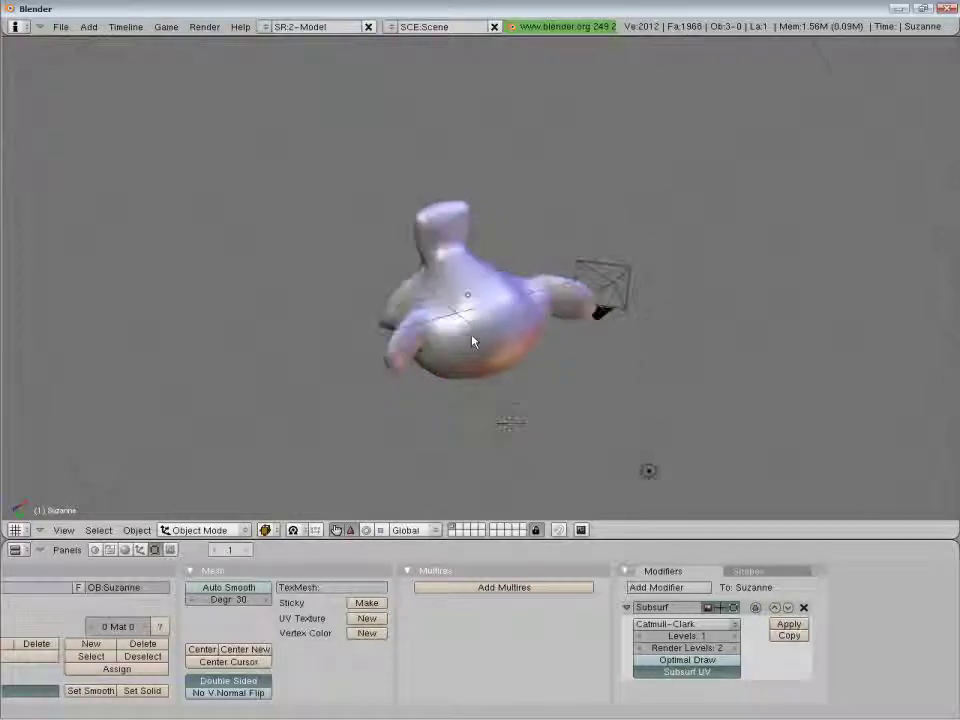
Rotate the view in small increments from the underside of the monkey head to its face, and examine it from the front
key(KP_8)
key(KP_8)
key(KP_8)
key(KP_8)
key(KP_8)
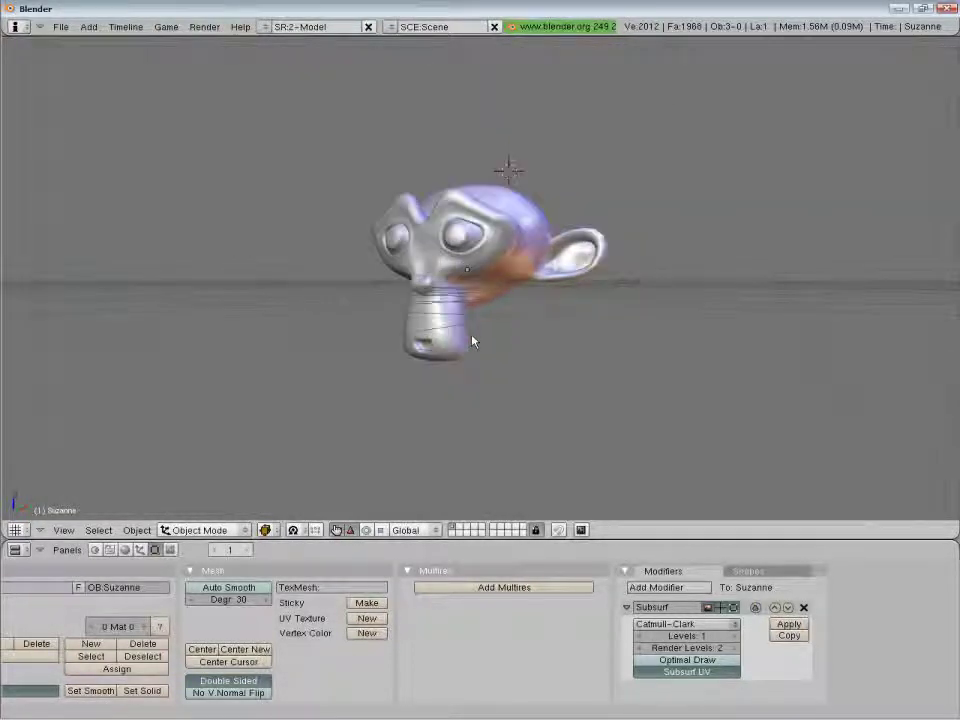
key(KP_8)
key(KP_8)
key(KP_8)
key(KP_8)
key(KP_8)
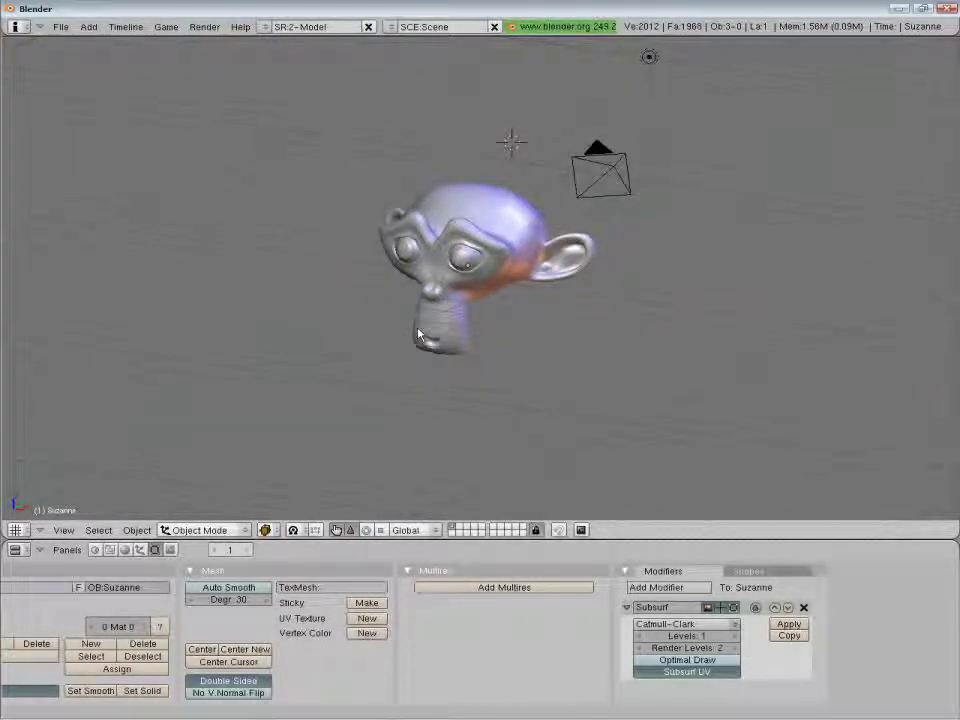
middle_drag(428, 332, 563, 349)
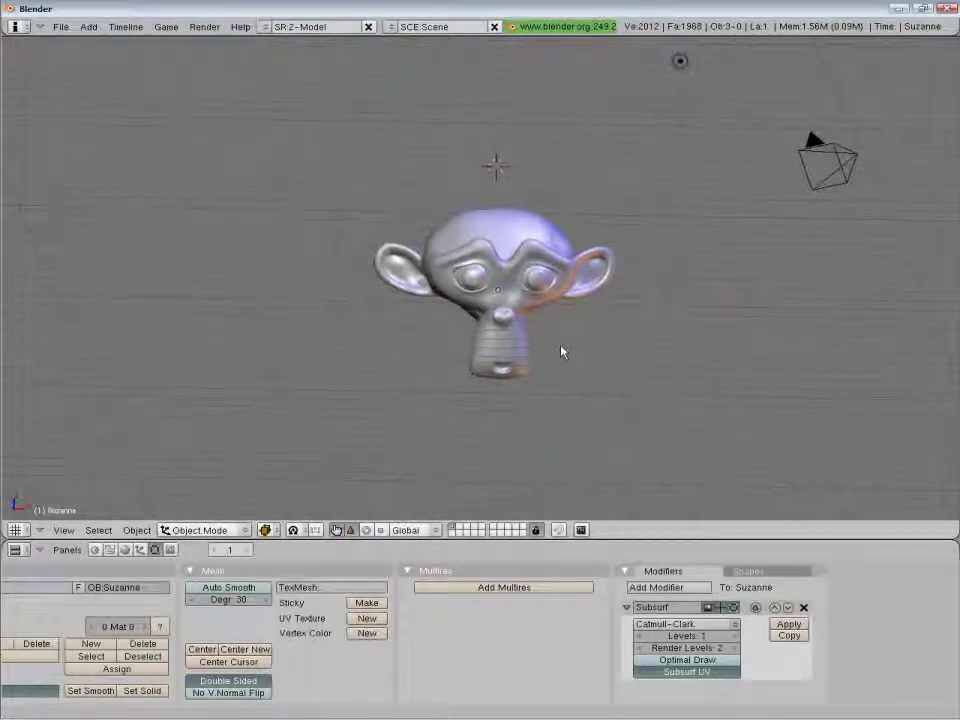
shift+middle_drag(513, 300, 449, 317)
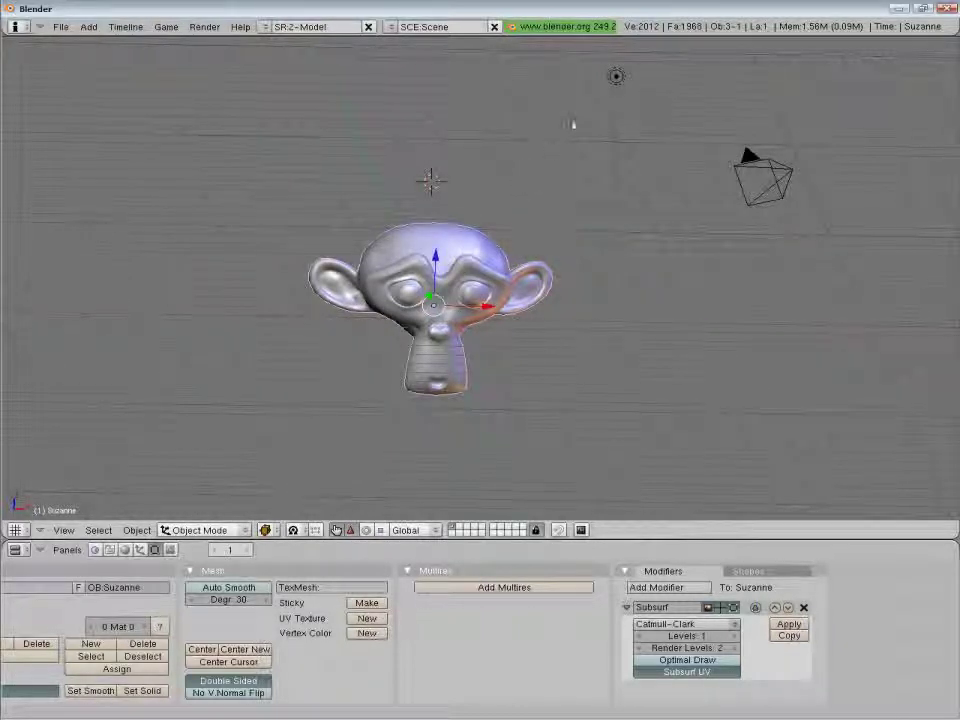
Add the lamp and the camera to the selection with the monkey head, and clear the whole selection
right_click(615, 79)
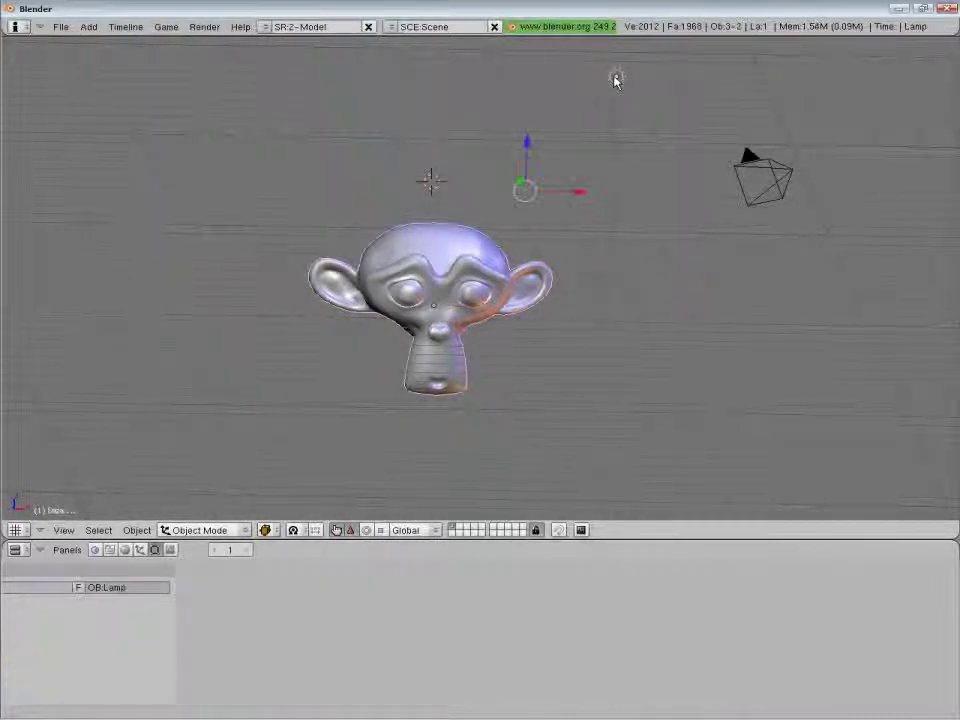
right_click(745, 163)
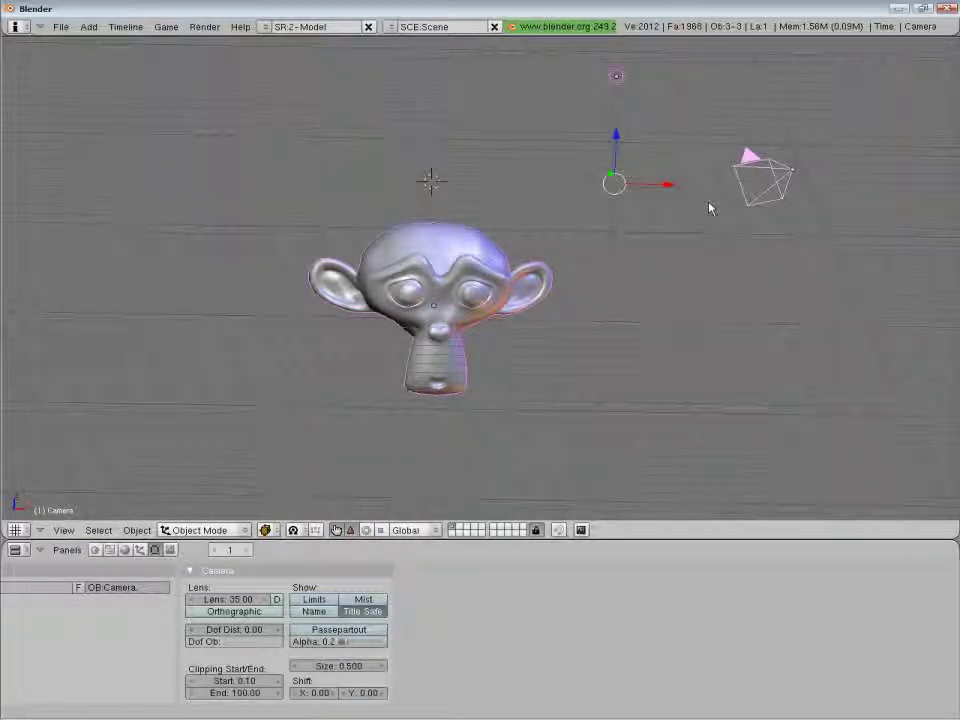
key(a)
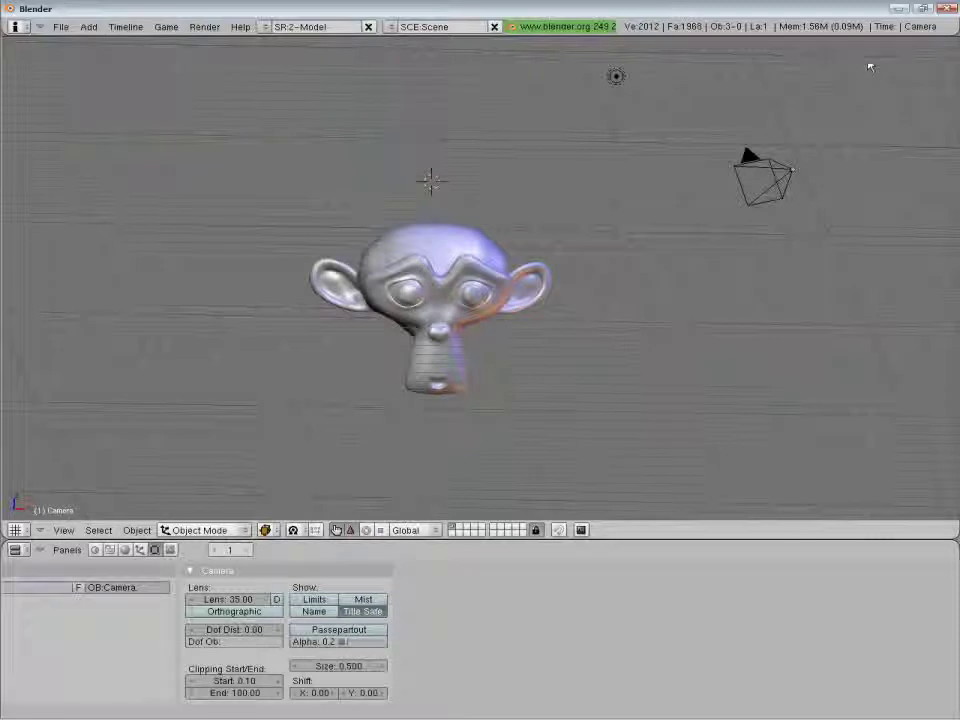
Toggle all scene objects between selected and deselected twice, ending with nothing selected
key(a)
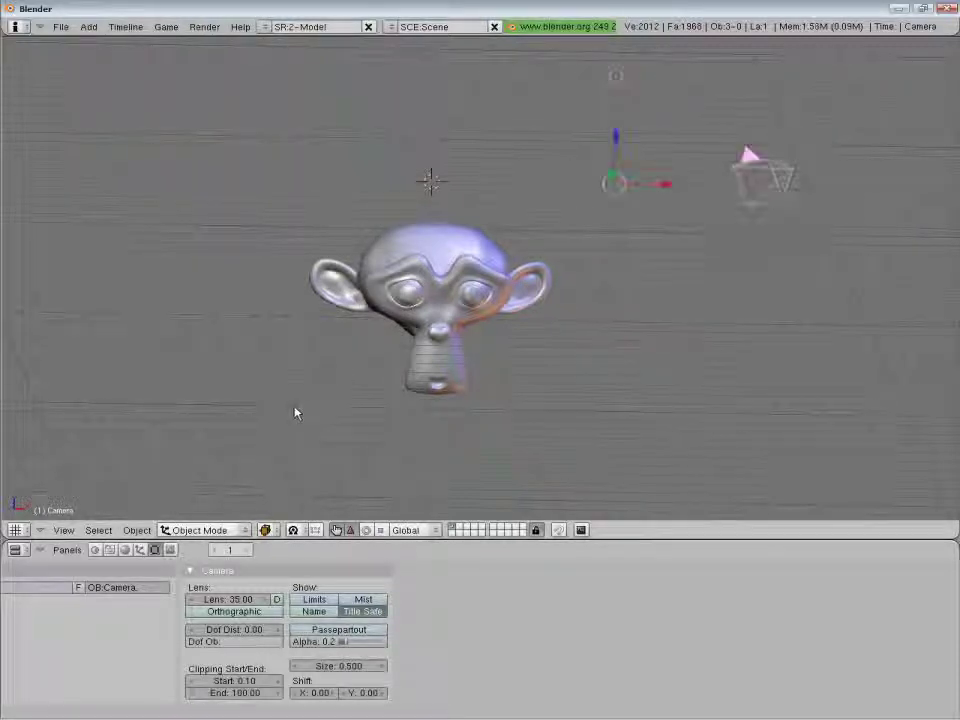
key(a)
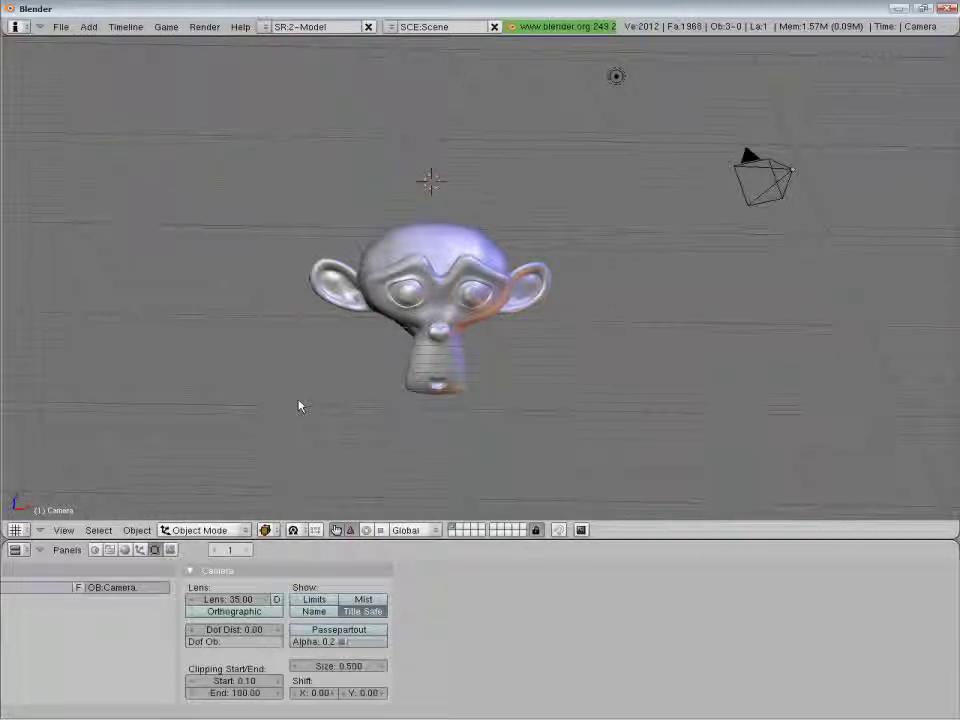
key(a)
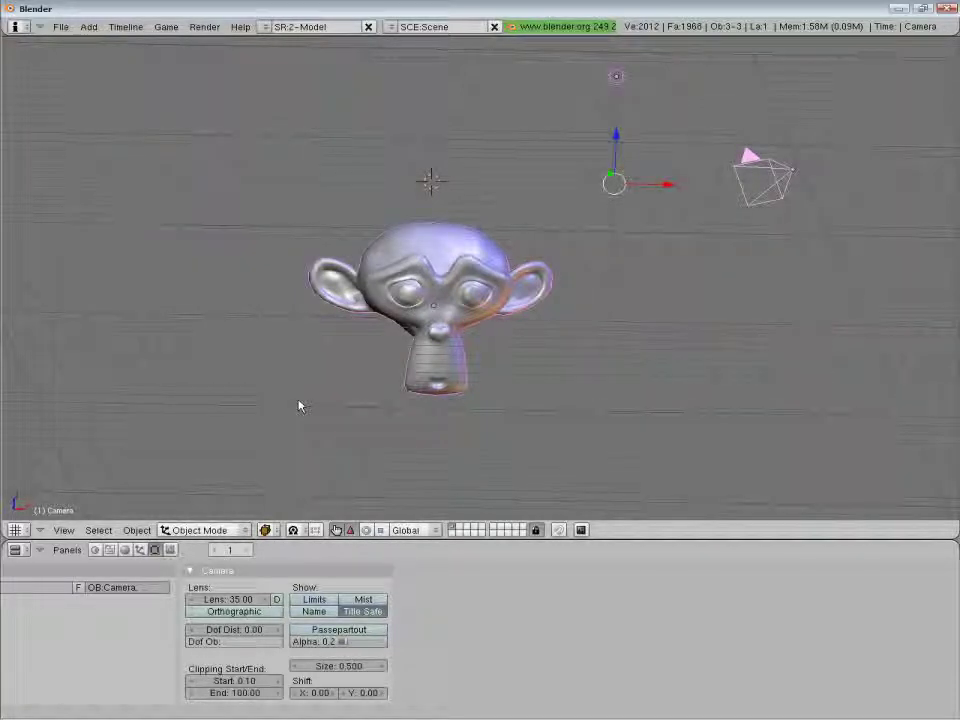
key(a)
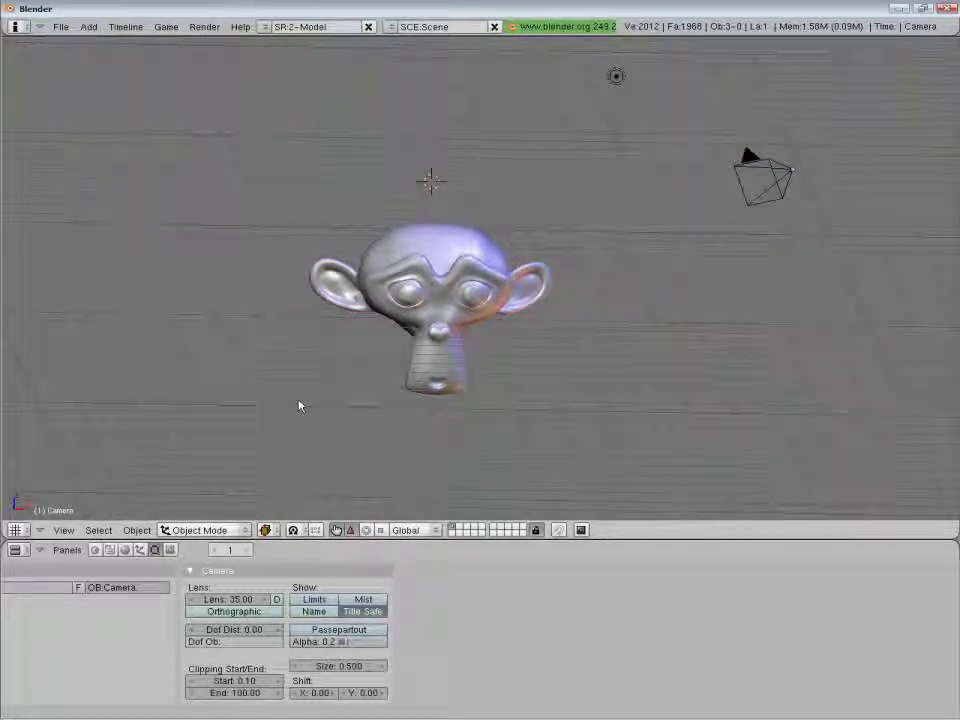
Switch to the front view and place the 3D cursor just beside the monkey's ear on the lamp and camera side
key(KP_8)
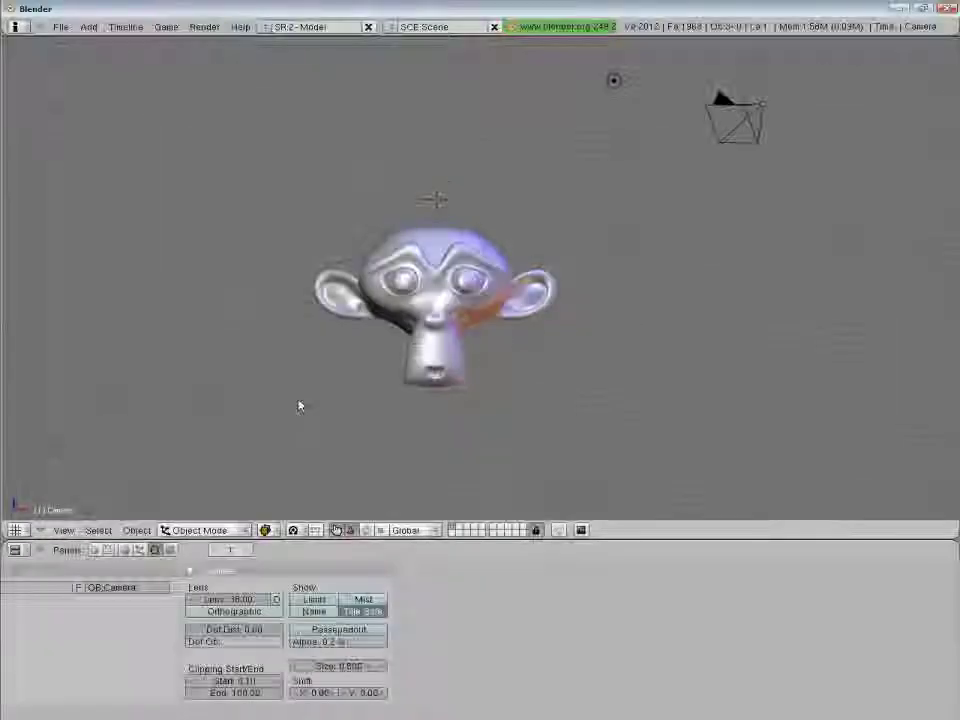
middle_drag(400, 388, 386, 360)
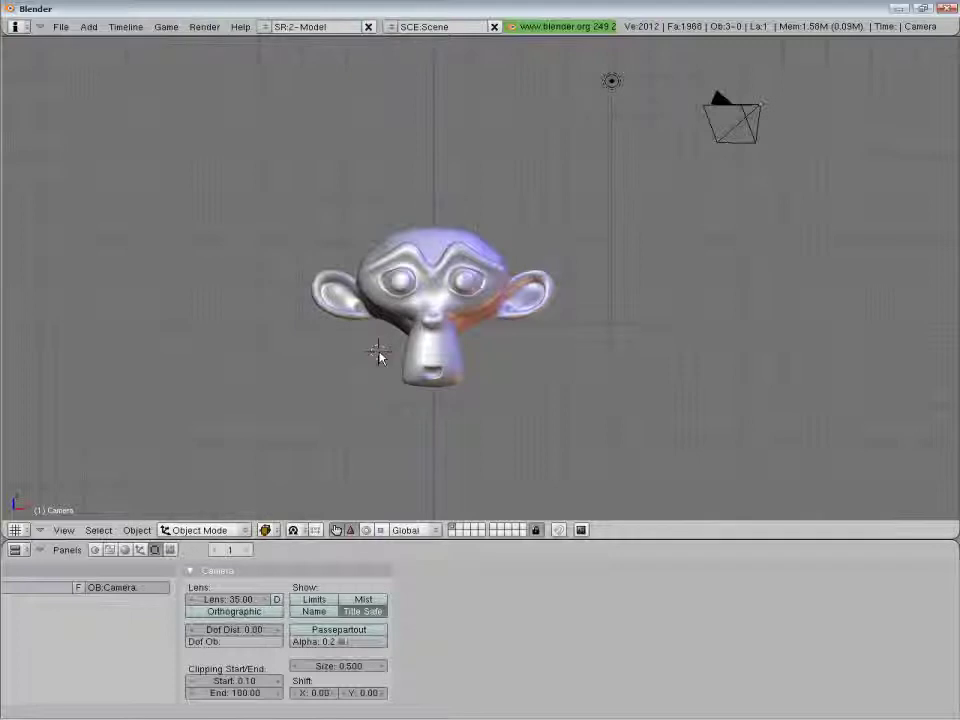
click(577, 311)
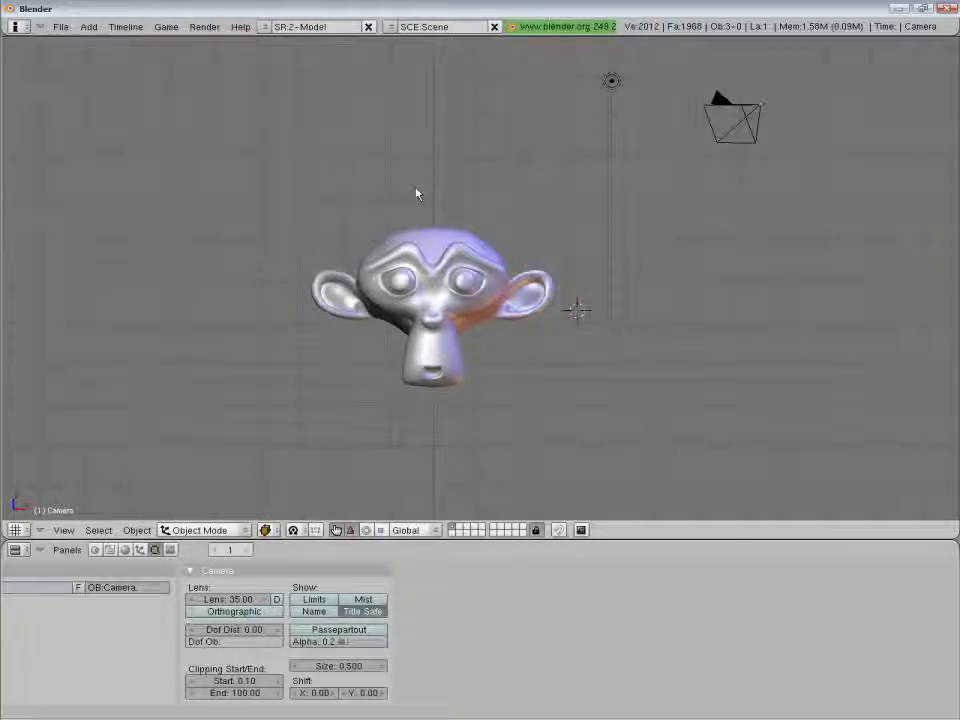
key(space)
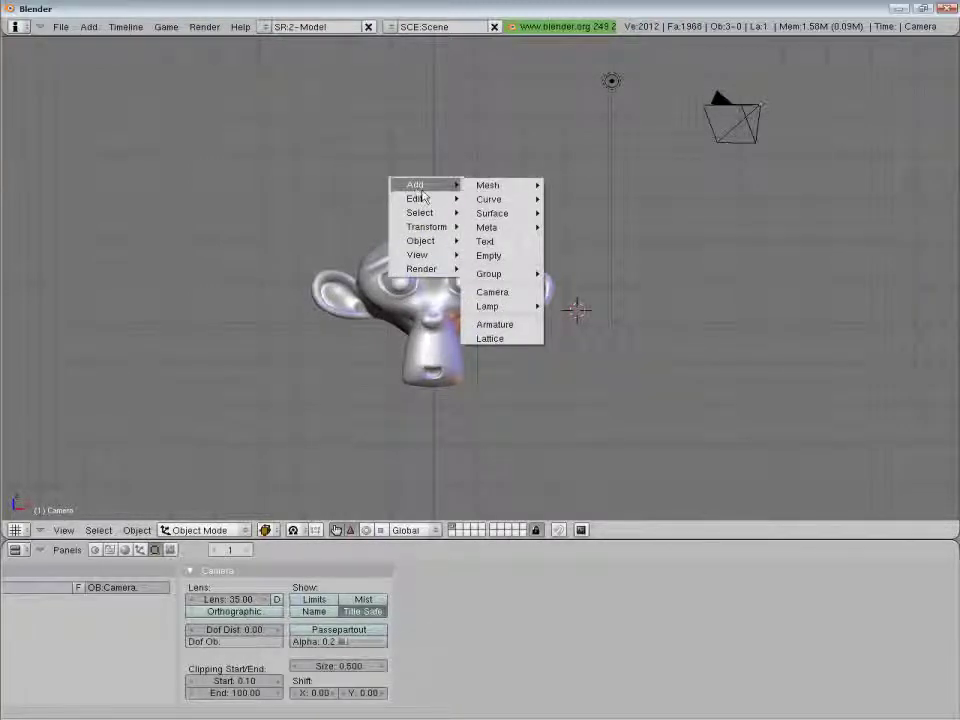
mouse_move(418, 245)
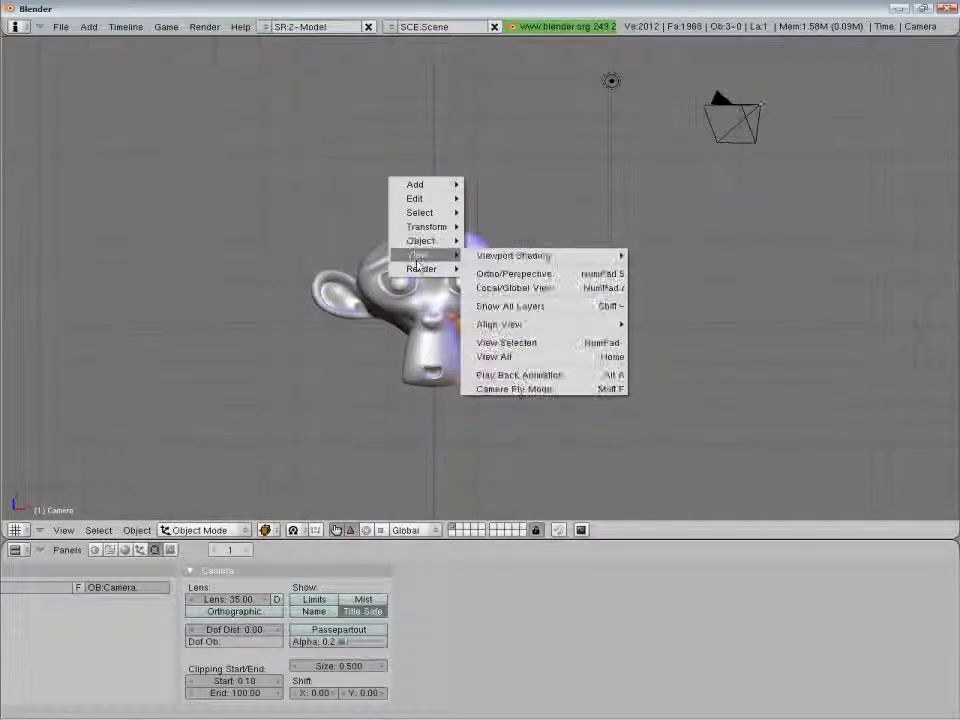
mouse_move(427, 203)
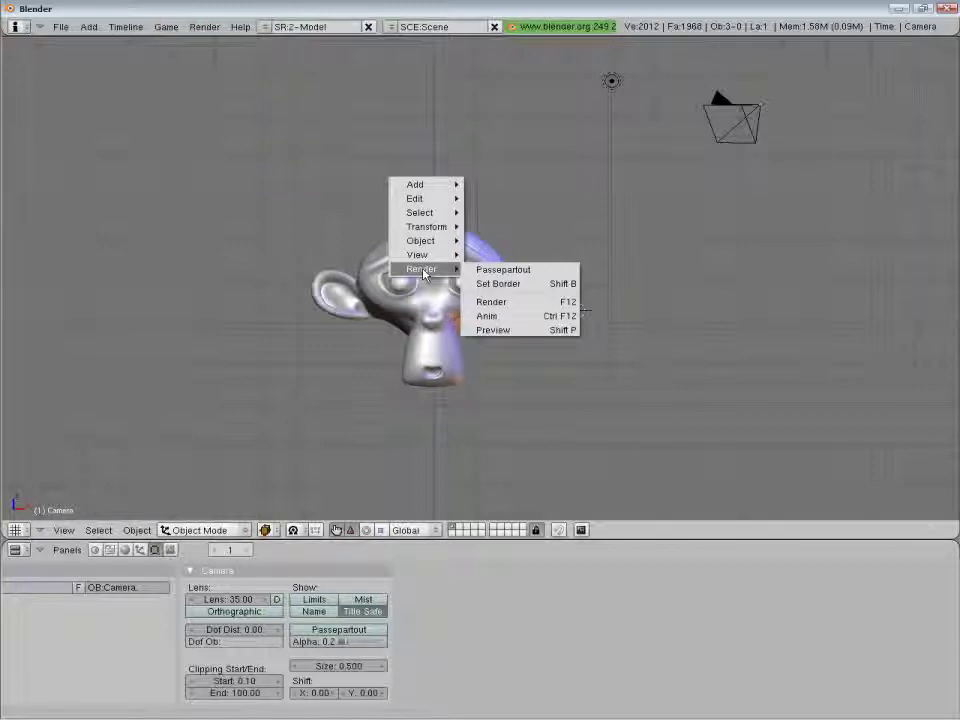
mouse_move(431, 188)
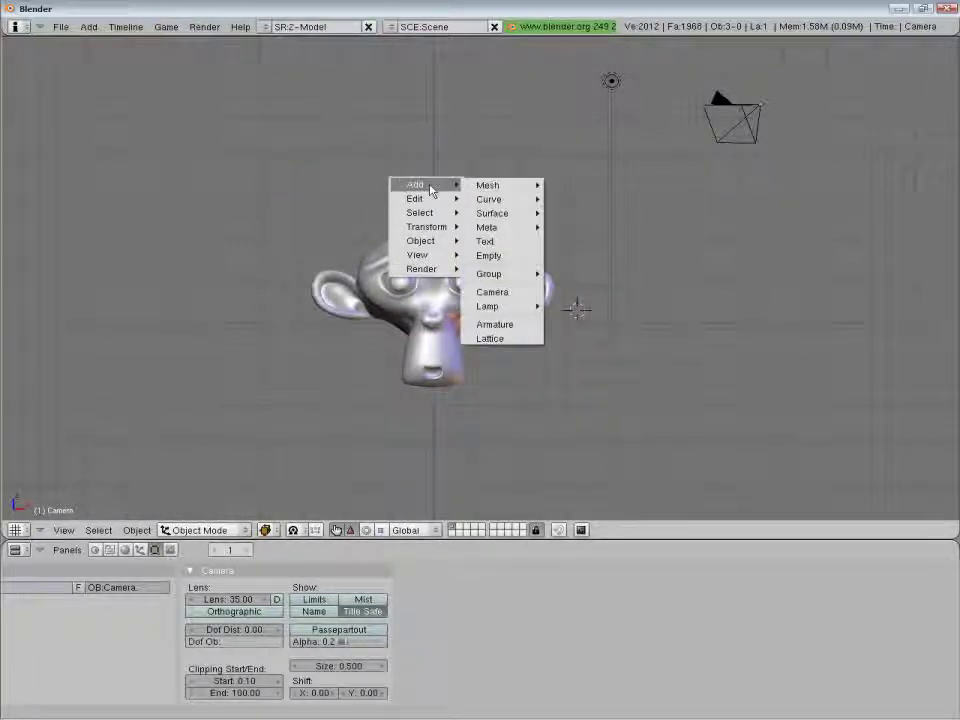
mouse_move(487, 187)
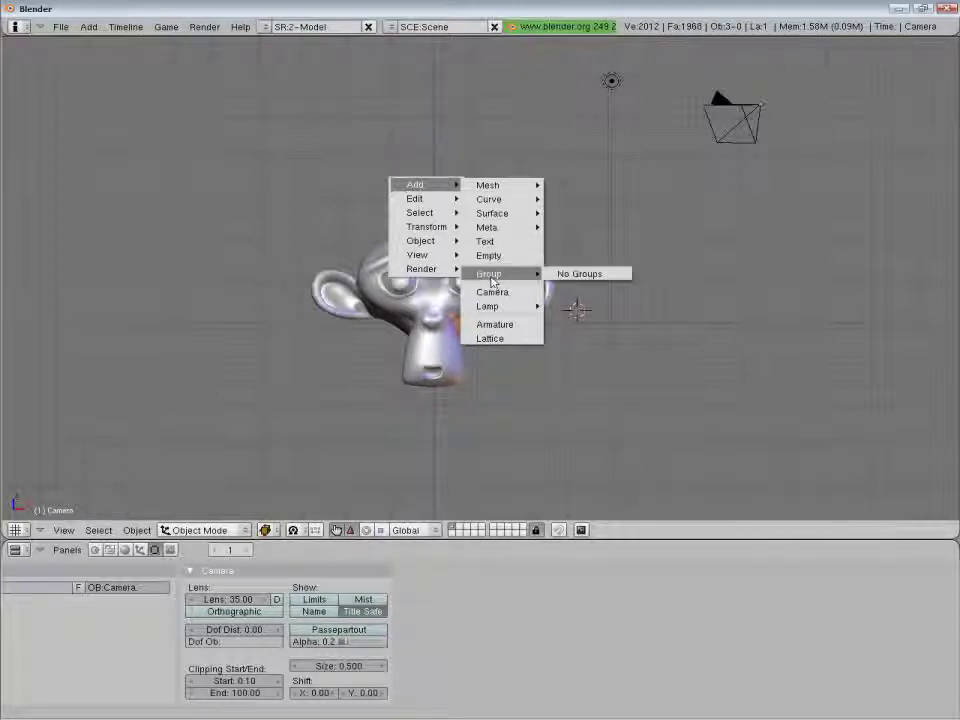
mouse_move(496, 312)
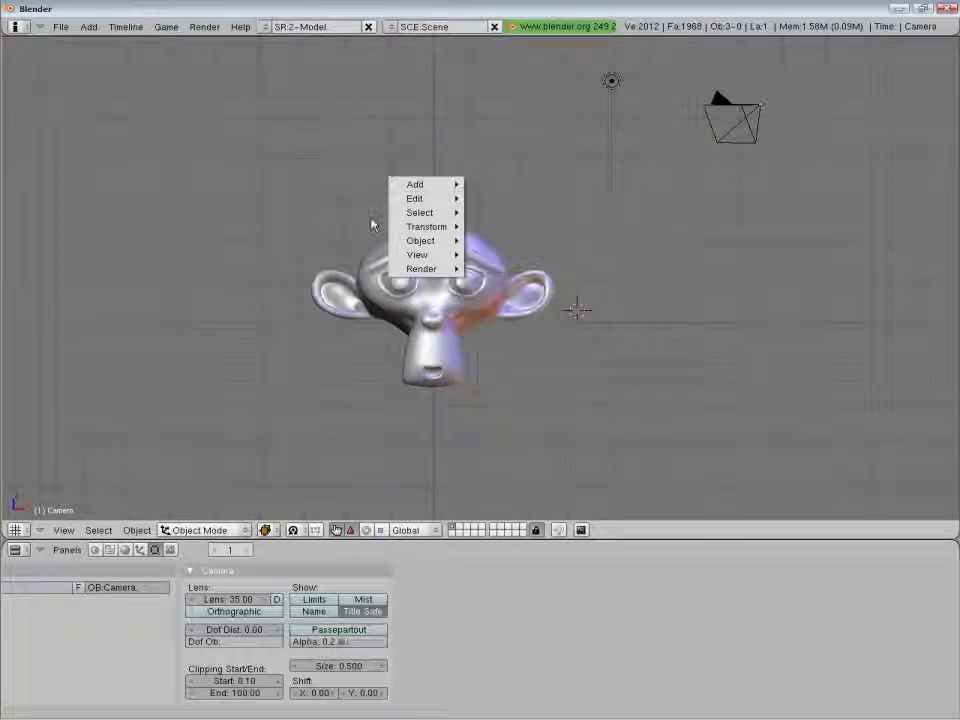
Add a cube mesh at the 3D cursor beside the monkey head
key(space)
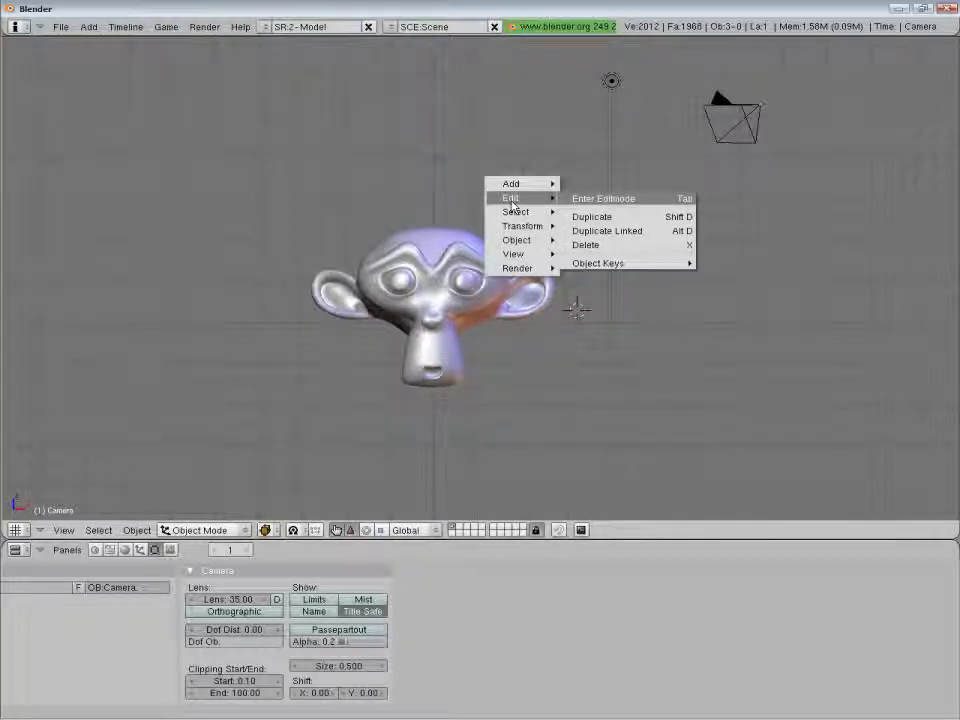
mouse_move(520, 190)
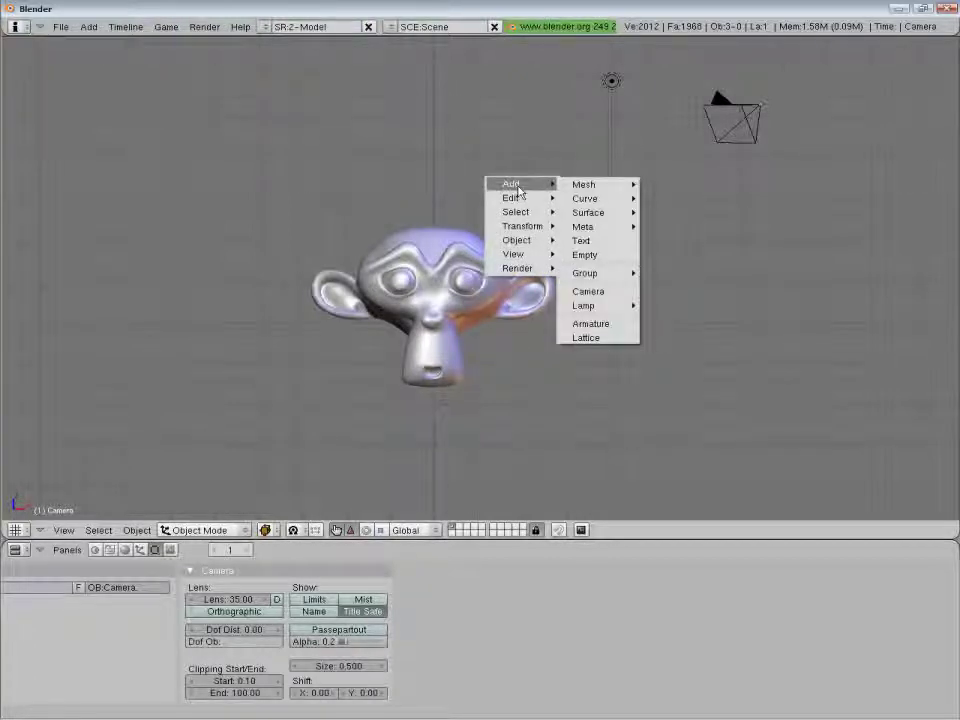
mouse_move(583, 187)
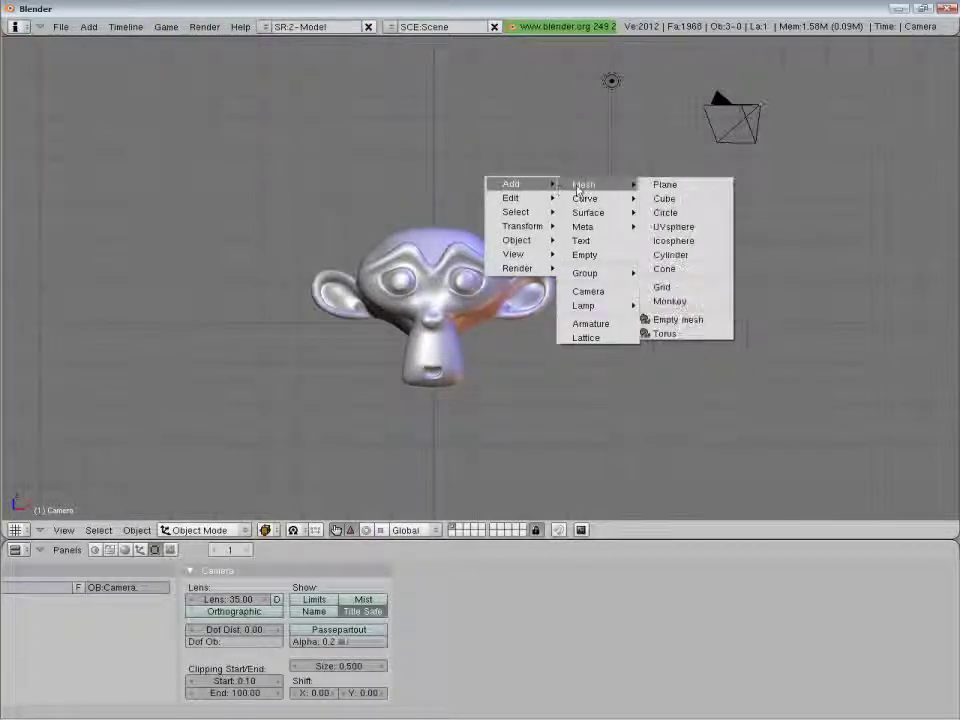
click(663, 200)
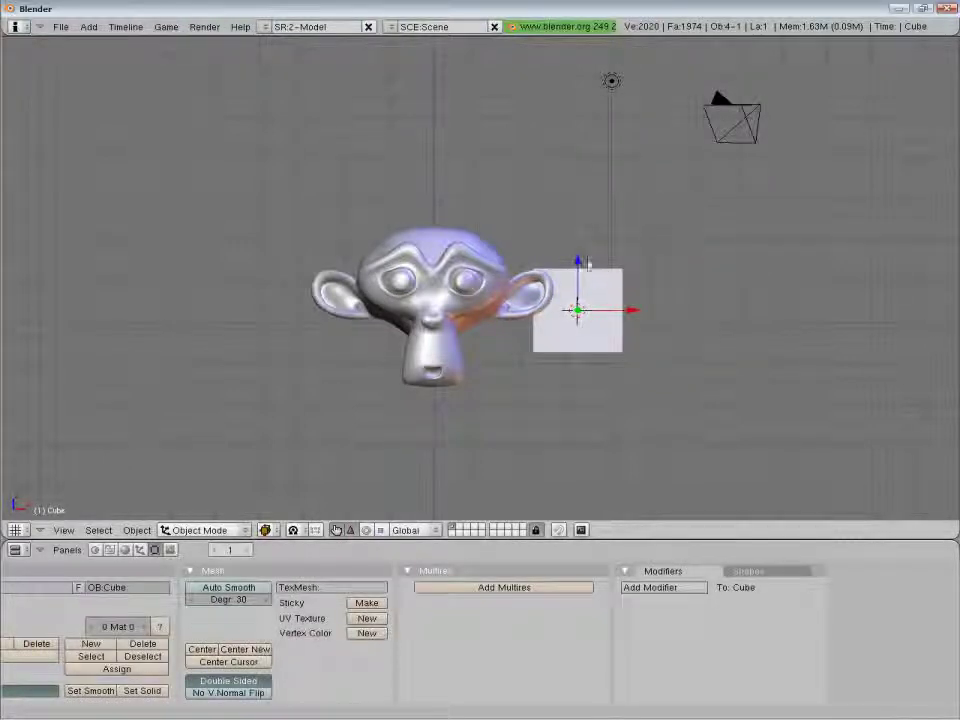
View the scene at an angle, select the monkey head and the cube in turn, and delete the cube
middle_drag(491, 300, 460, 285)
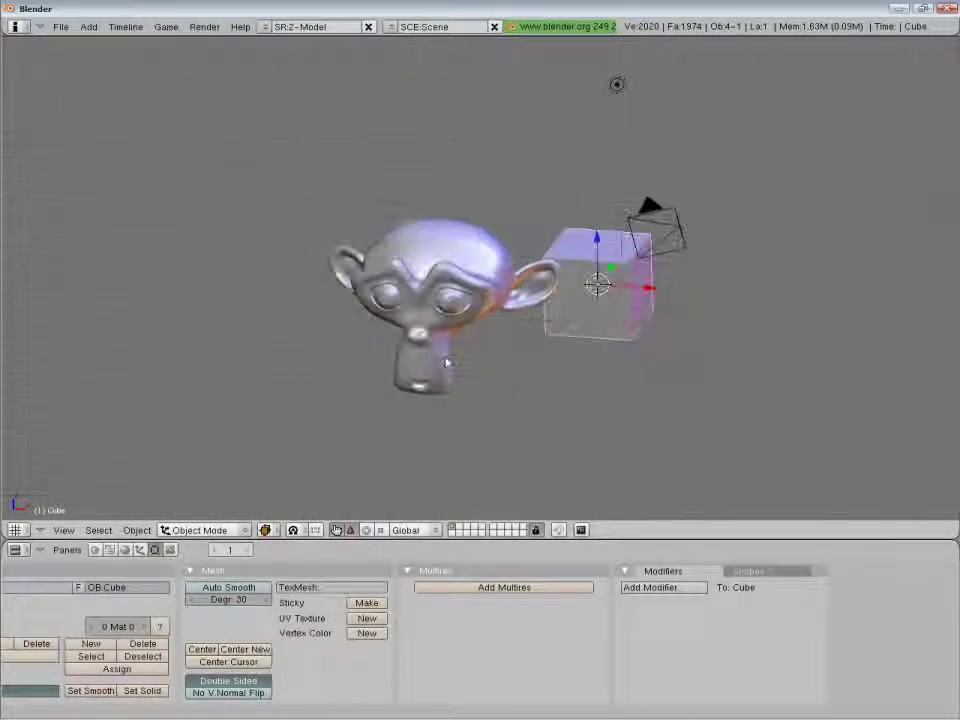
right_click(449, 275)
key(ctrl+1)
right_click(594, 285)
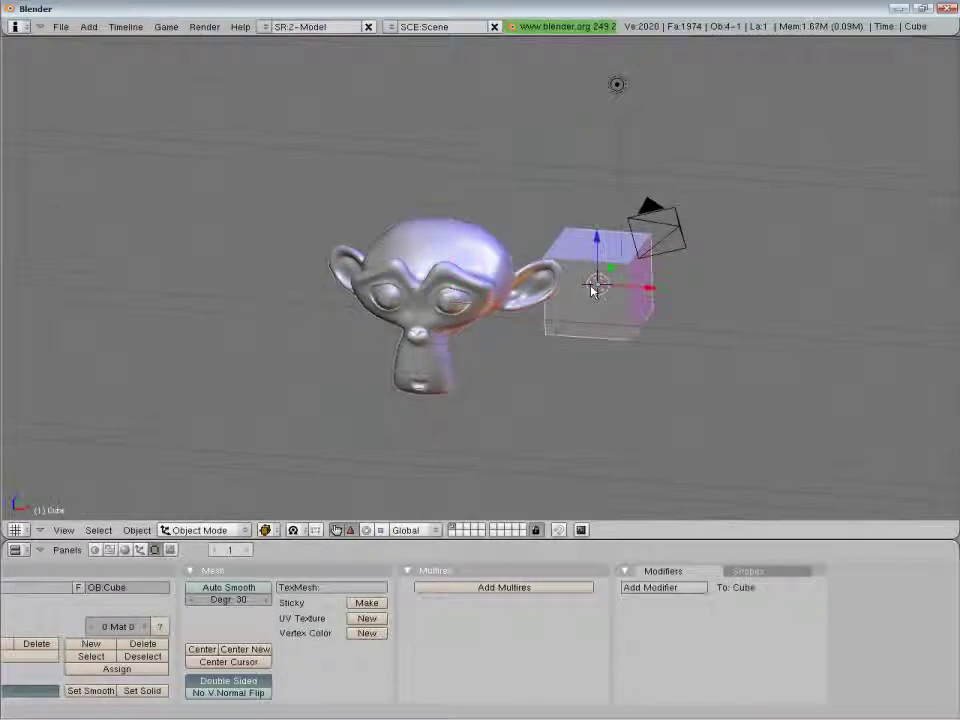
key(x)
click(593, 290)
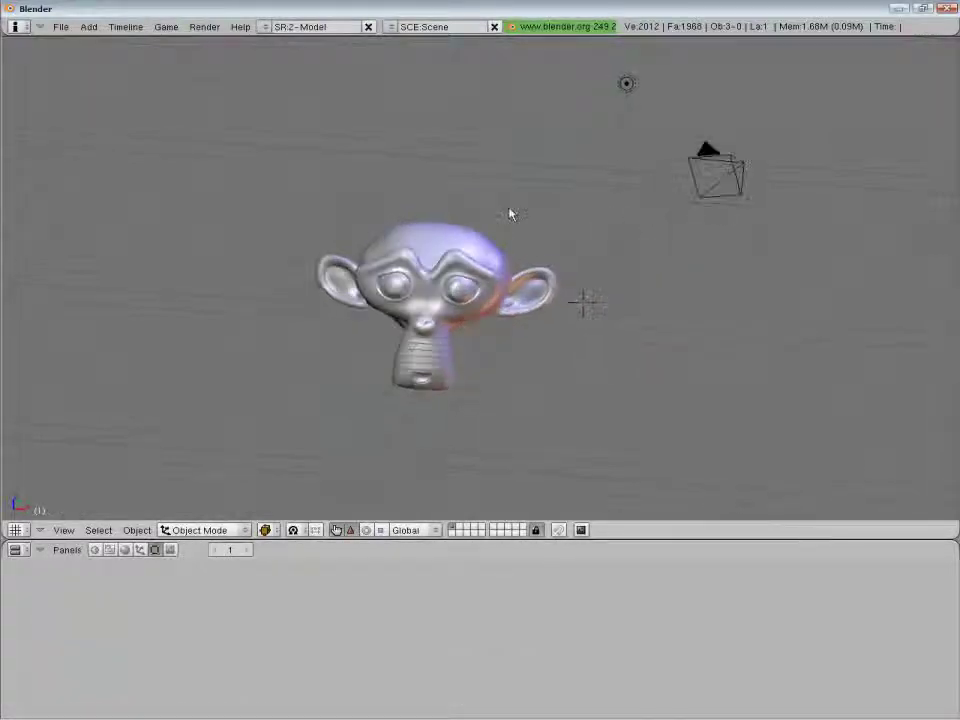
Add a new cube mesh in the front view and move it about 1.39 units along the global X axis
key(KP_1)
key(space)
mouse_move(585, 205)
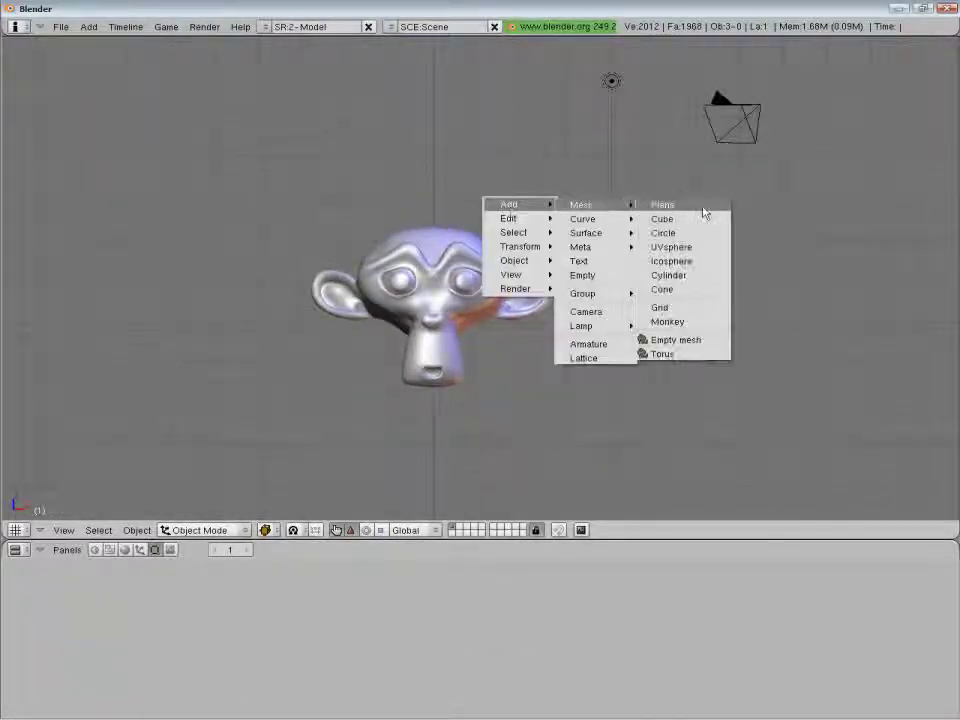
click(692, 220)
key(g)
key(x)
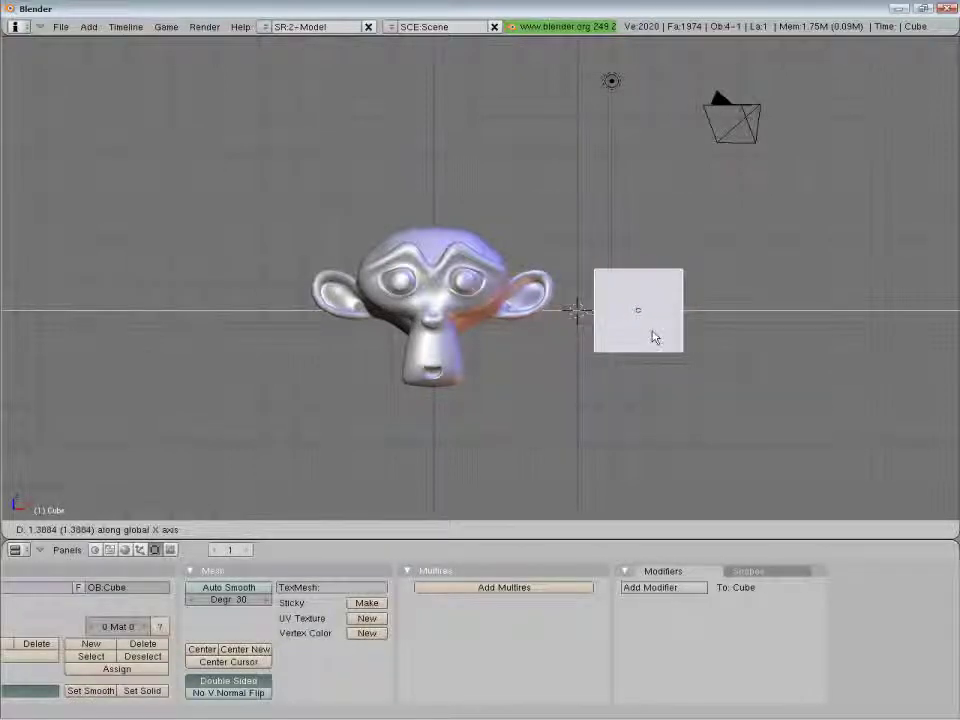
click(654, 337)
Move the cube freehand farther away from the monkey head, keeping it at nearly the same height
key(Tab)
shift+middle_drag(658, 336, 565, 295)
scroll(563, 295, up, 5)
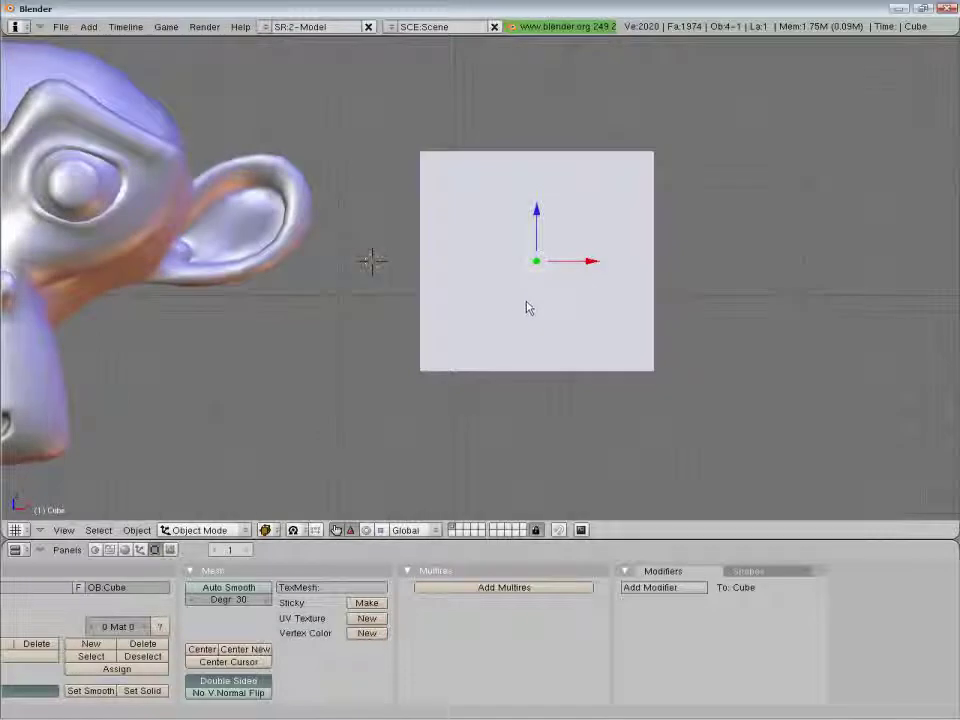
scroll(514, 303, down, 5)
key(g)
click(598, 302)
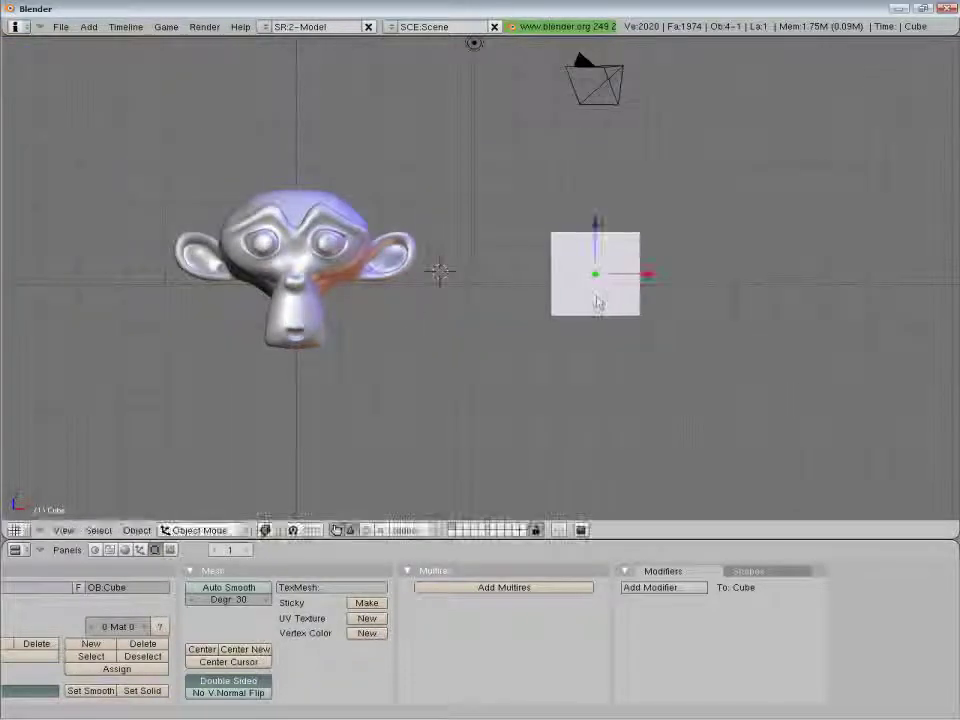
Rotate the cube freehand in the front view so that its sides are tilted, and cancel a second rotation
shift+middle_drag(598, 302, 538, 300)
scroll(424, 300, up, 3)
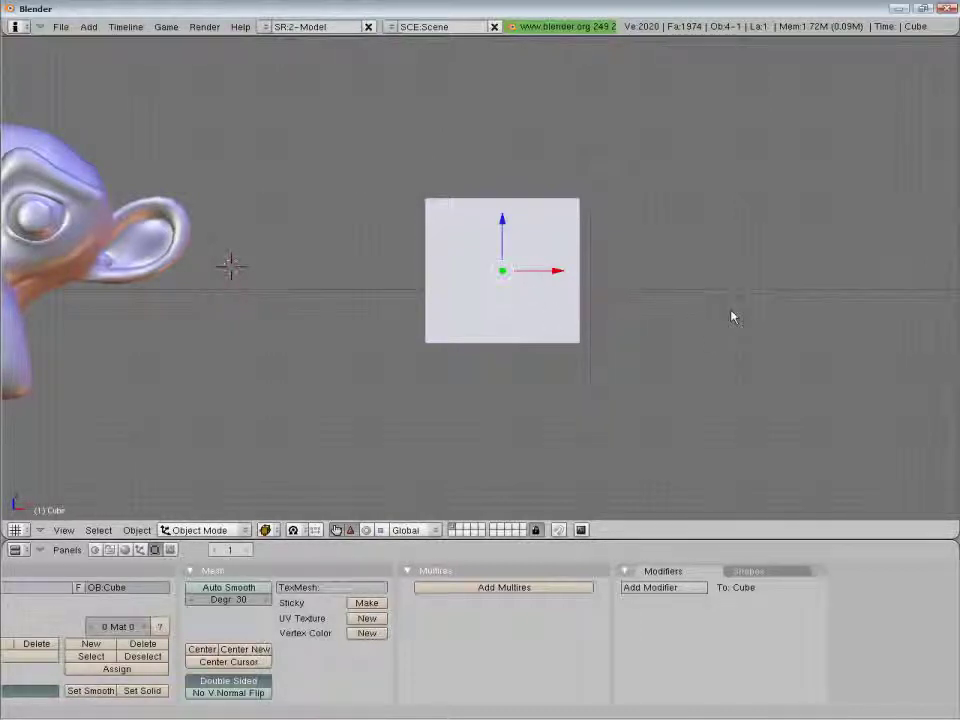
key(r)
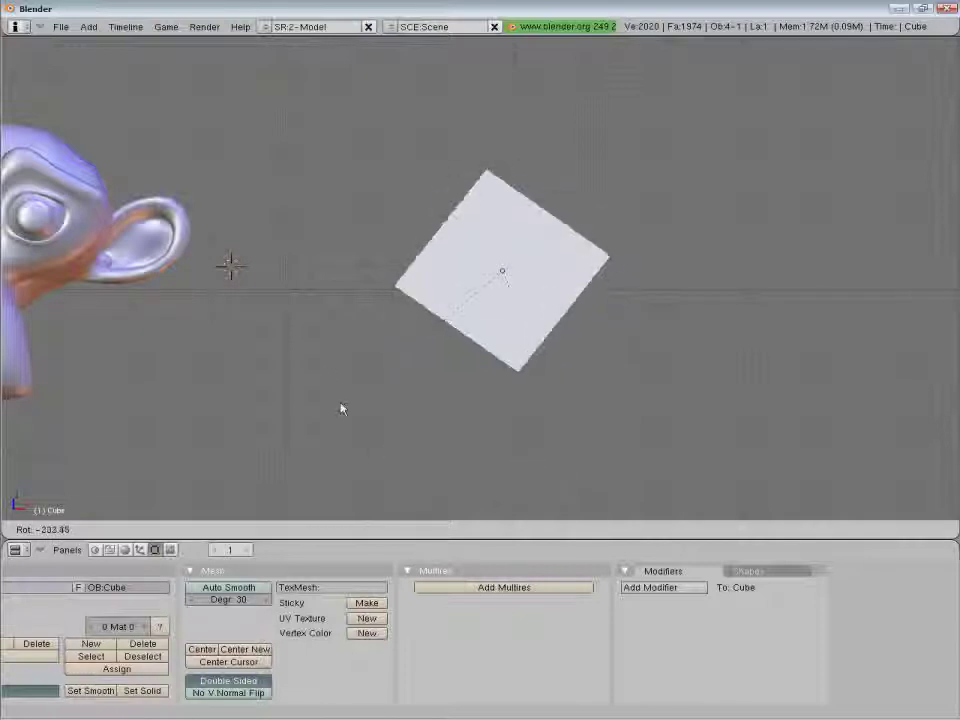
click(321, 360)
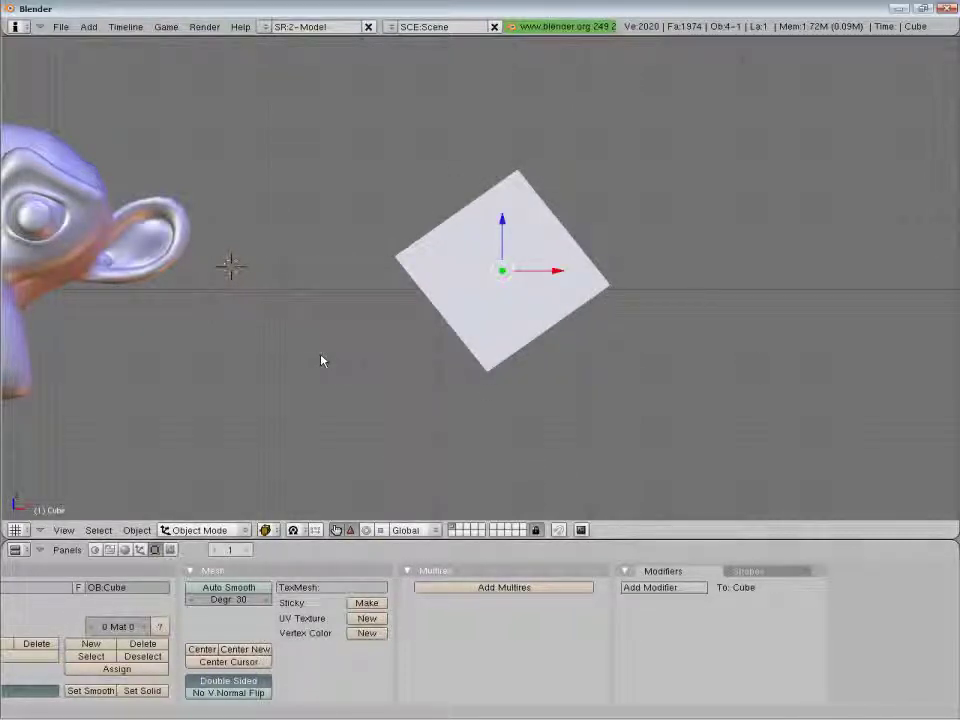
key(r)
key(Escape)
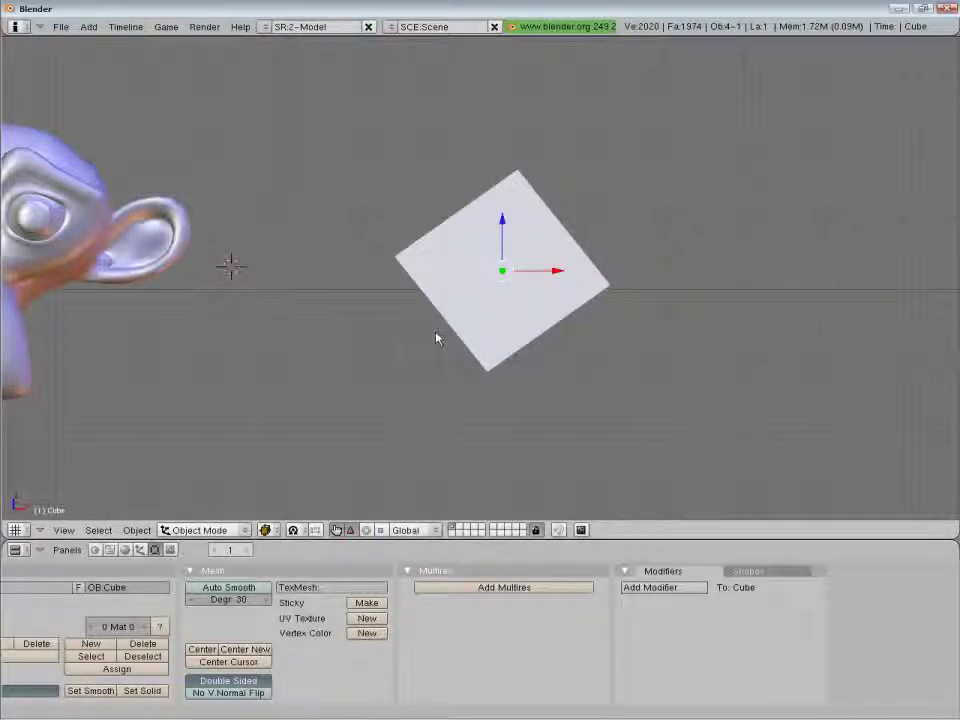
Clear the cube's rotation, then try rotating it about the global X axis in an angled view
key(alt+r)
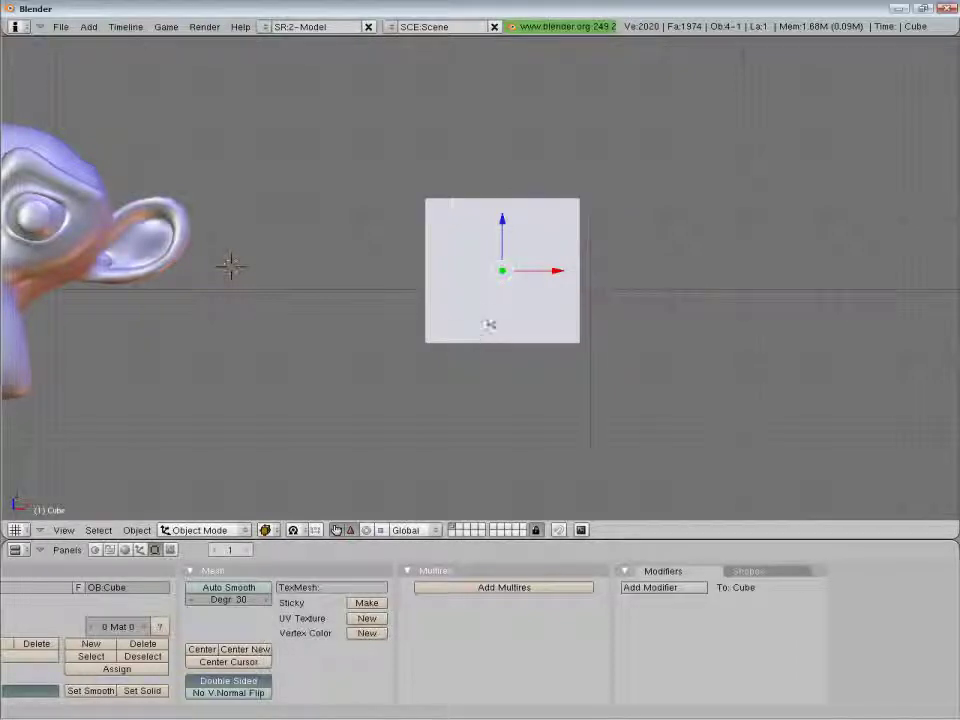
middle_drag(491, 324, 542, 332)
key(r)
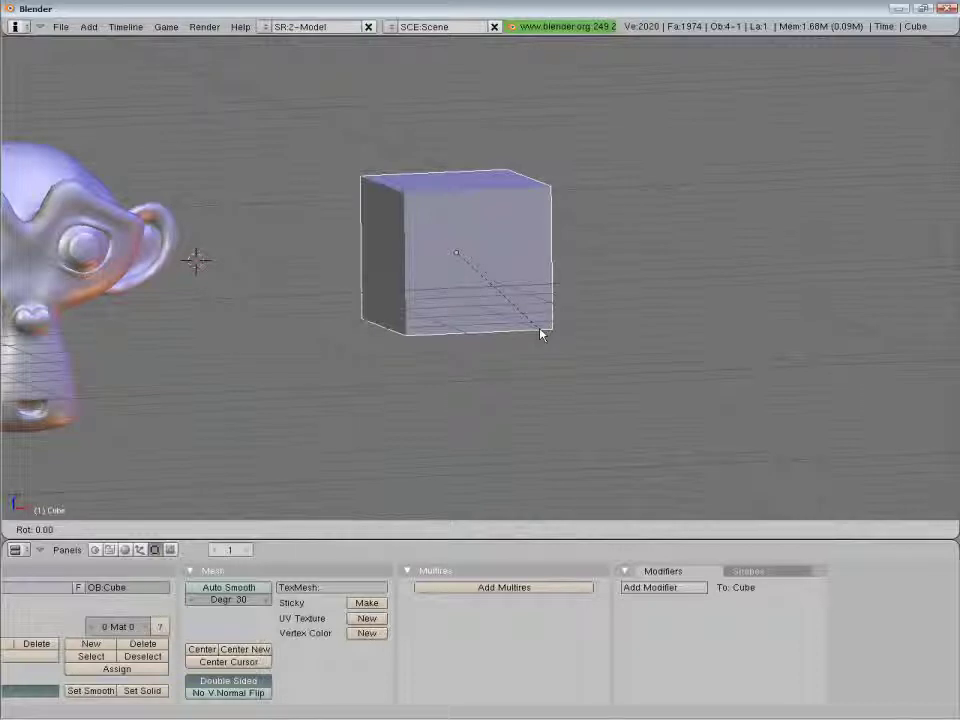
key(x)
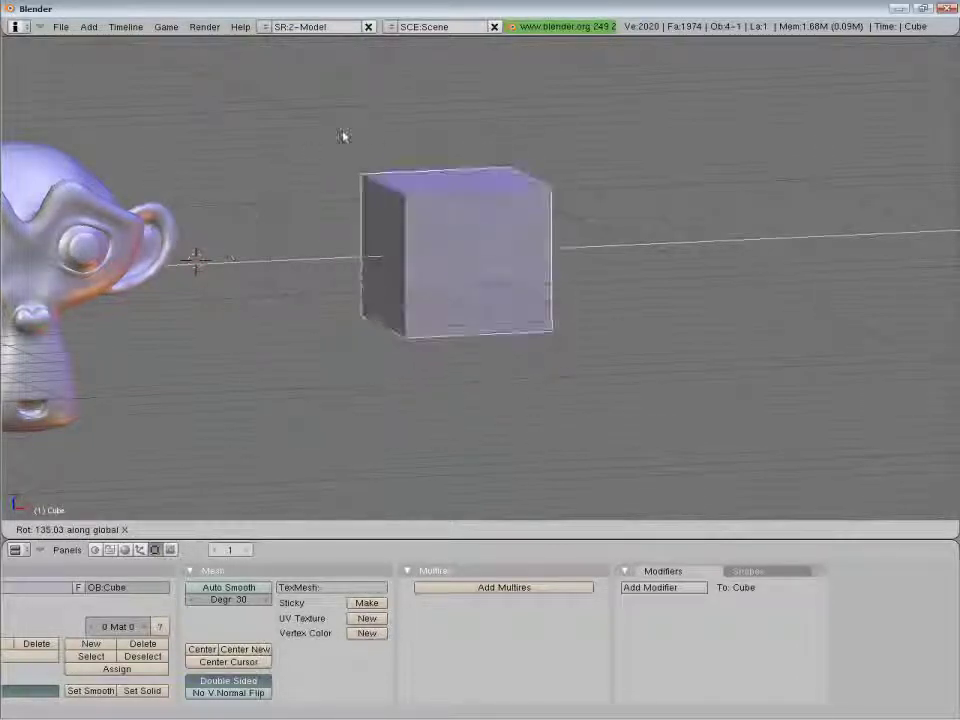
key(Escape)
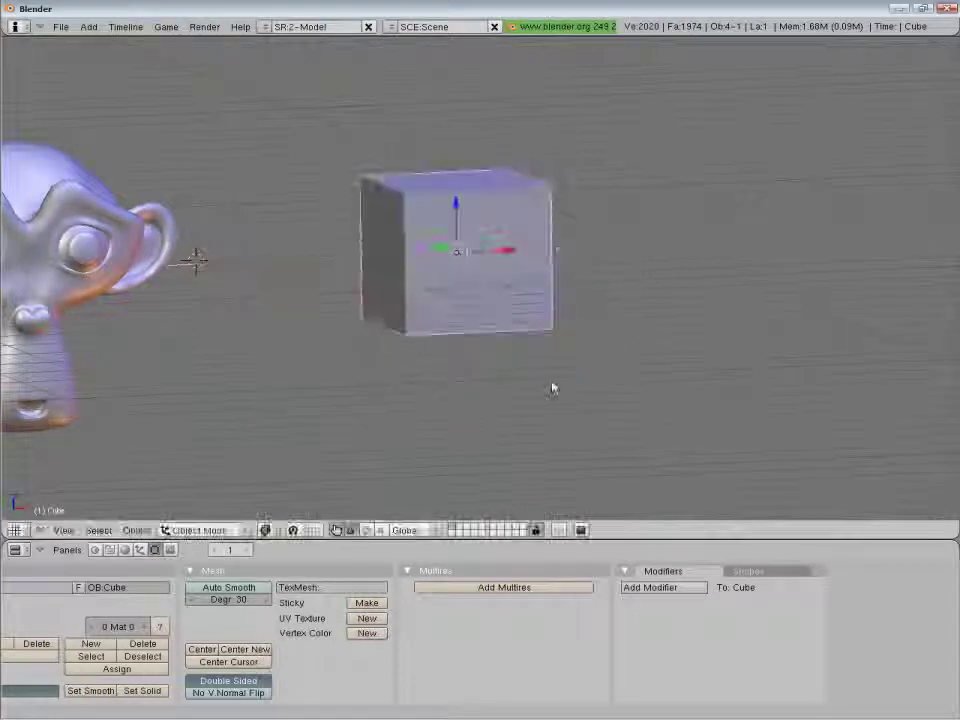
Try rotating the cube about the global Z axis and about the global Y axis in turn
key(r)
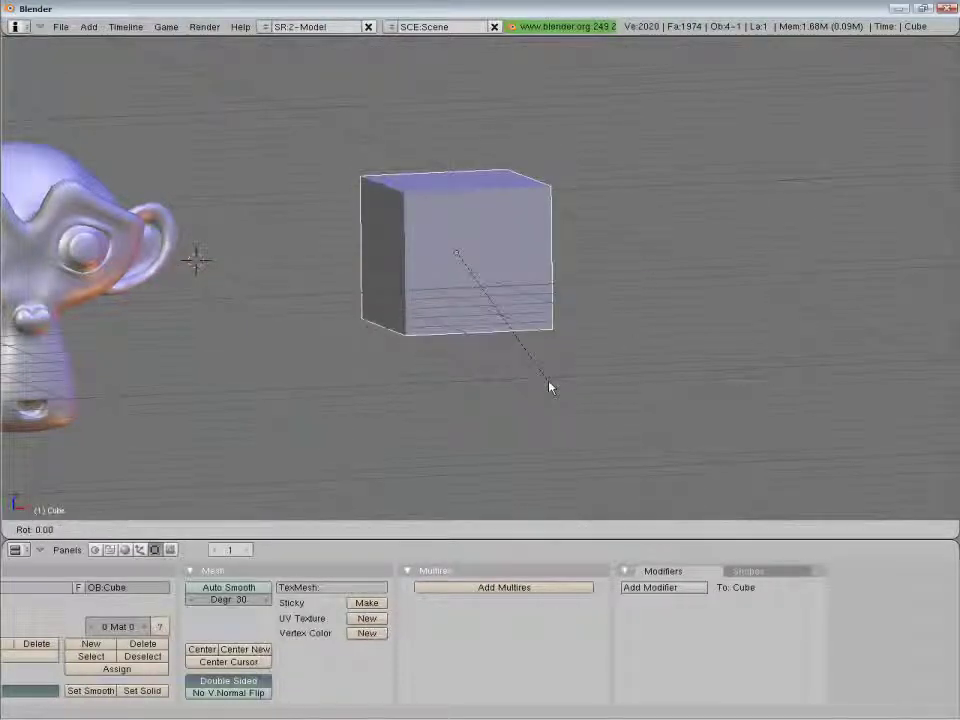
key(z)
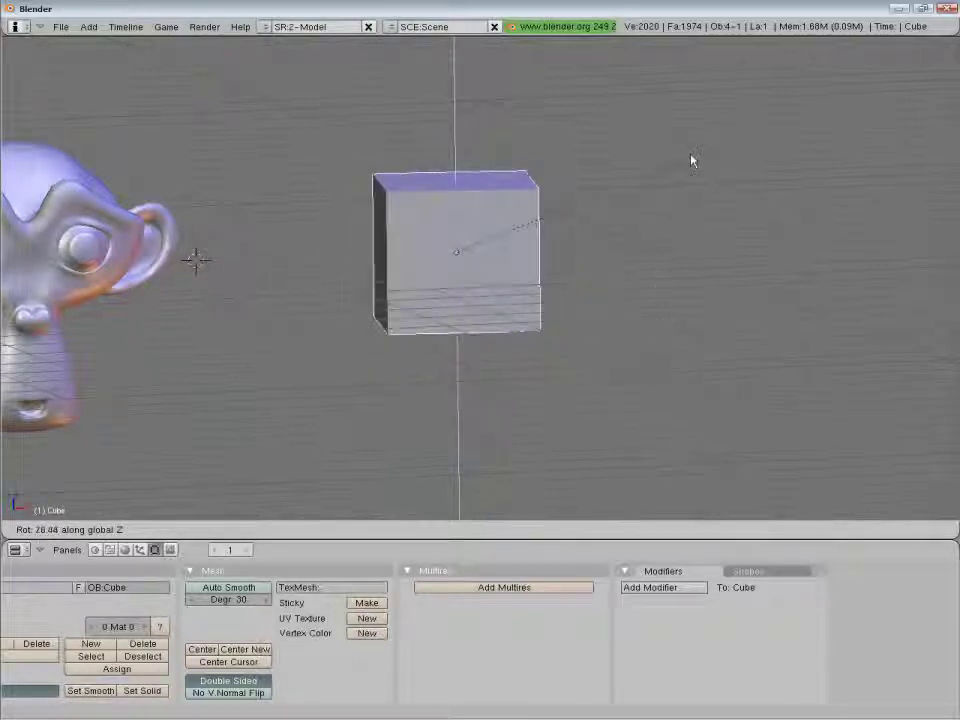
right_click(333, 397)
key(r)
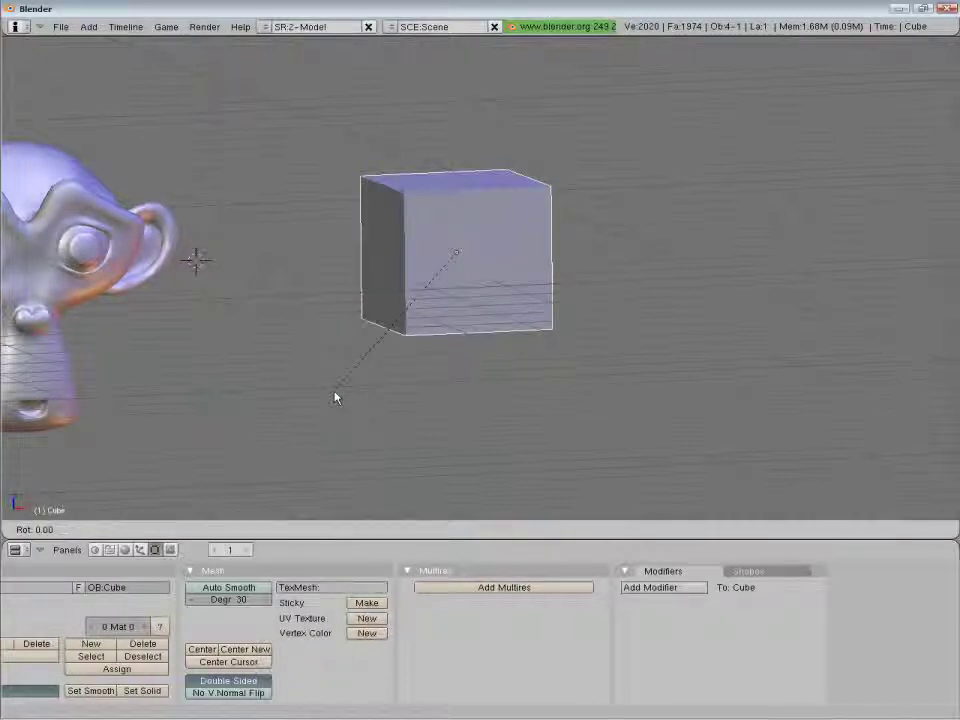
key(y)
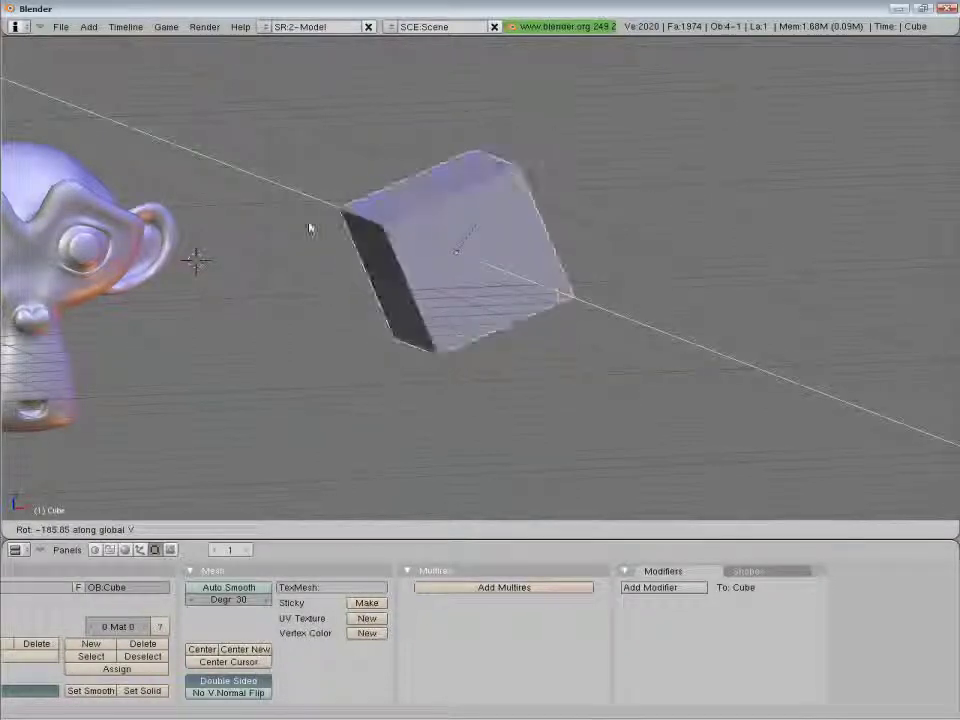
right_click(317, 283)
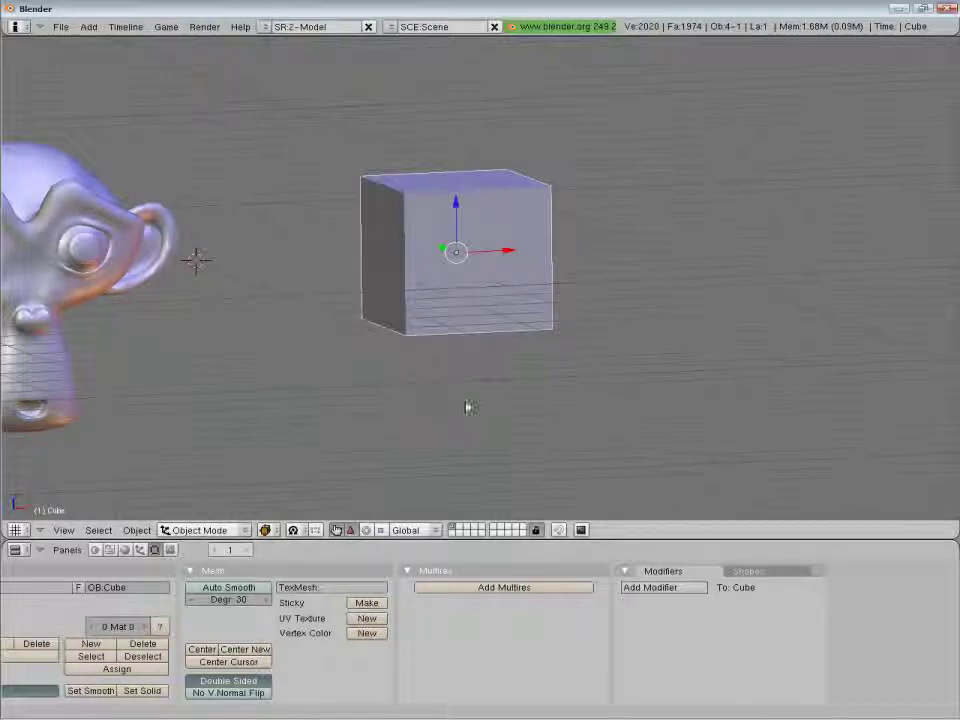
Try a freehand trackball rotation of the cube and an ordinary rotation in the plane of the view
key(r)
key(r)
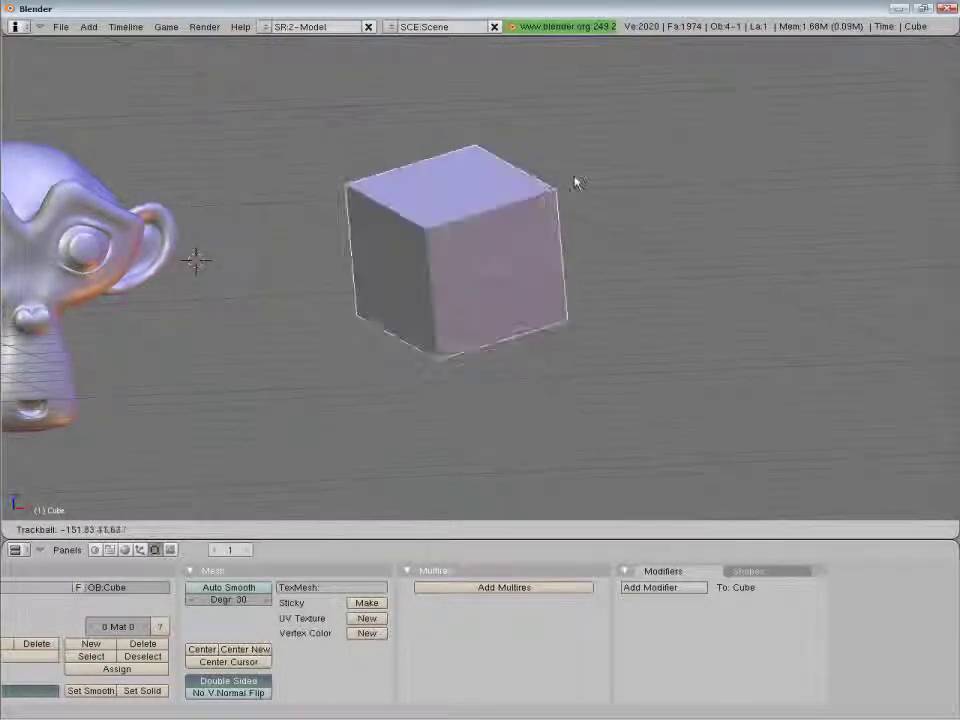
right_click(643, 391)
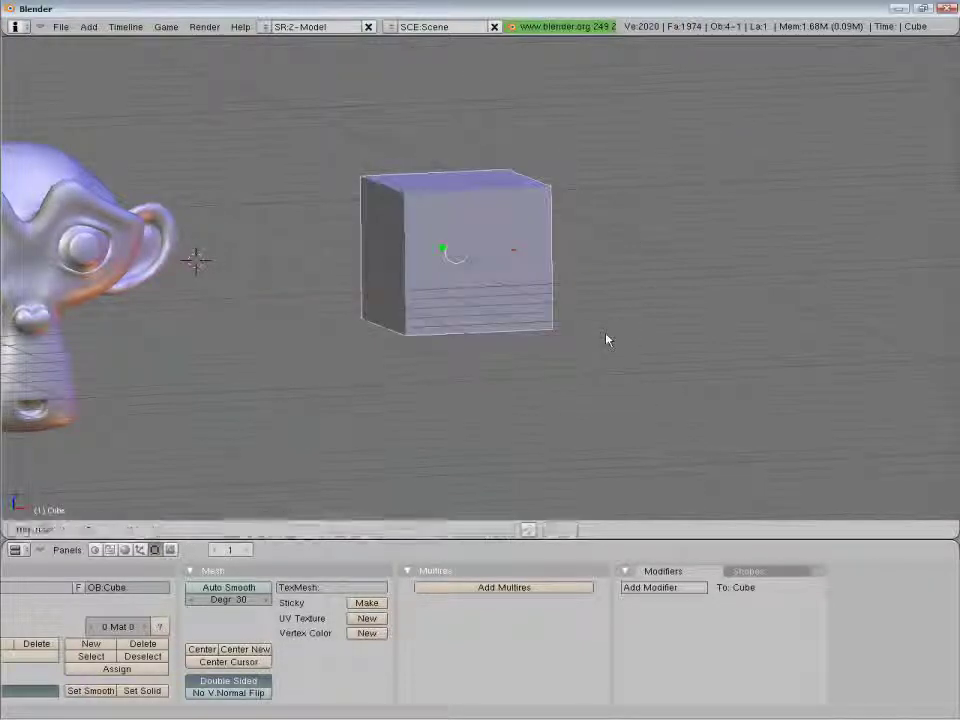
key(r)
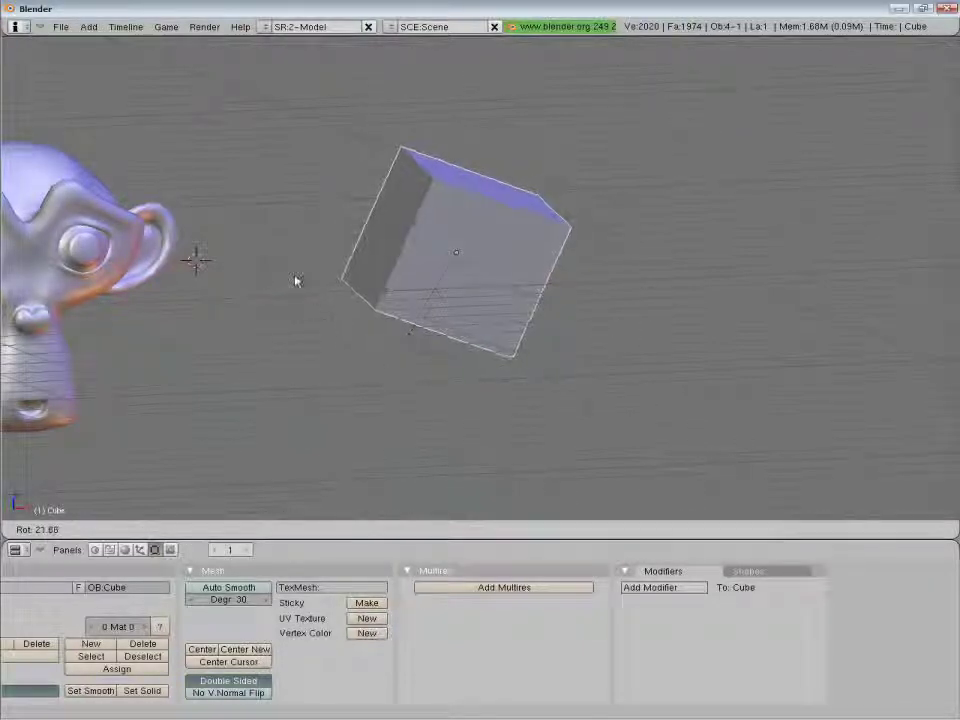
right_click(742, 214)
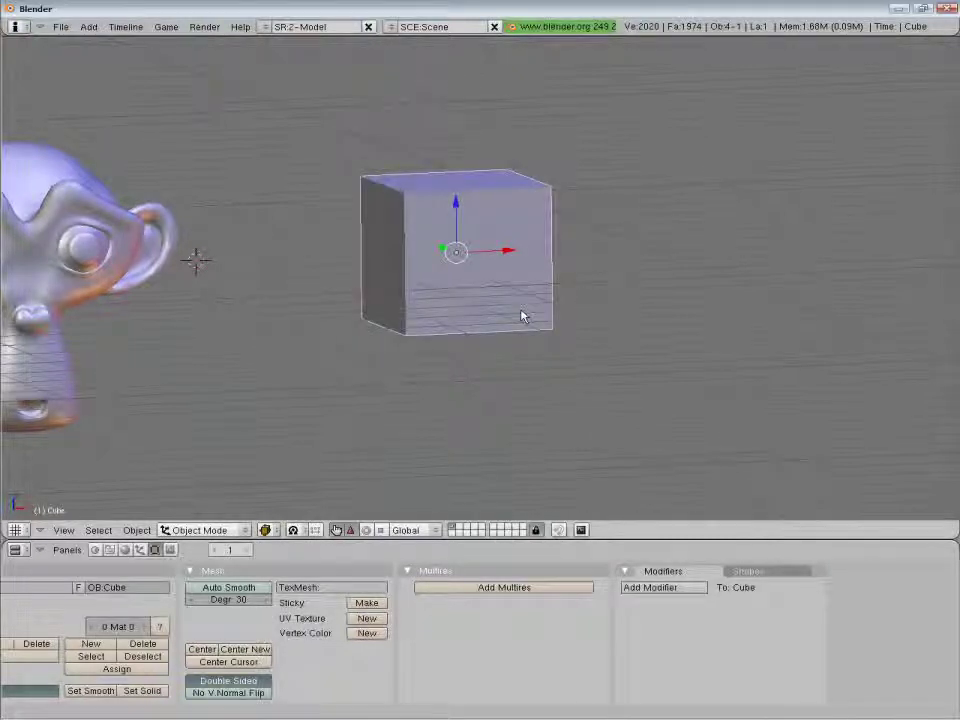
Rotate the cube by exactly 30 degrees in the front view
key(KP_1)
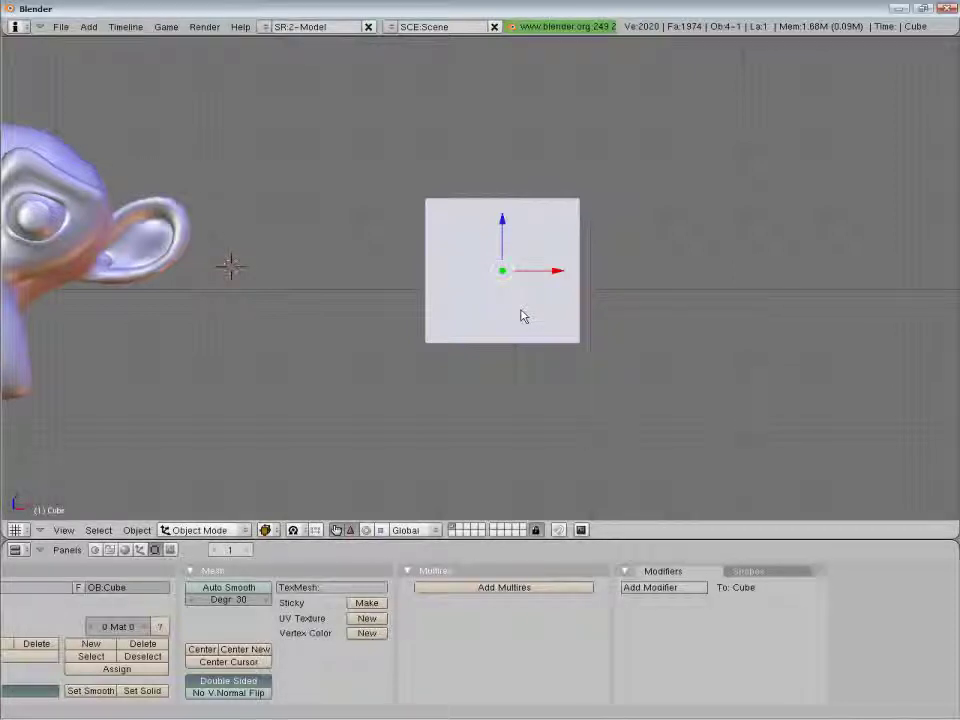
key(r)
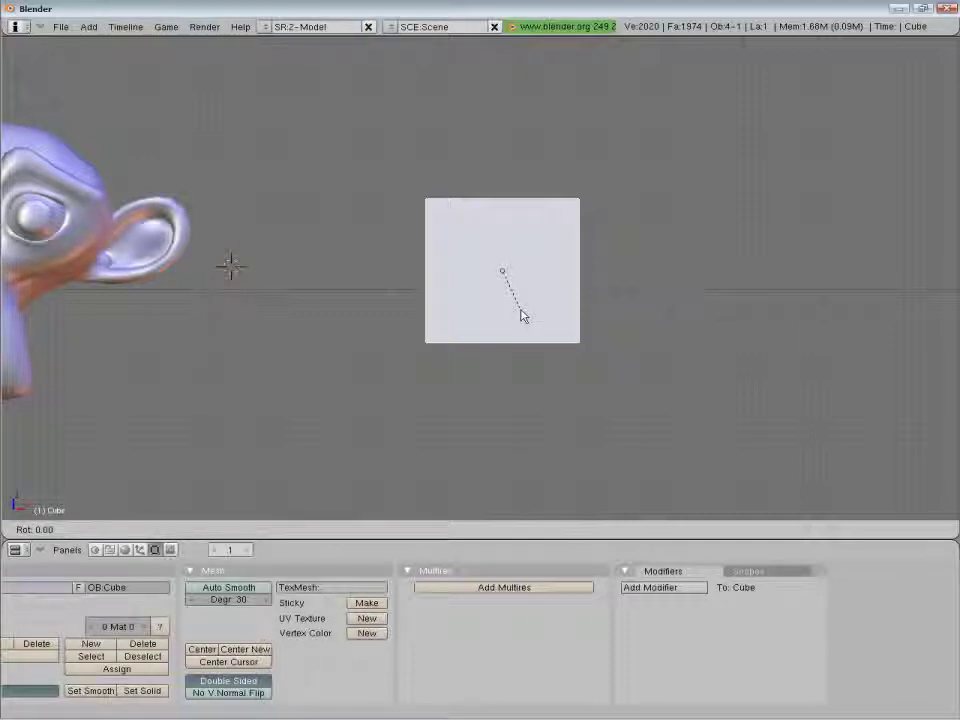
text(30)
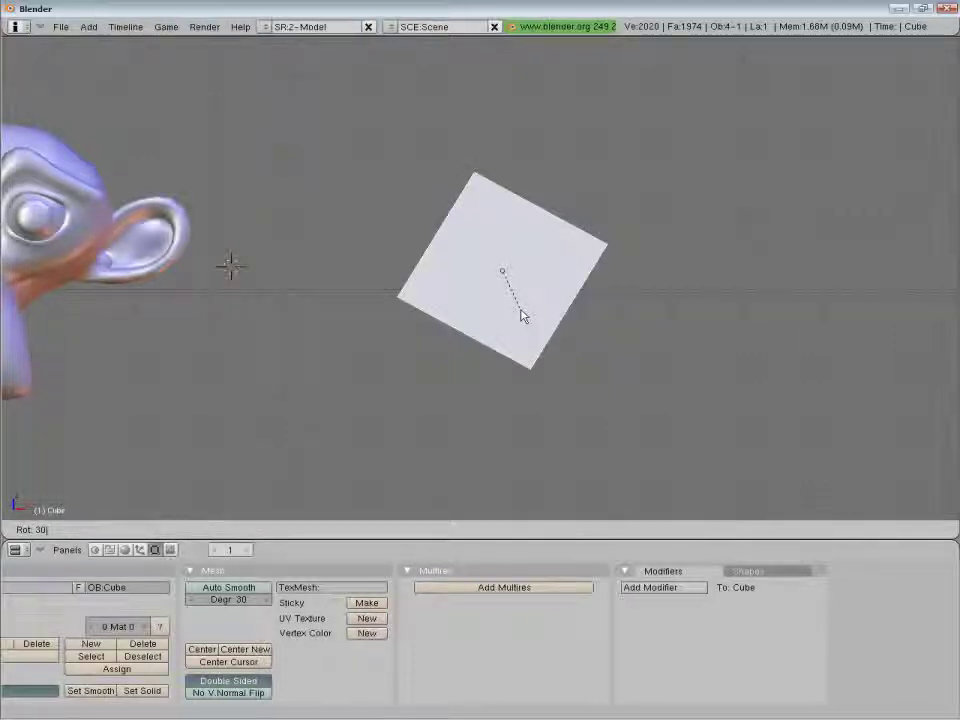
key(Return)
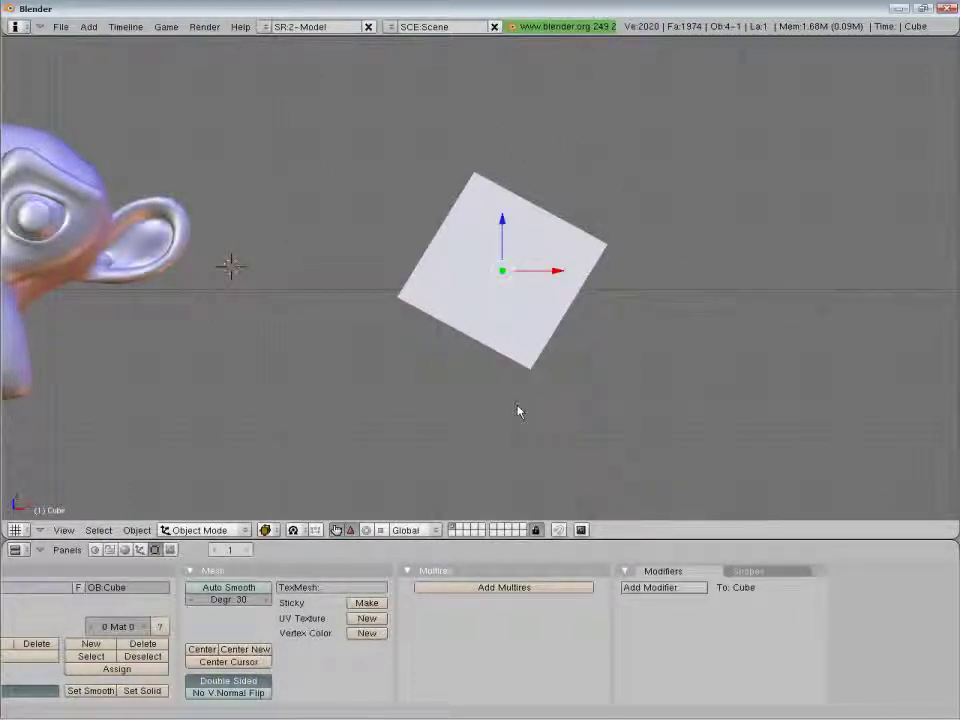
Rotate the cube by exactly -45 degrees and undo that rotation
key(r)
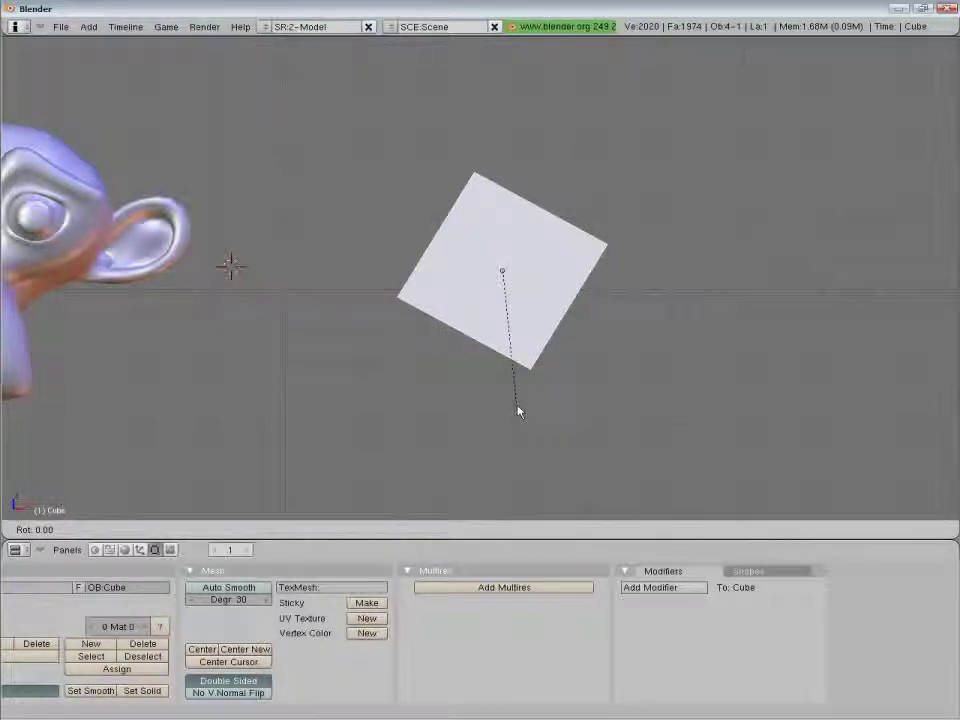
text(-45)
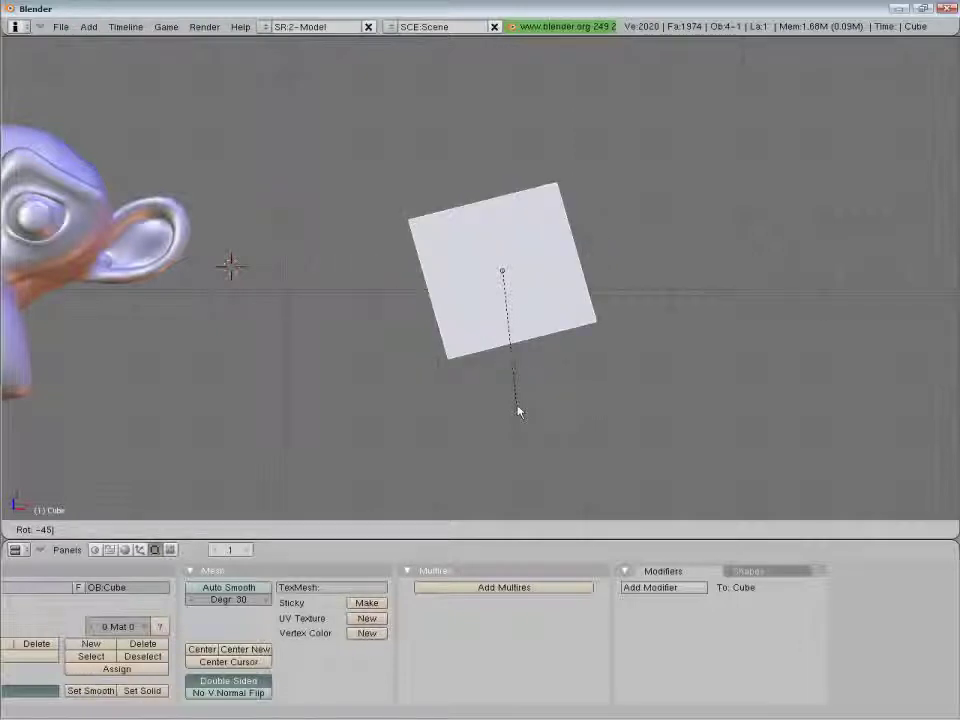
key(Return)
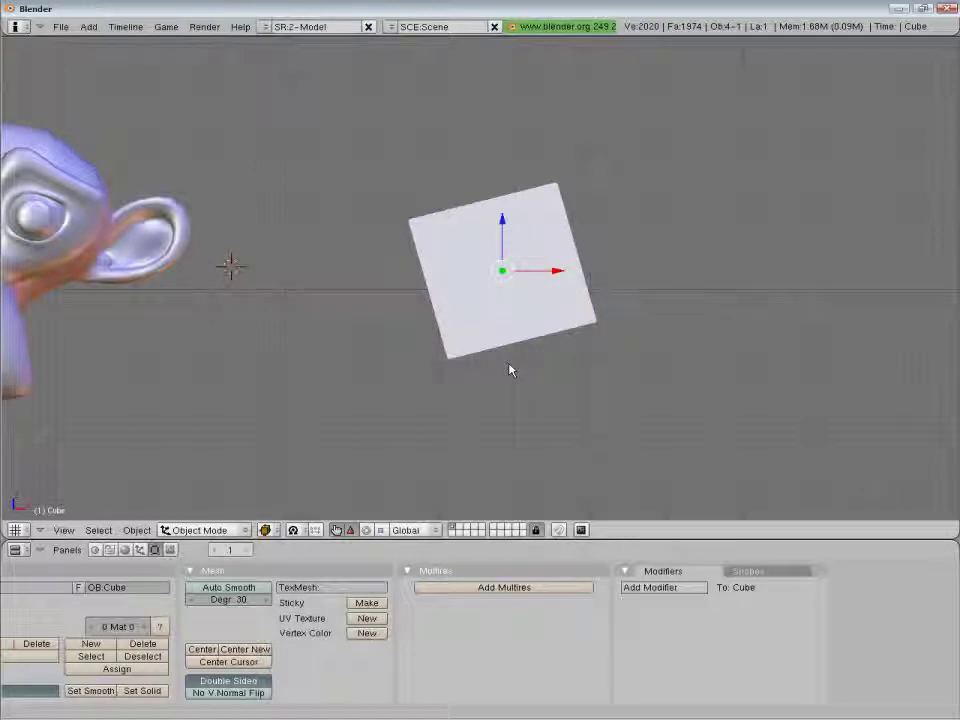
key(ctrl+z)
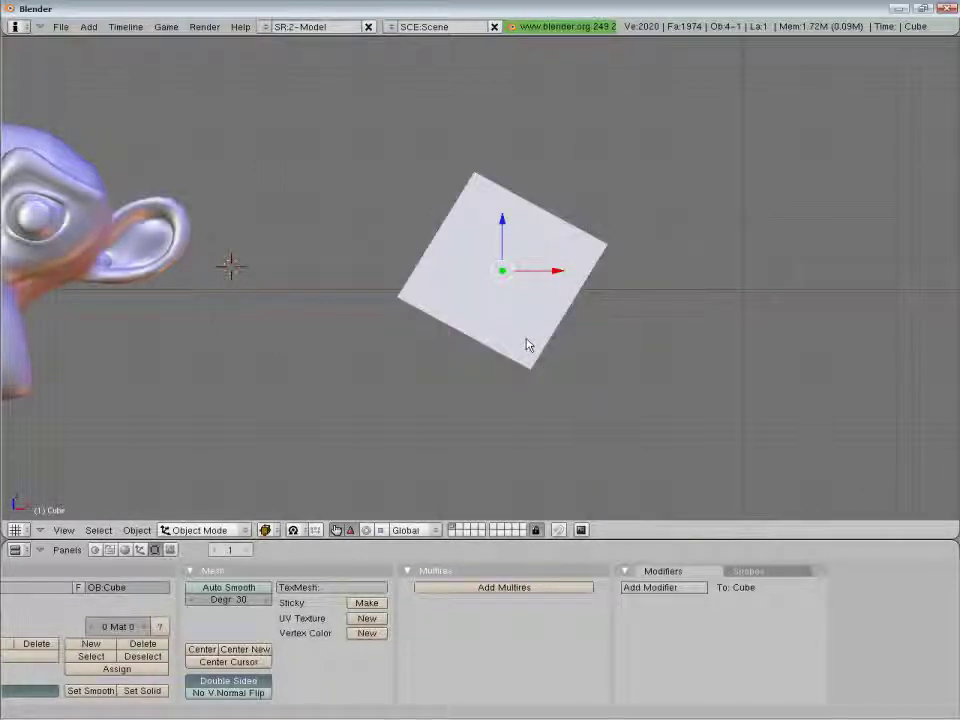
Clear the cube's rotation and scale it up uniformly freehand to about 1.08 times its size
key(alt+r)
click(528, 344)
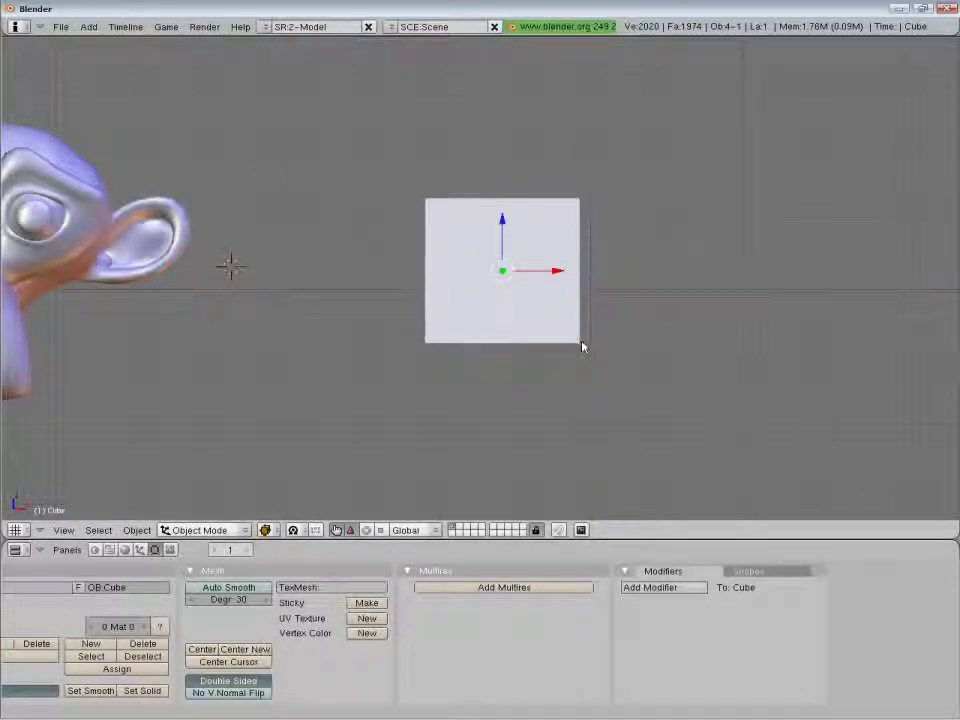
key(s)
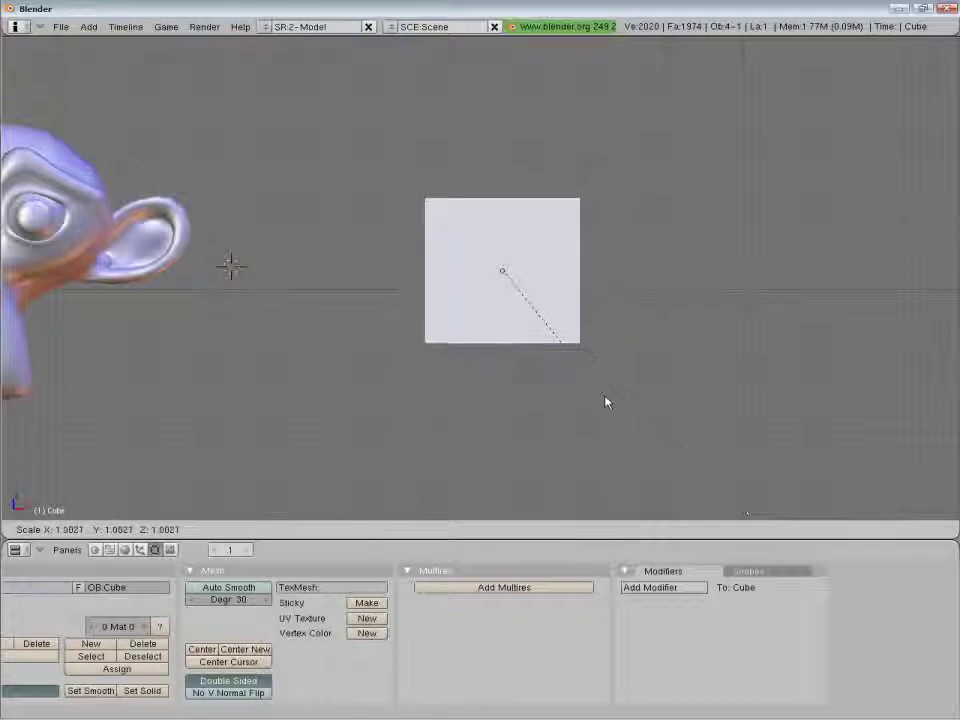
click(690, 443)
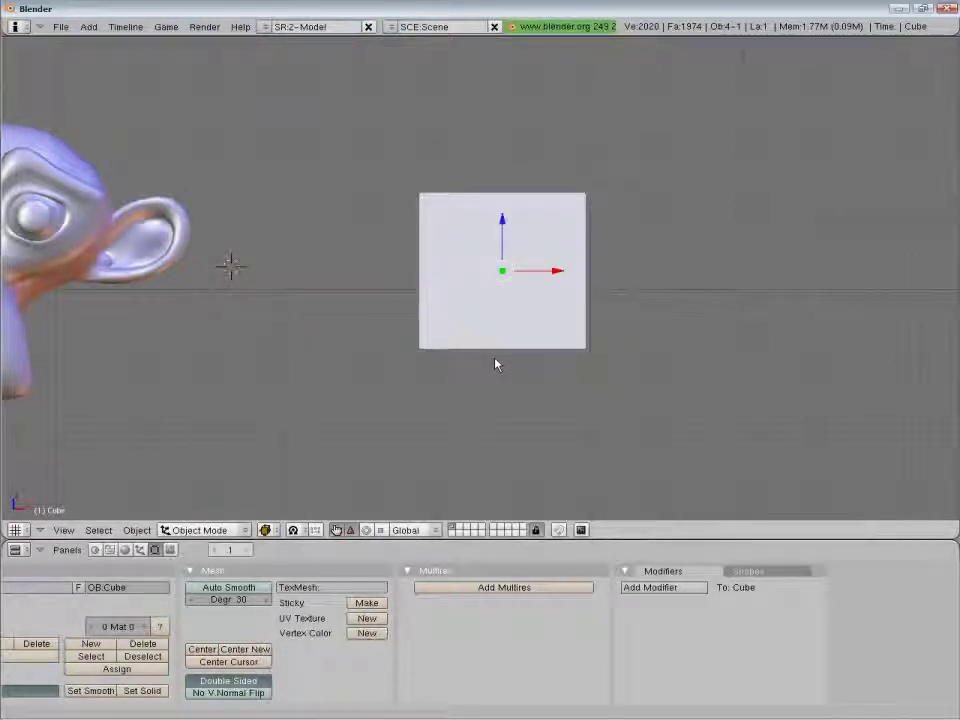
Try scaling the cube along the global X axis in the front view and along the global Y axis in an angled view
key(s)
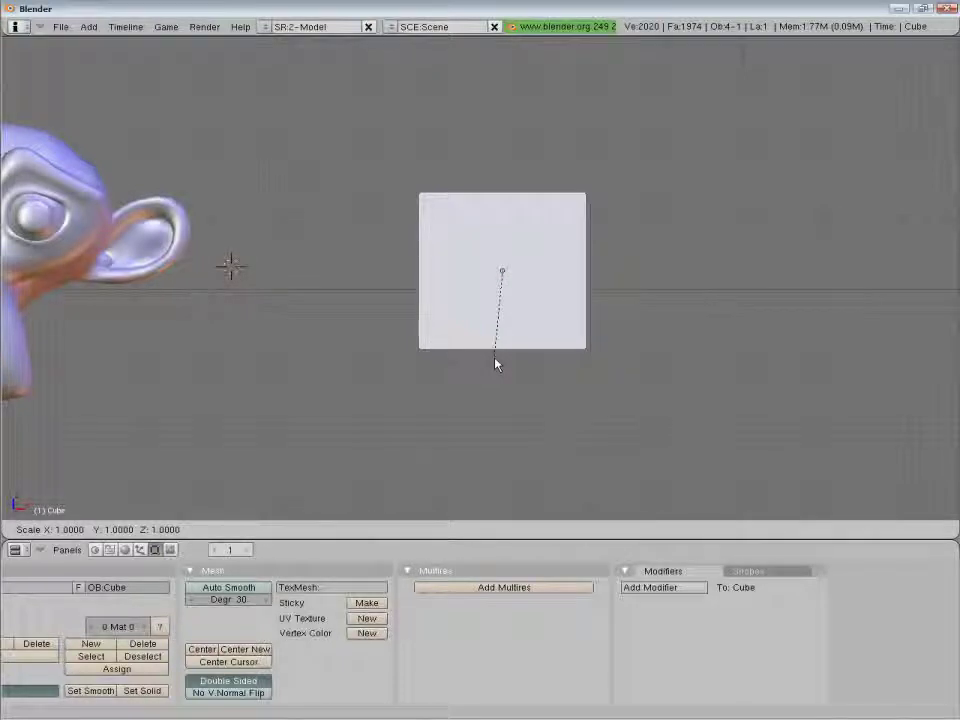
key(x)
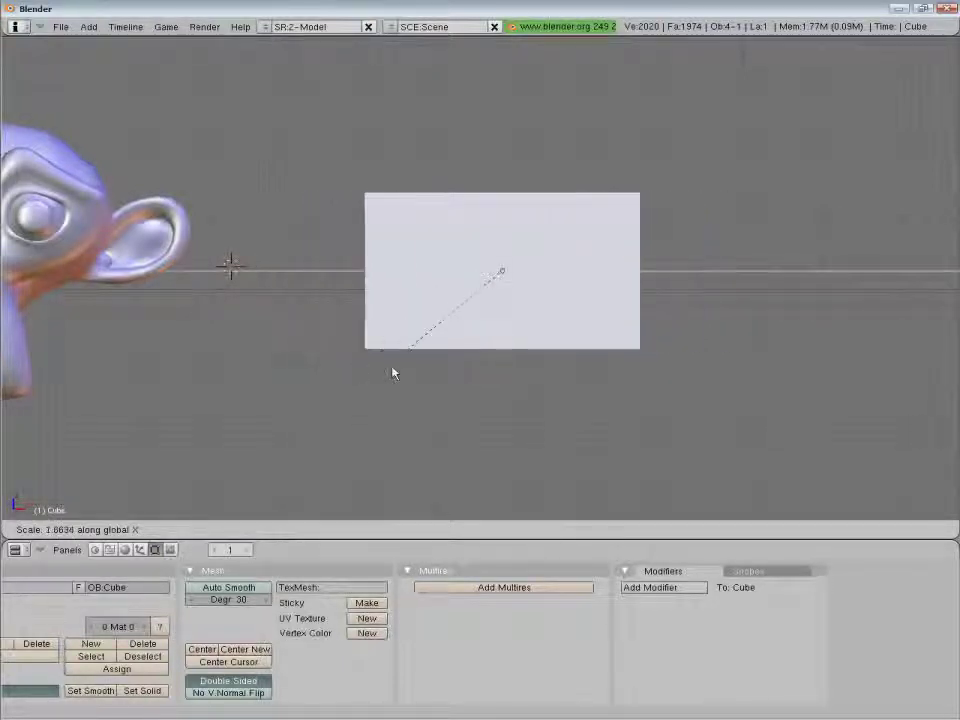
key(Escape)
middle_drag(414, 358, 472, 340)
key(s)
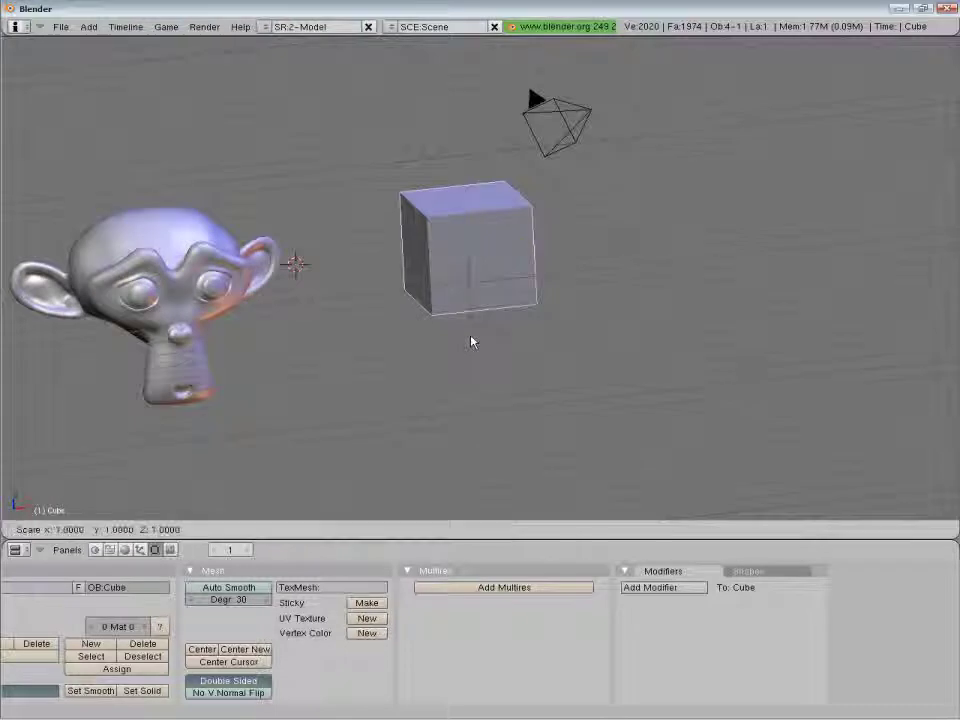
key(y)
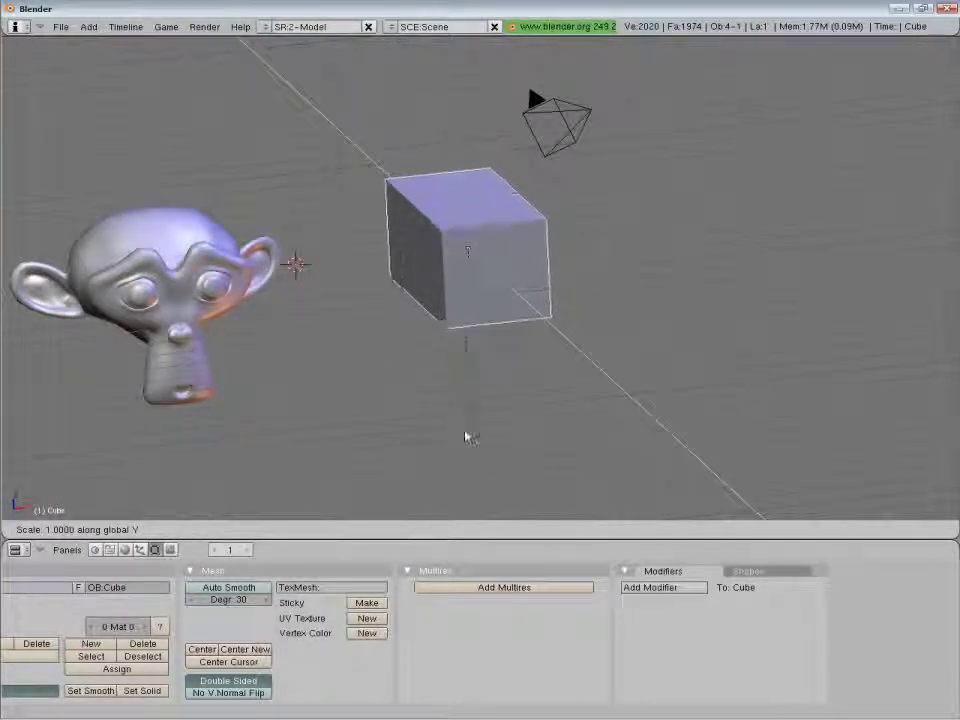
click(516, 392)
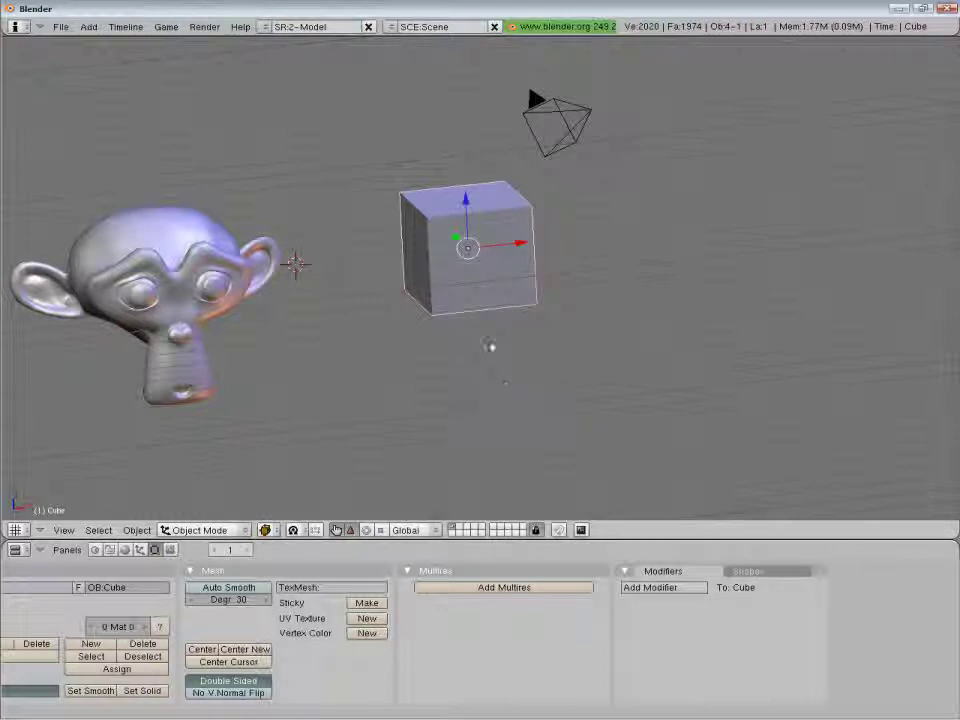
In the orthographic front view, move the monkey head freehand about 2.58 units towards the cube
shift+middle_drag(551, 391, 586, 408)
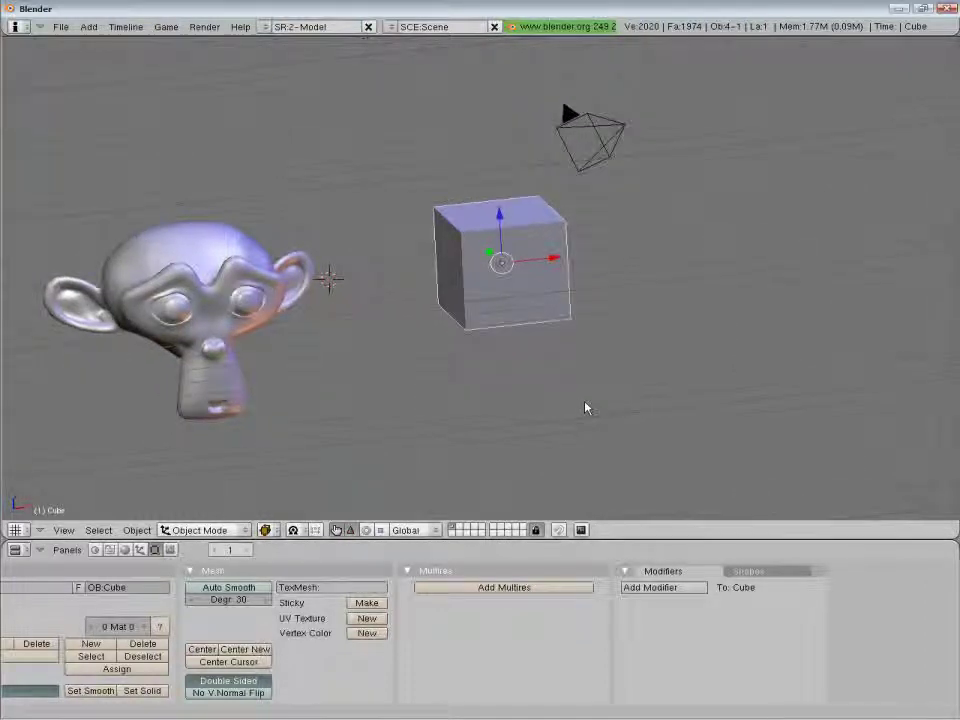
key(KP_1)
key(KP_5)
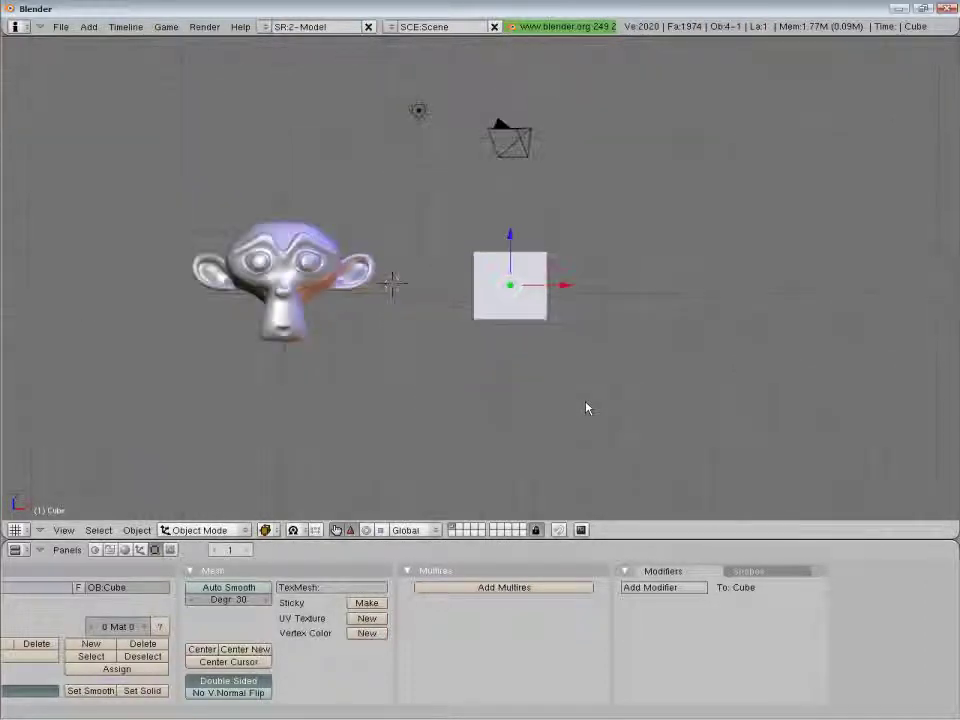
right_click(297, 265)
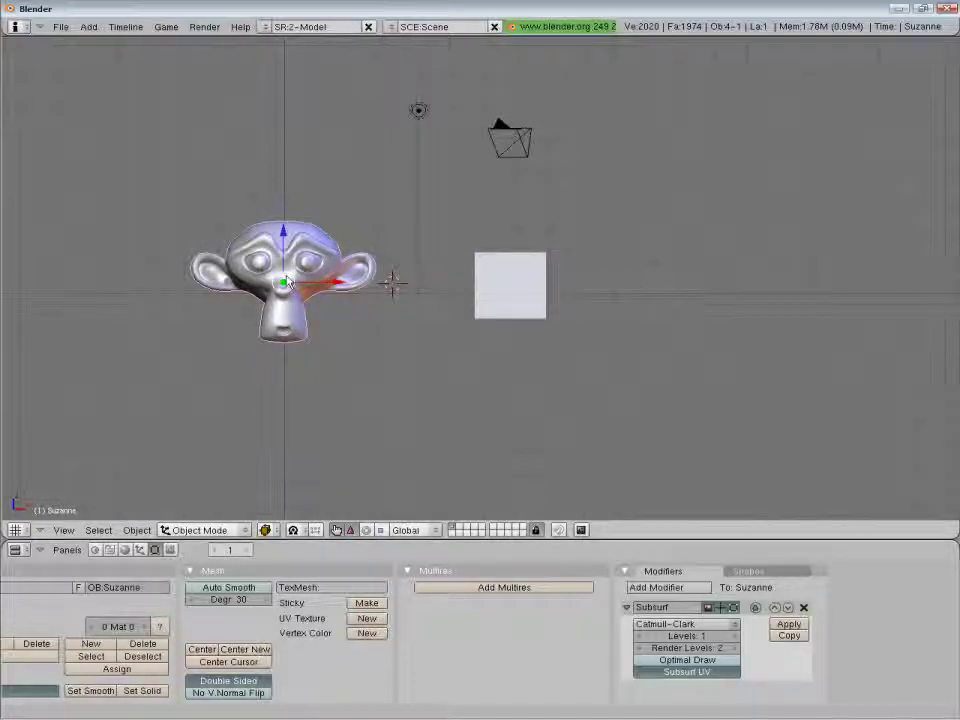
key(g)
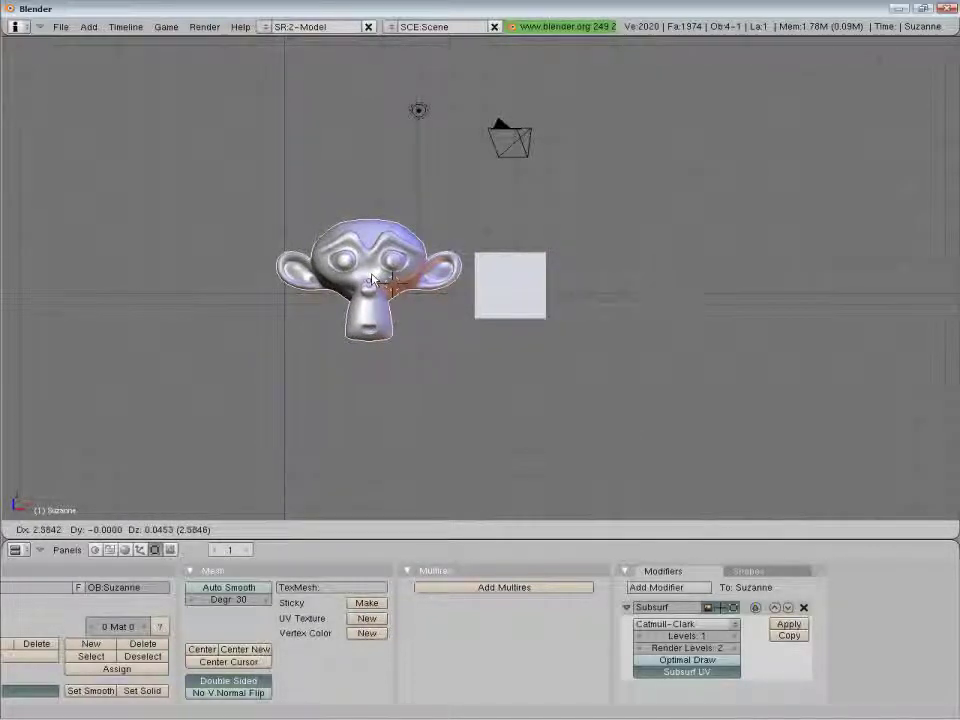
click(372, 280)
Move the cube freehand to a spot just below the monkey head's chin
right_click(519, 305)
key(g)
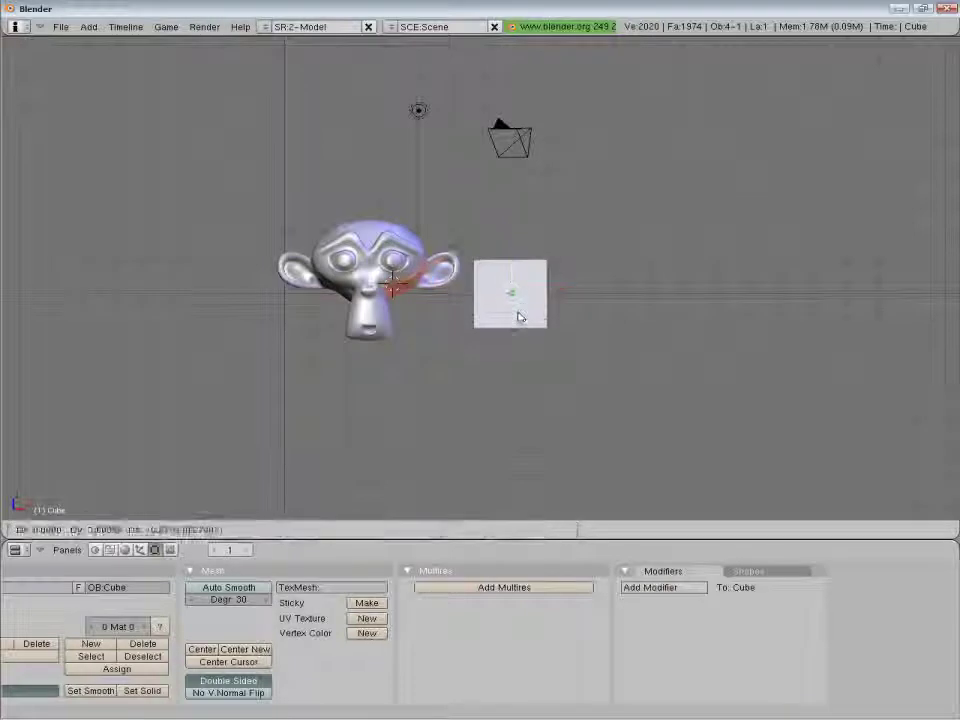
click(395, 427)
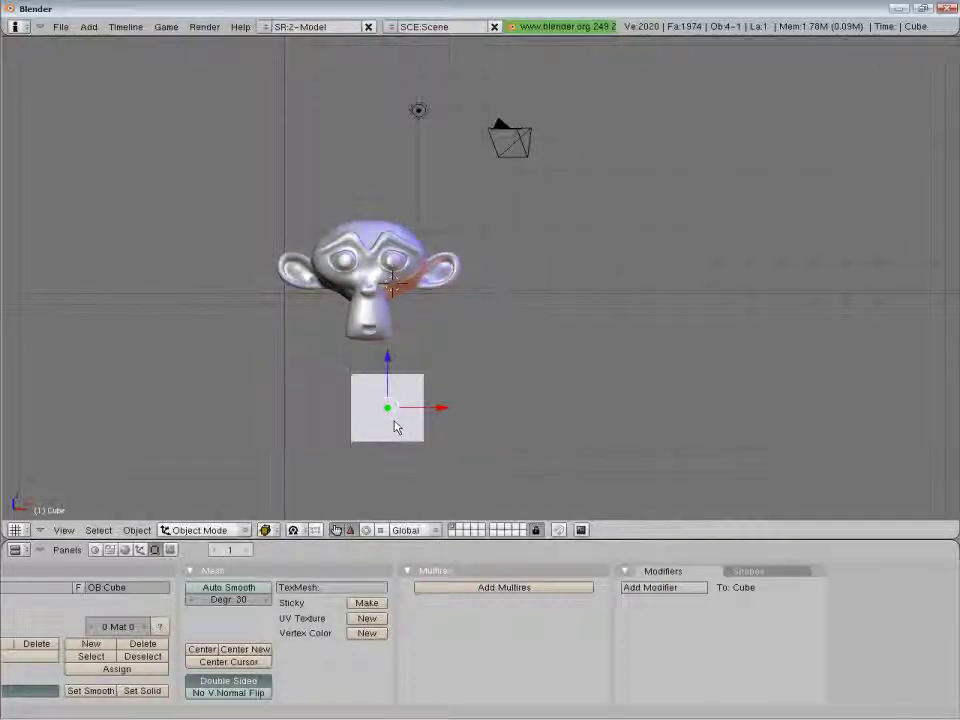
Cancel a freehand move of the cube, clear the selection and select the monkey head
key(g)
right_click(550, 352)
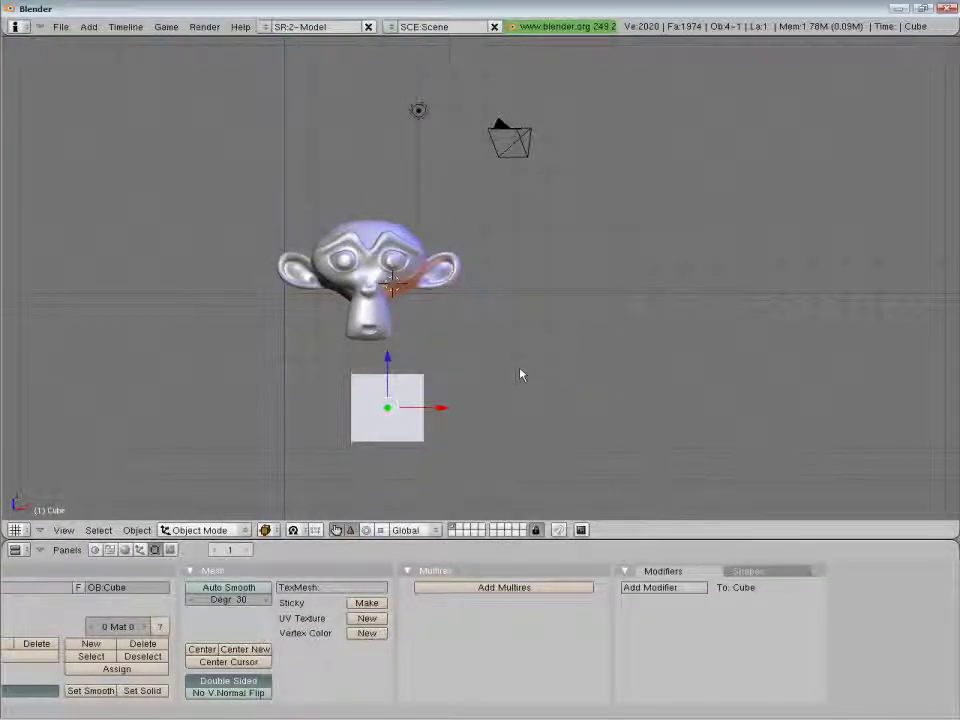
key(a)
right_click(389, 275)
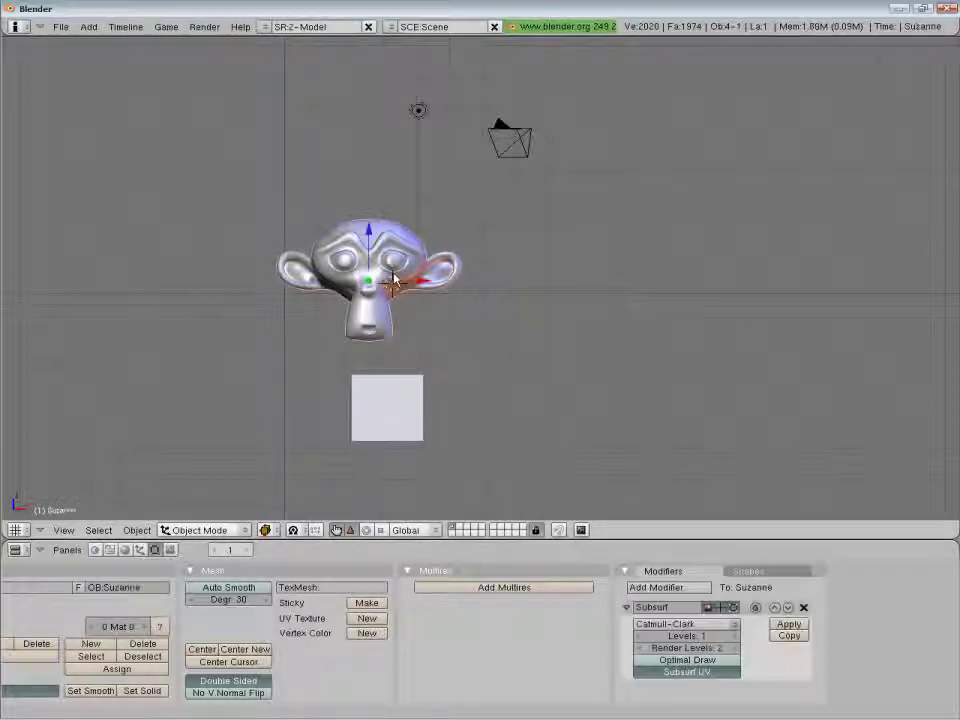
Duplicate the cube, place the copy about 4.3 units along X and 1.7 units up along Z, and delete it
right_click(406, 416)
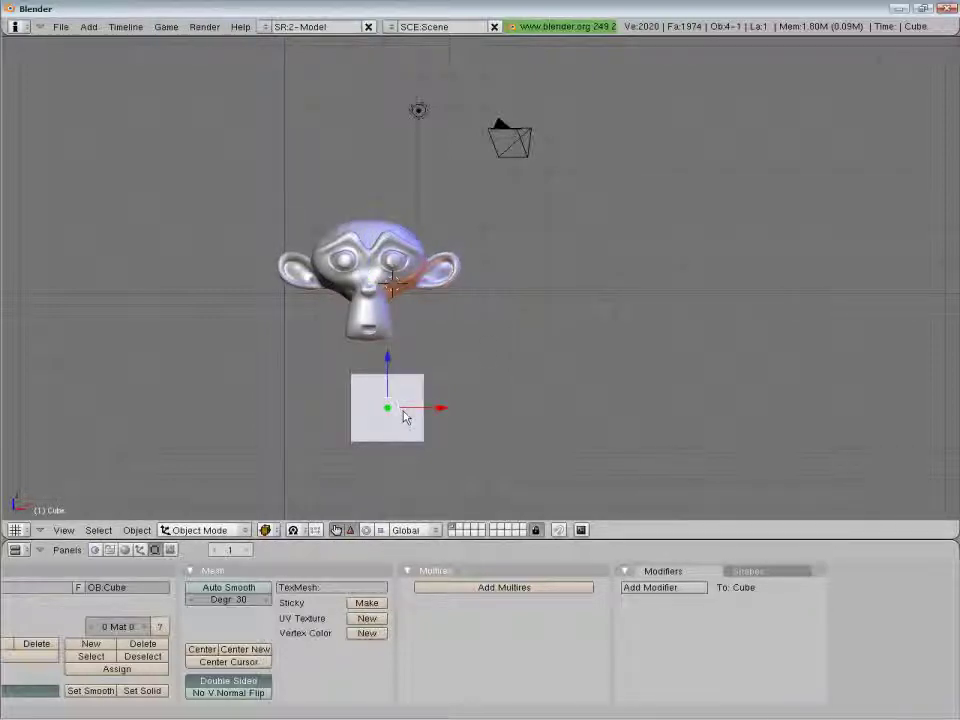
key(shift+d)
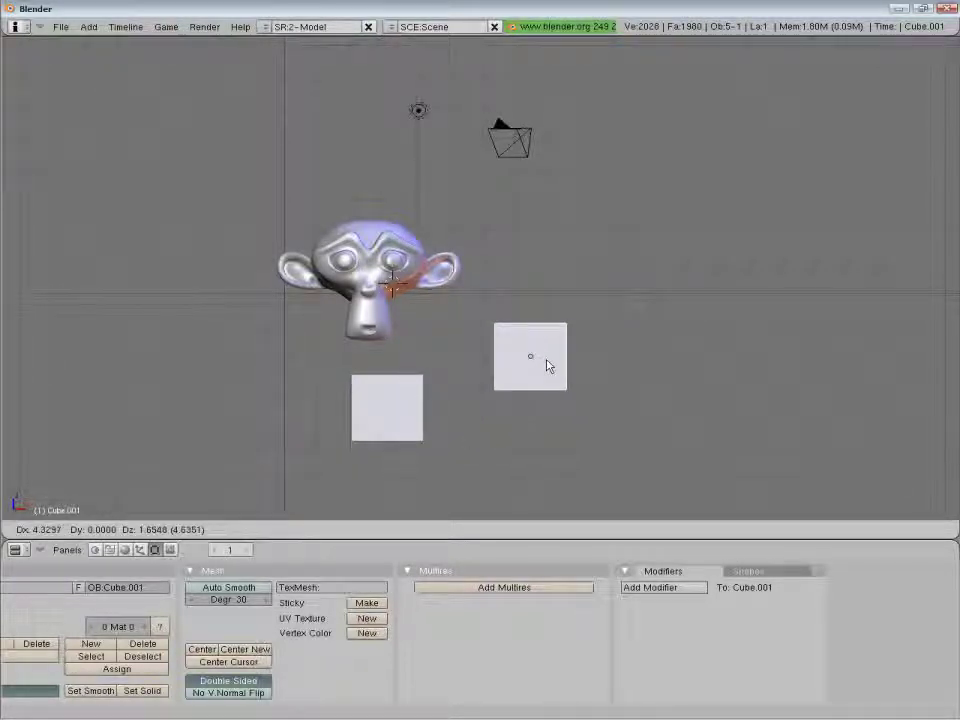
click(547, 366)
middle_drag(476, 405, 495, 441)
click(496, 436)
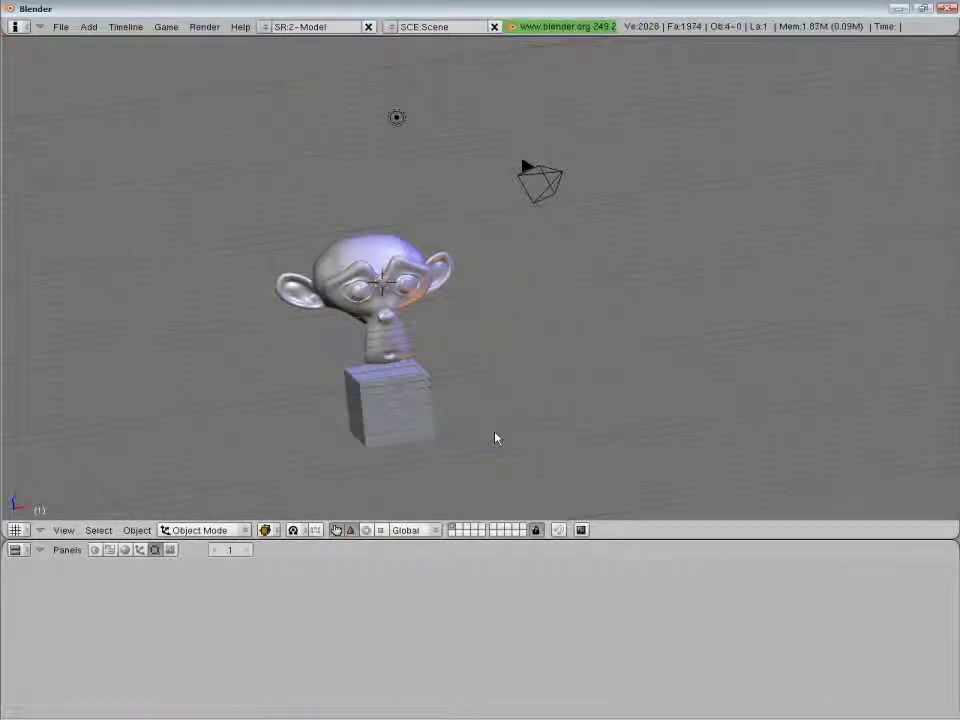
Duplicate the cube in place, cancelling the move so the copy sits exactly over the original
shift+middle_drag(441, 381, 411, 364)
scroll(366, 336, up, 3)
shift+middle_drag(366, 336, 538, 261)
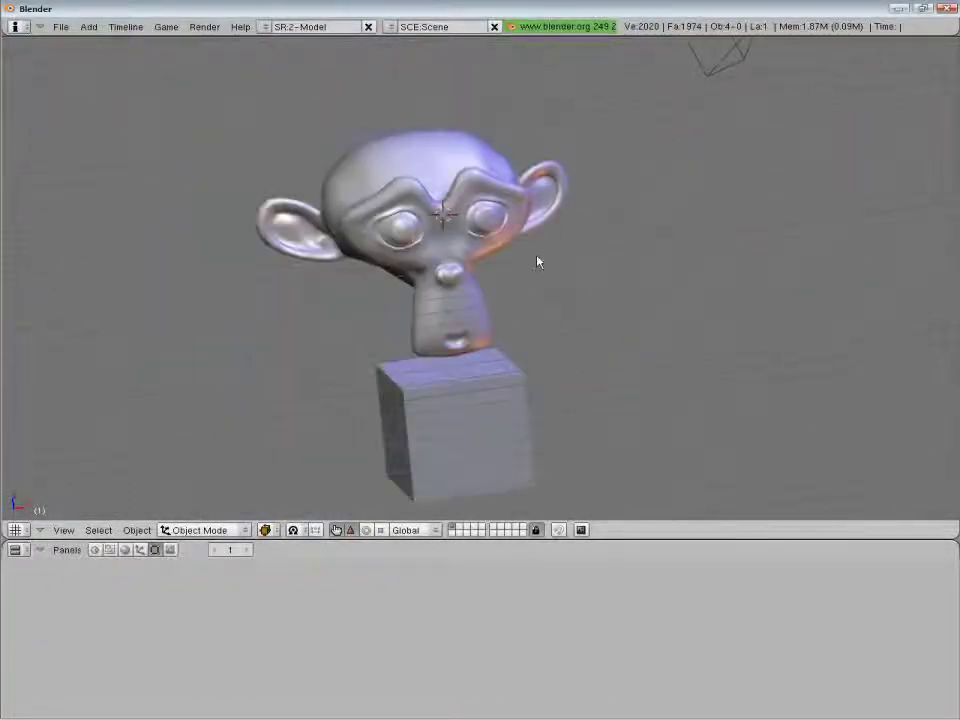
right_click(480, 420)
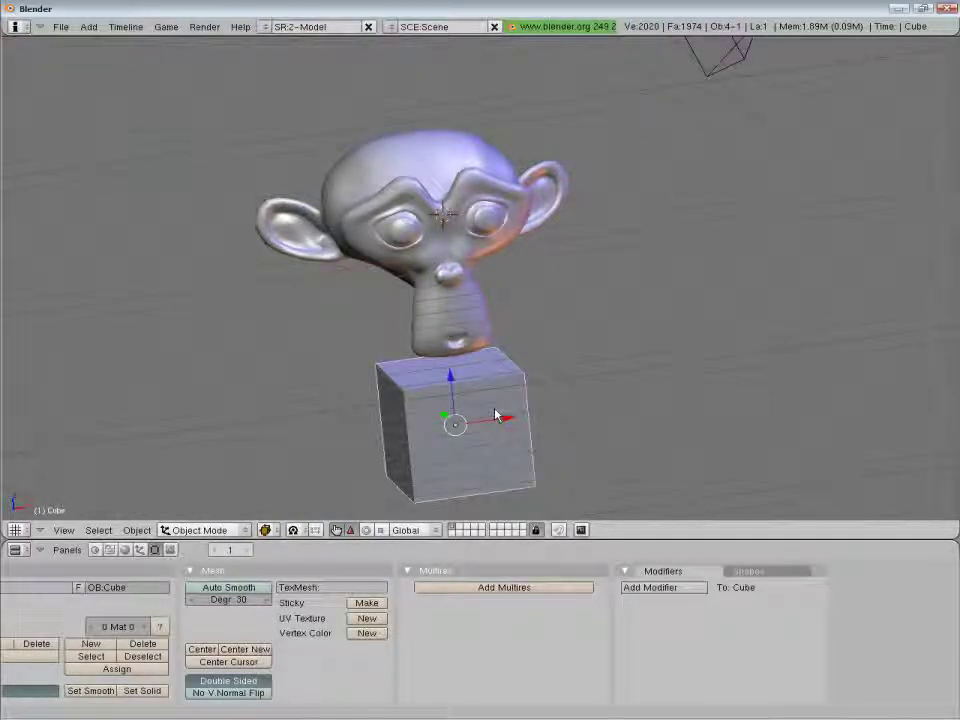
key(shift+d)
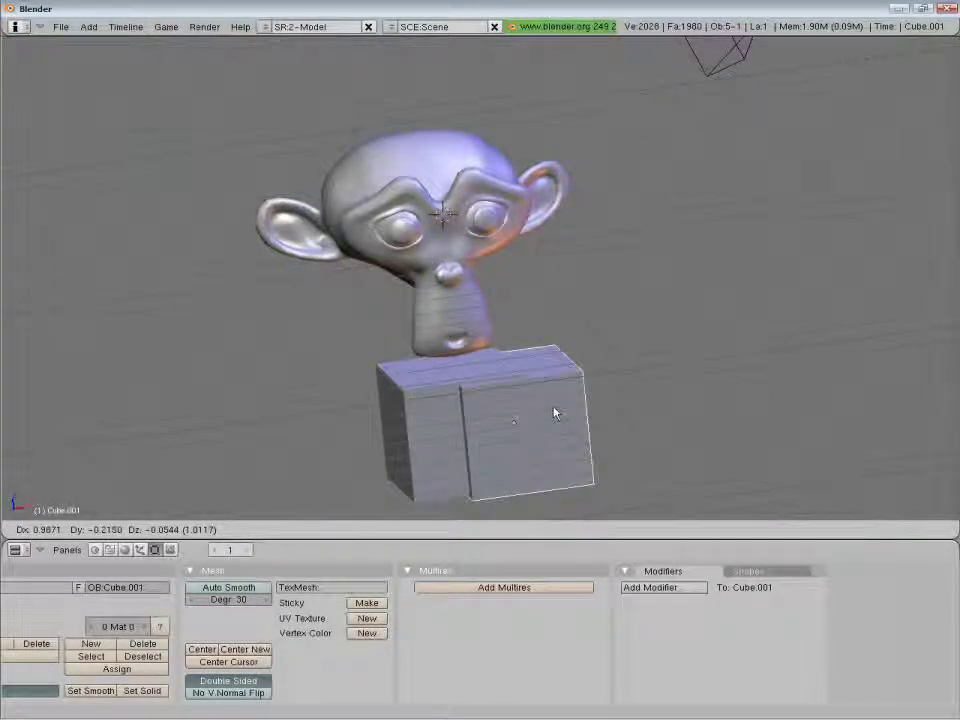
key(Escape)
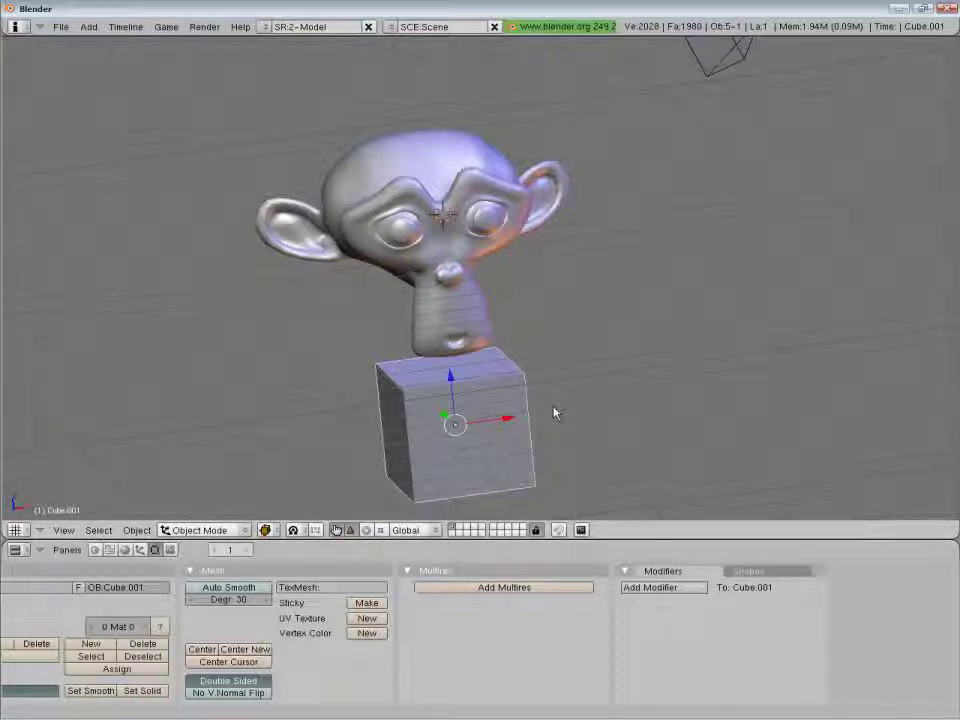
Move the overlapping duplicate out beside the original cube and delete it
middle_drag(556, 413, 490, 338)
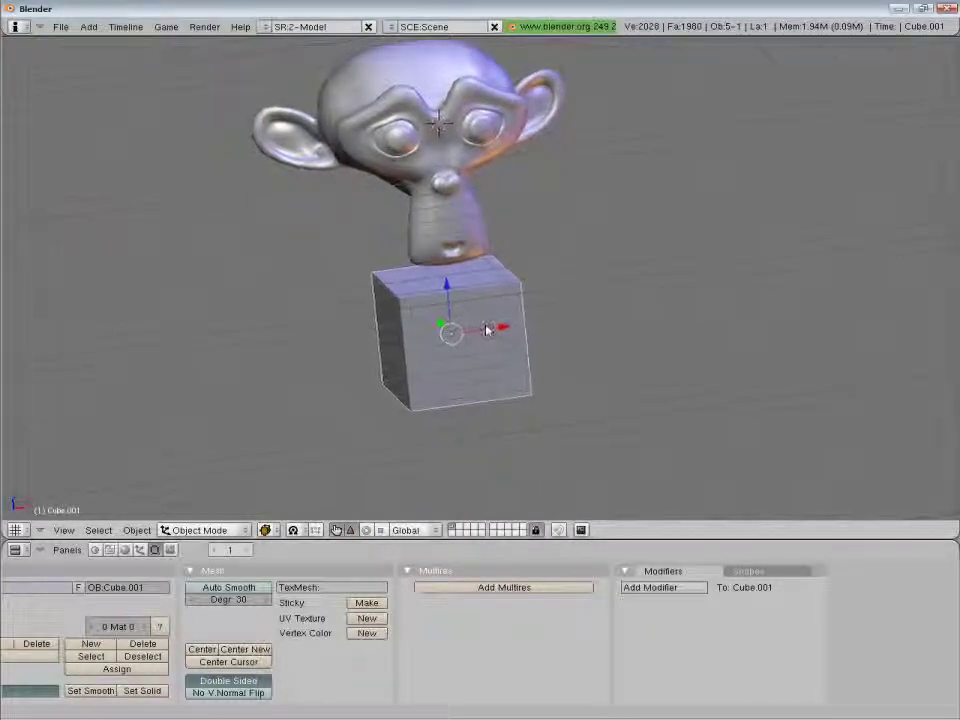
key(shift+d)
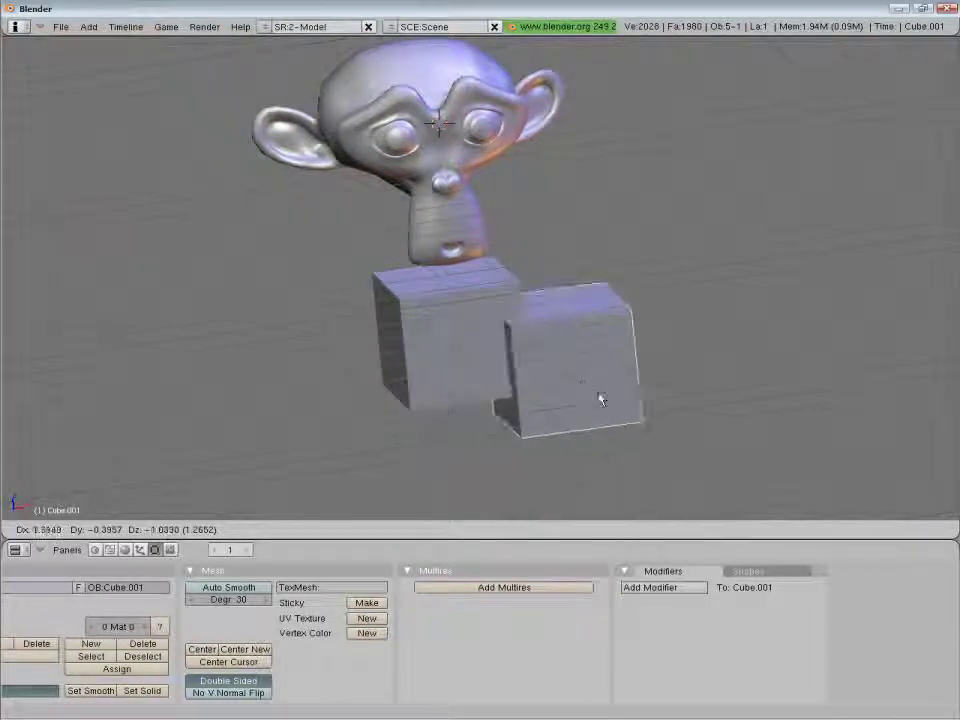
click(654, 381)
key(s)
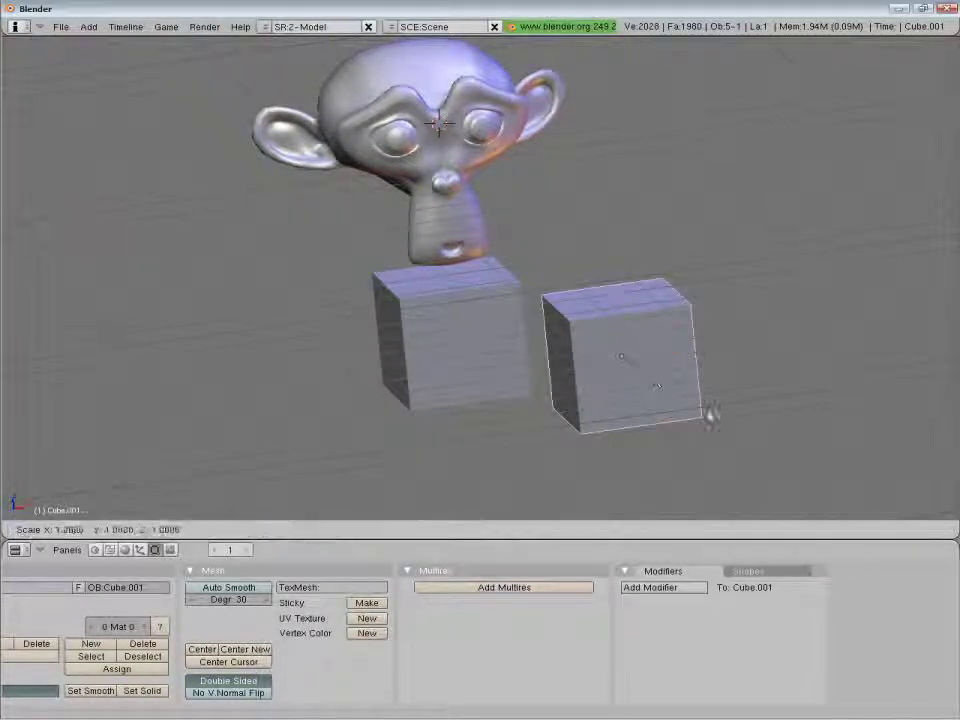
click(722, 420)
key(x)
click(724, 412)
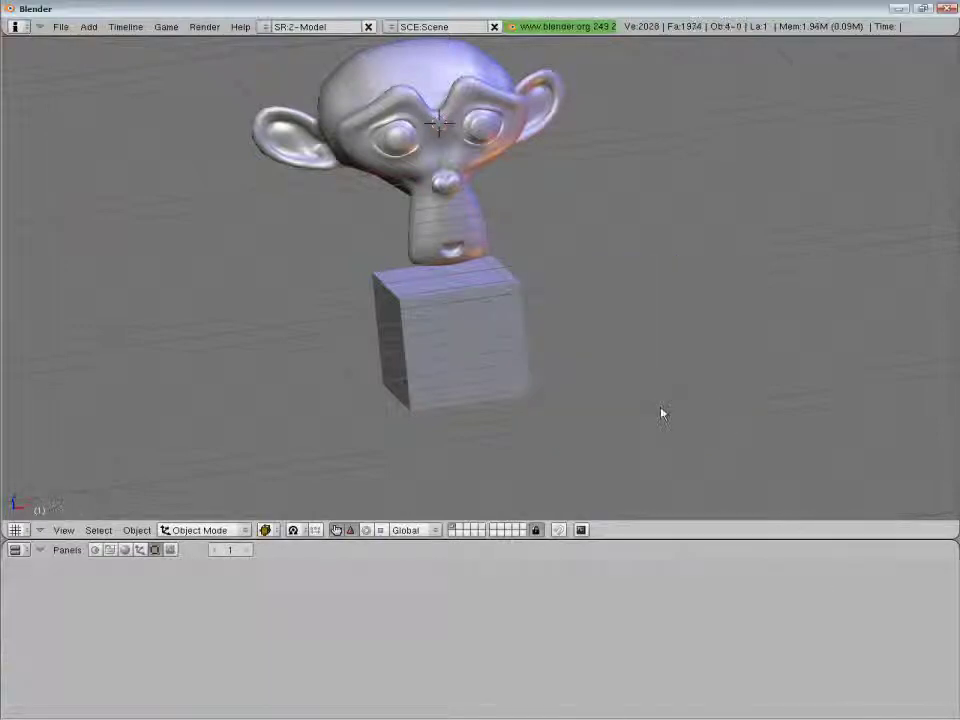
Toggle the viewport shading back and forth between solid and wireframe to compare how the monkey head and cube are drawn
mouse_move(484, 407)
middle_down()
mouse_move(413, 401)
mouse_move(454, 407)
mouse_move(440, 411)
middle_up()
shift+scroll(463, 373, up, 1)
scroll(463, 377, down, 3)
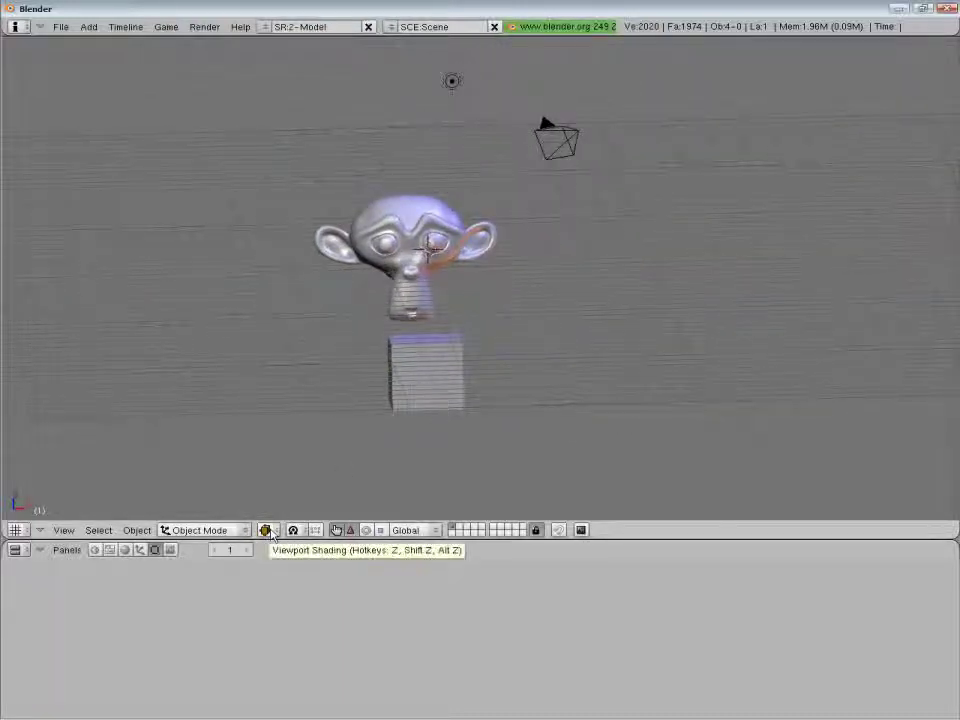
key(z)
key(z)
key(z)
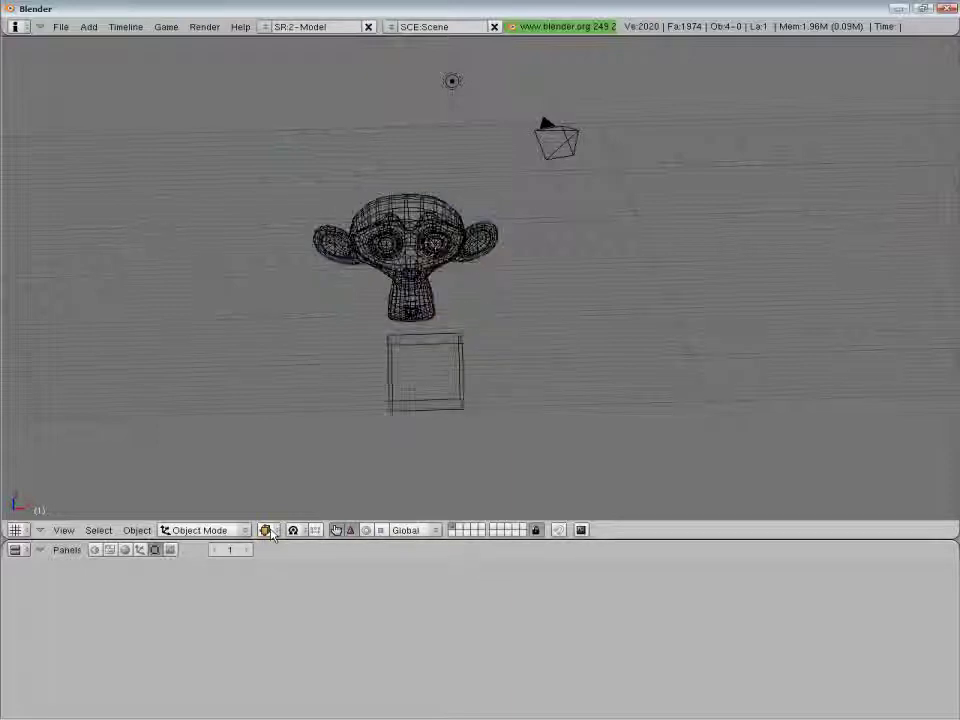
key(z)
key(z)
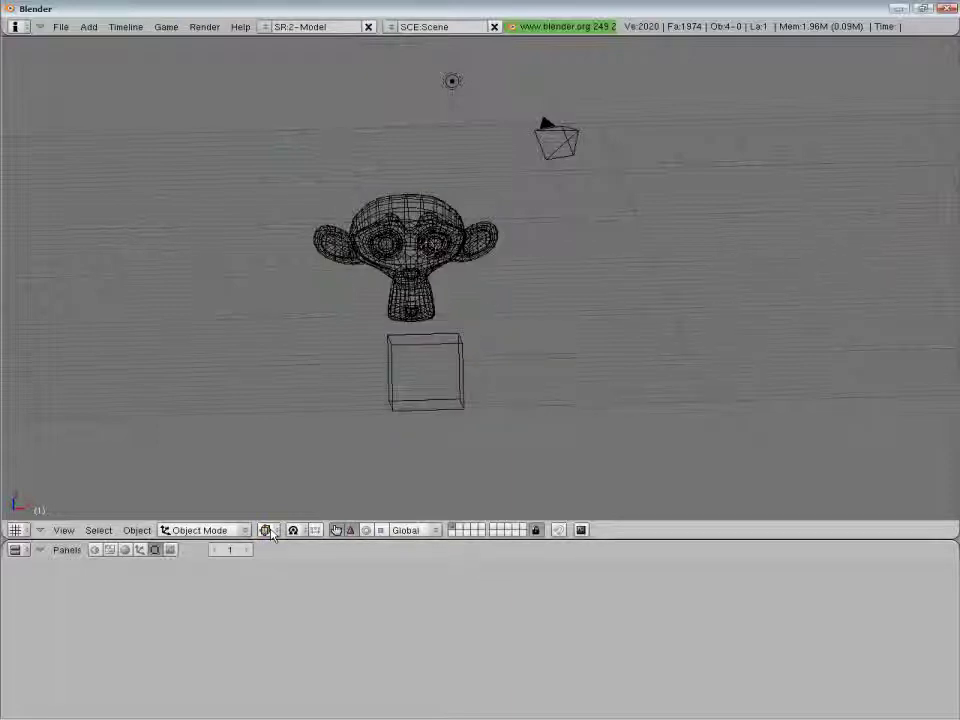
key(z)
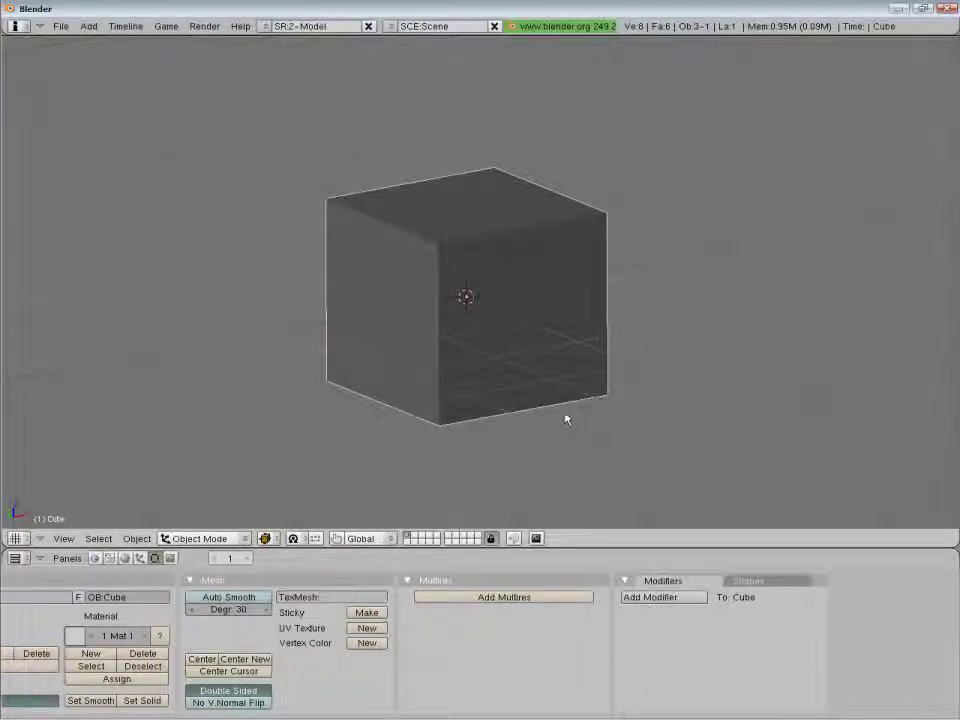
Enter Edit Mode on the default cube and select the four corner vertices of its large front face one by one
key(a)
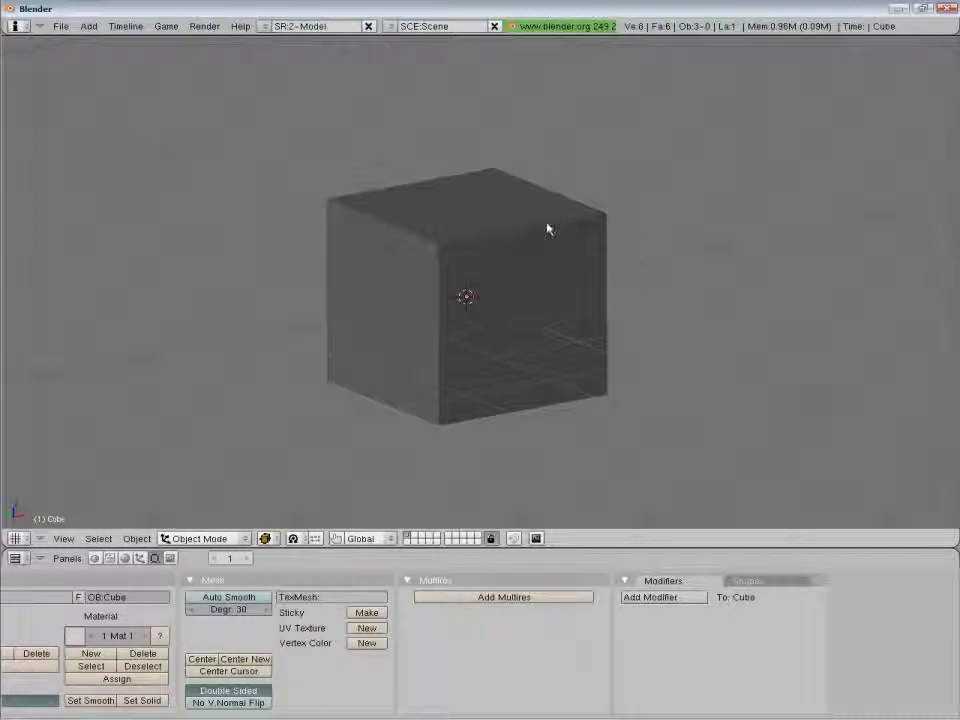
key(Tab)
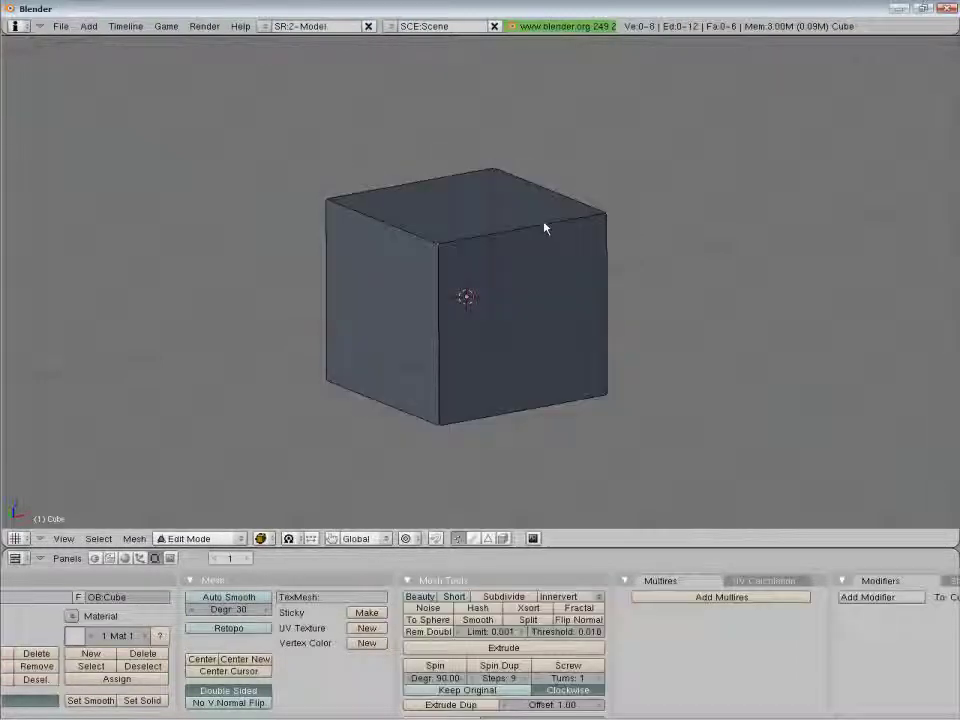
middle_drag(600, 362, 489, 289)
scroll(374, 360, up, 3)
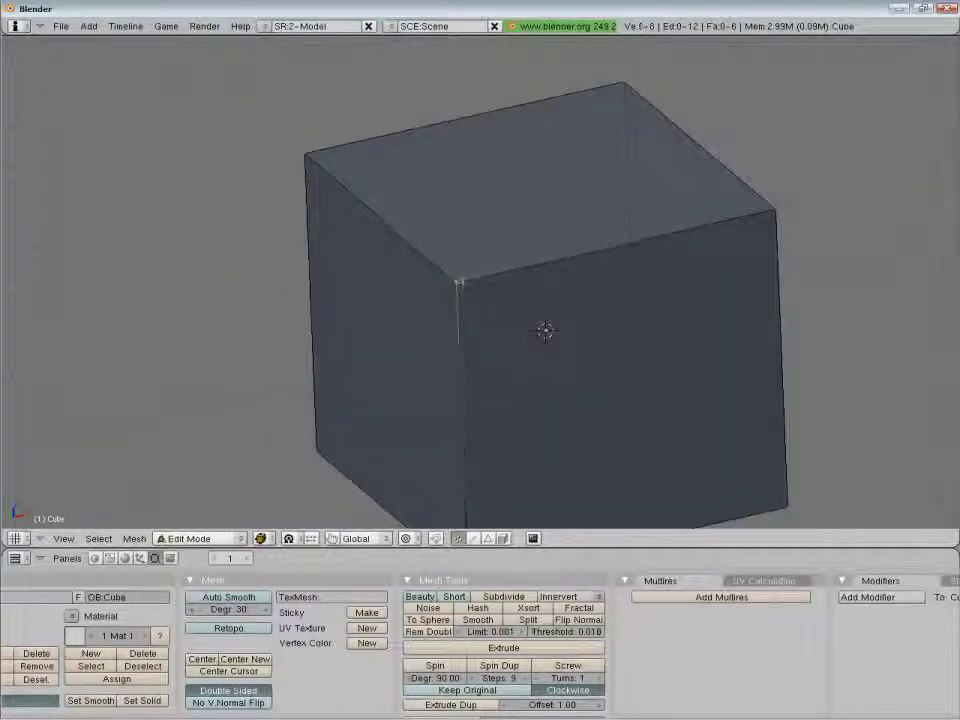
scroll(520, 331, down, 3)
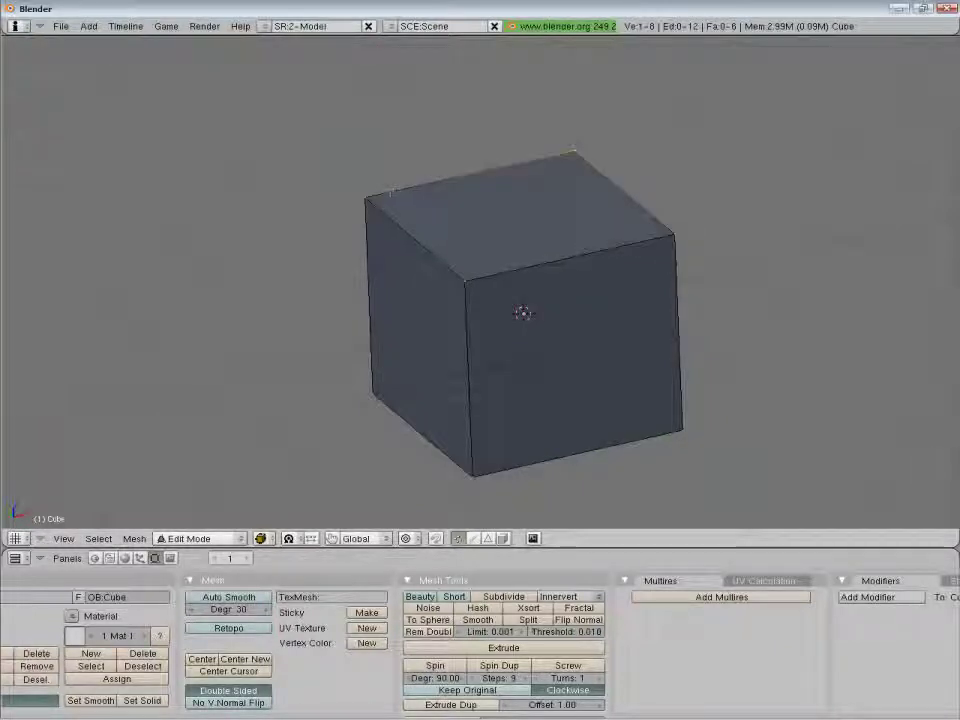
shift+right_click(473, 474)
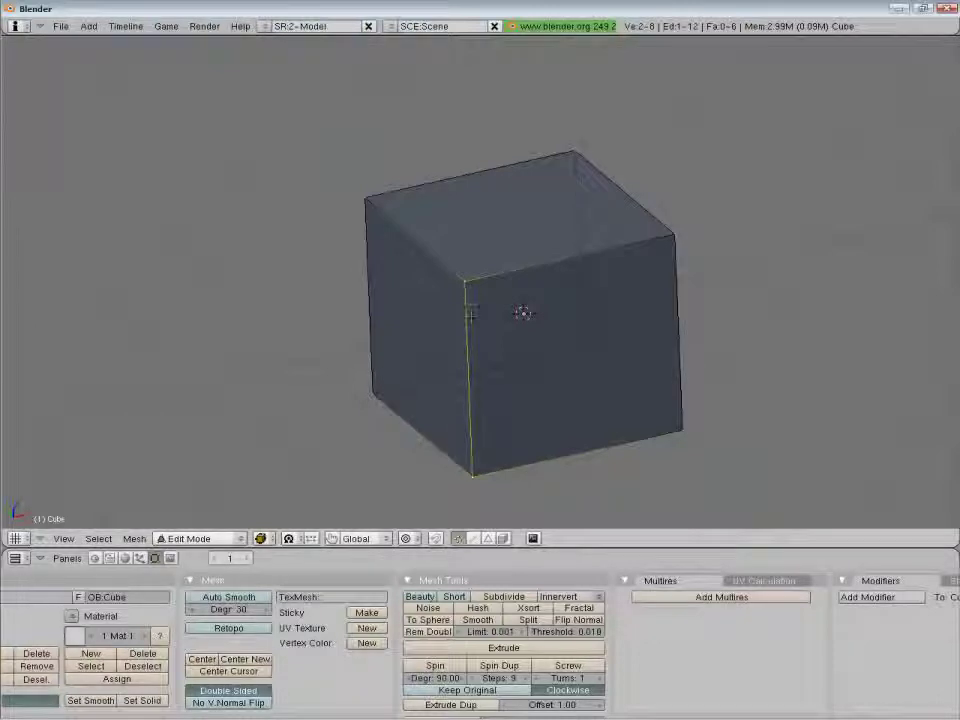
shift+right_click(674, 235)
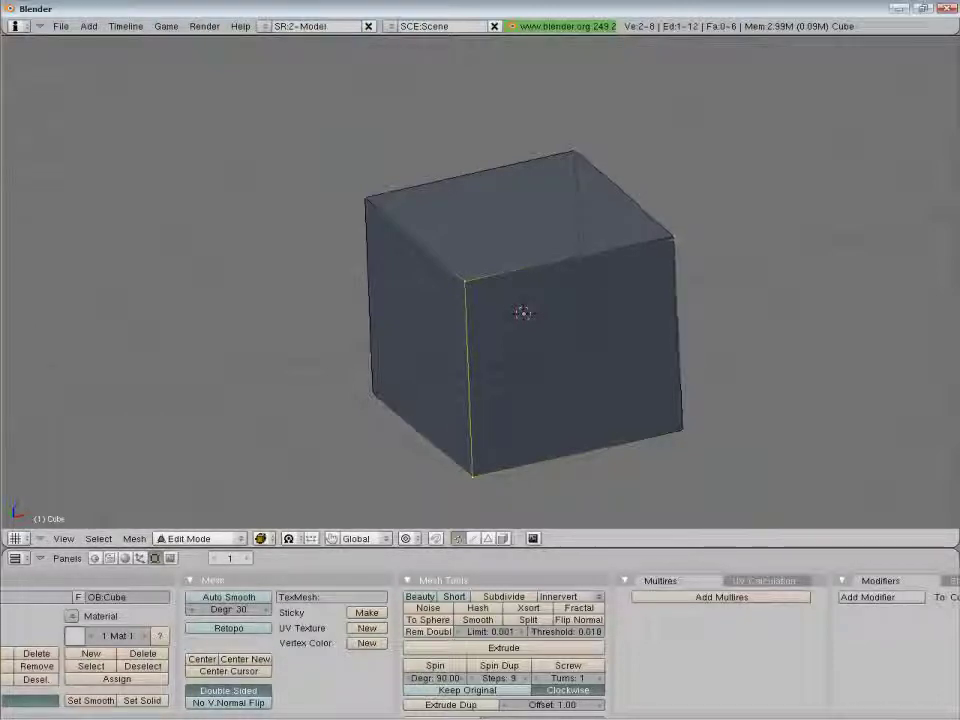
shift+right_click(682, 430)
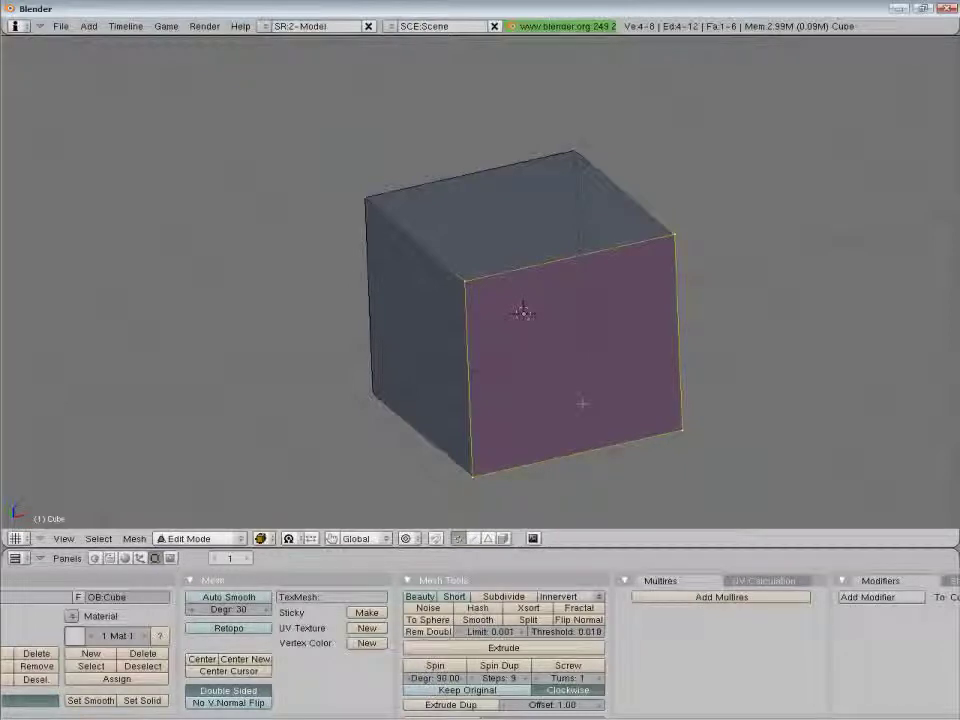
Clear the vertex selection and add the top face's four corner vertices to a new selection one by one
key(a)
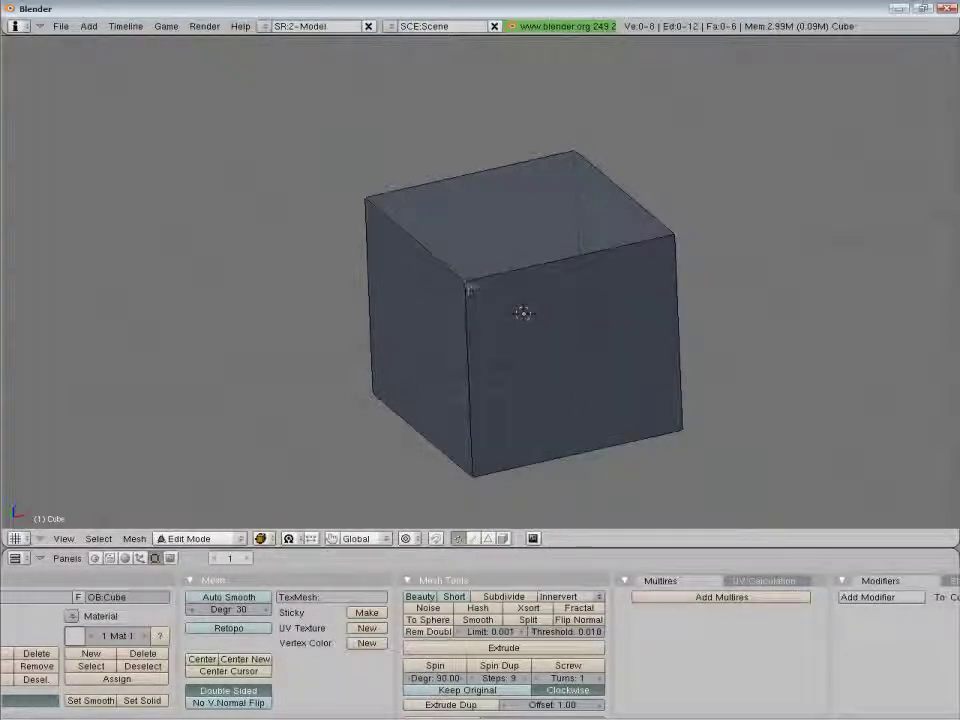
right_click(467, 287)
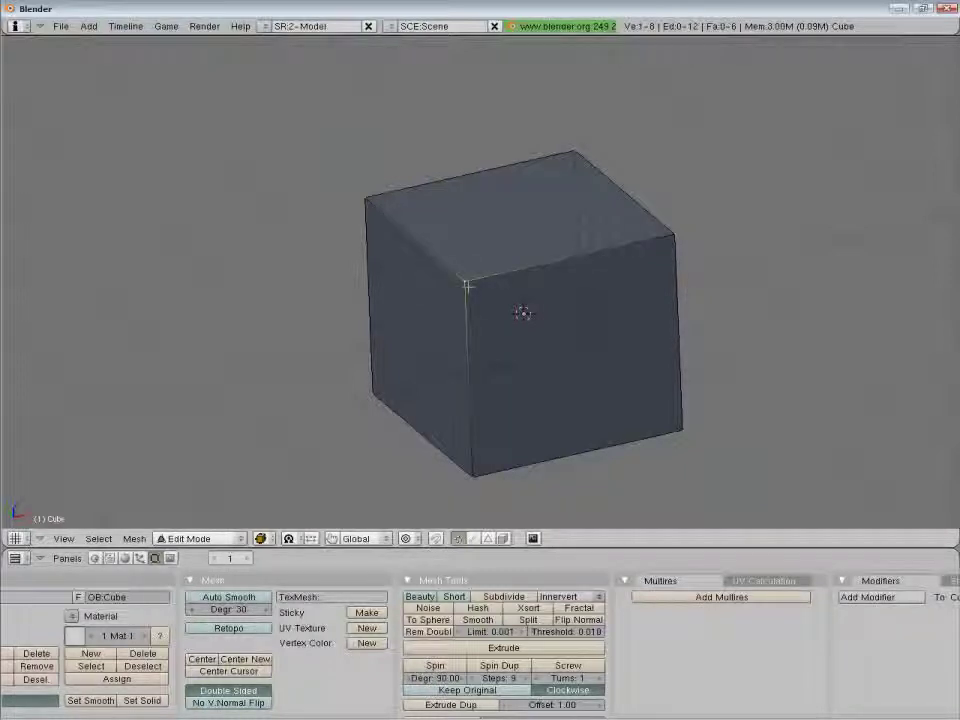
shift+right_click(664, 240)
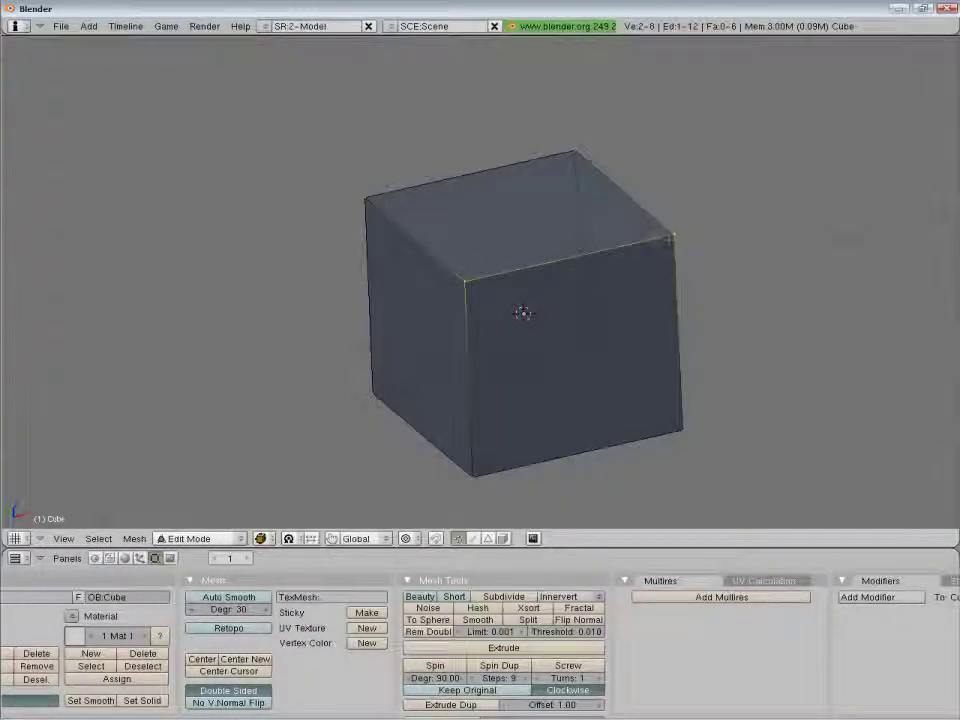
shift+right_click(572, 155)
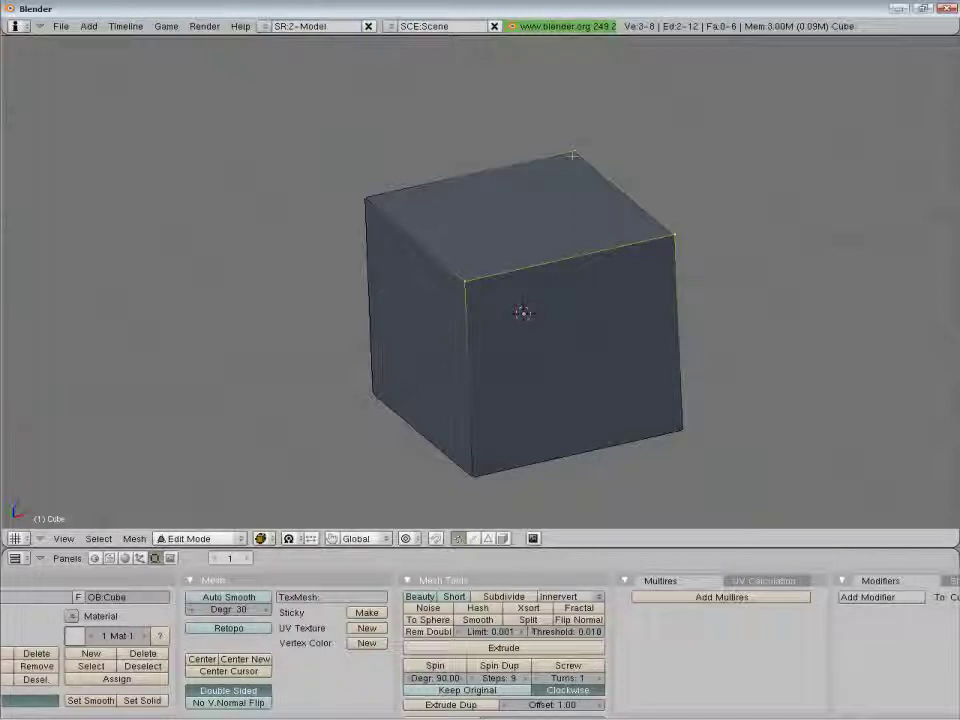
shift+right_click(366, 199)
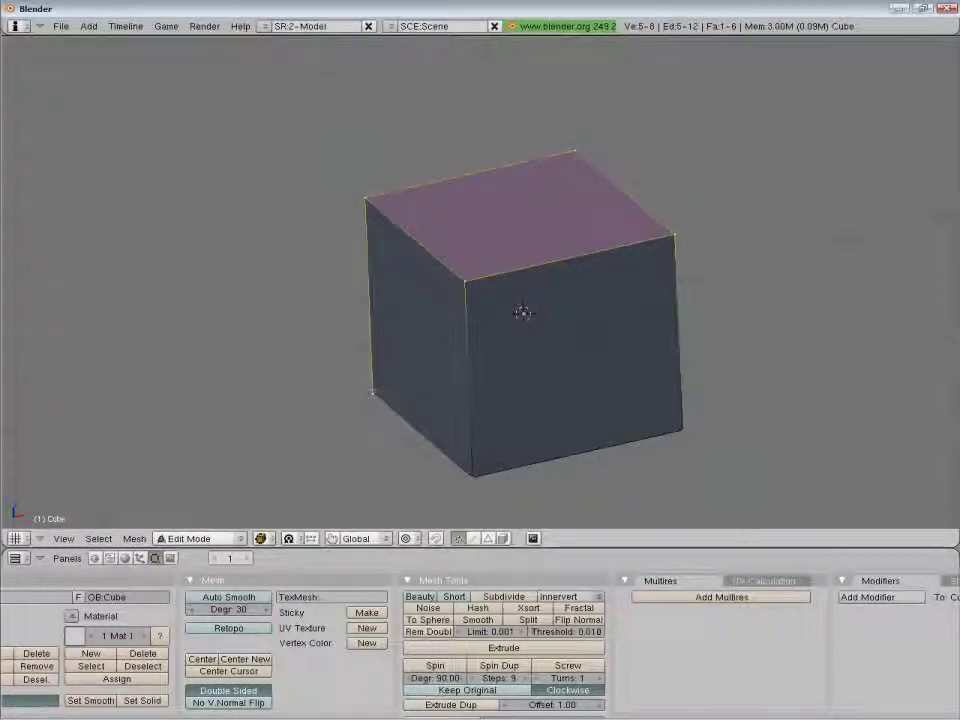
Clear the selection and box-select the four vertices of the cube's top face
key(a)
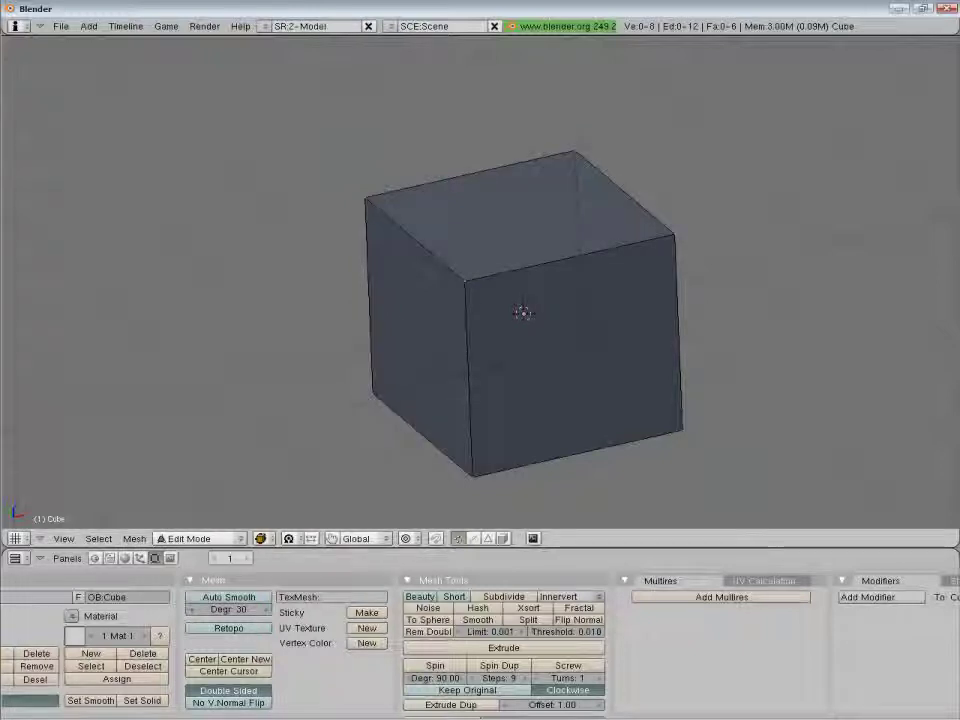
key(b)
drag(342, 130, 700, 300)
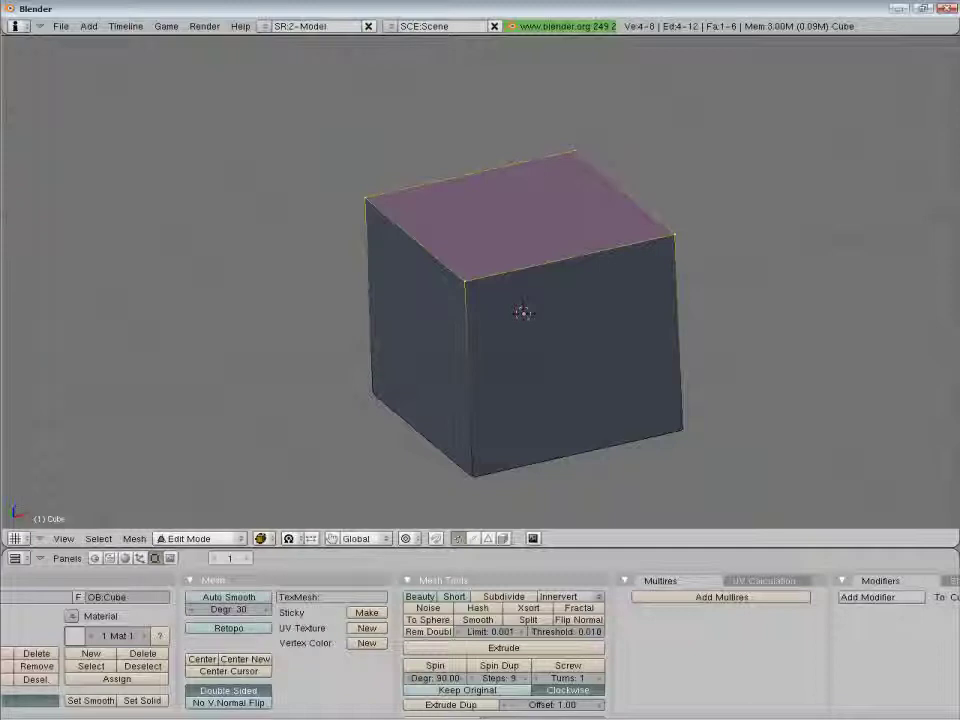
Deselect the top face, select the whole cube mesh, and deselect everything again
key(a)
key(a)
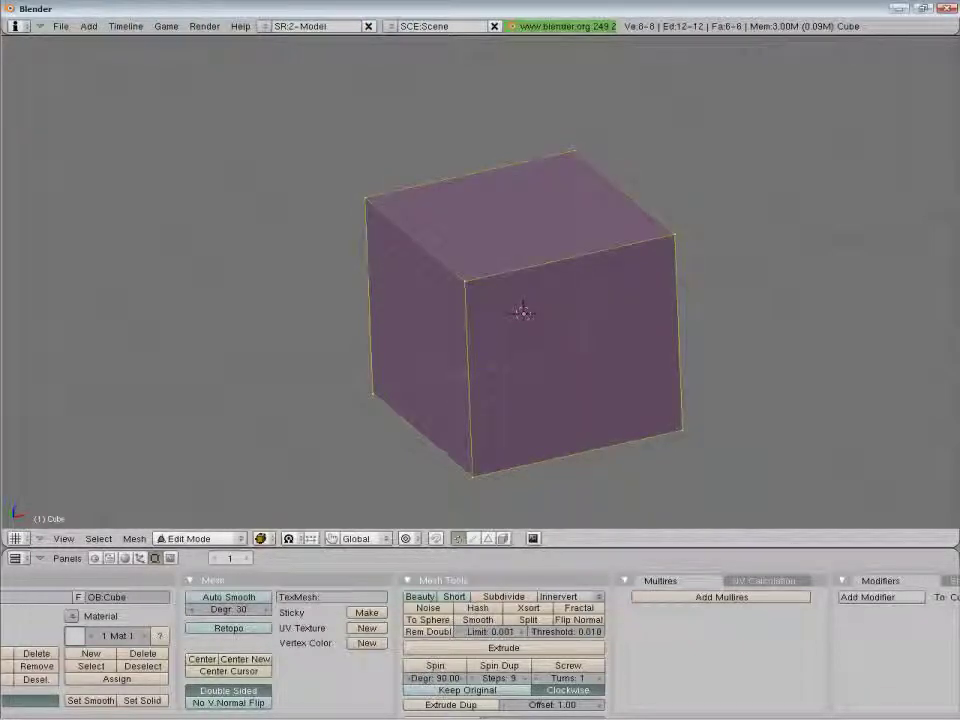
key(a)
Select the end vertices of the cube's near vertical edge in vertex mode and clear the selection
middle_drag(400, 280, 397, 263)
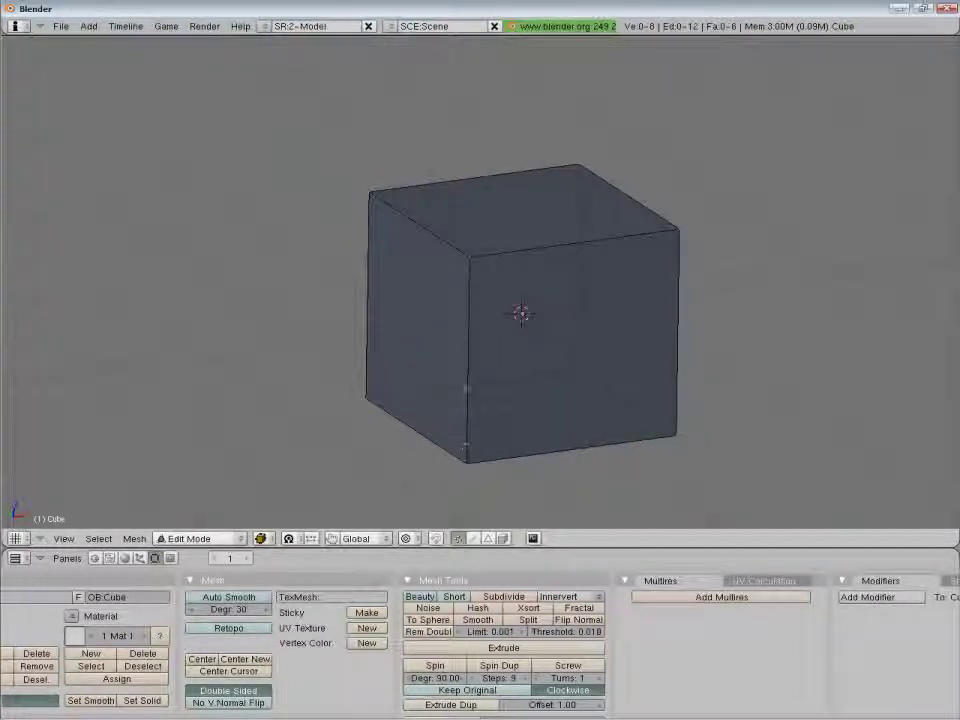
right_click(464, 385)
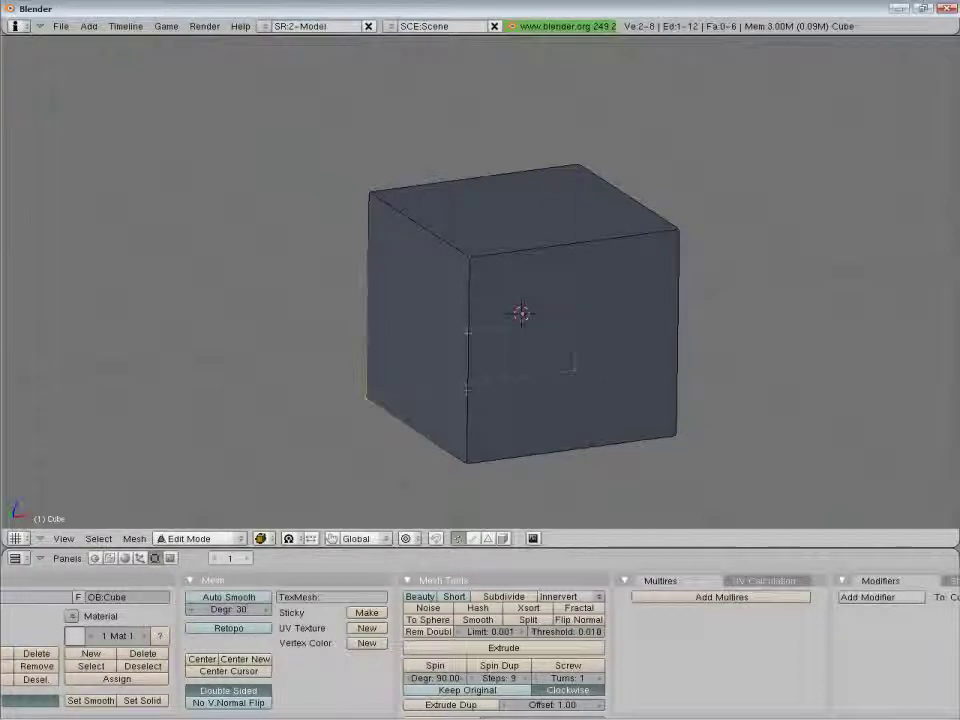
right_click(468, 331)
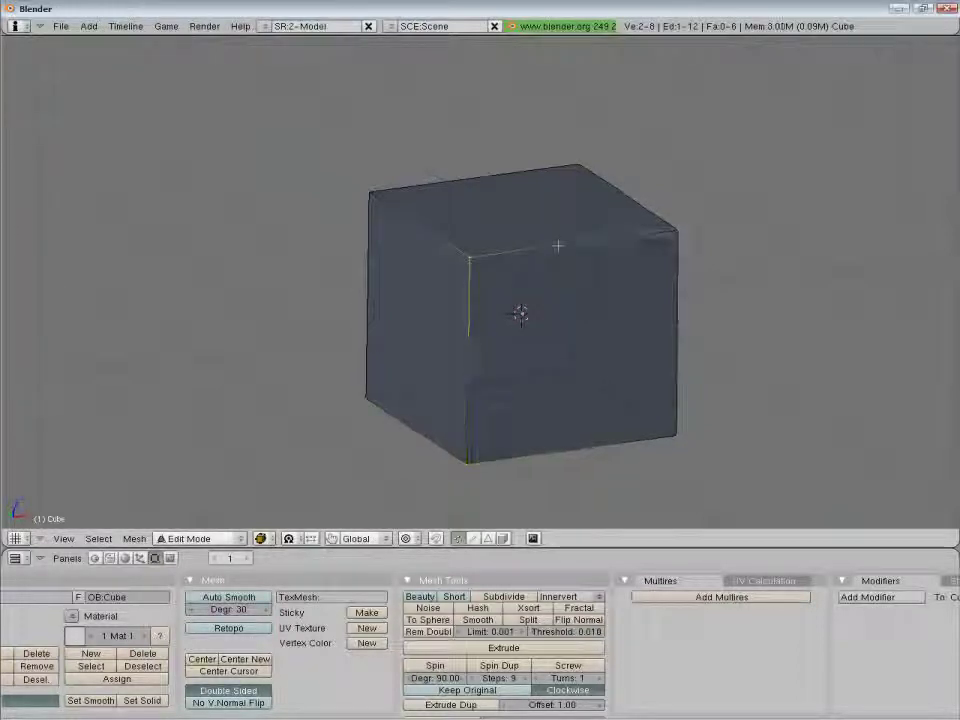
key(a)
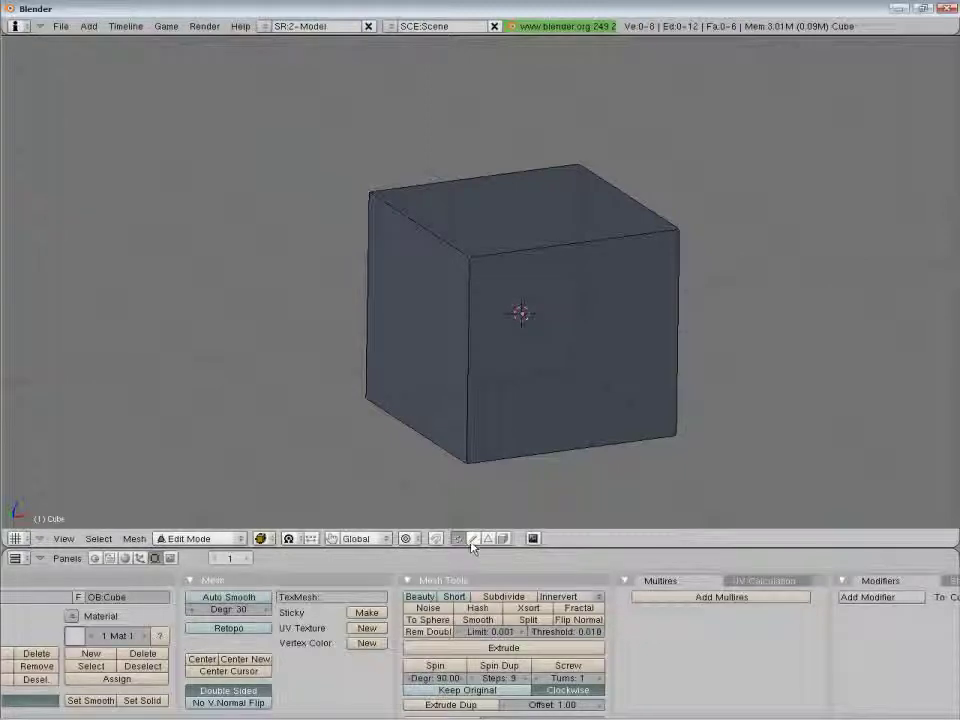
Switch to edge selection and select the near vertical edge, the front face's upper edge and its far vertical edge individually
click(473, 539)
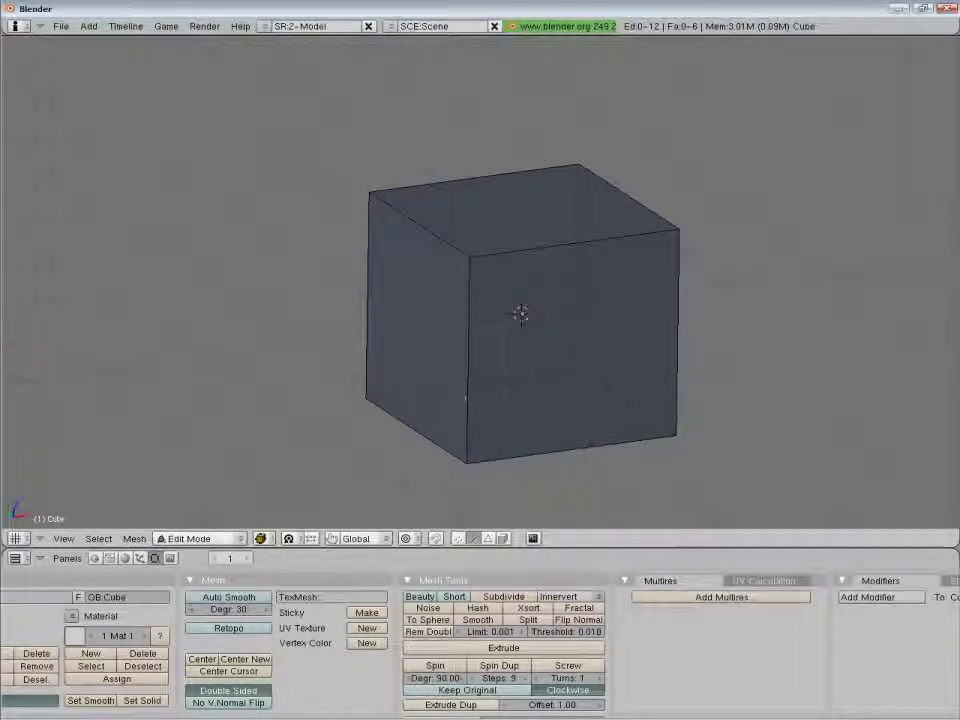
right_click(468, 300)
right_click(536, 253)
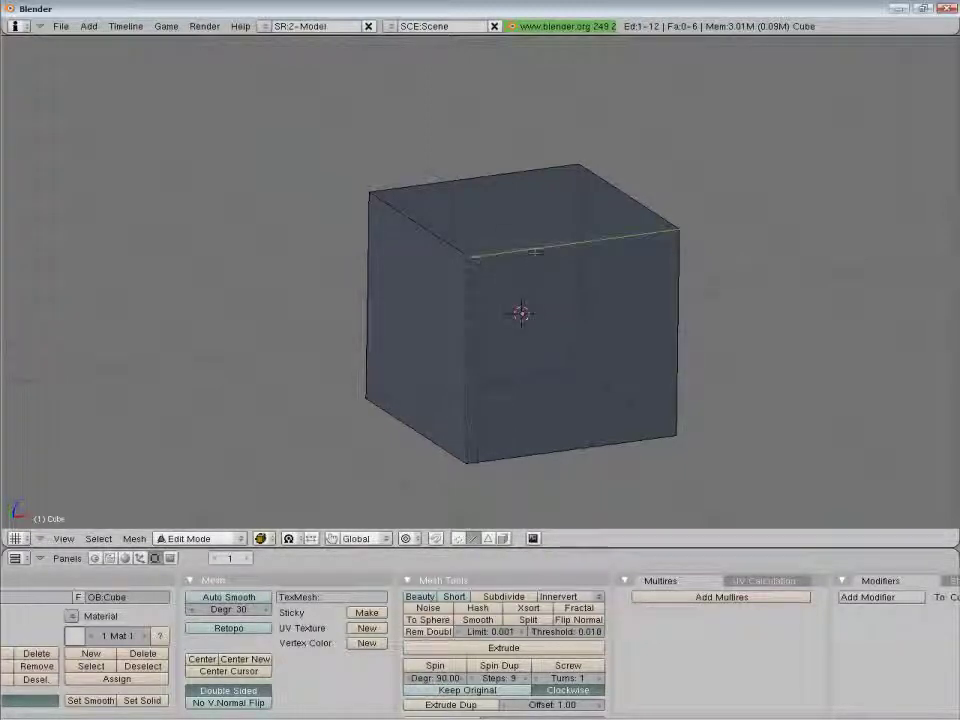
right_click(676, 327)
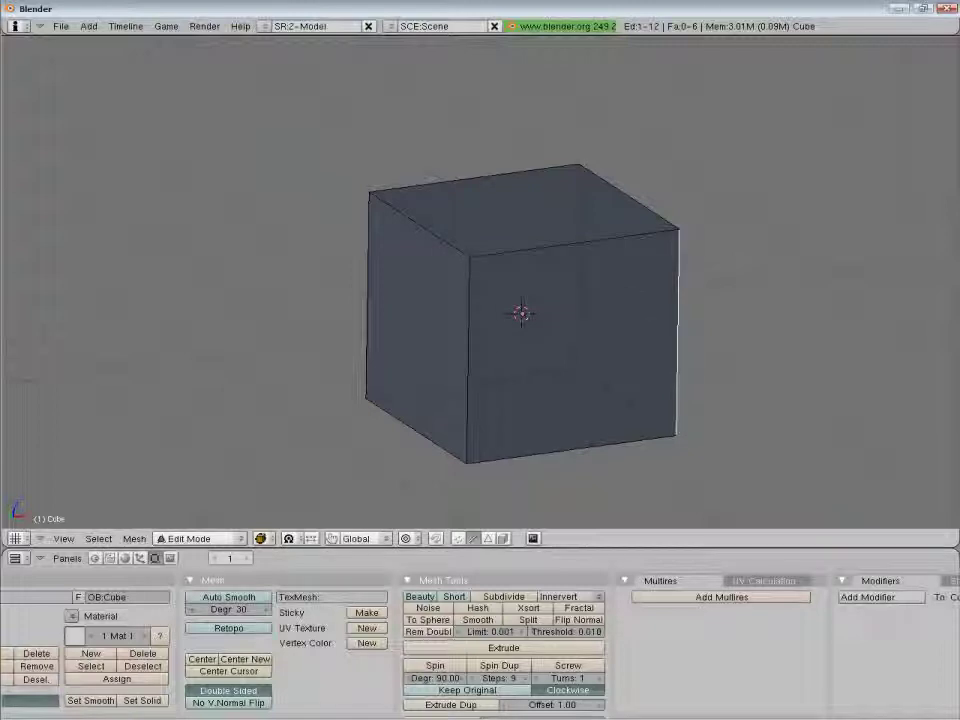
Switch to face selection, select the front, side and top faces in turn, add the front face, and clear the selection
click(488, 539)
right_click(566, 353)
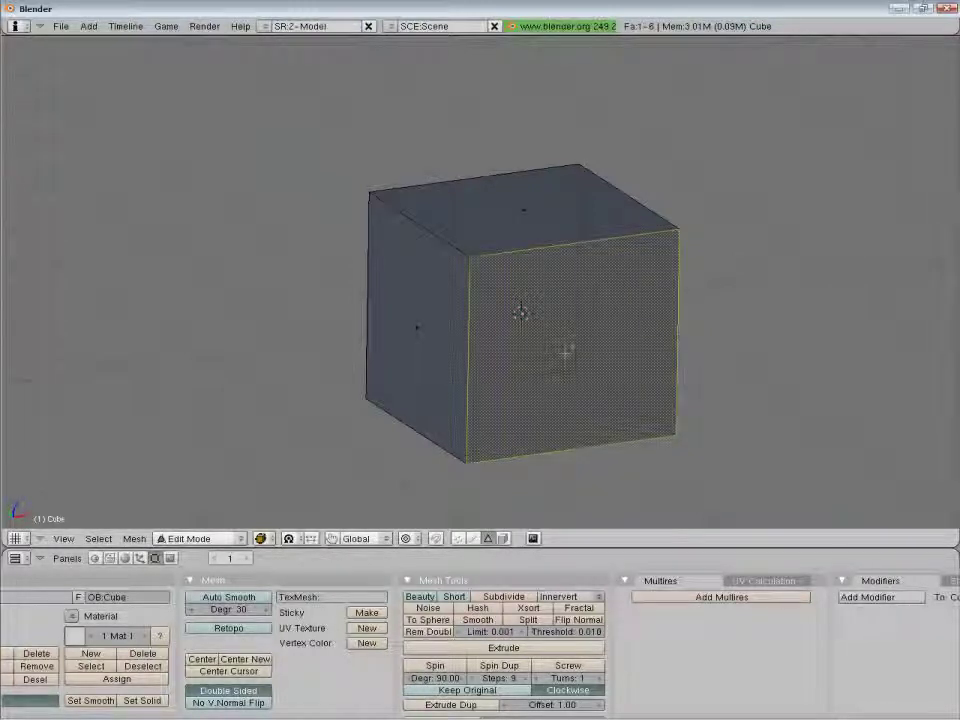
right_click(418, 322)
right_click(470, 185)
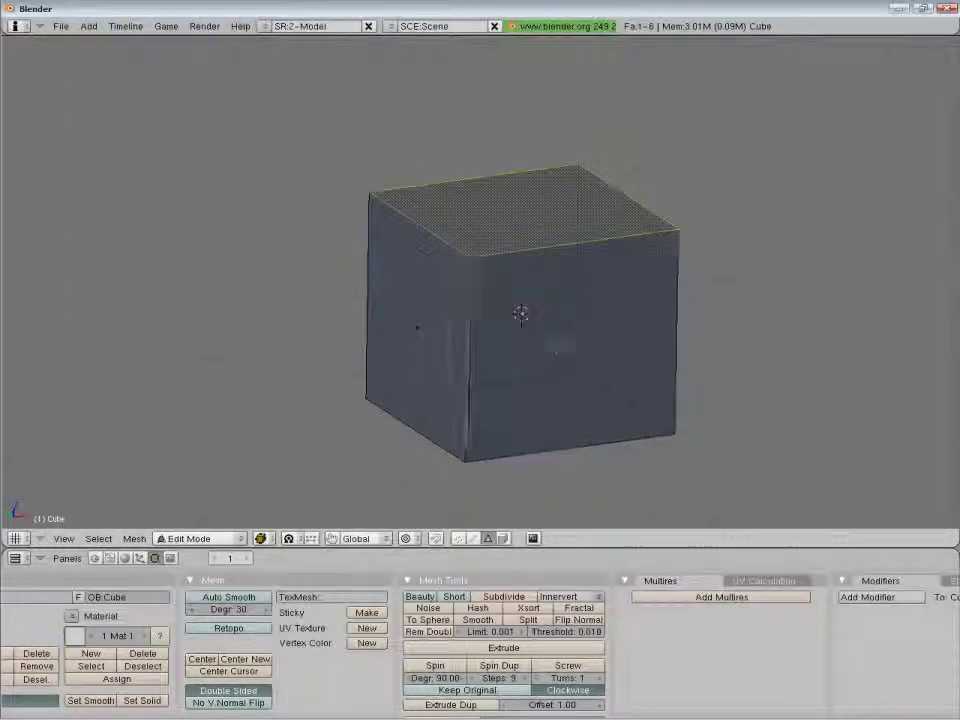
shift+right_click(560, 347)
key(a)
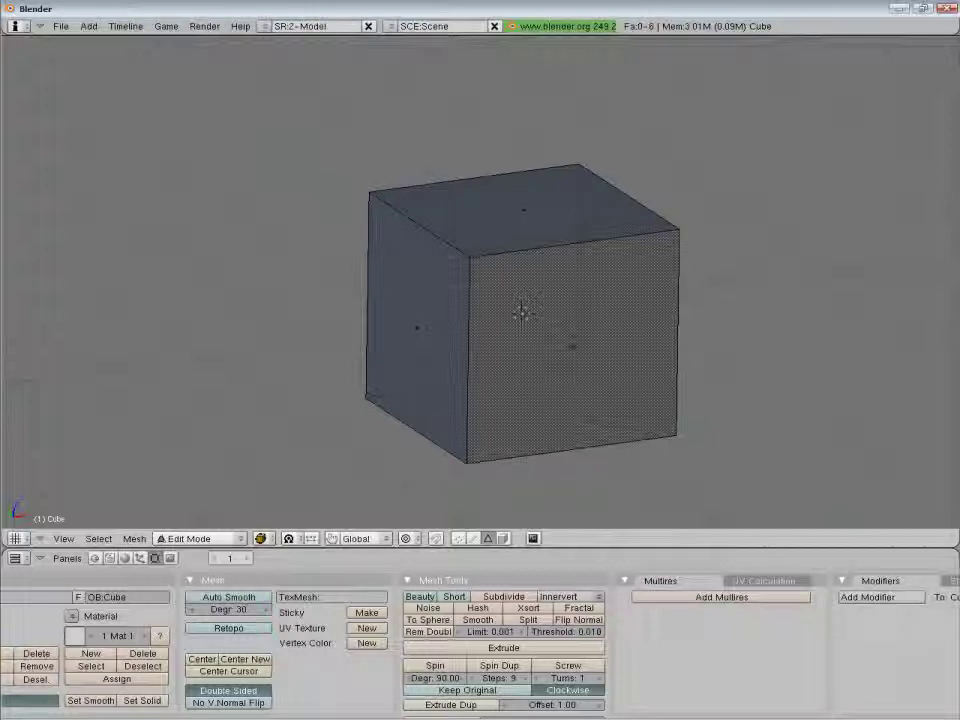
Return to vertex selection, test-select a single corner vertex, and box-select the four vertices of the top face
click(458, 538)
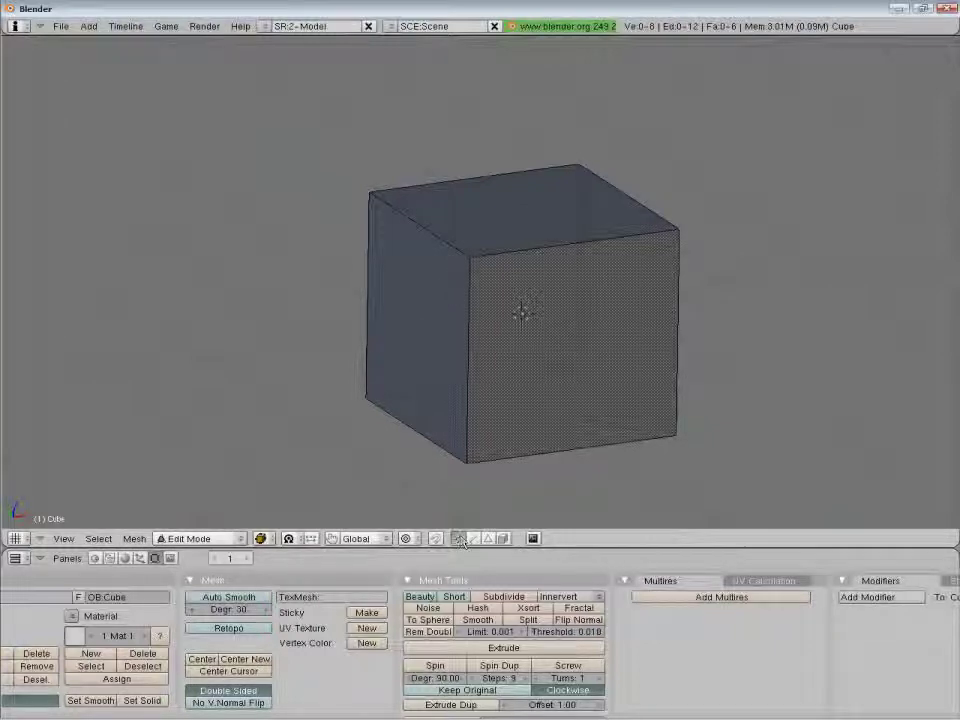
right_click(467, 461)
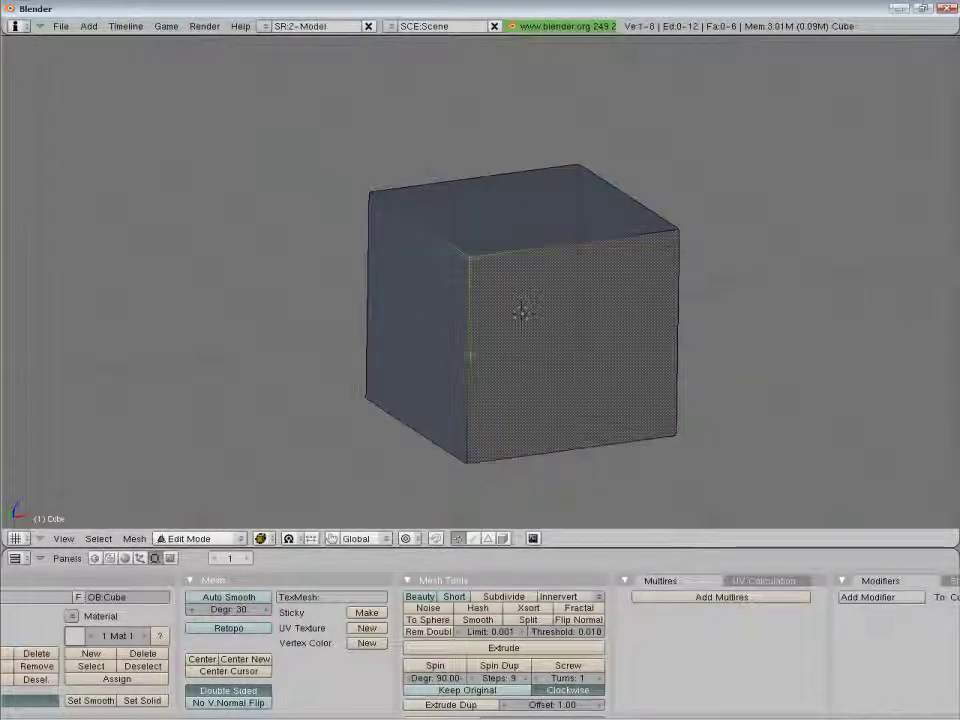
key(a)
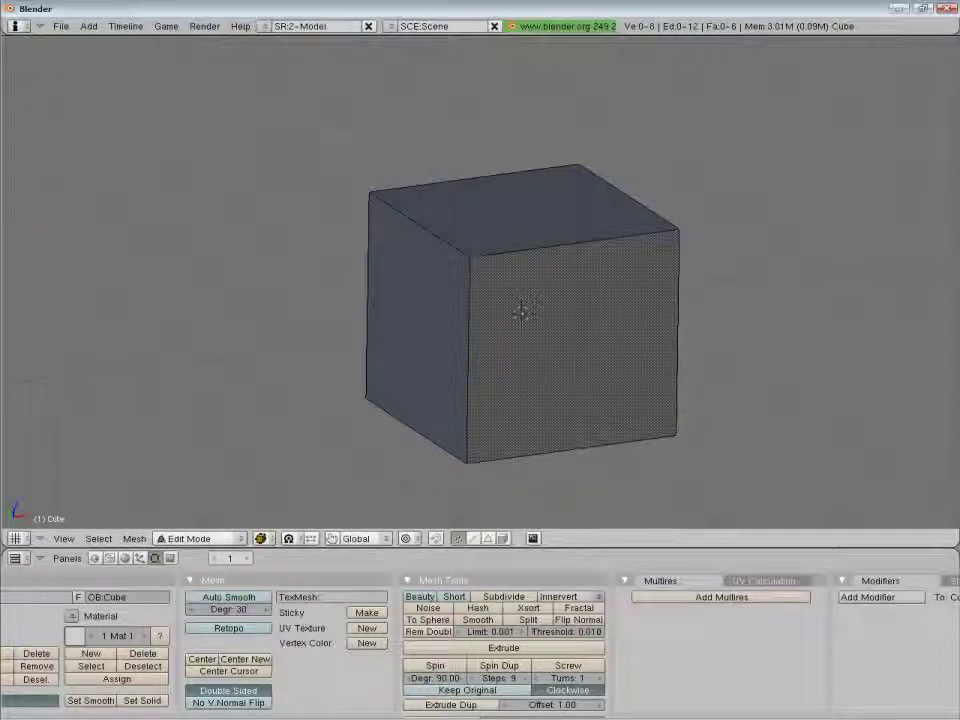
key(b)
drag(697, 272, 705, 284)
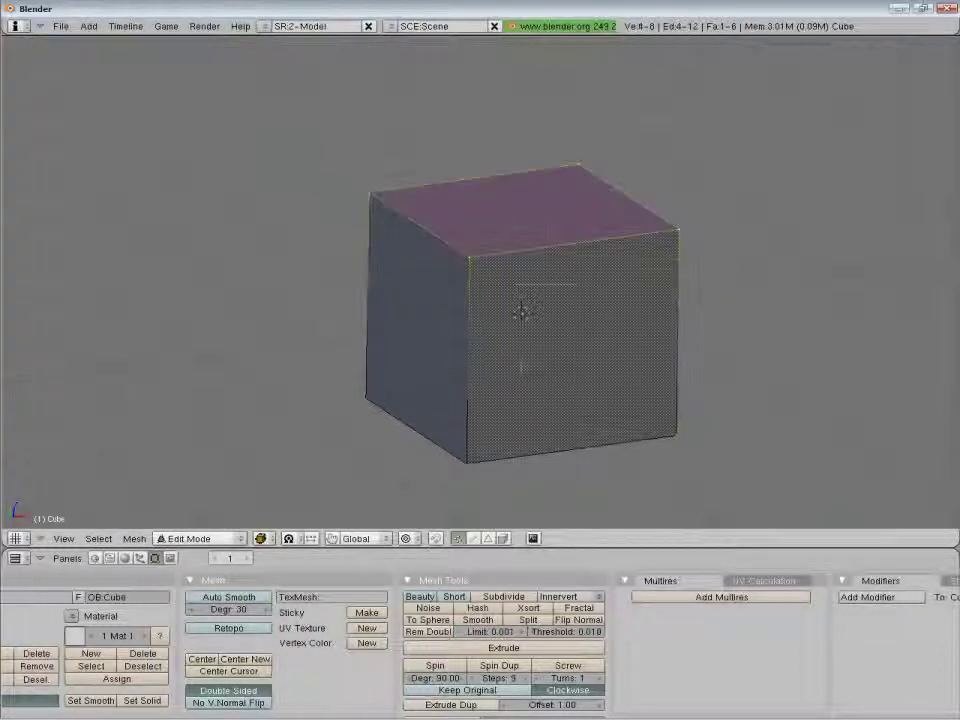
Try moving, rotating and scaling the cube's top face freely, cancelling each transform
key(g)
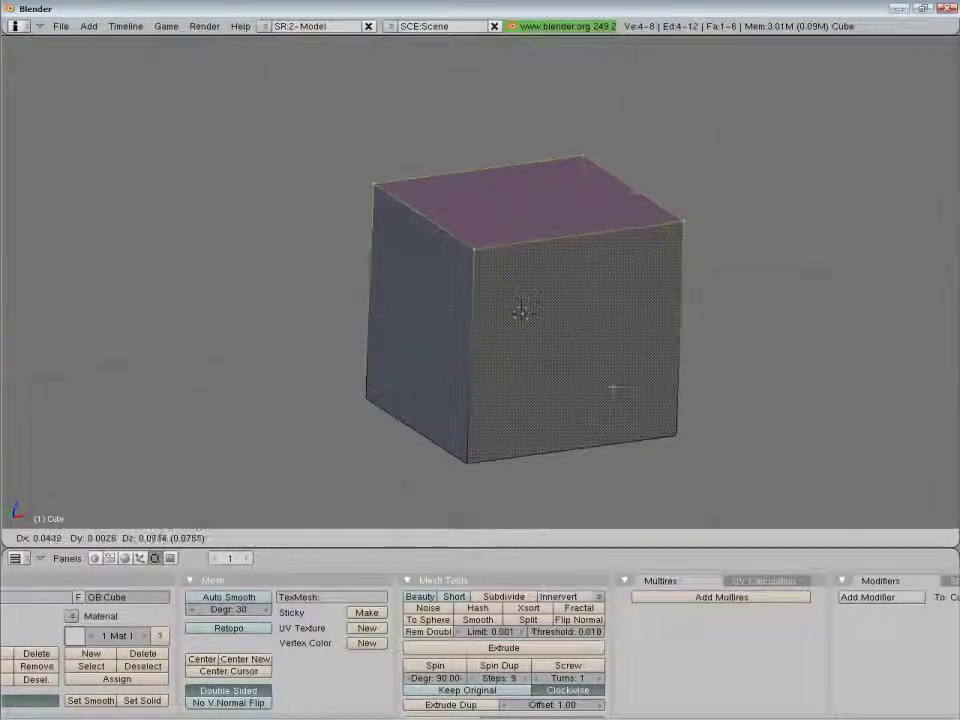
key(Escape)
key(r)
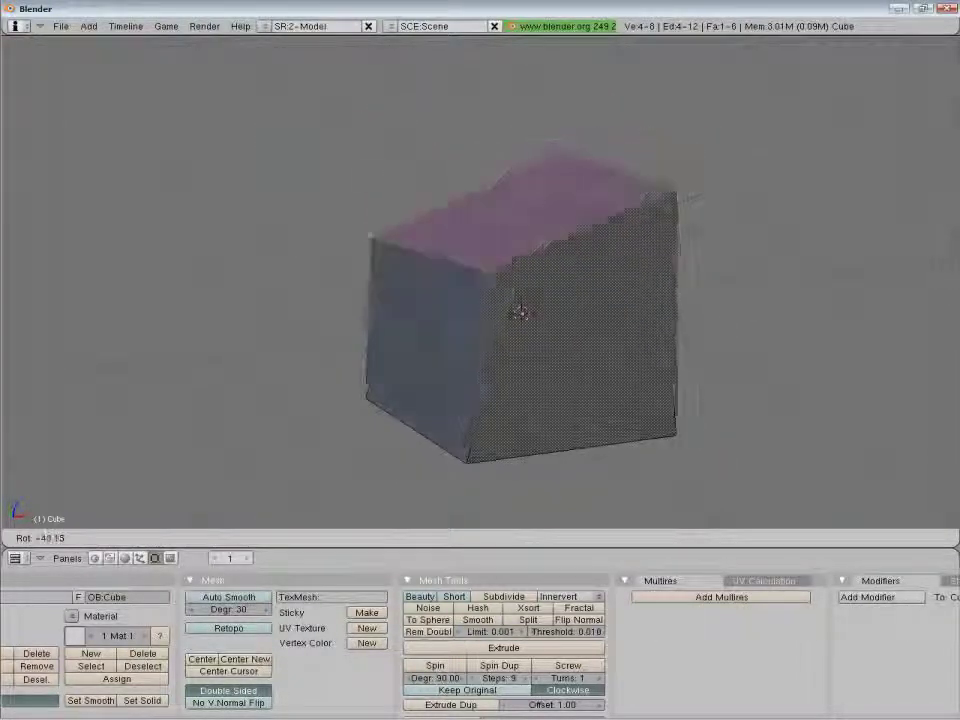
key(Escape)
key(s)
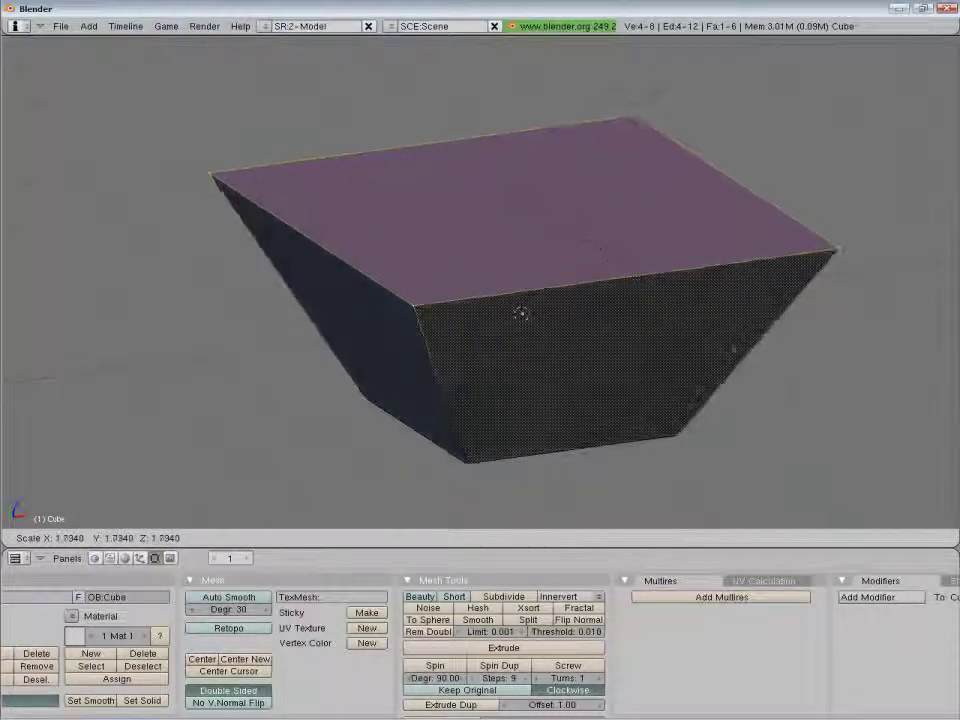
key(Escape)
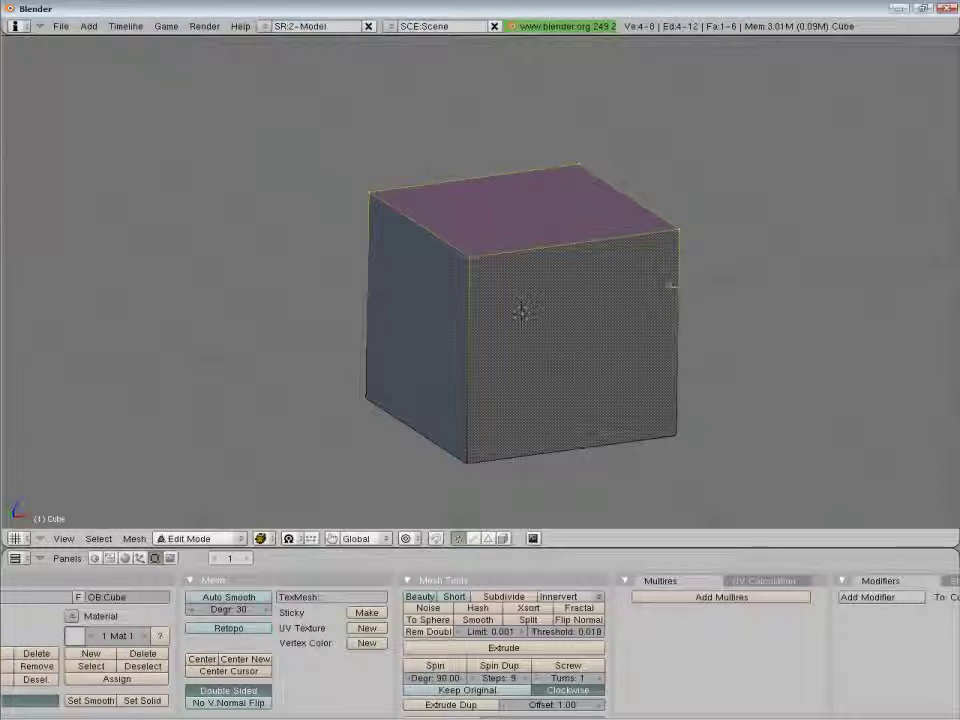
Try scaling the top face along the global Z, X and Y axes and rotating it around Z
key(s)
key(z)
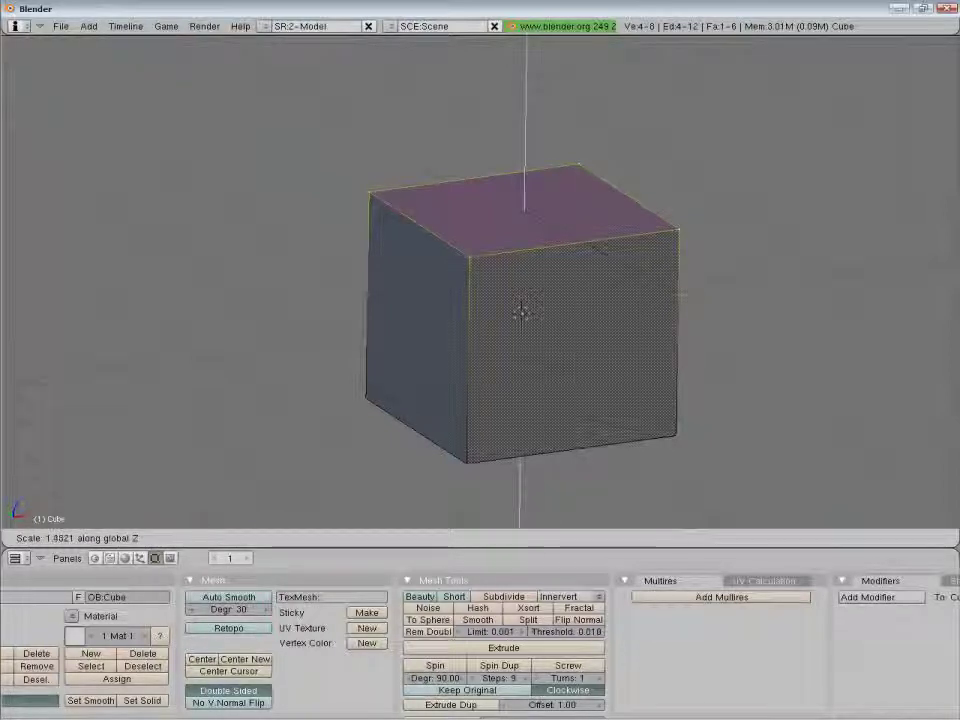
key(Escape)
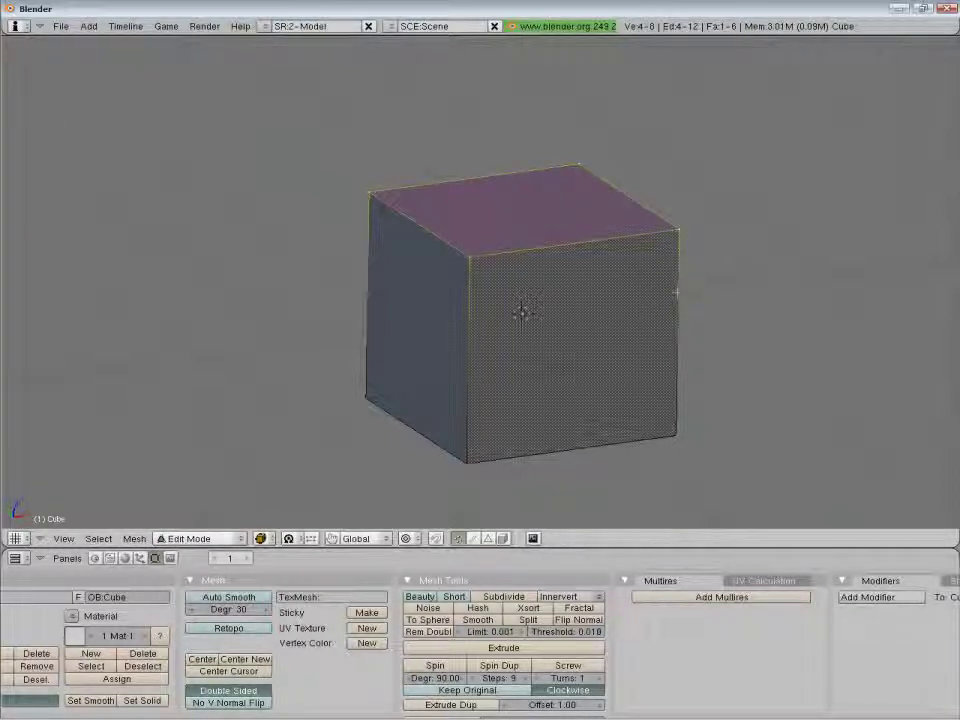
key(s)
key(x)
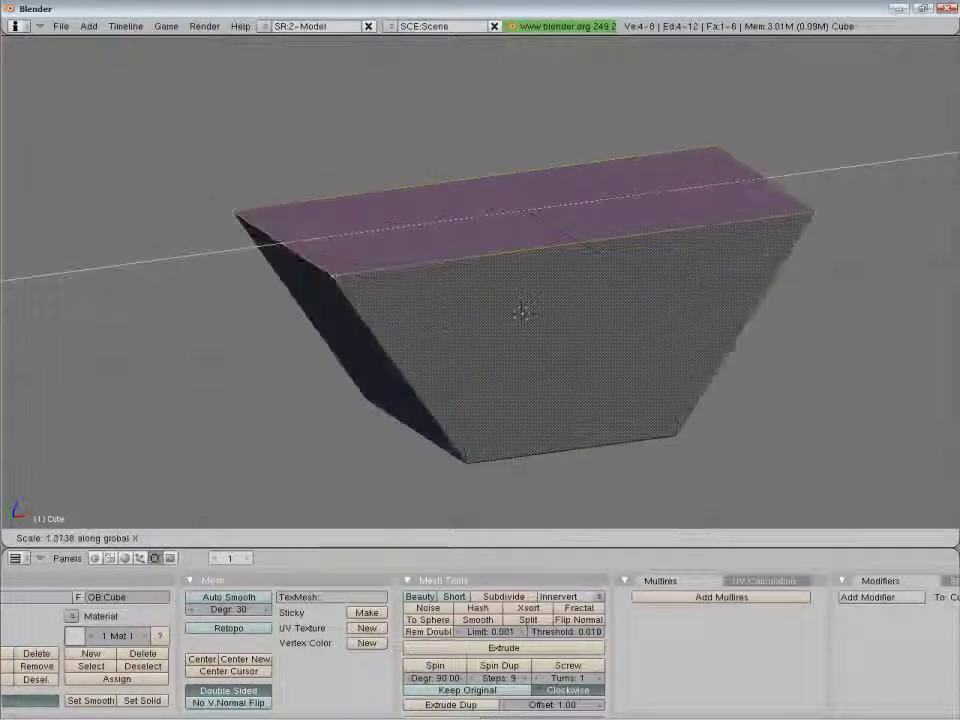
key(z)
key(y)
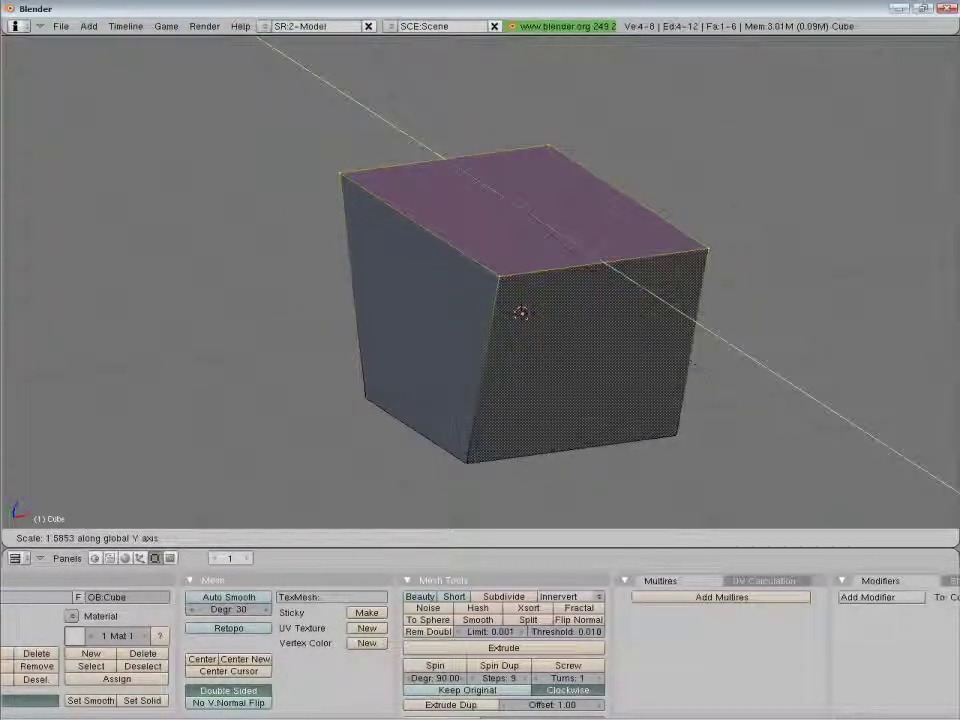
key(z)
key(Escape)
key(r)
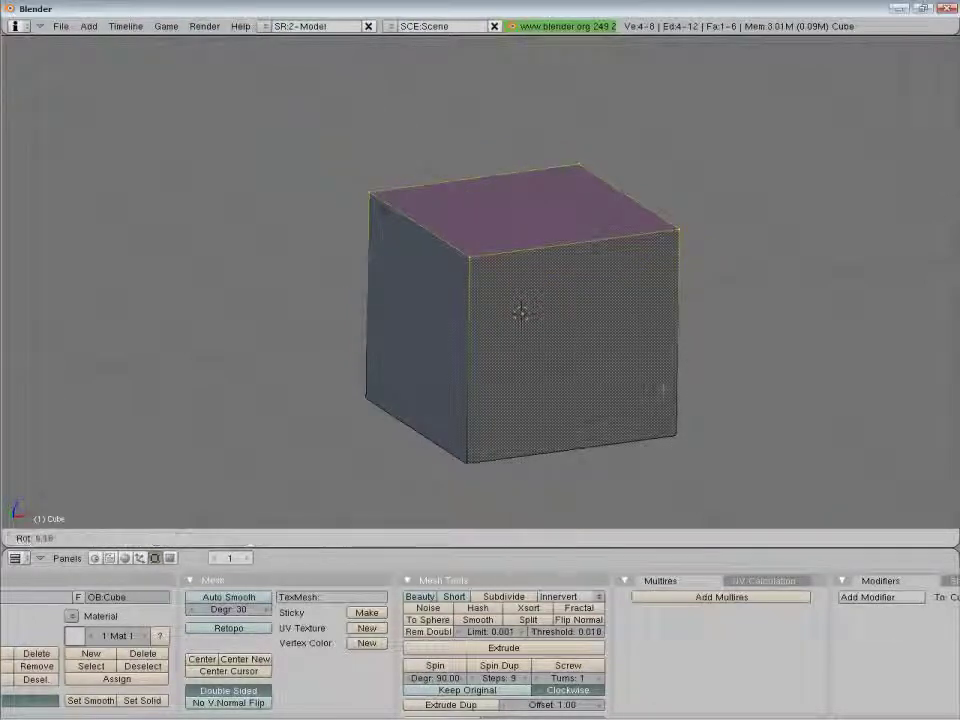
key(z)
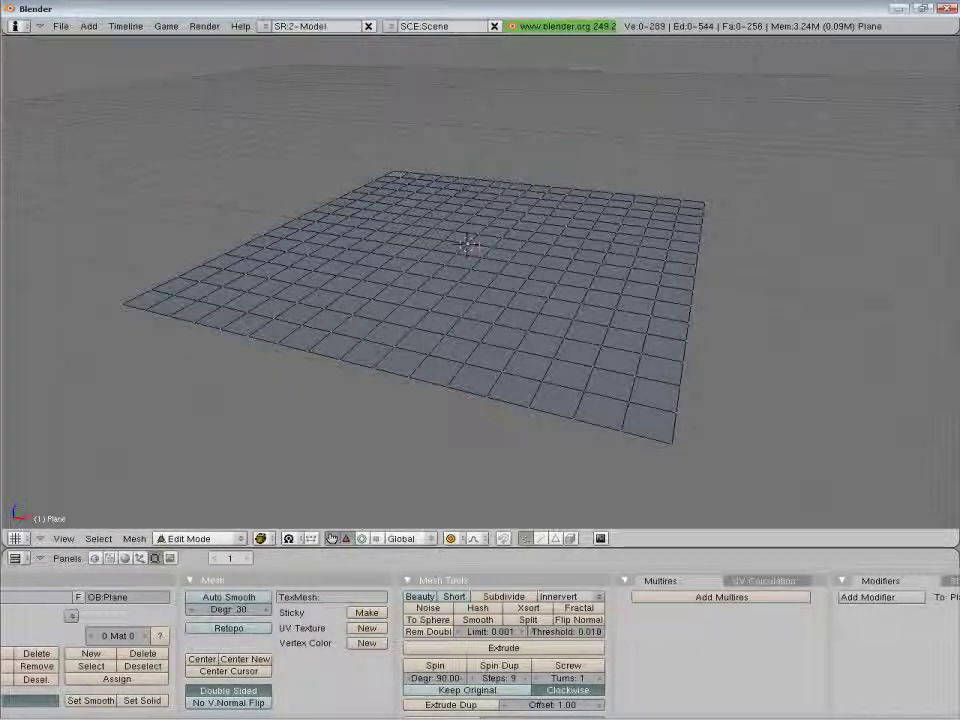
Raise a vertex near the plane's middle into a broad hill with proportional editing and an enlarged influence radius, and choose Smooth Falloff
key(o)
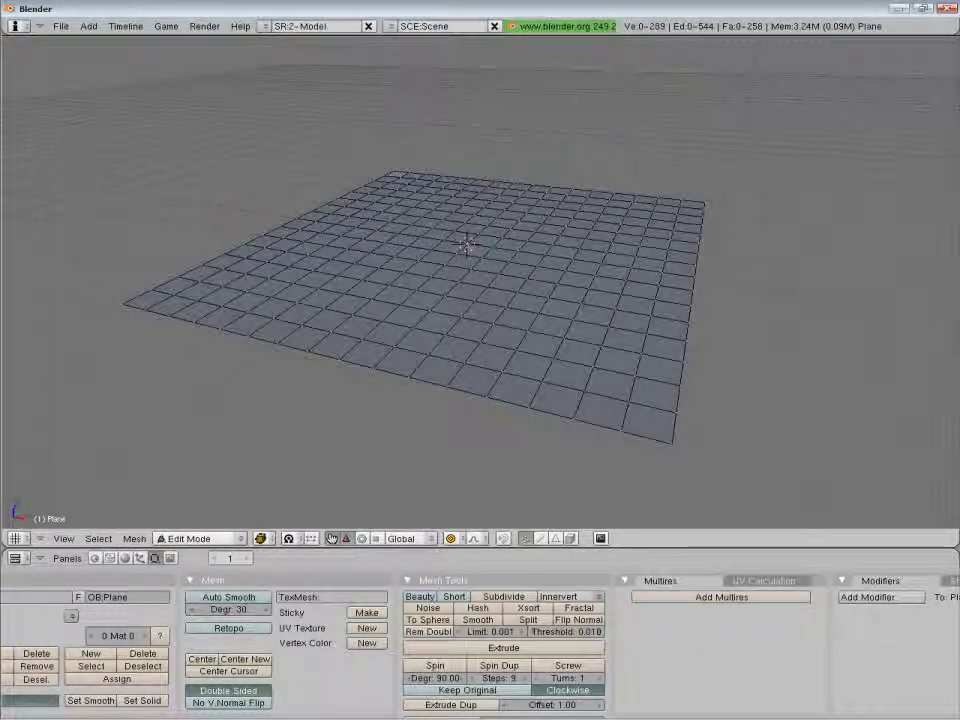
scroll(508, 262, up, 1)
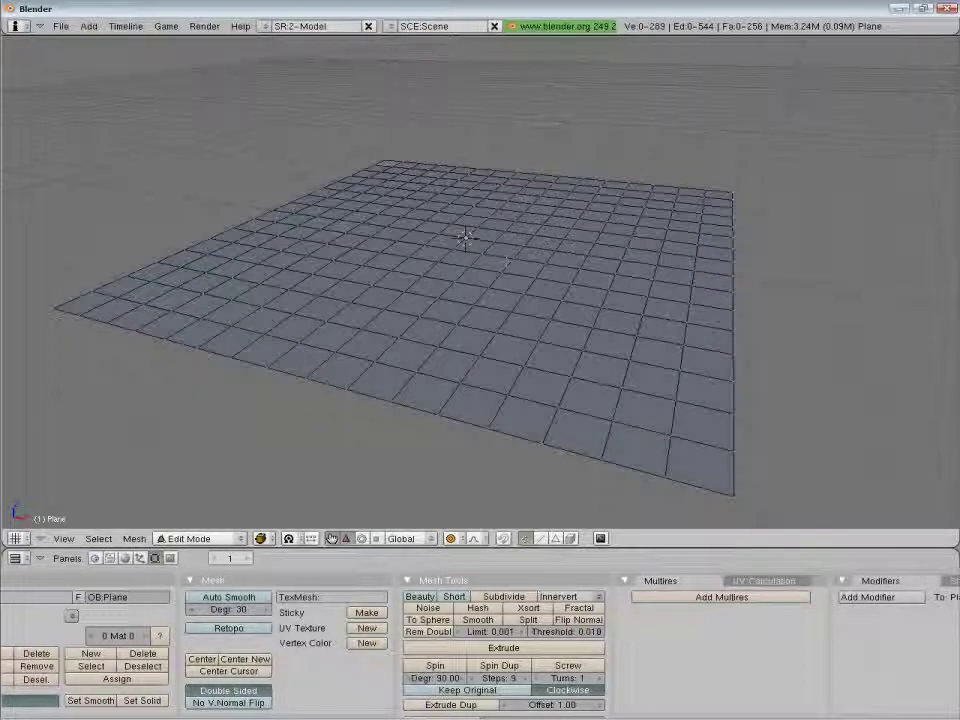
middle_drag(507, 262, 512, 250)
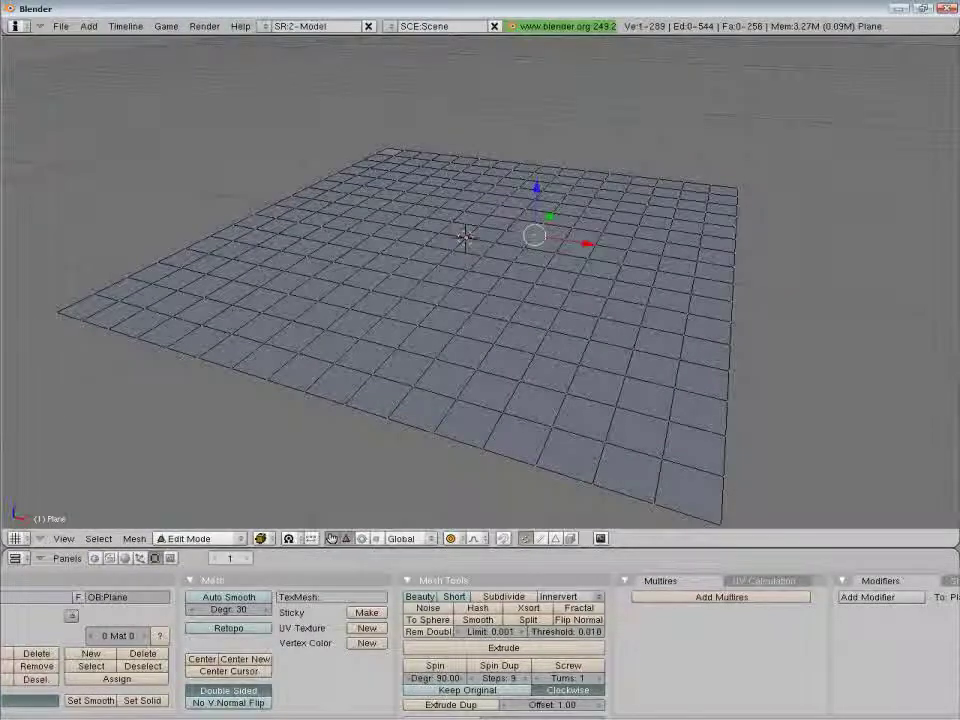
key(g)
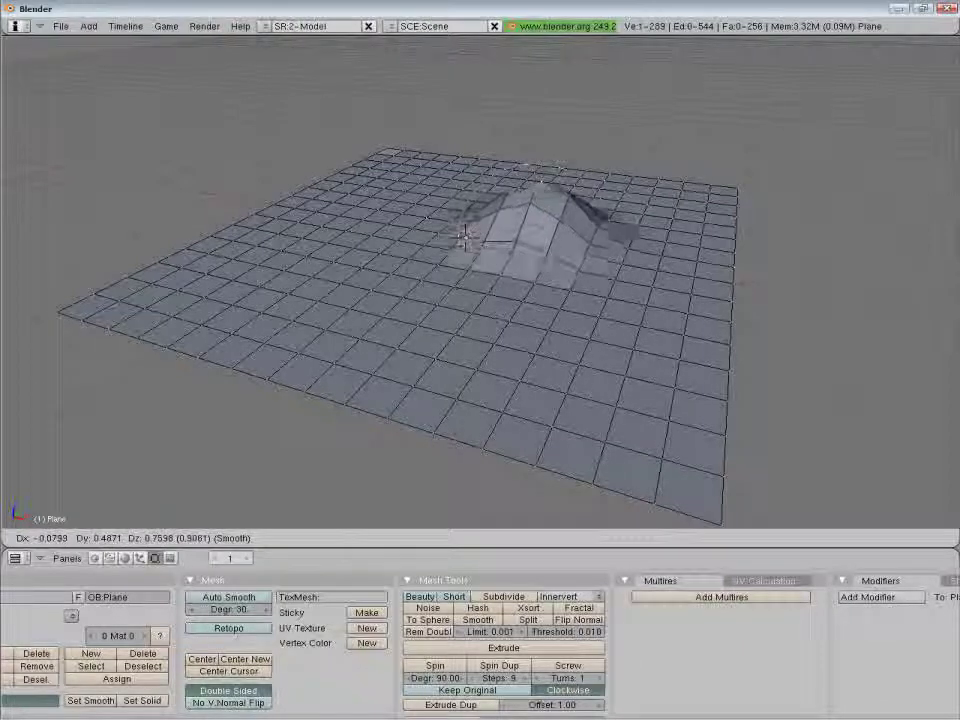
scroll(464, 236, up, 5)
scroll(464, 236, up, 3)
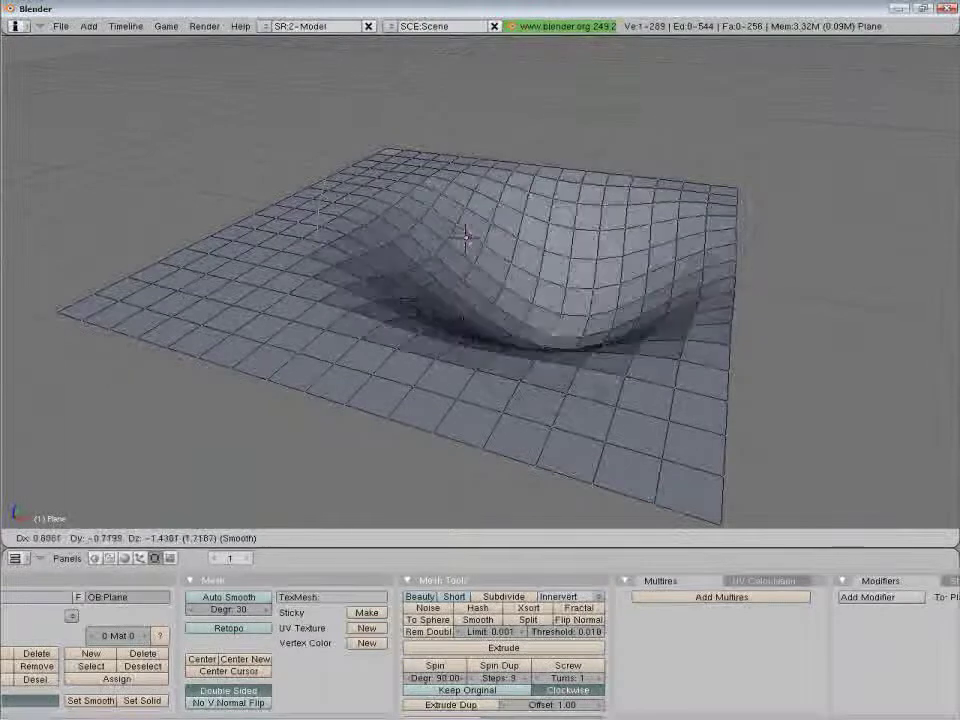
click(464, 236)
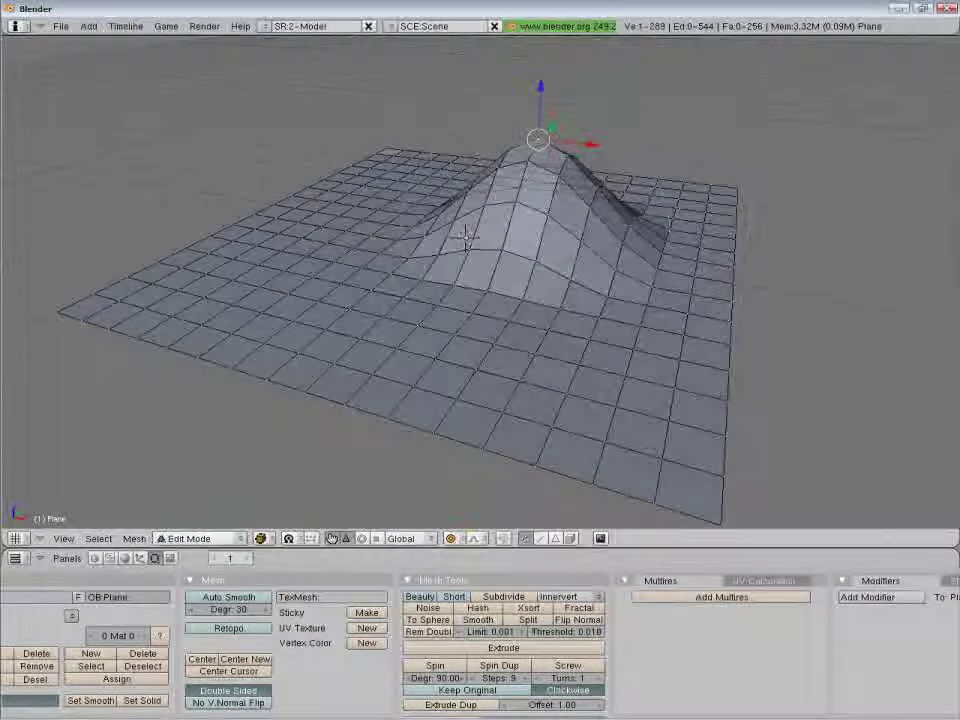
click(474, 538)
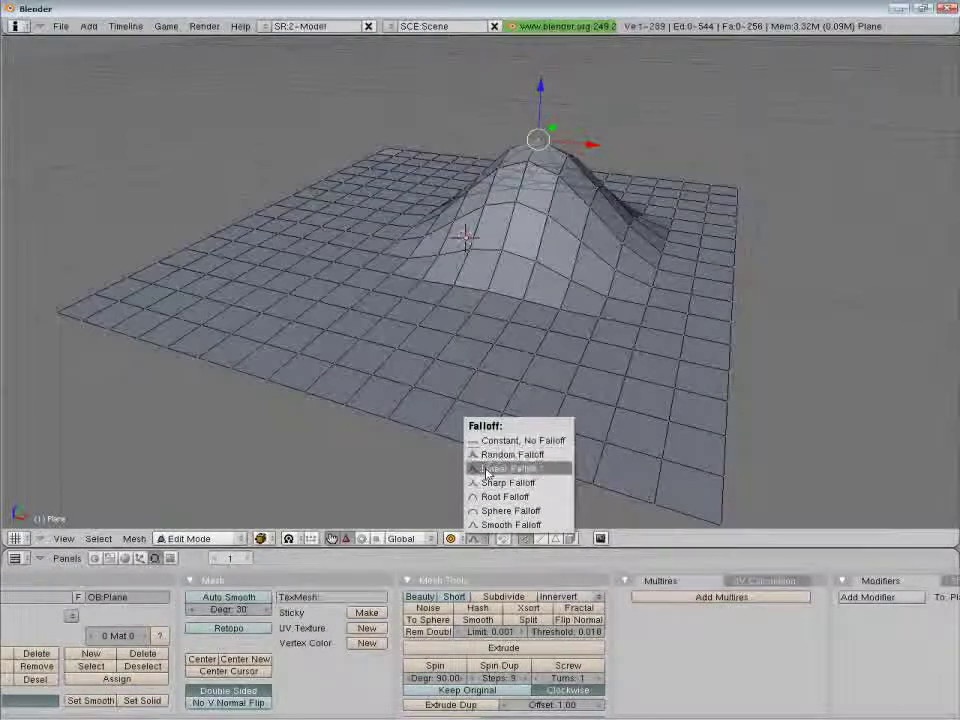
click(562, 523)
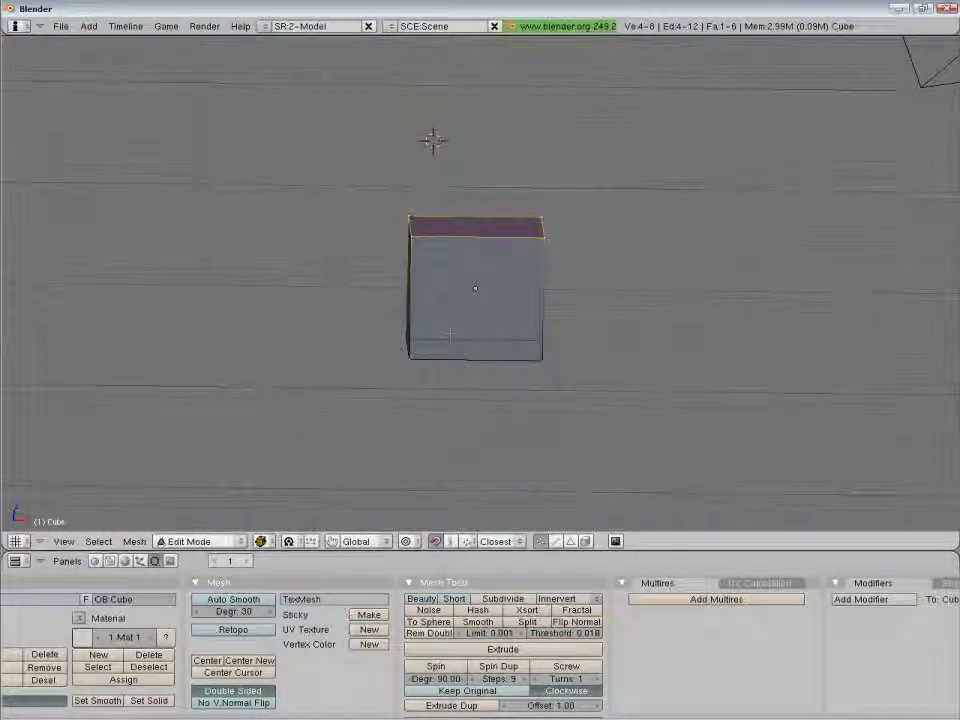
Try moving the cube's top face with snapping enabled in Closest mode
key(g)
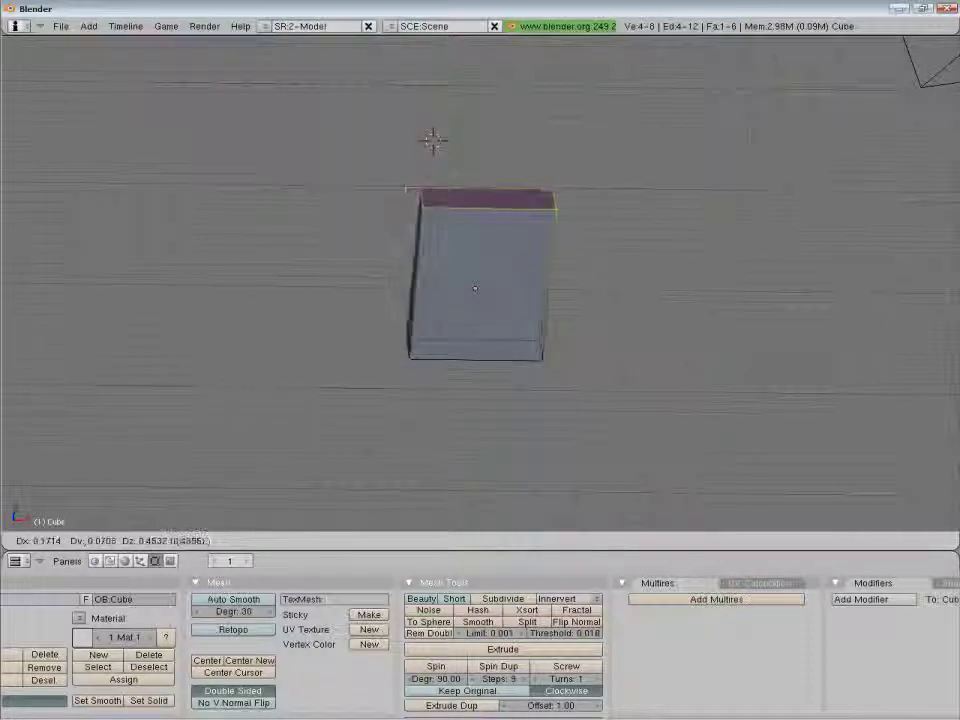
click(432, 140)
Try moving only the cube's near upper corner vertex with snapping in Closest mode
middle_drag(432, 140, 414, 107)
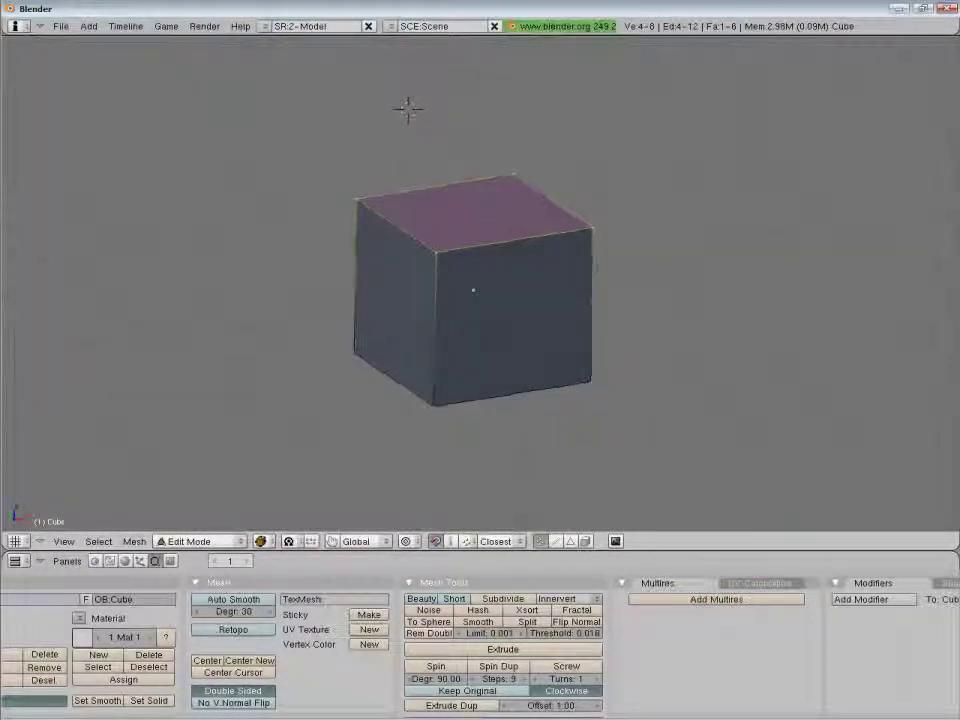
key(a)
right_click(444, 253)
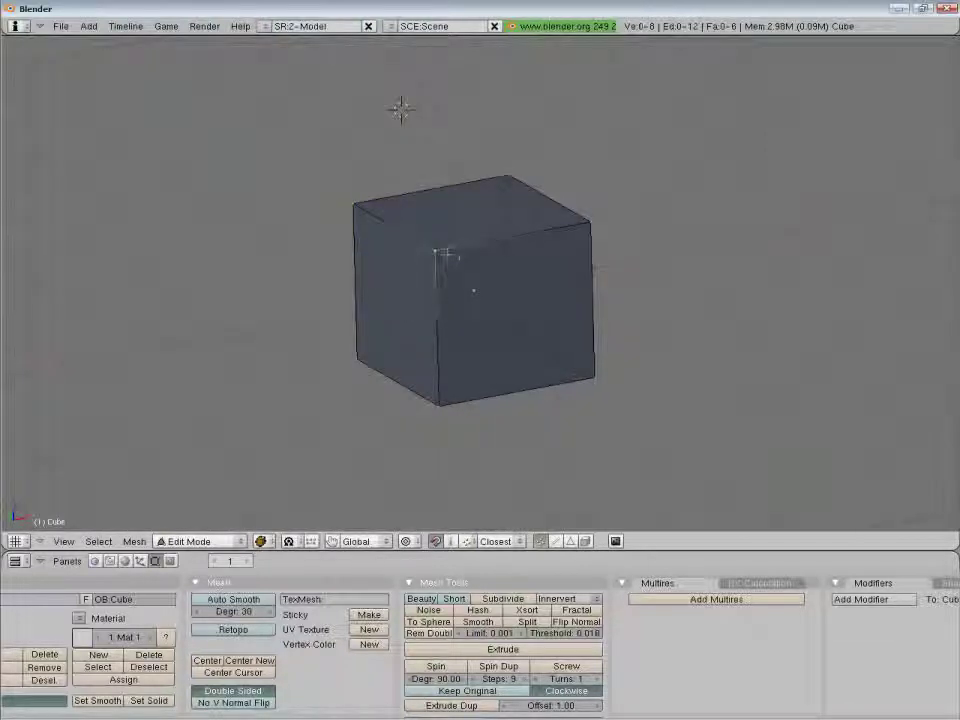
key(g)
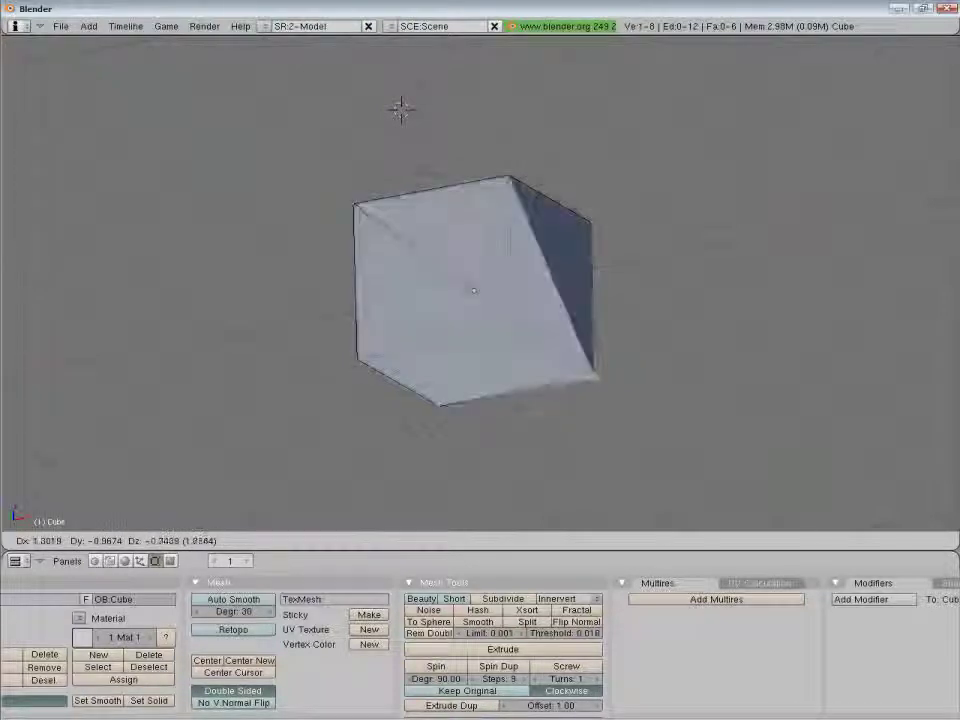
key(Escape)
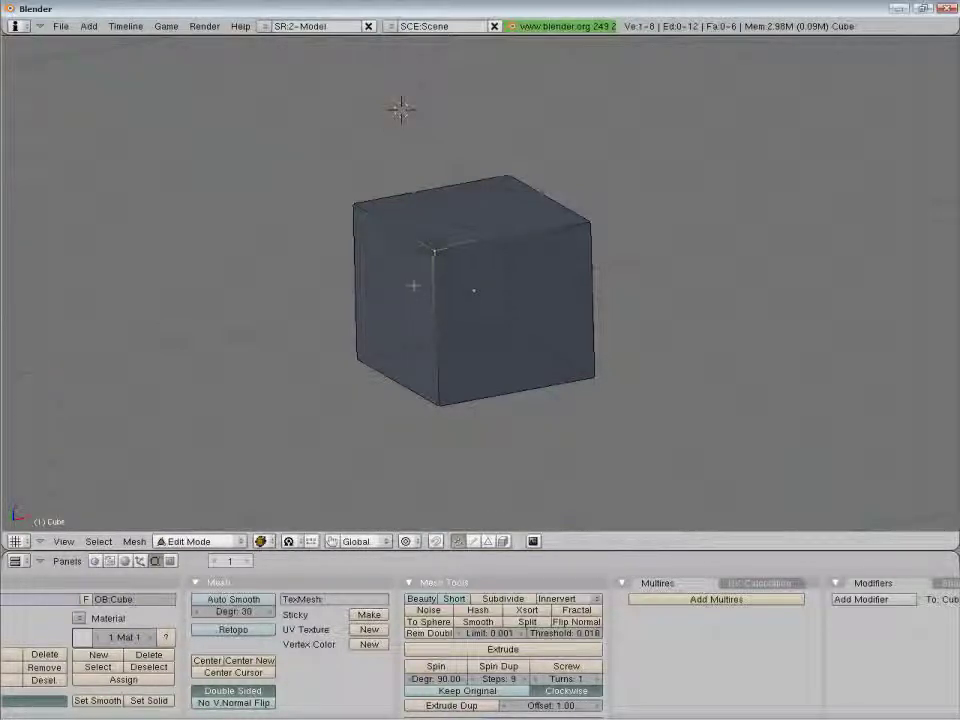
Duplicate the cube's top face, place the copy above the cube, and erase the copy's vertices
key(a)
key(b)
drag(342, 160, 591, 272)
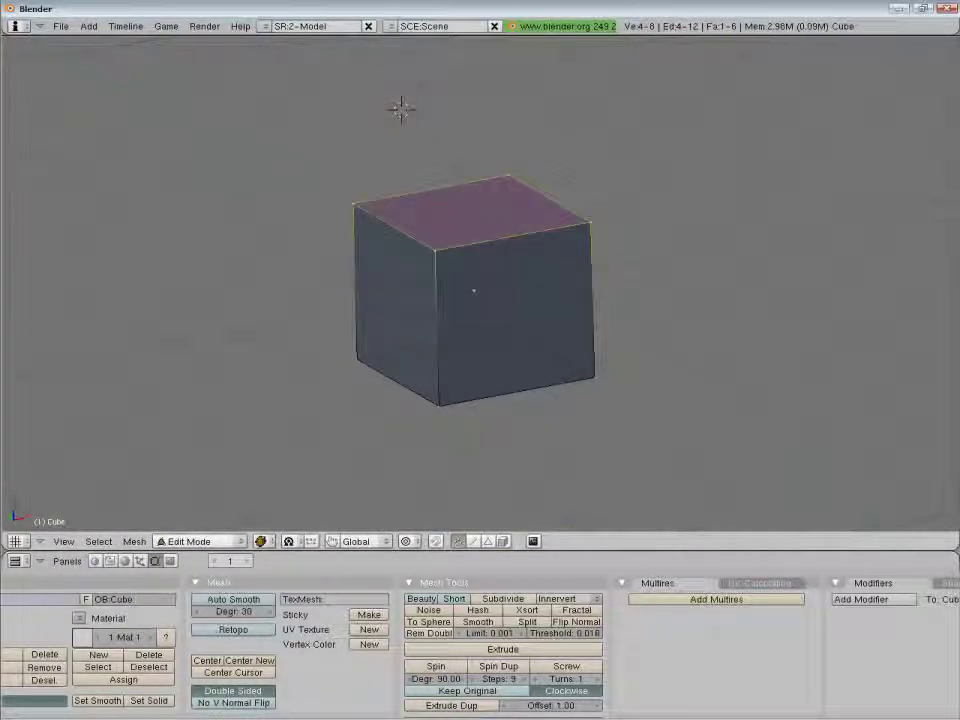
key(shift+d)
click(400, 108)
key(x)
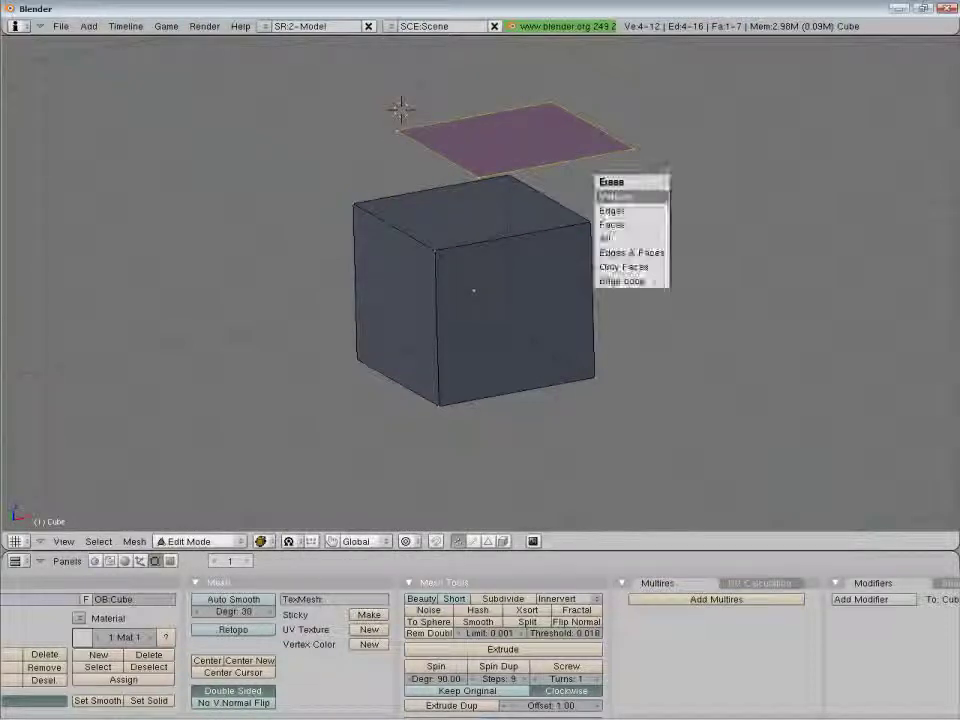
key(Return)
middle_drag(400, 108, 406, 108)
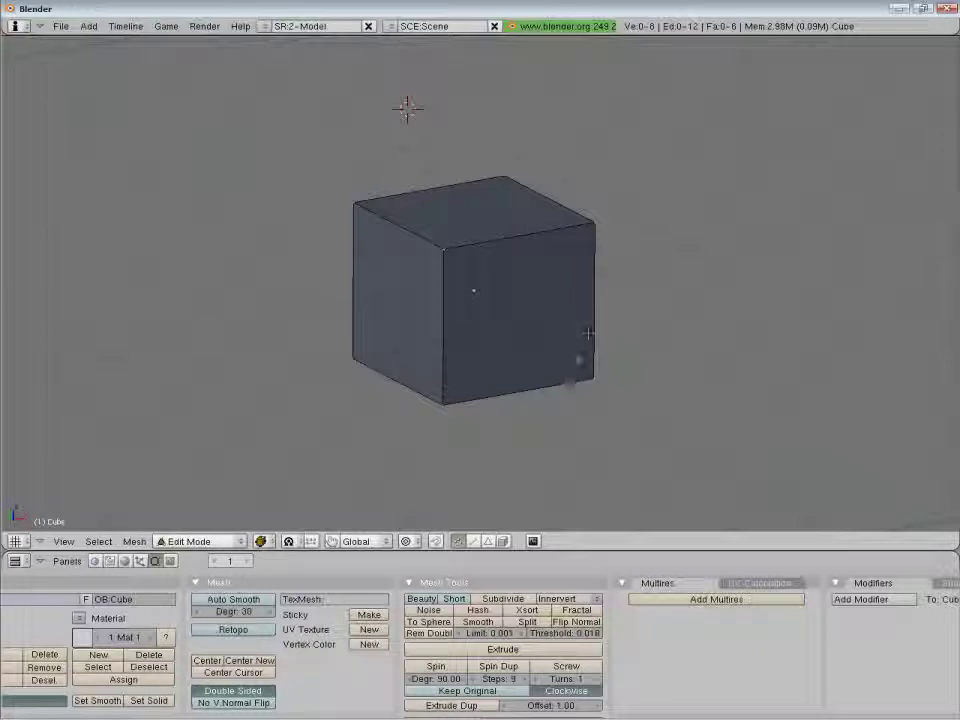
Extrude the cube's top face upward along its normal using the Region option
shift+middle_drag(407, 108, 330, 174)
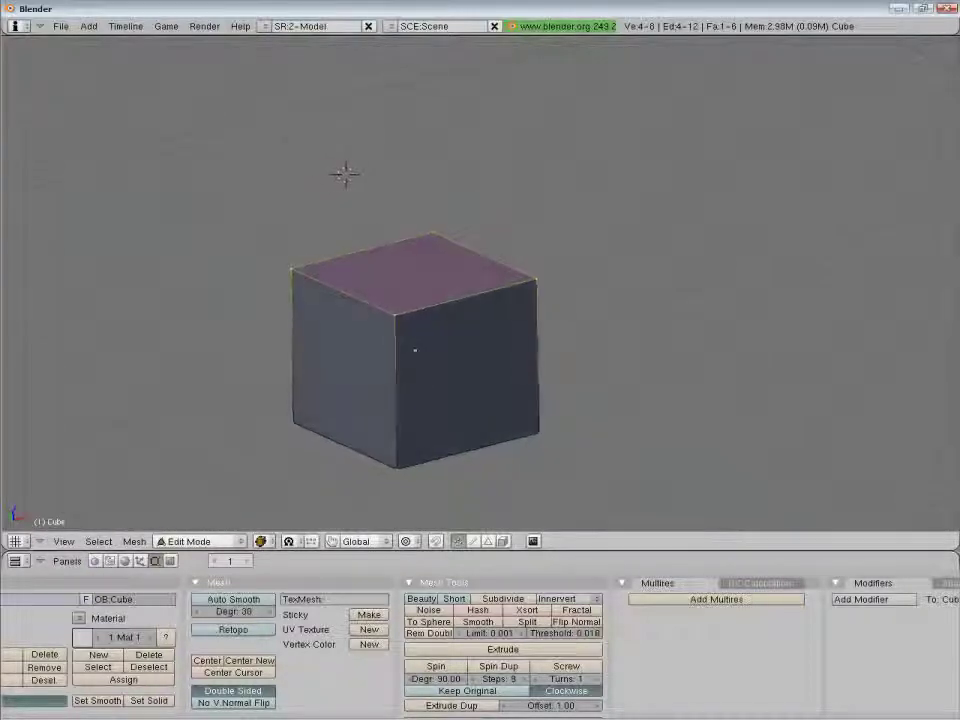
key(e)
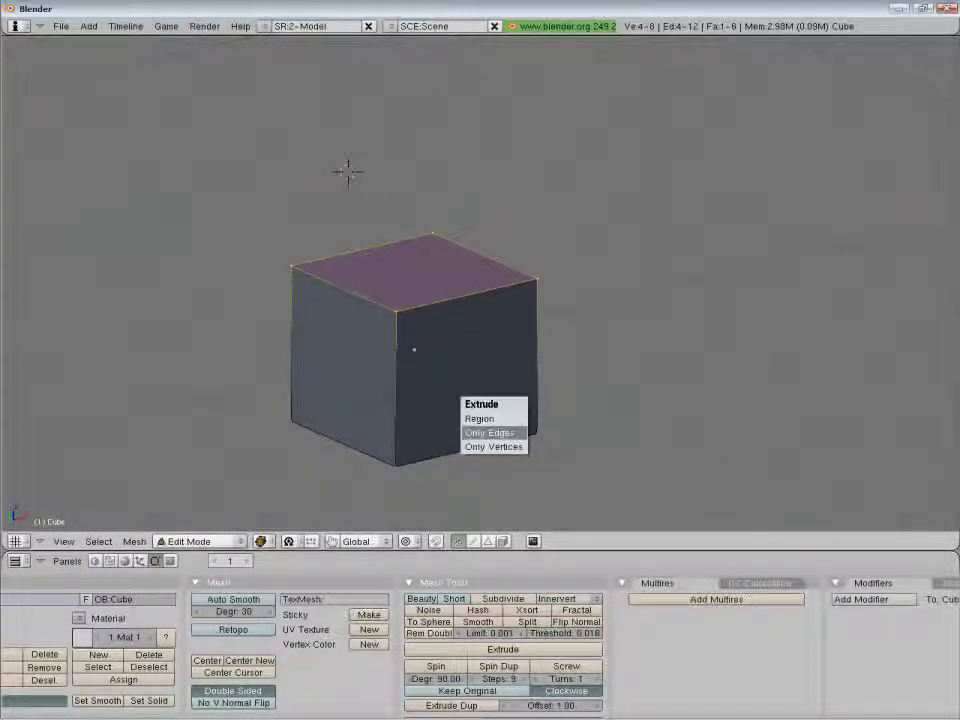
click(480, 419)
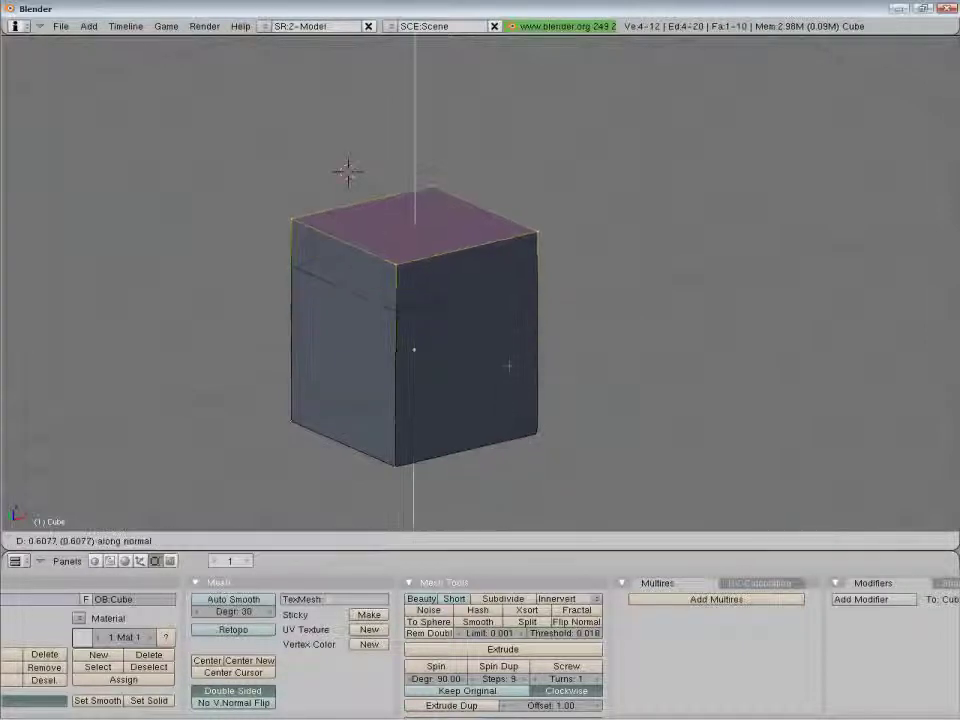
click(504, 305)
Extrude the edges of the raised top face further upward using the Only Edges option
shift+middle_drag(504, 305, 499, 401)
key(e)
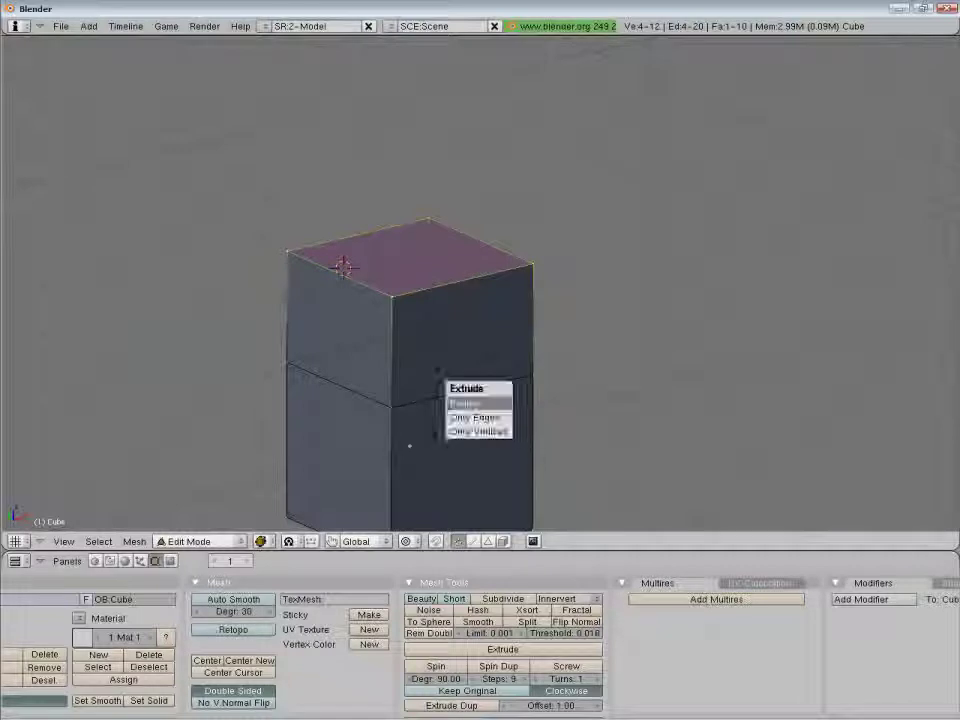
click(488, 416)
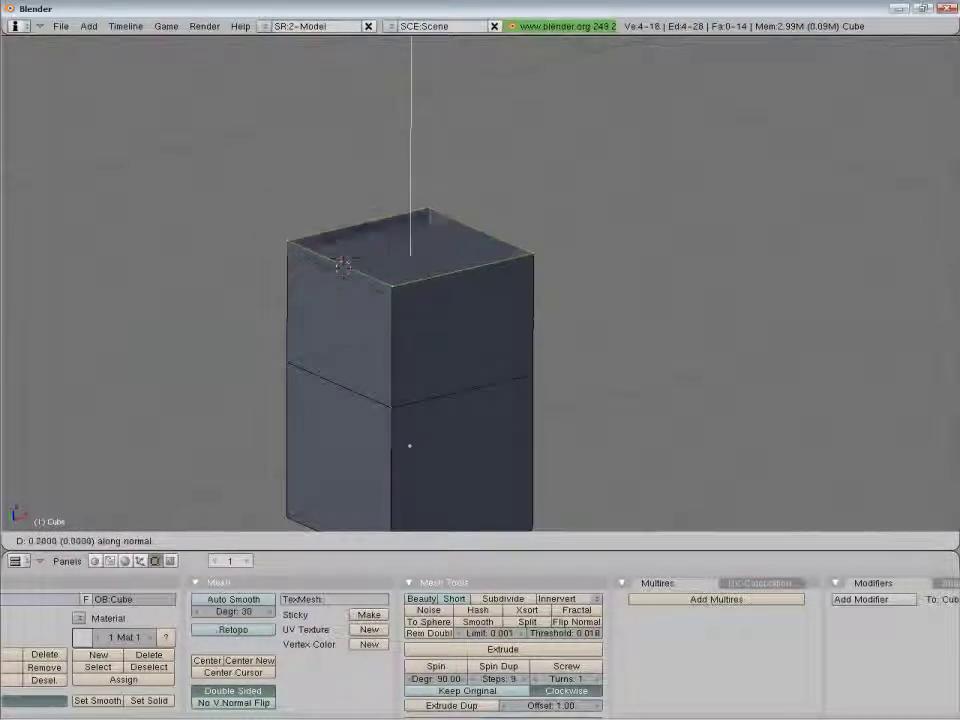
click(493, 328)
Extrude the four vertices of the open rim upward using the Only Vertices option
scroll(493, 328, down, 2)
key(e)
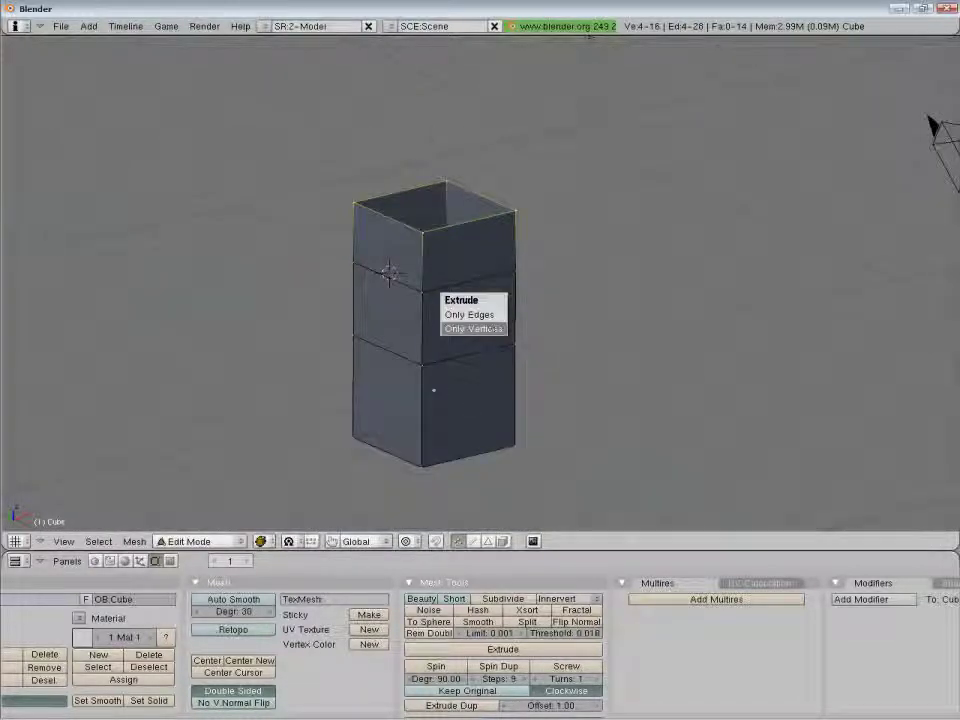
click(490, 328)
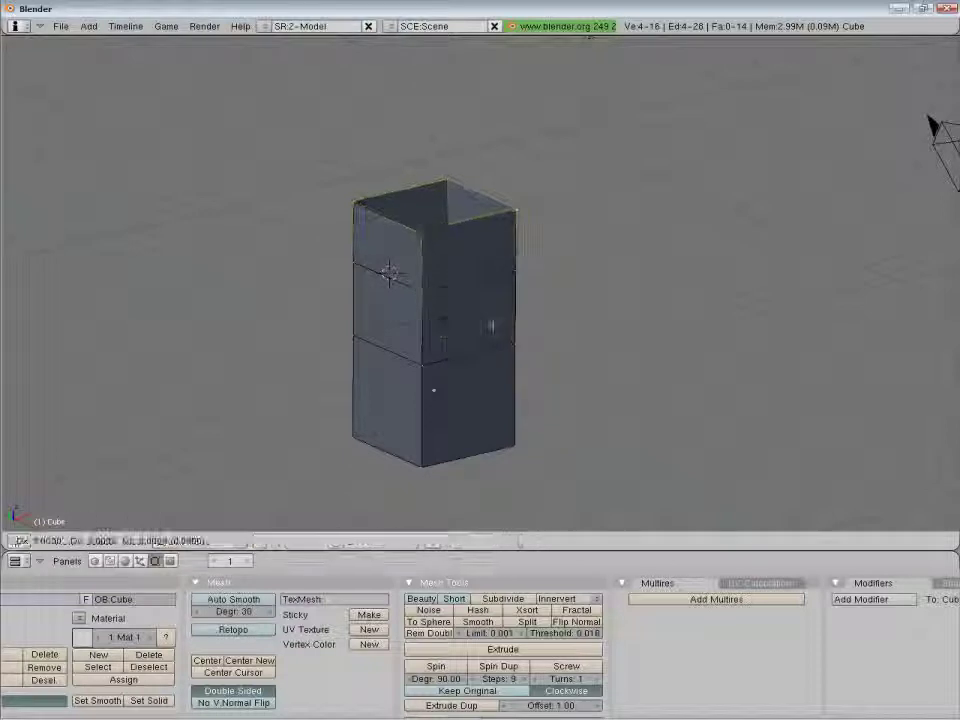
click(490, 256)
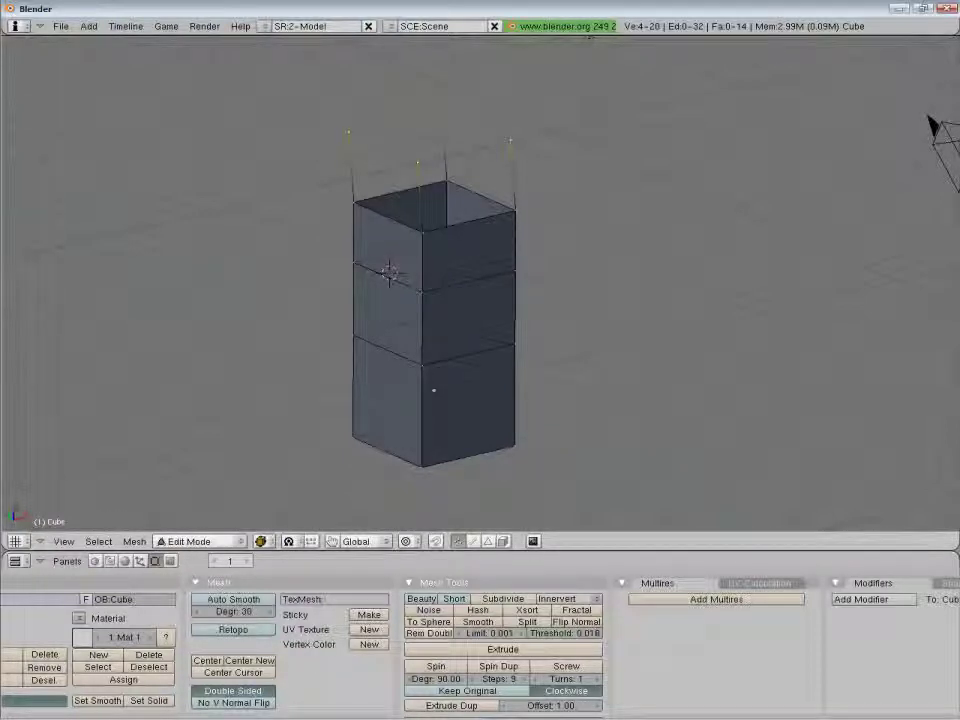
Undo the Region, Only Edges and Only Vertices extrusions and clear the selection
key(ctrl+z)
key(ctrl+z)
key(ctrl+z)
key(a)
scroll(514, 403, up, 1)
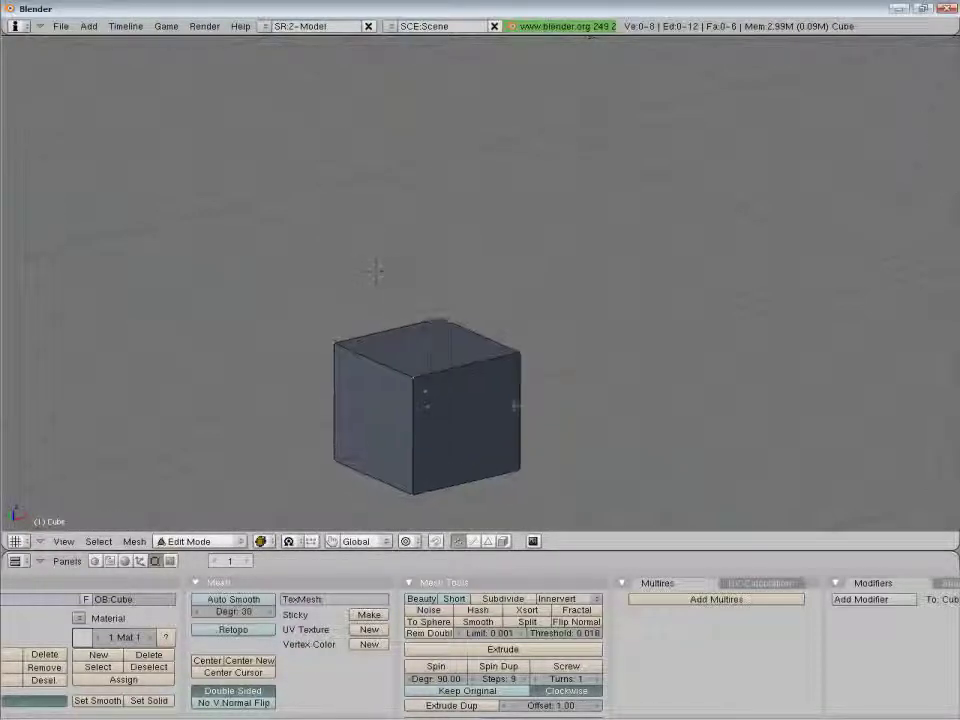
shift+middle_drag(514, 403, 542, 316)
scroll(553, 346, up, 1)
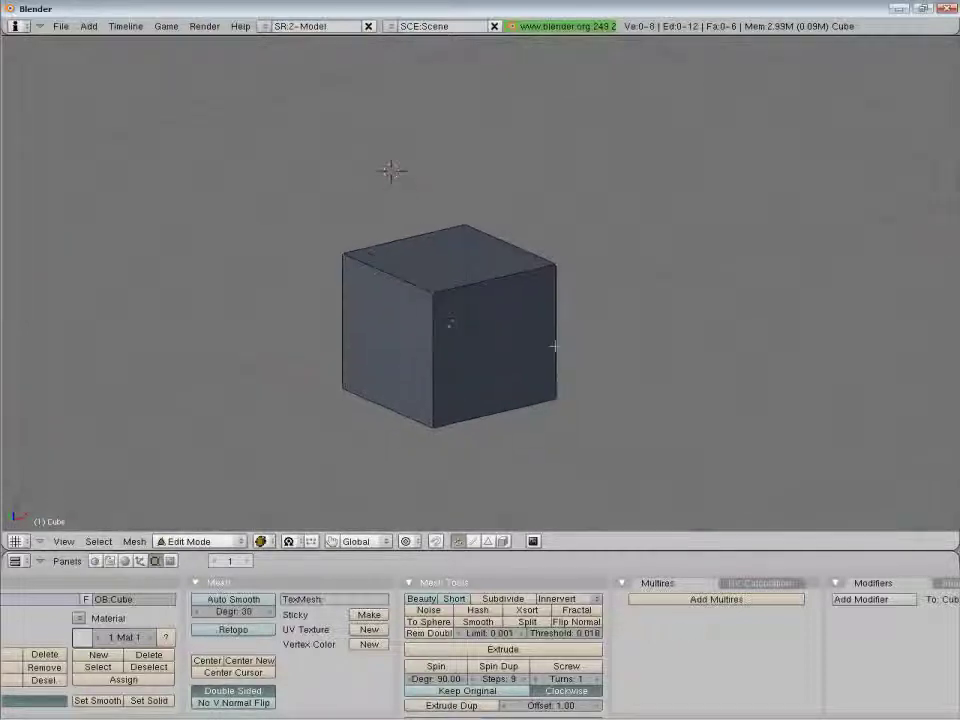
Select the cube's top face and extrude it repeatedly toward successive points to form an arch curving over and back down
key(a)
key(a)
key(b)
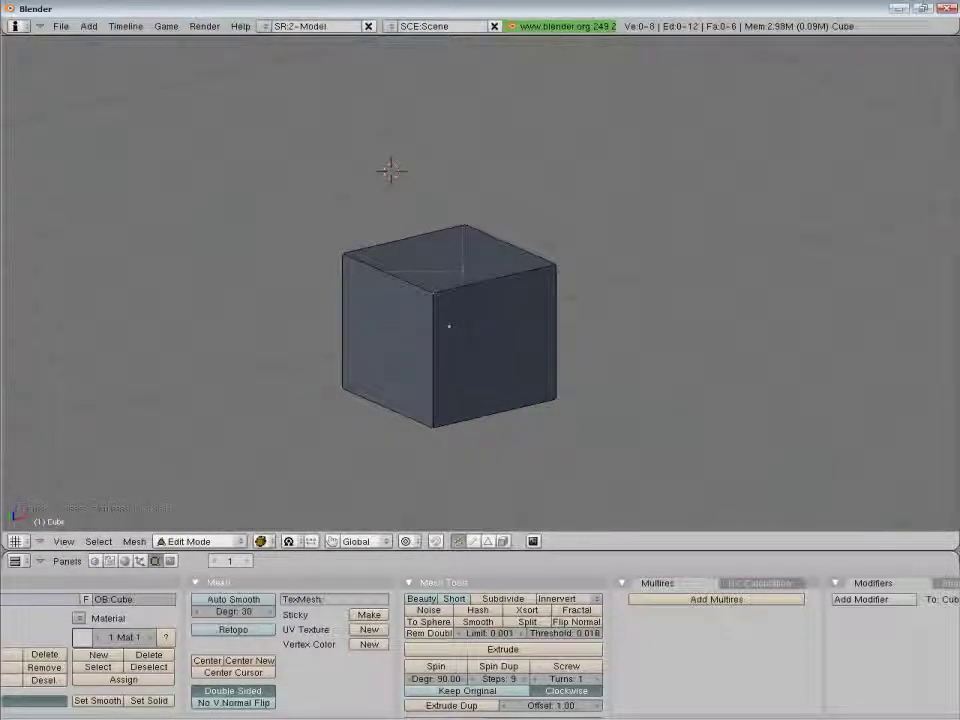
drag(315, 190, 588, 313)
scroll(588, 313, down, 2)
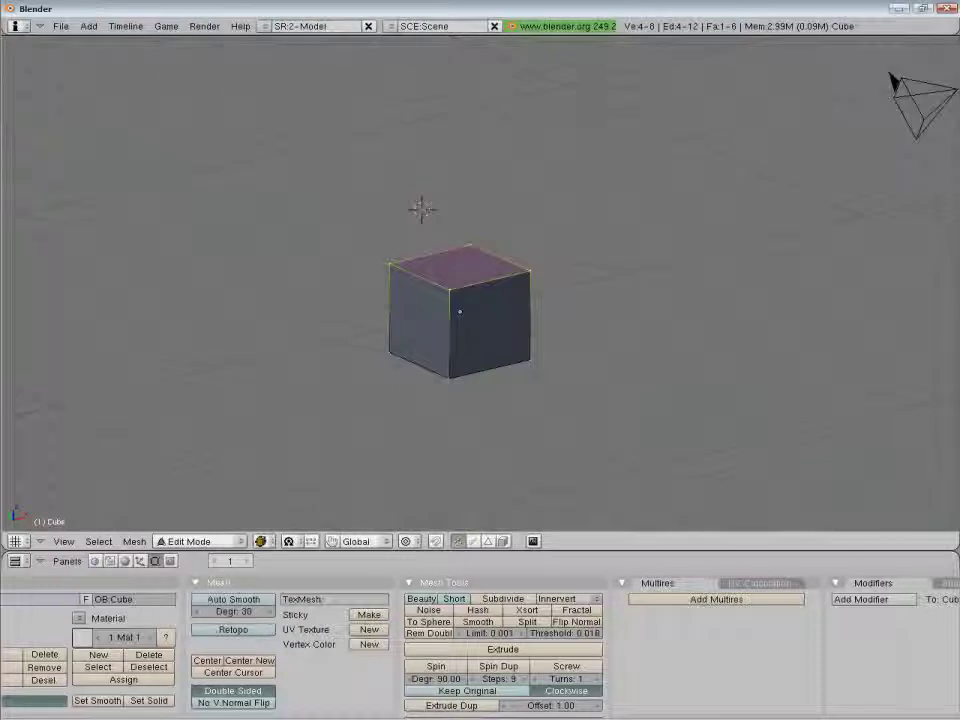
middle_drag(588, 313, 438, 260)
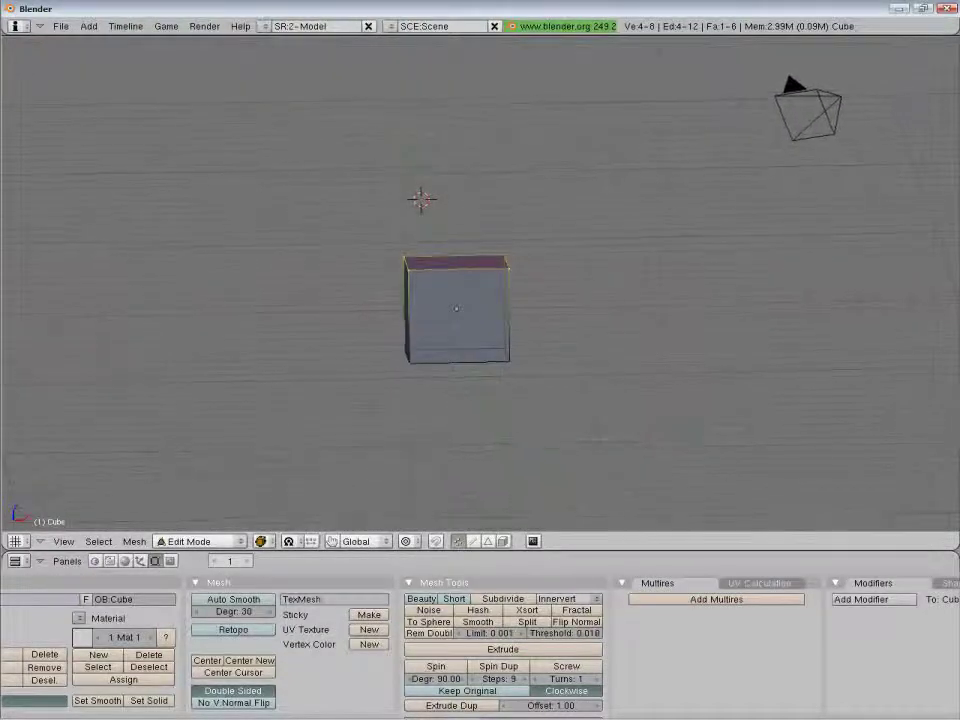
scroll(480, 280, down, 1)
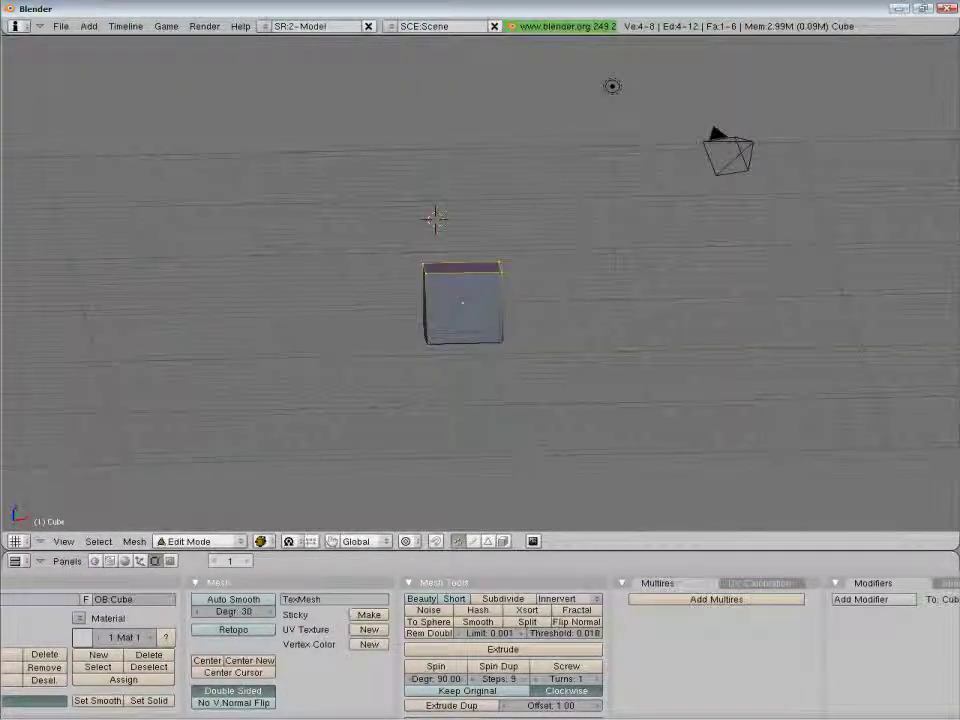
key(e)
key(Return)
ctrl+click(629, 115)
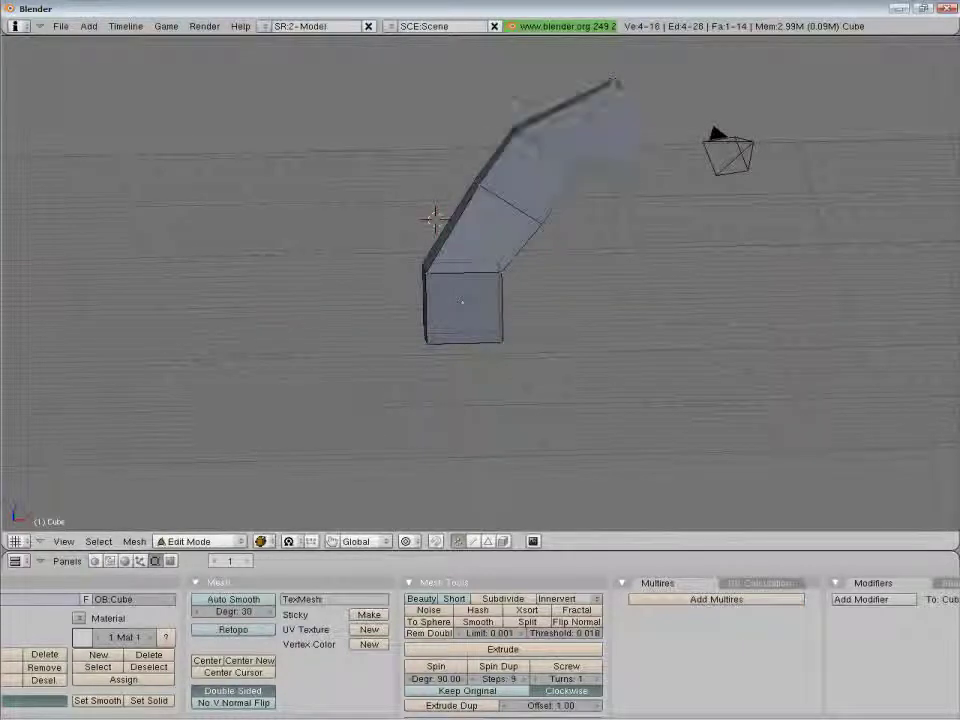
ctrl+click(704, 110)
ctrl+click(787, 154)
ctrl+click(798, 219)
ctrl+click(793, 298)
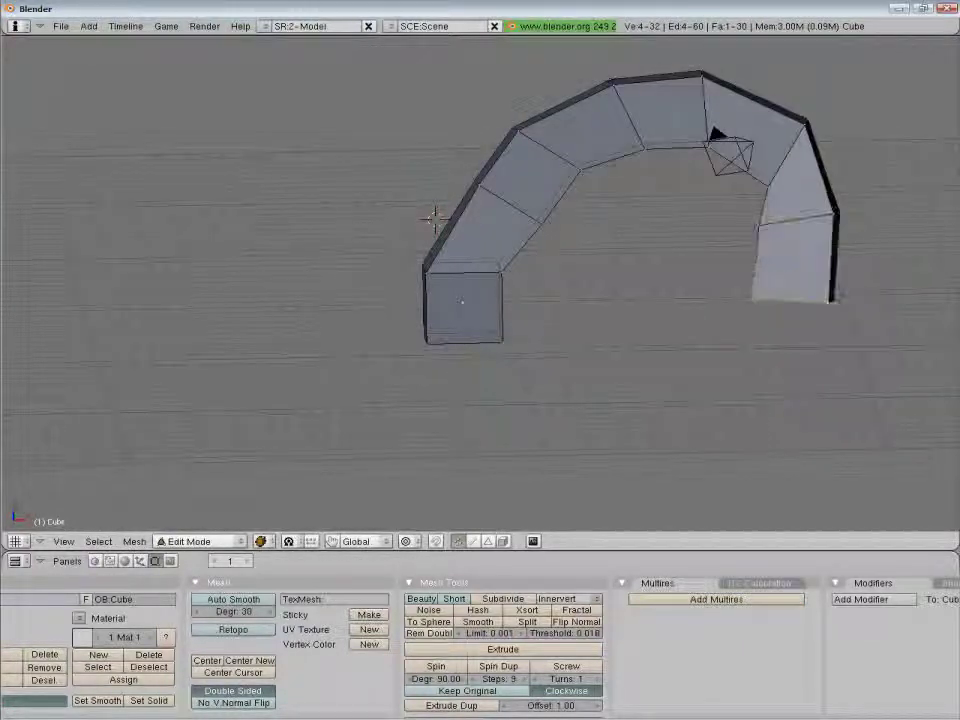
Undo all the arch extrusions back to the plain cube
key(ctrl+z)
key(ctrl+z)
key(ctrl+z)
key(ctrl+z)
key(ctrl+z)
key(ctrl+z)
key(ctrl+z)
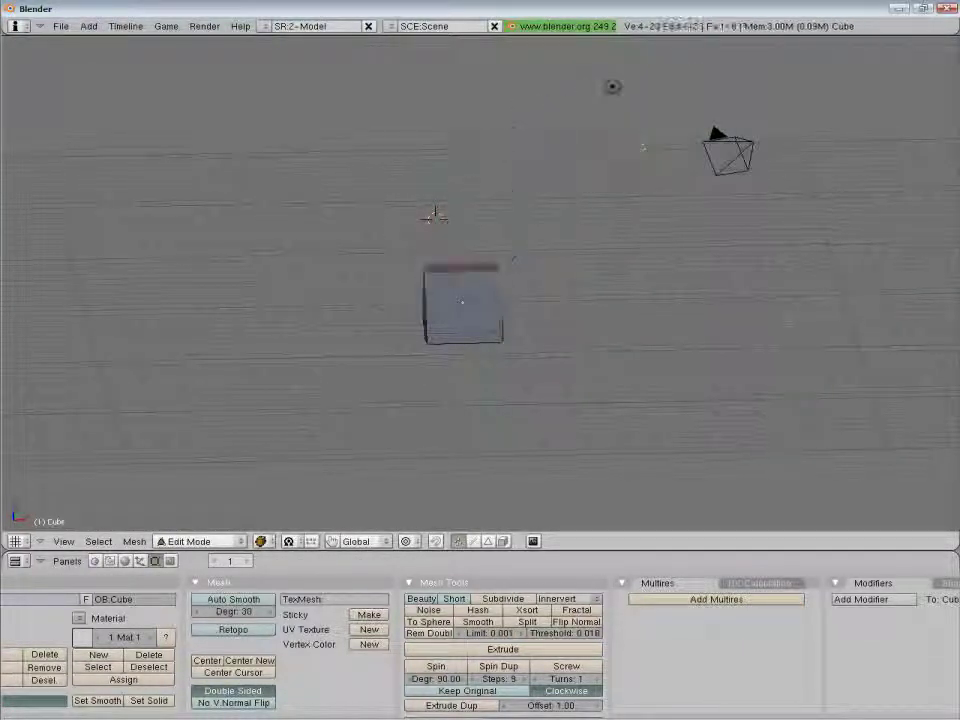
middle_drag(793, 298, 882, 342)
scroll(480, 284, up, 3)
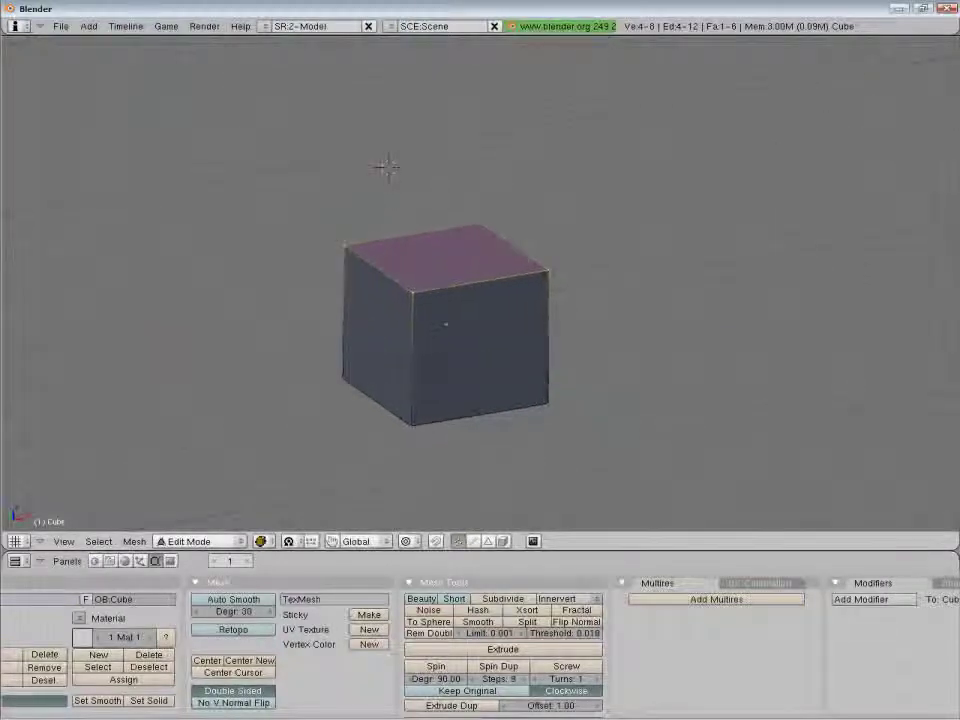
Clear the selection and select the four vertices of the cube's front face
key(x)
click(523, 358)
shift+middle_drag(523, 358, 549, 309)
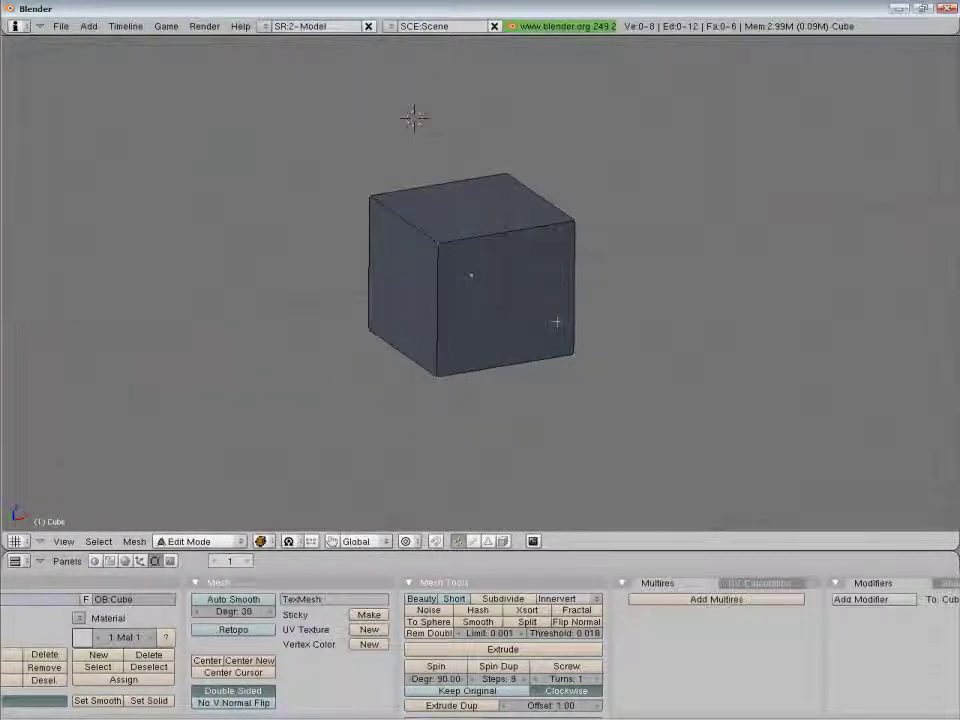
shift+right_click(438, 376)
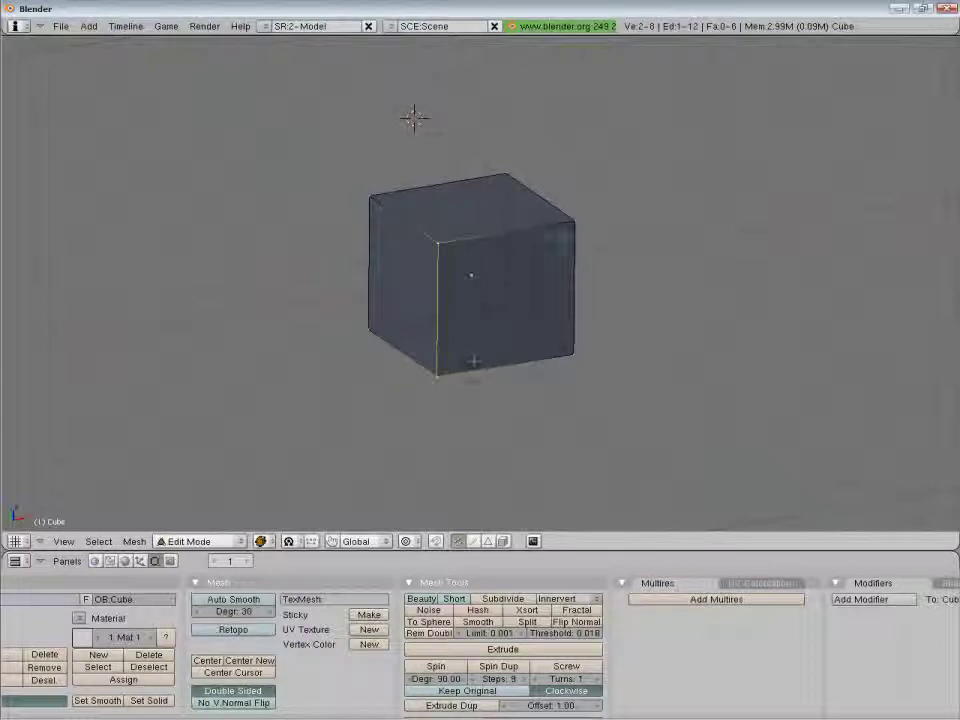
shift+right_click(574, 222)
shift+right_click(573, 354)
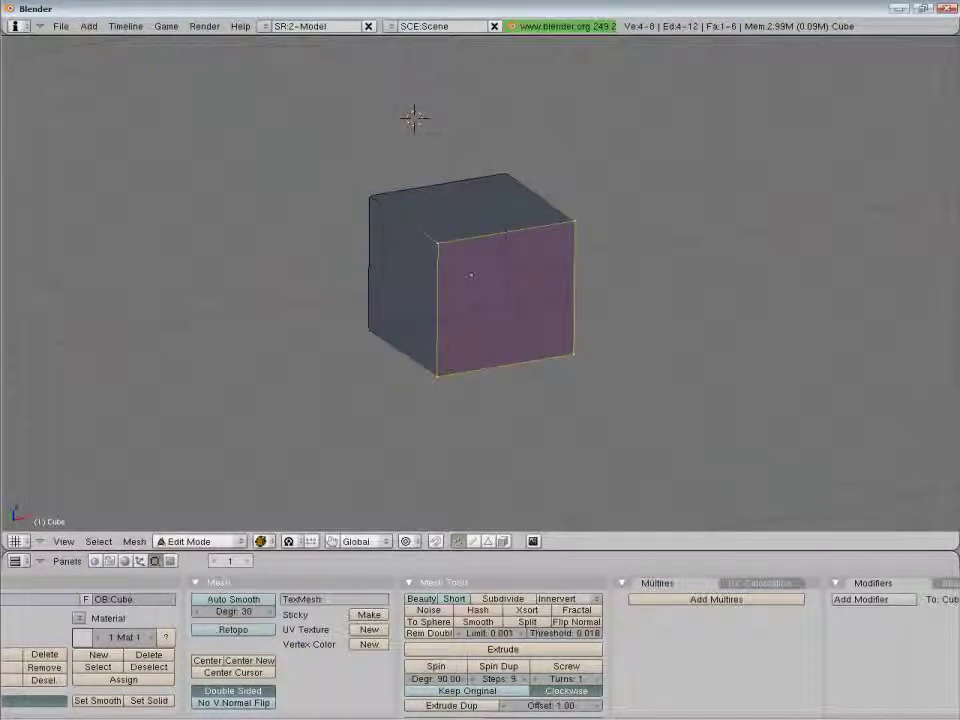
Cut the selected front face diagonally from one vertical edge to the other with Knife (Exact)
key(k)
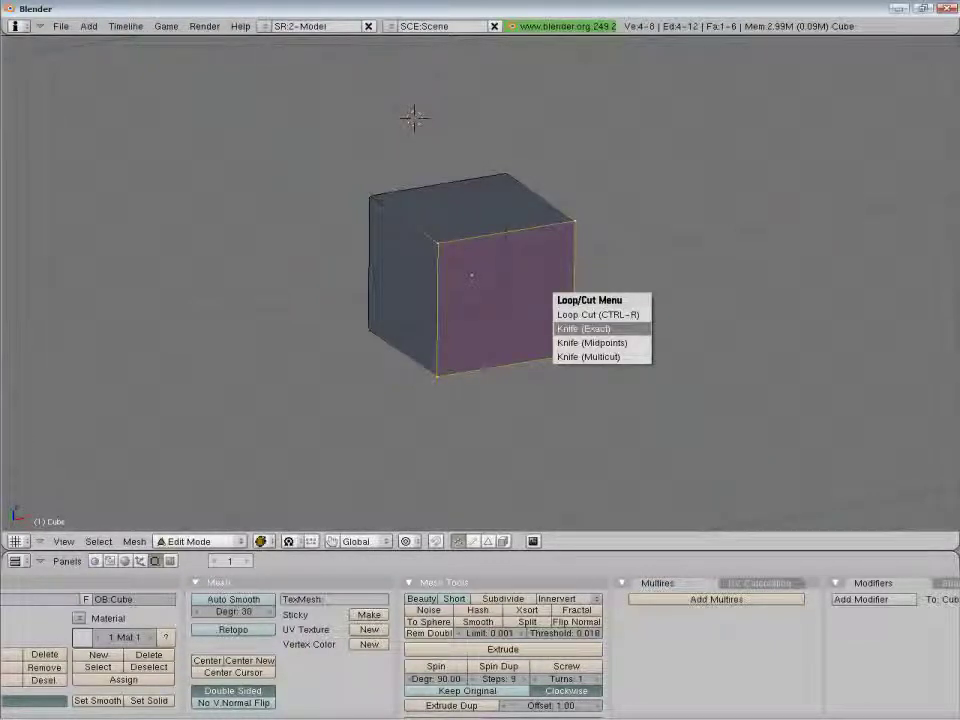
click(585, 329)
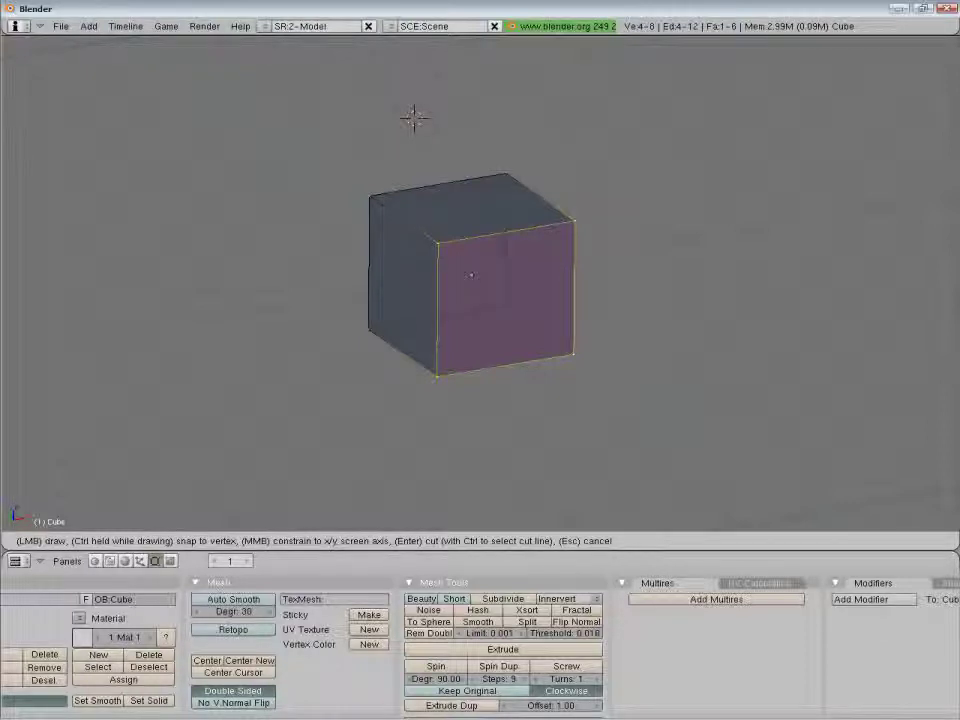
drag(548, 277, 426, 349)
key(Return)
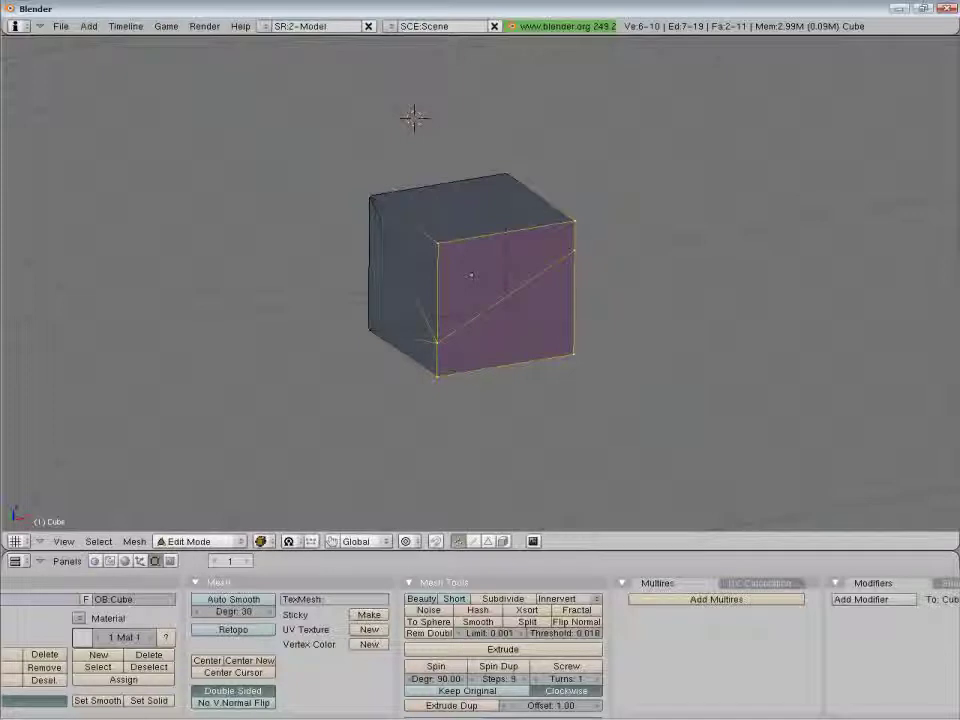
Undo the diagonal knife cut on the front face
scroll(470, 275, up, 3)
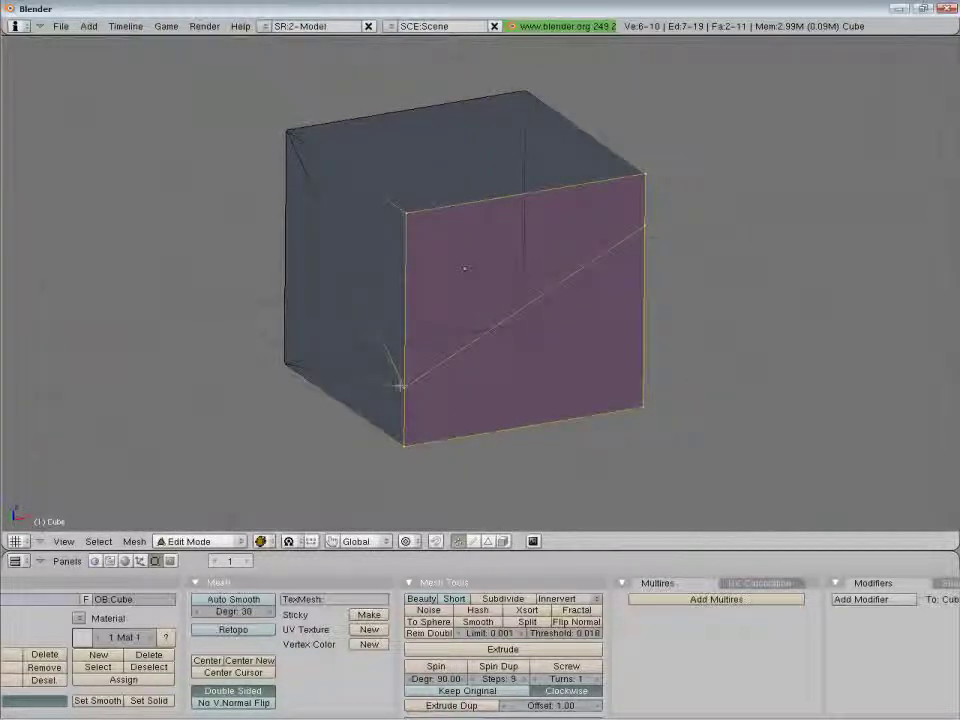
middle_drag(399, 385, 630, 330)
key(ctrl+z)
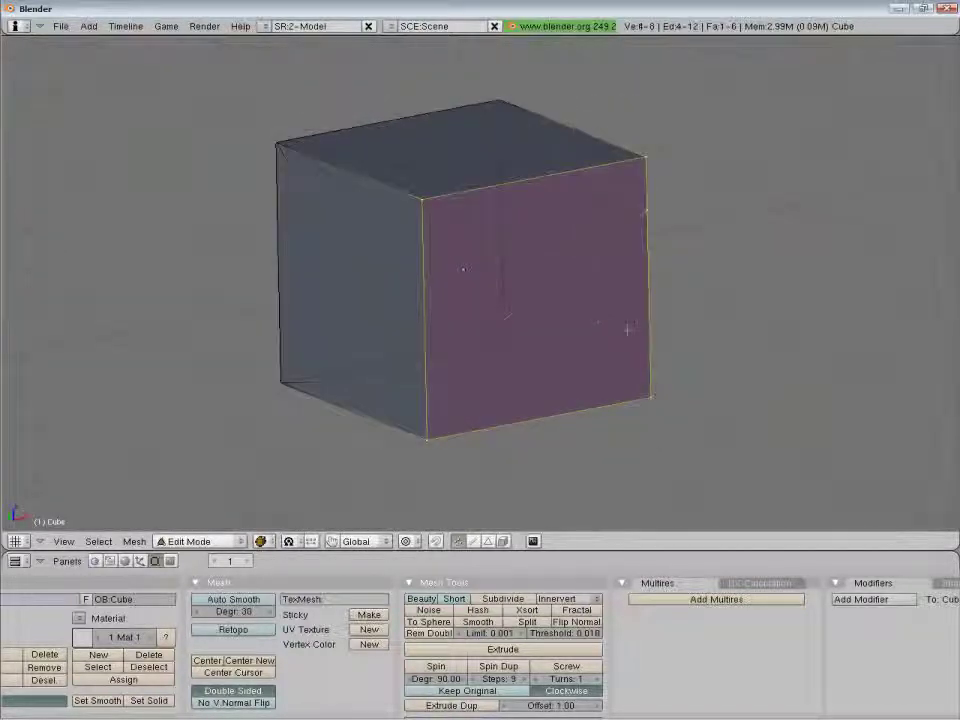
Cut the selected front face horizontally across its vertical edges with Knife (Midpoints), and undo the cut
key(k)
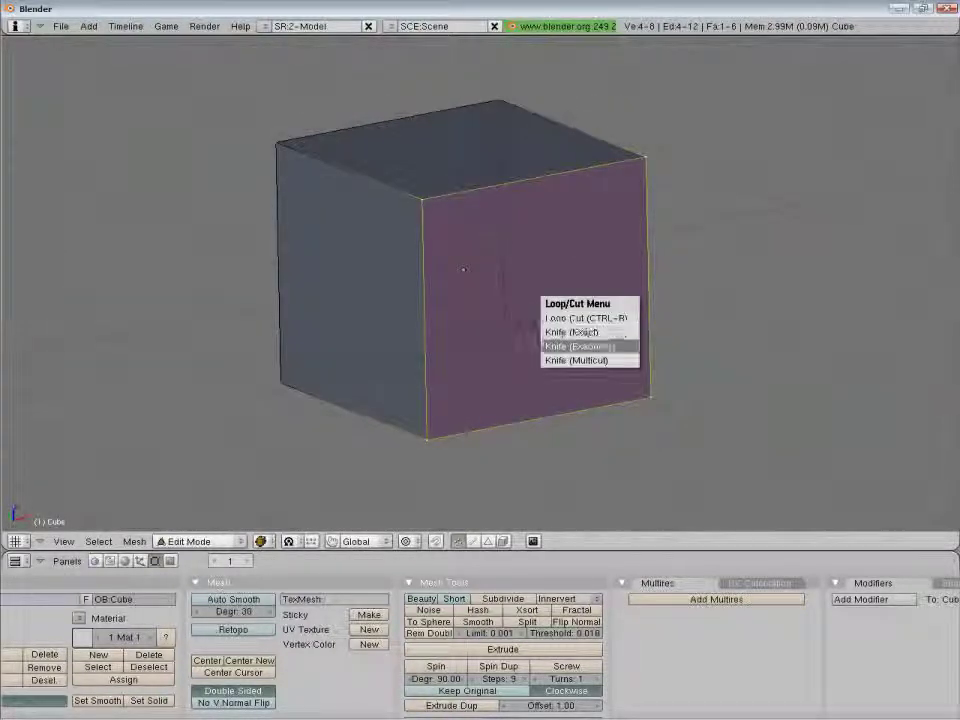
click(580, 346)
click(720, 290)
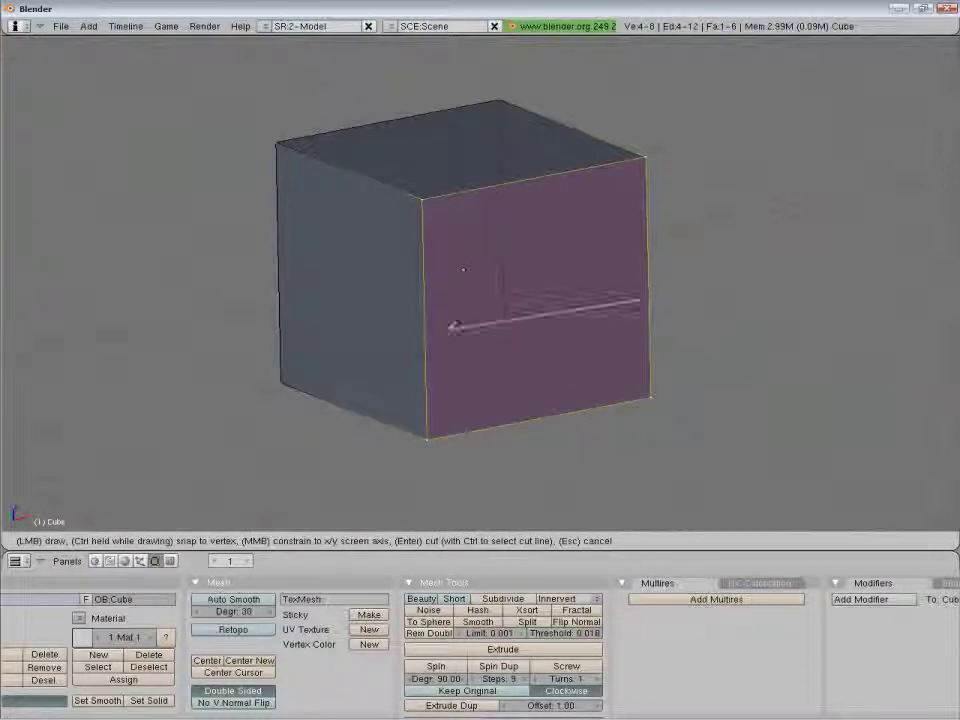
click(383, 328)
key(Return)
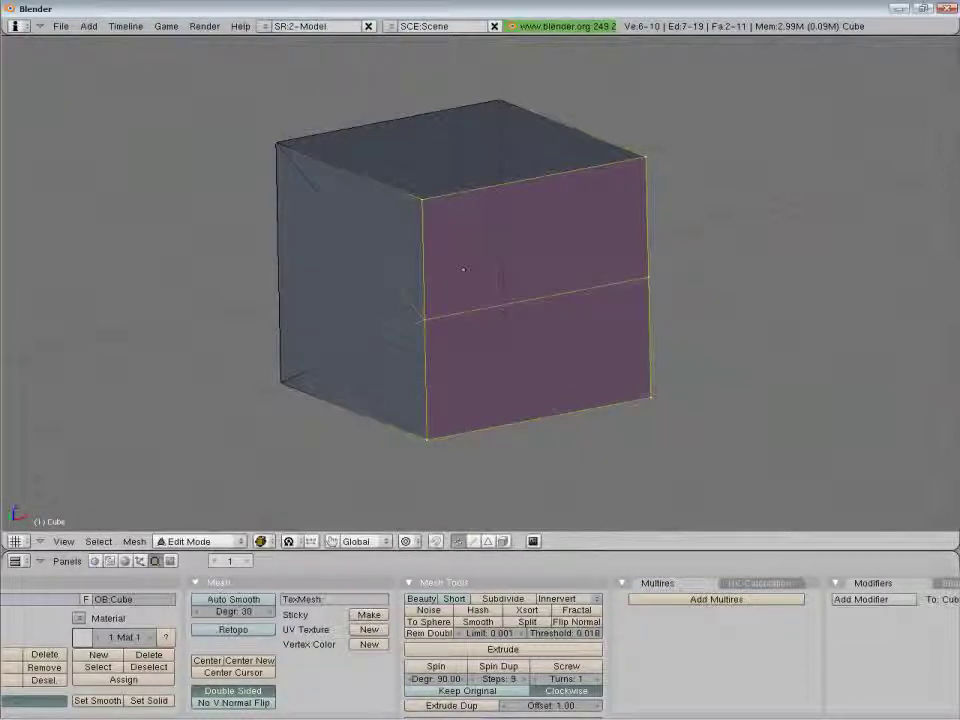
key(ctrl+z)
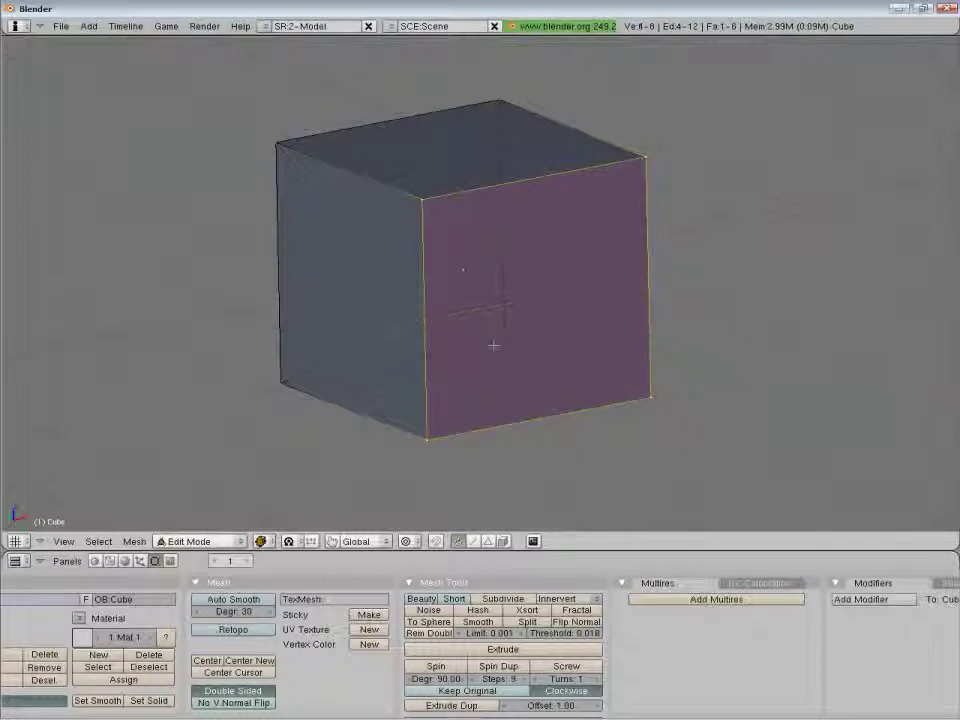
Deselect everything and add a single horizontal loop cut around the cube about a third of the way up
key(a)
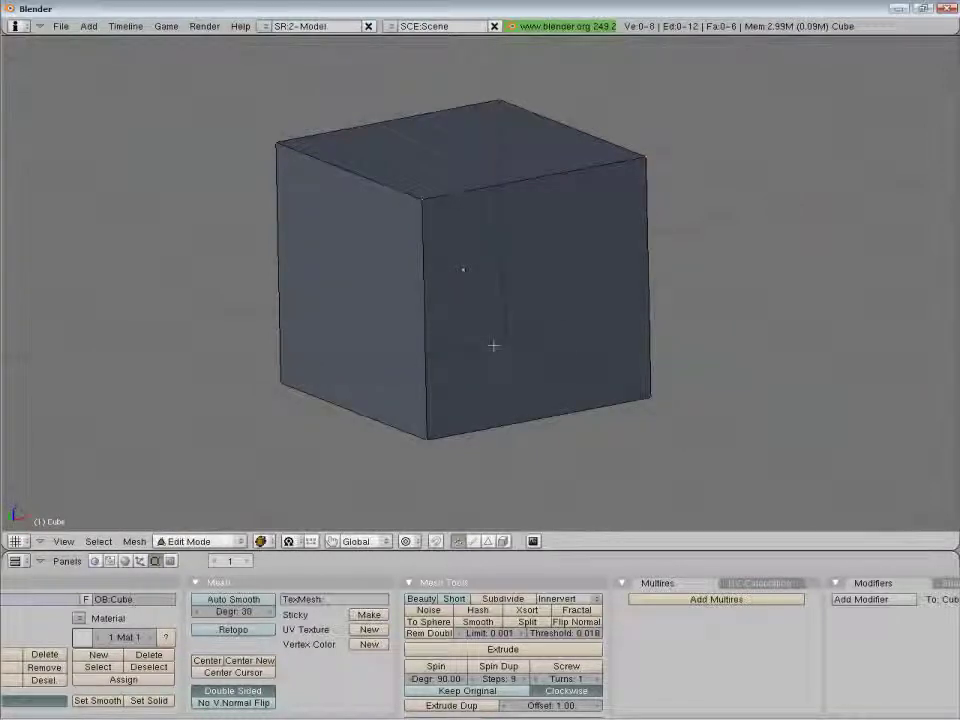
middle_drag(561, 306, 559, 319)
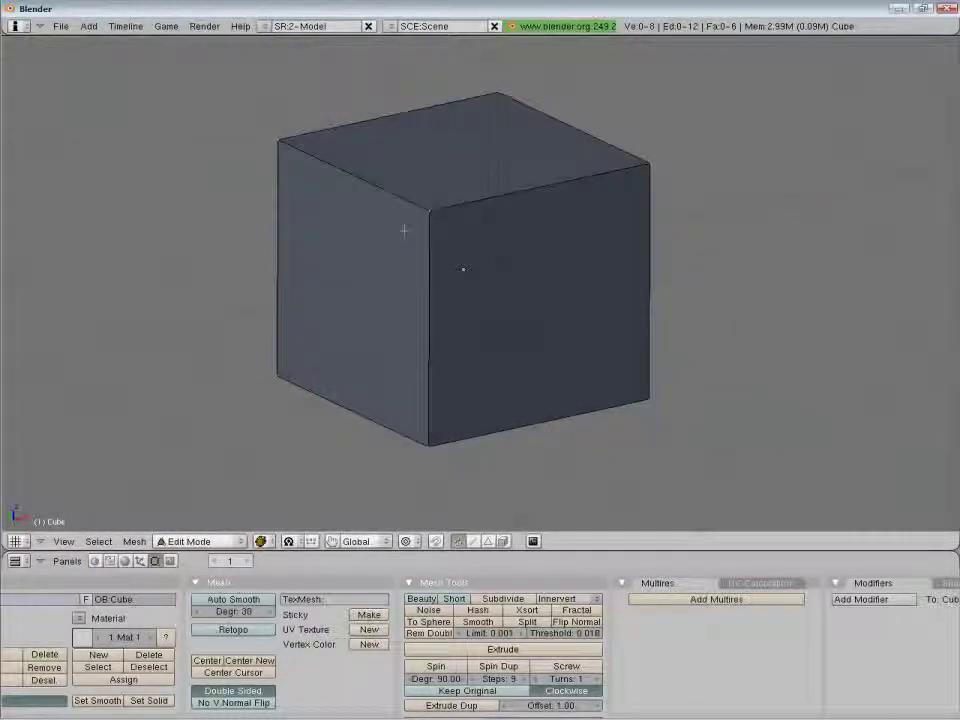
middle_drag(304, 206, 298, 201)
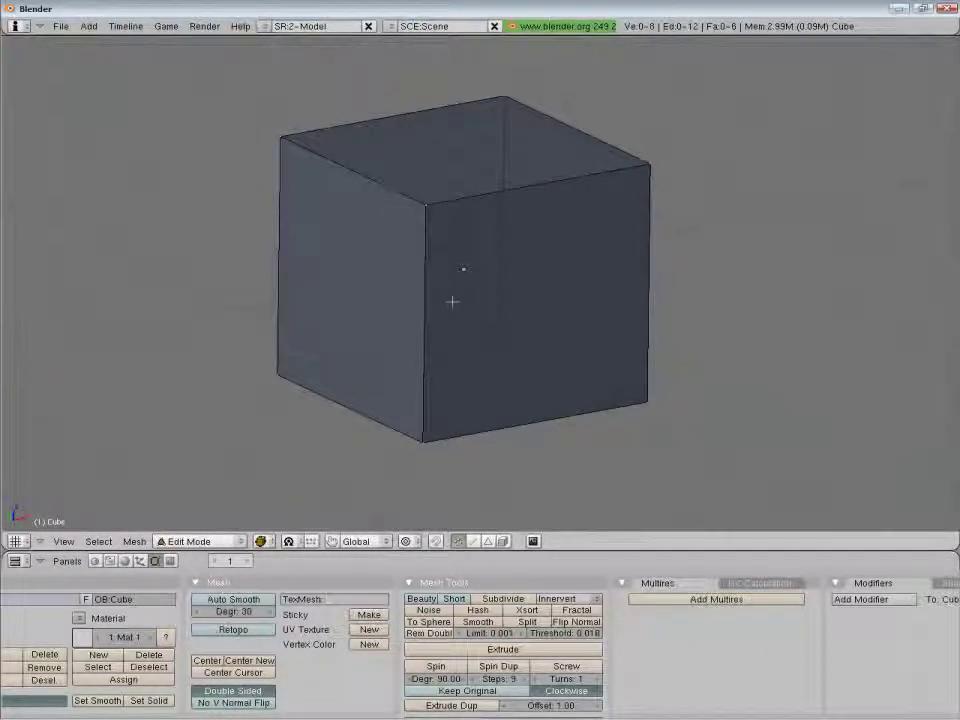
key(ctrl+r)
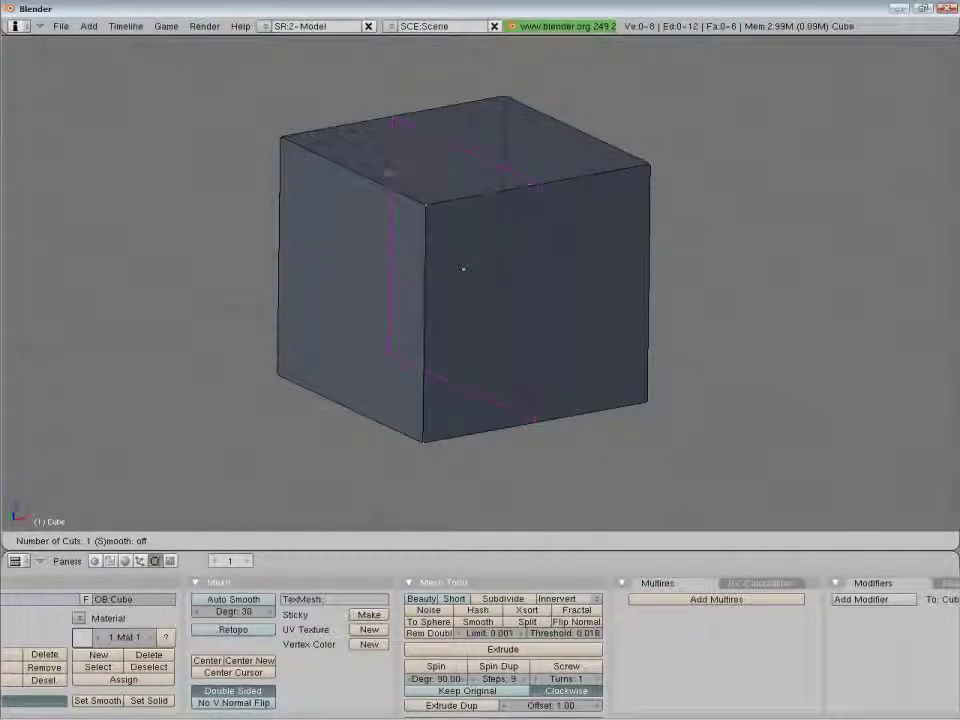
click(443, 314)
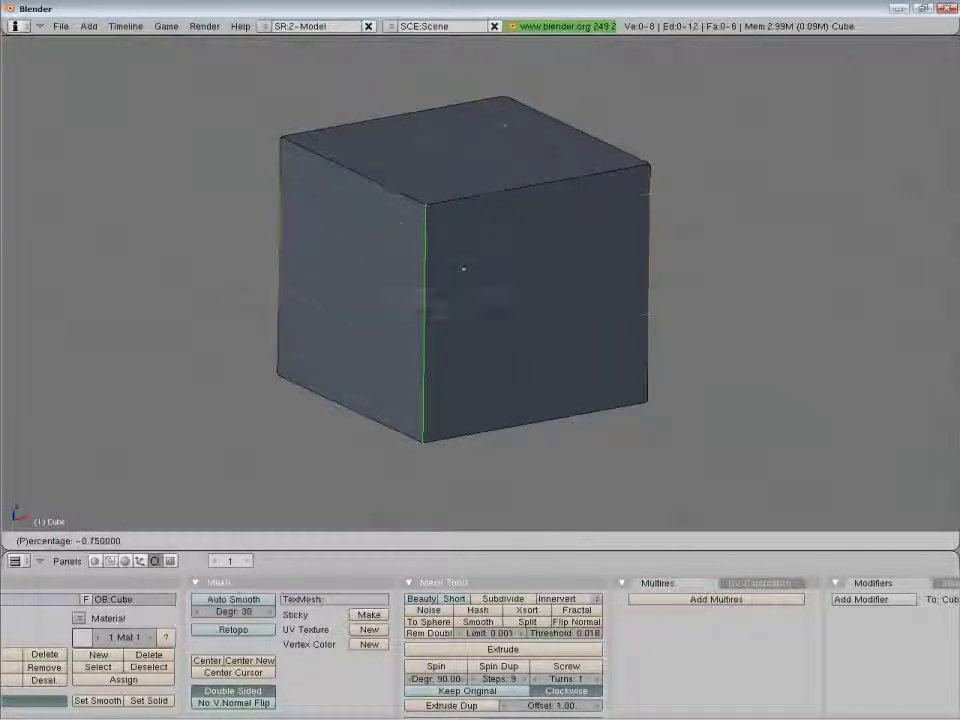
click(445, 368)
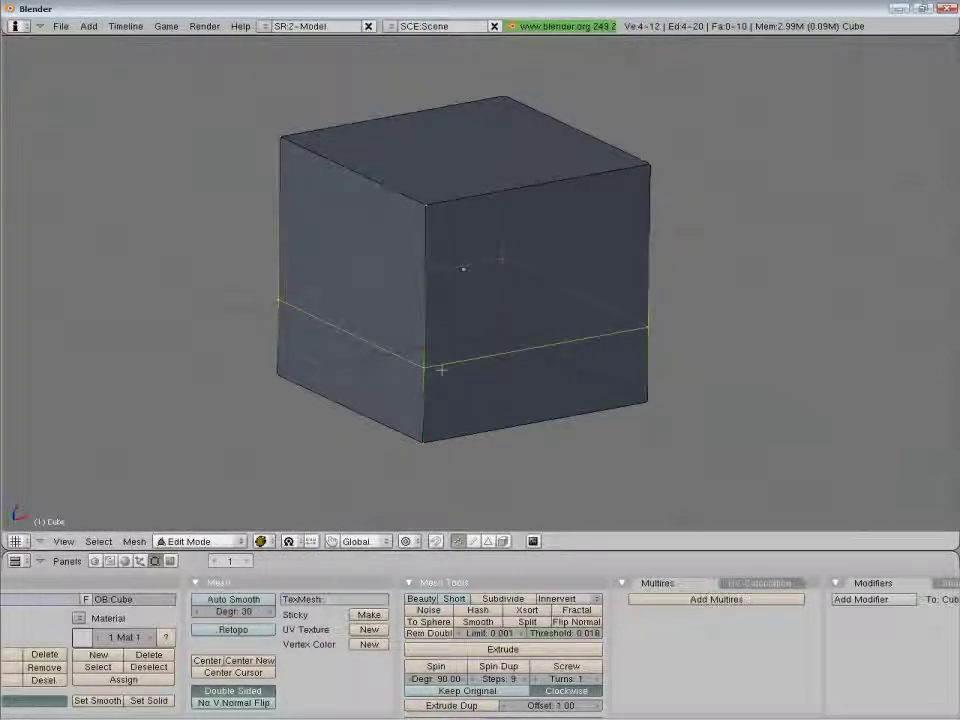
Add a loop cut with 4 cuts around the cube section above the existing horizontal loop
middle_drag(440, 365, 463, 356)
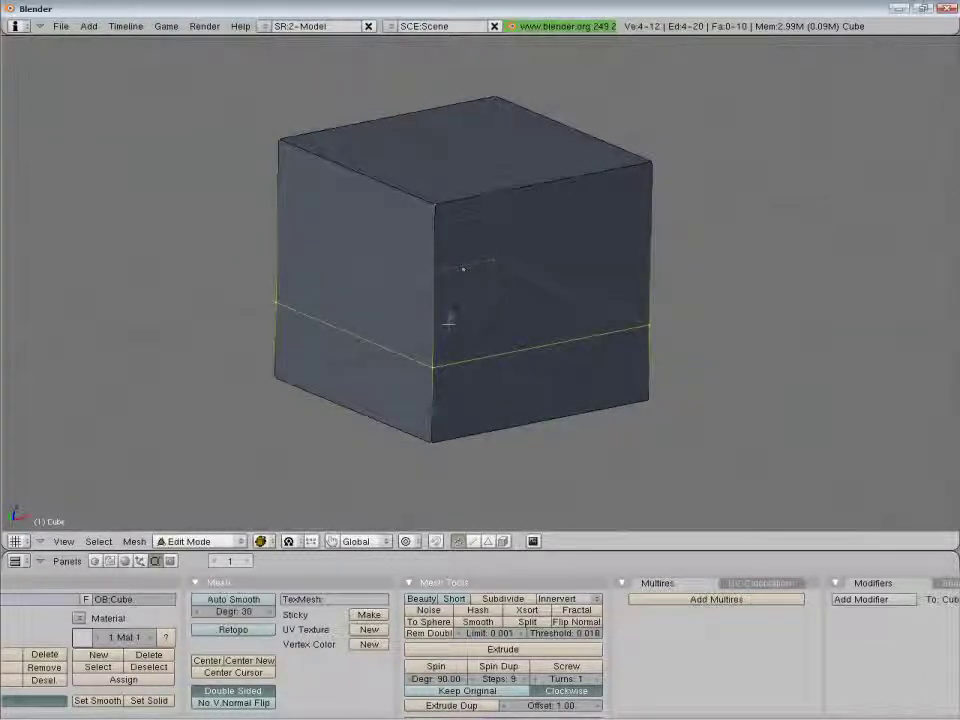
key(ctrl+r)
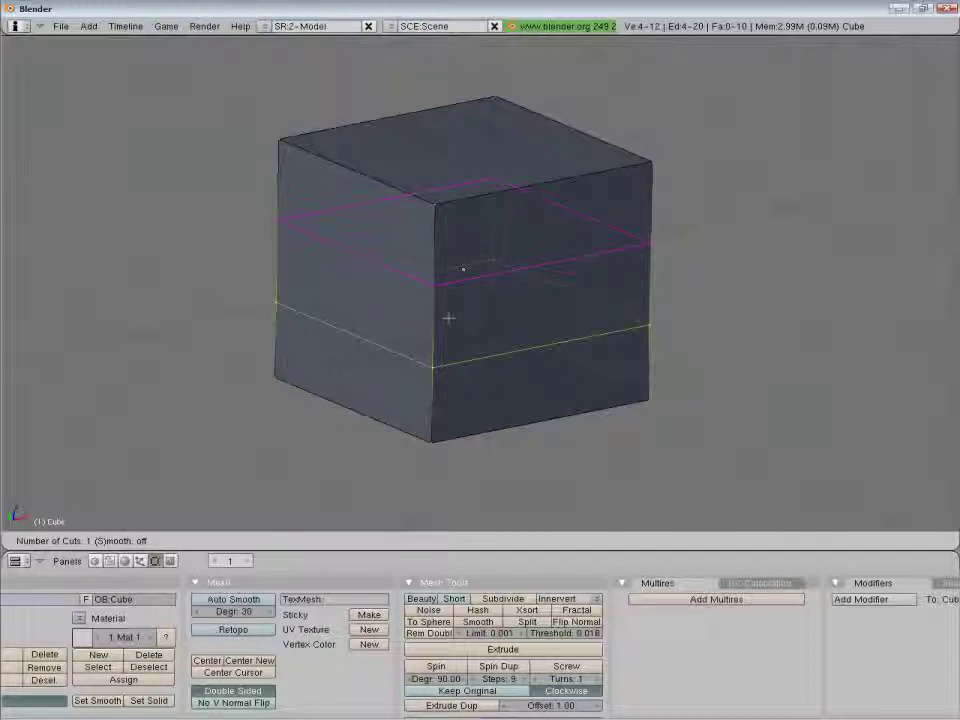
scroll(449, 318, up, 1)
scroll(449, 318, up, 2)
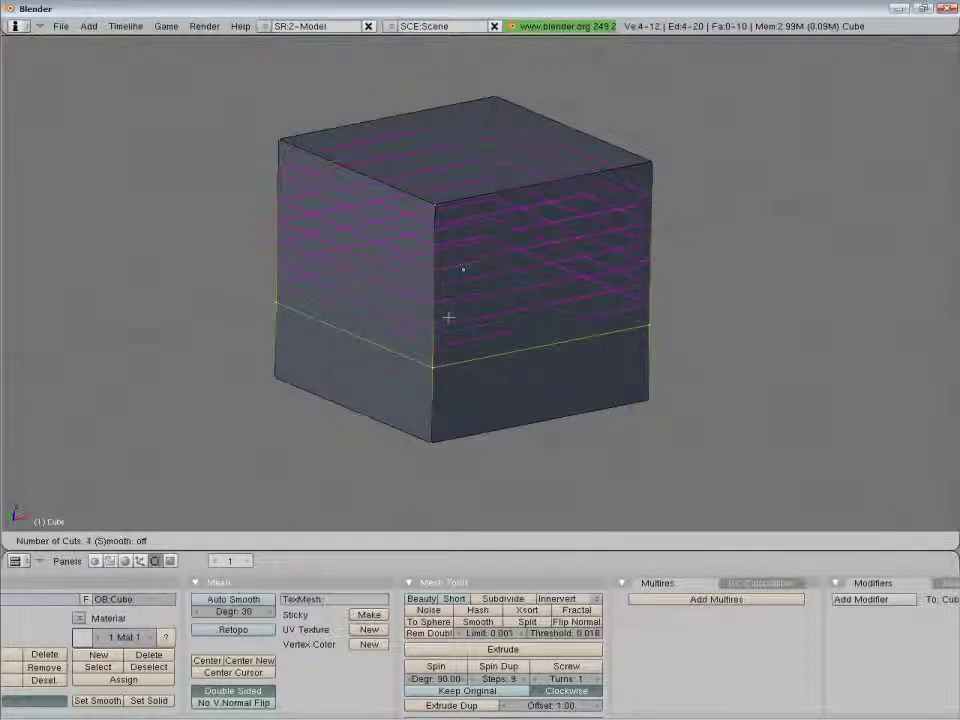
click(449, 318)
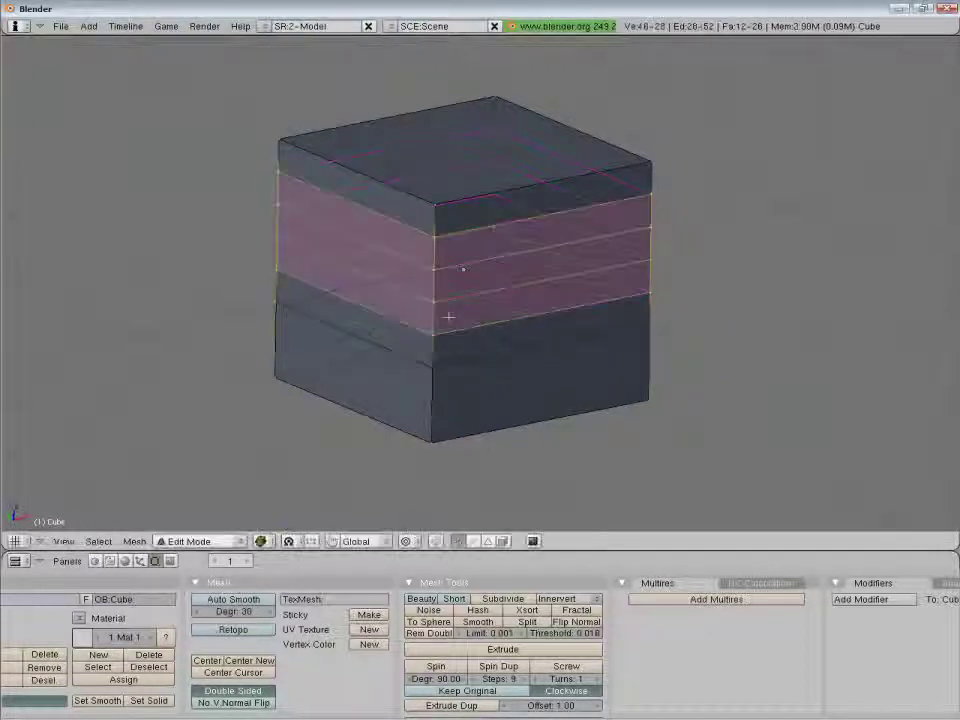
Undo the multiple loop cut and the single loop cut to restore the plain cube
key(ctrl+z)
key(ctrl+z)
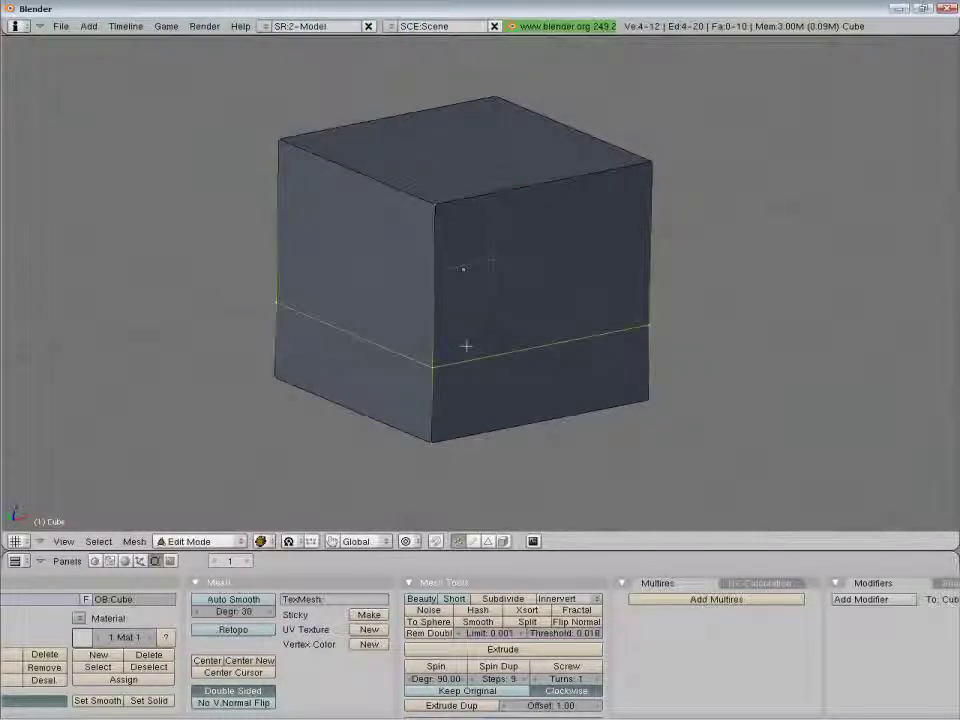
key(ctrl+z)
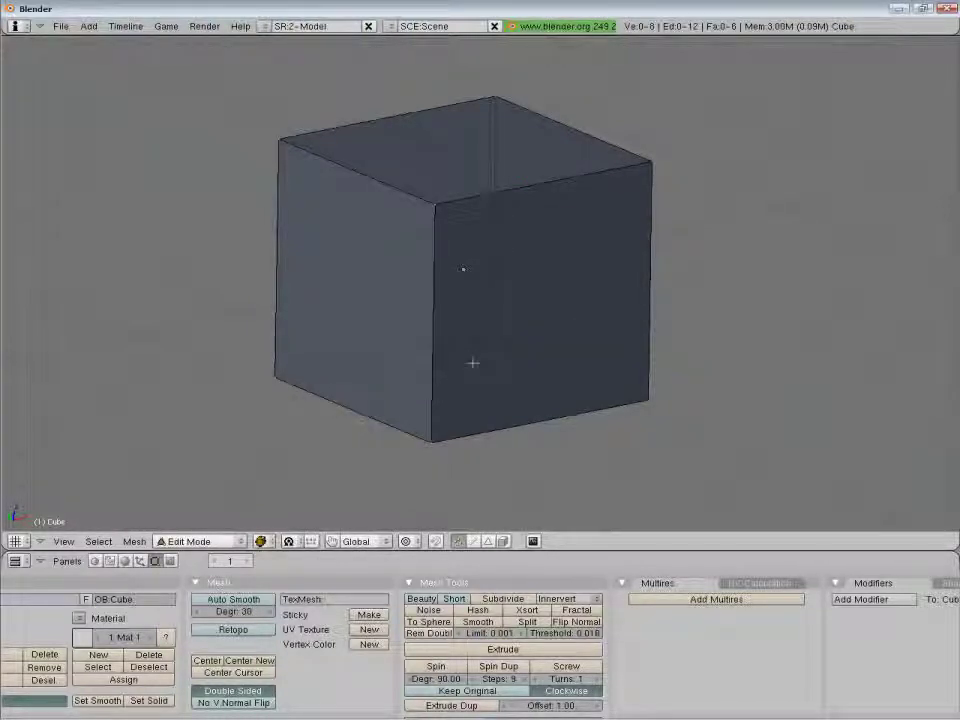
Select the two upper vertices of the cube's front face, ending with the right one, and merge them At Last
scroll(471, 362, down, 3)
scroll(196, 200, up, 3)
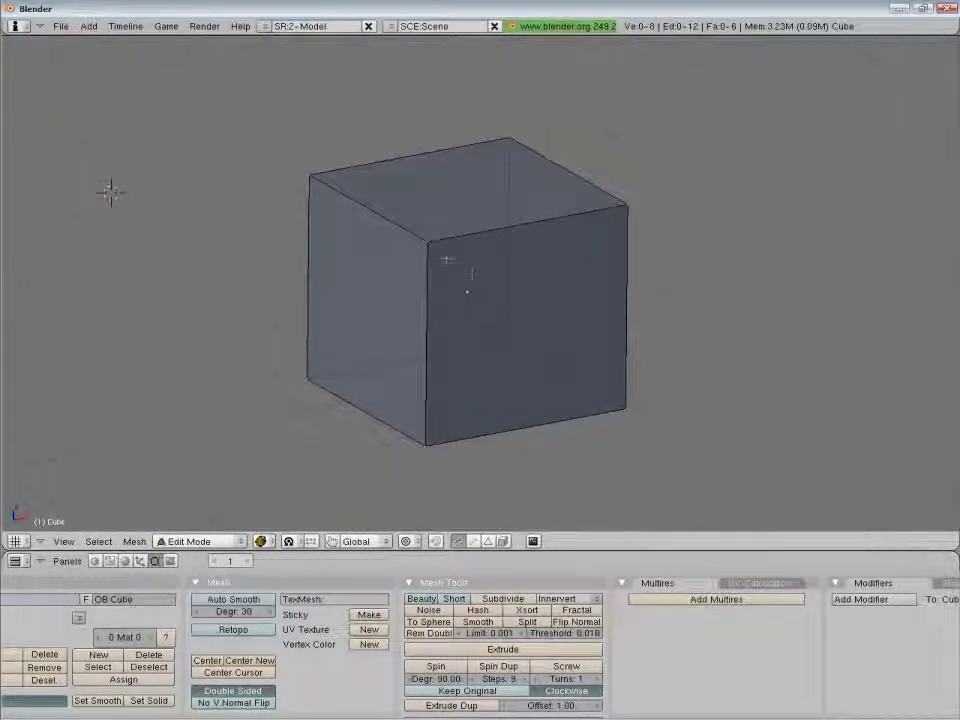
right_click(437, 252)
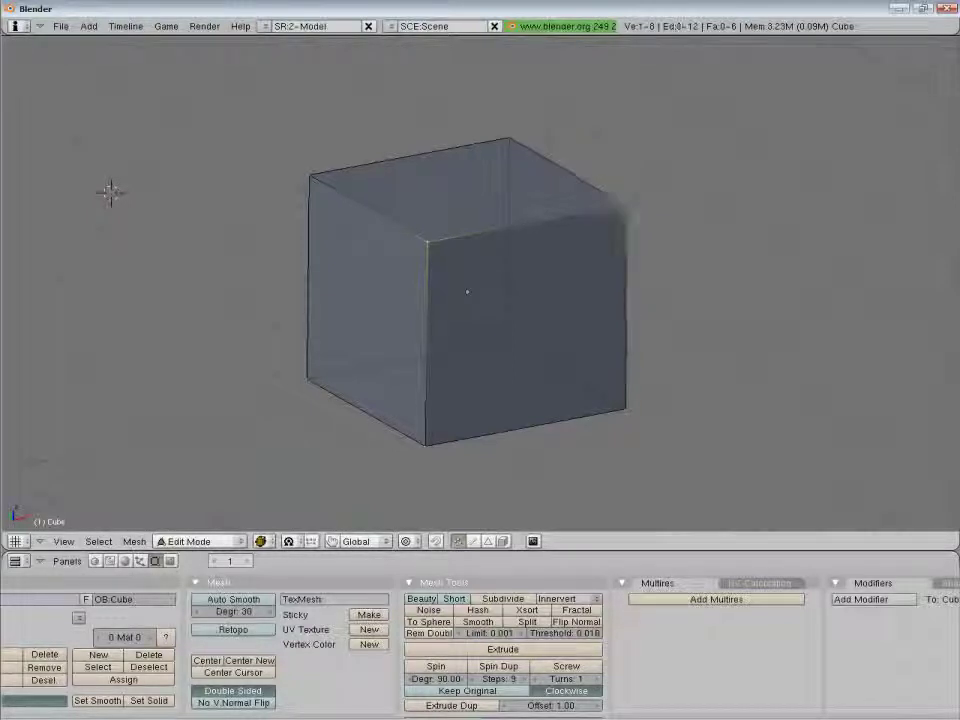
shift+right_click(623, 208)
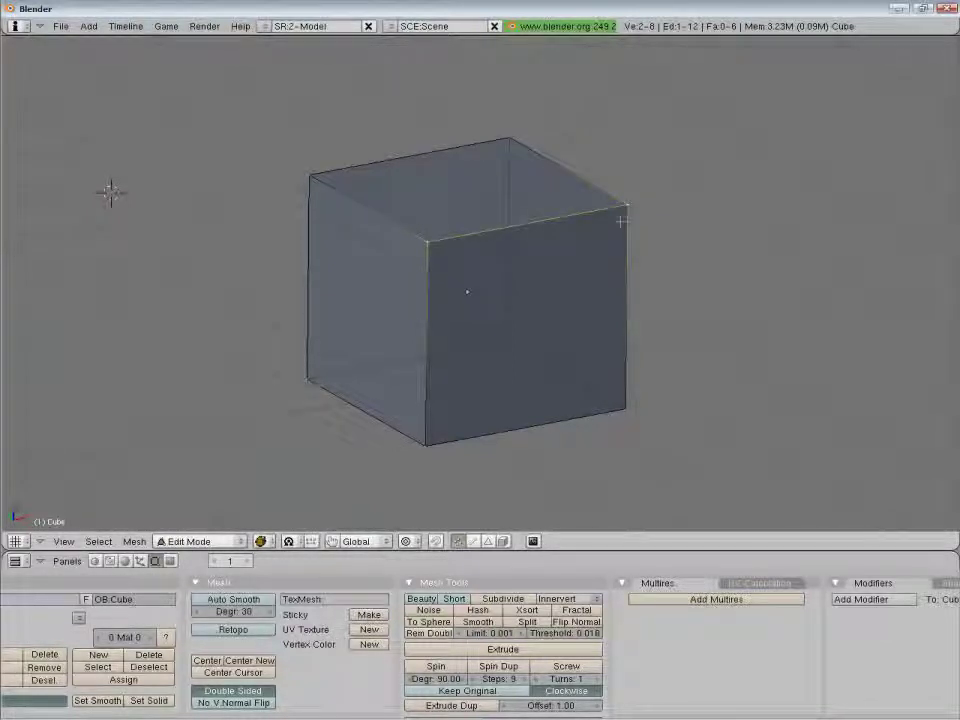
key(alt+m)
key(Down)
key(Down)
key(Down)
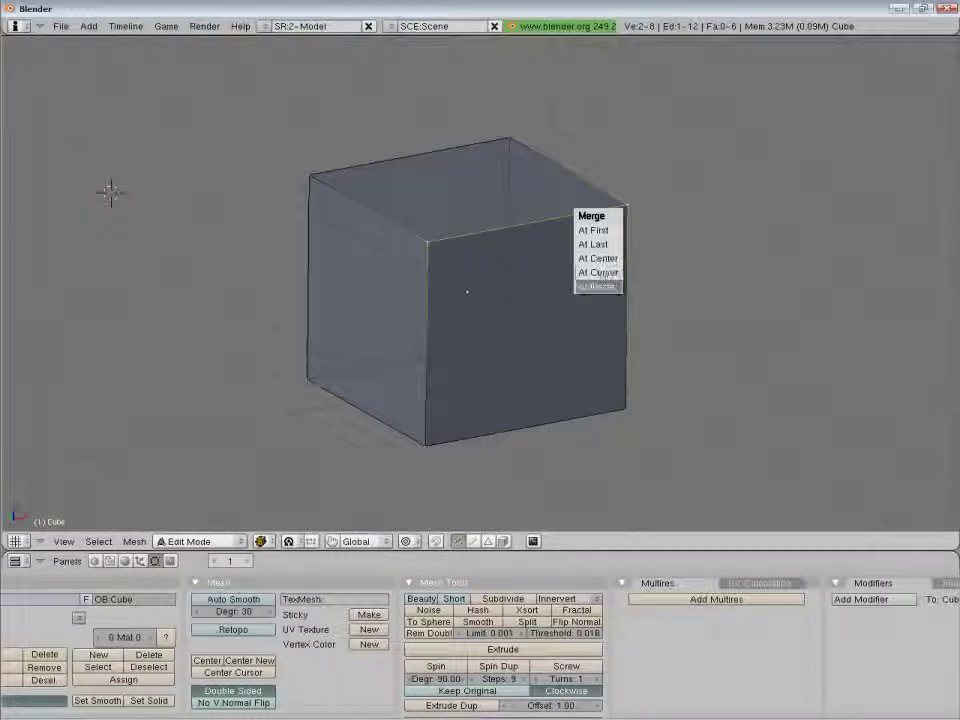
key(Down)
key(Down)
key(Down)
key(Down)
key(Down)
key(Down)
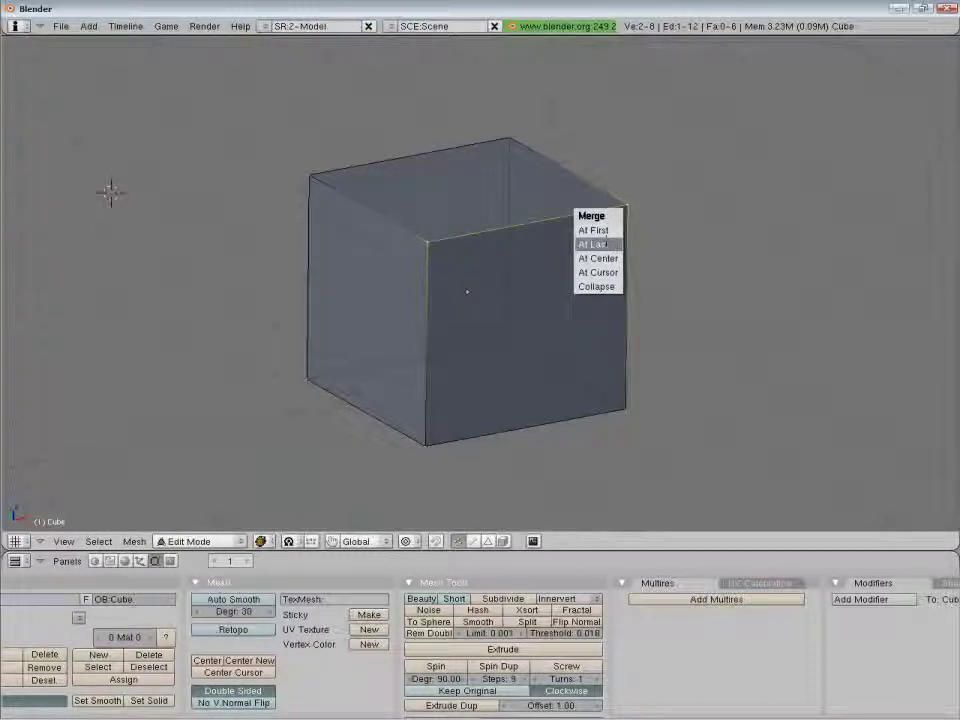
key(Up)
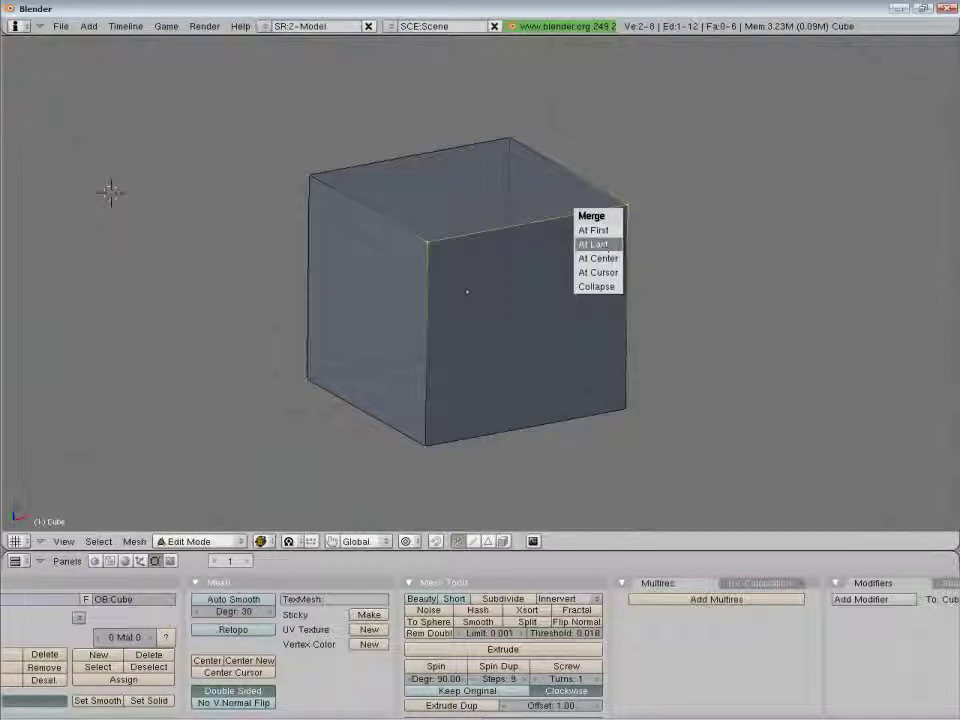
click(593, 244)
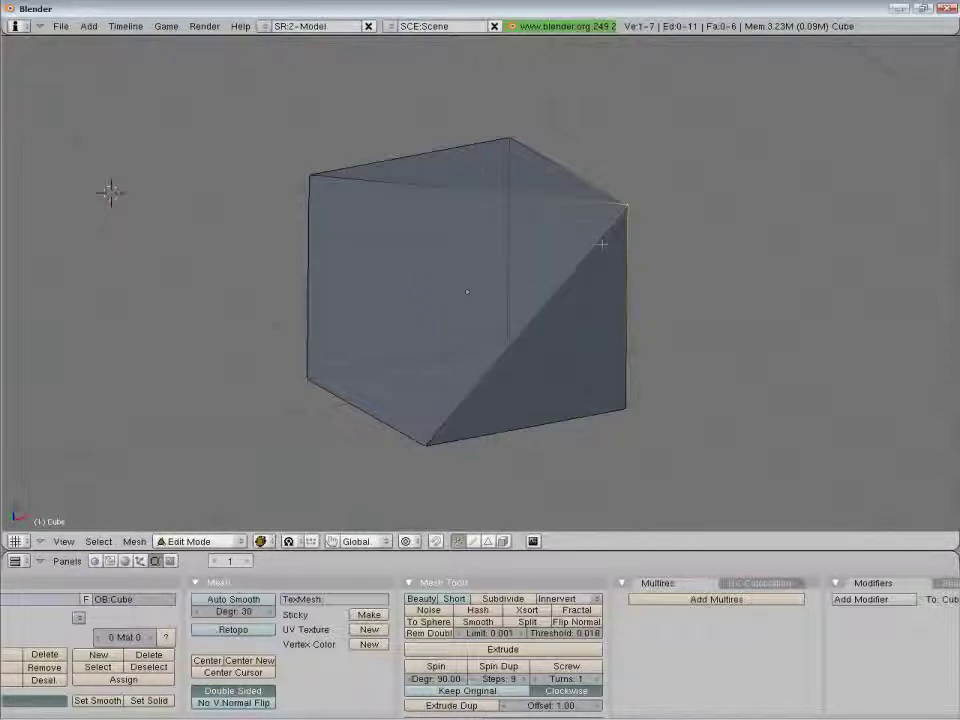
Add the cube's upper left vertex to the selection and merge the selected vertices
shift+right_click(310, 175)
key(alt+m)
click(494, 140)
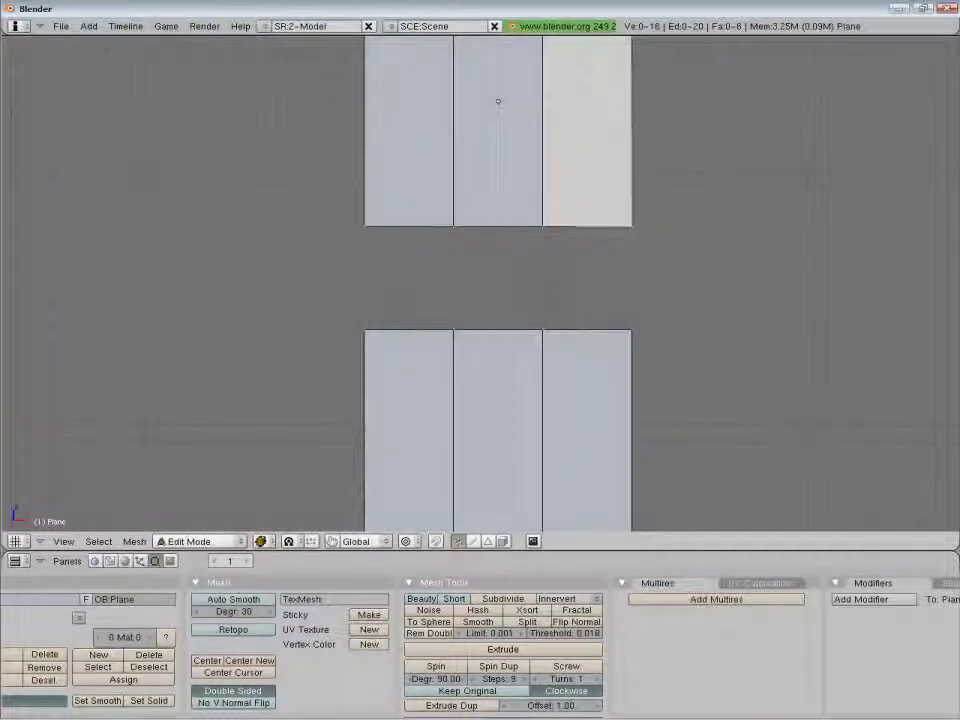
Select the facing right corner vertices of the upper and lower plane strips, lower one last, and merge them At Last
right_click(631, 226)
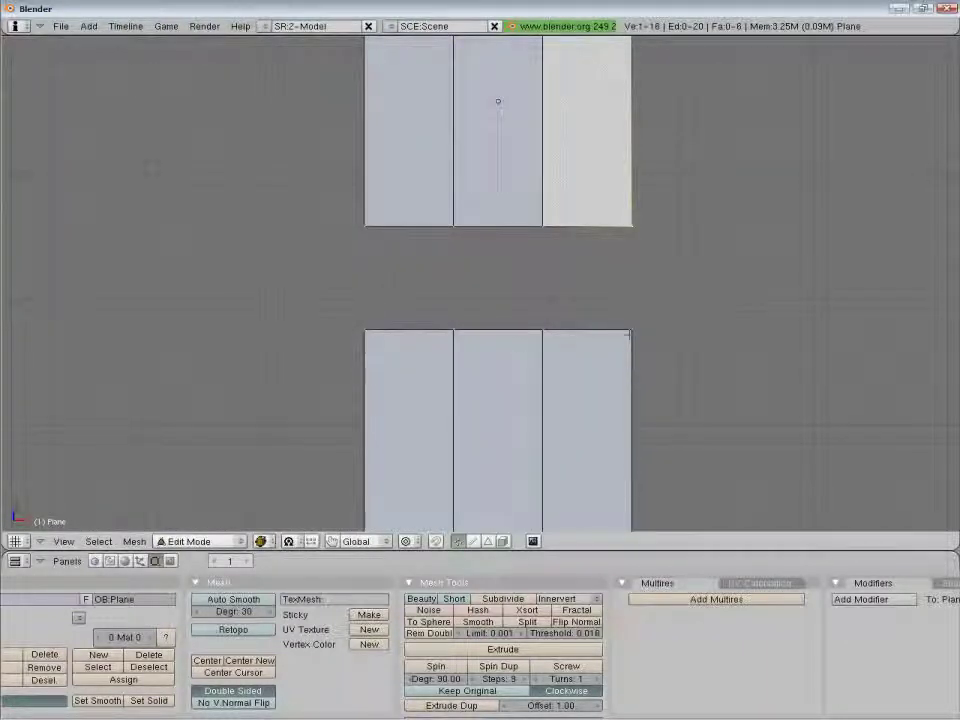
shift+right_click(630, 331)
key(alt+m)
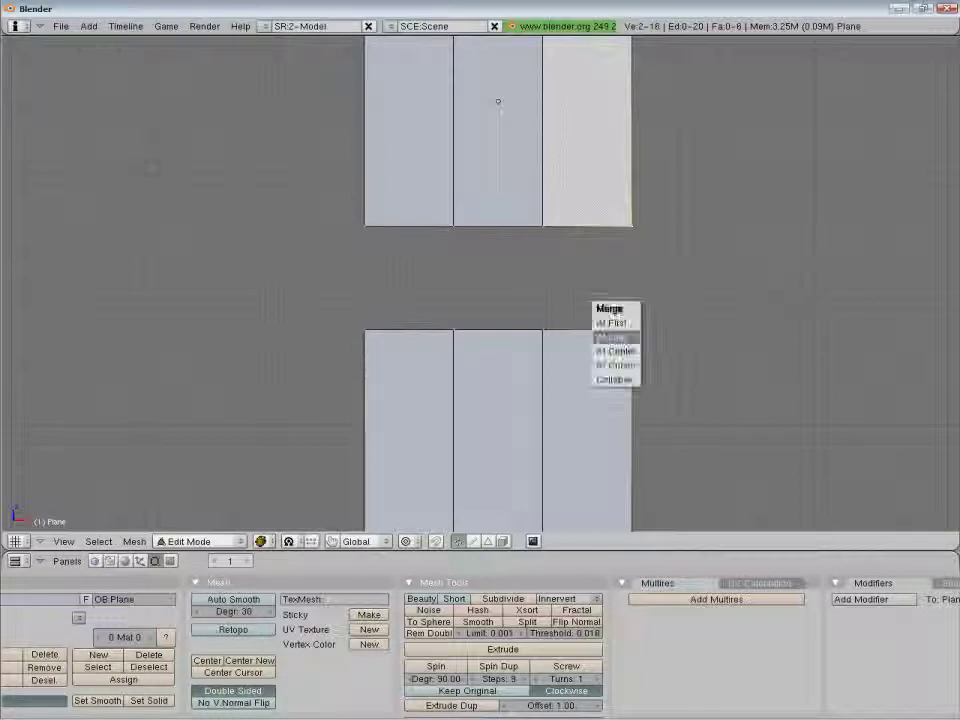
click(625, 336)
click(628, 325)
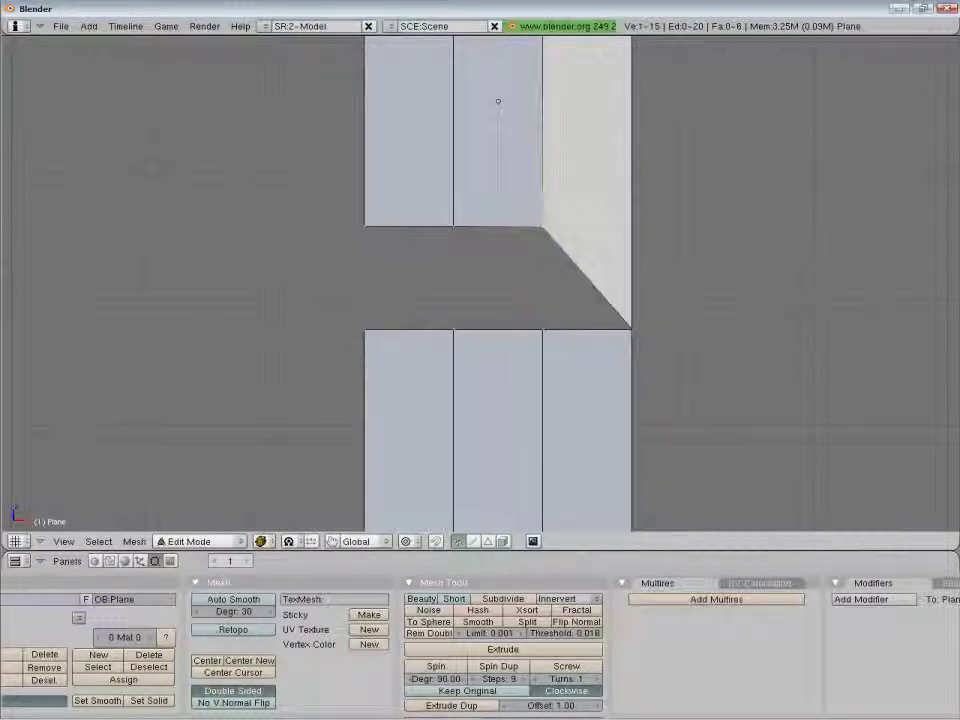
Merge the remaining three facing vertex pairs At Last onto the lower strip, working from right to left
key(alt+m)
click(525, 331)
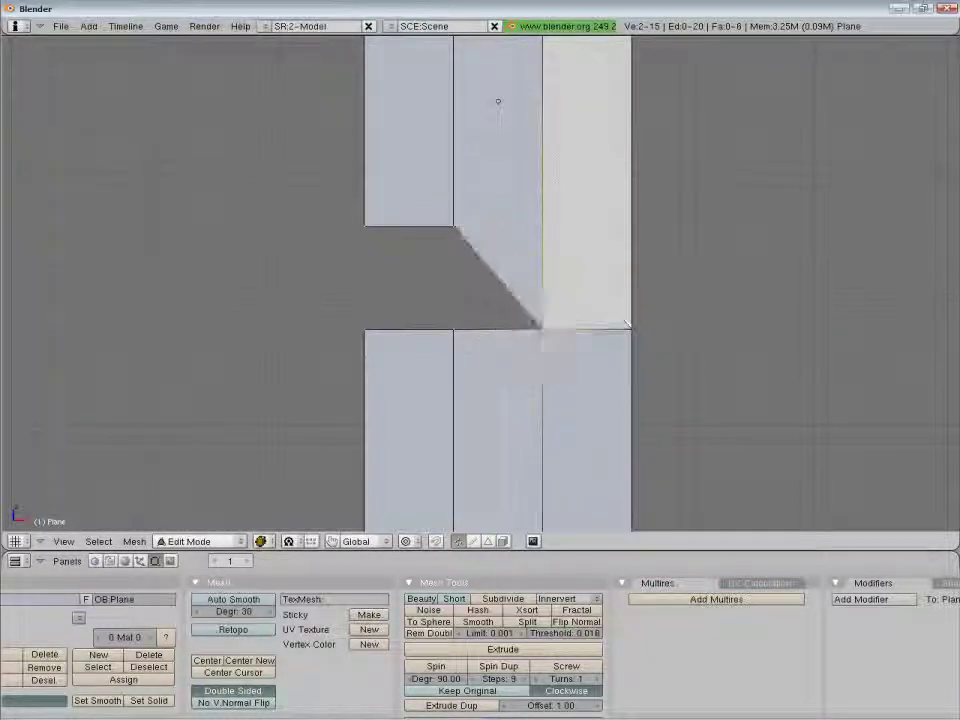
key(alt+m)
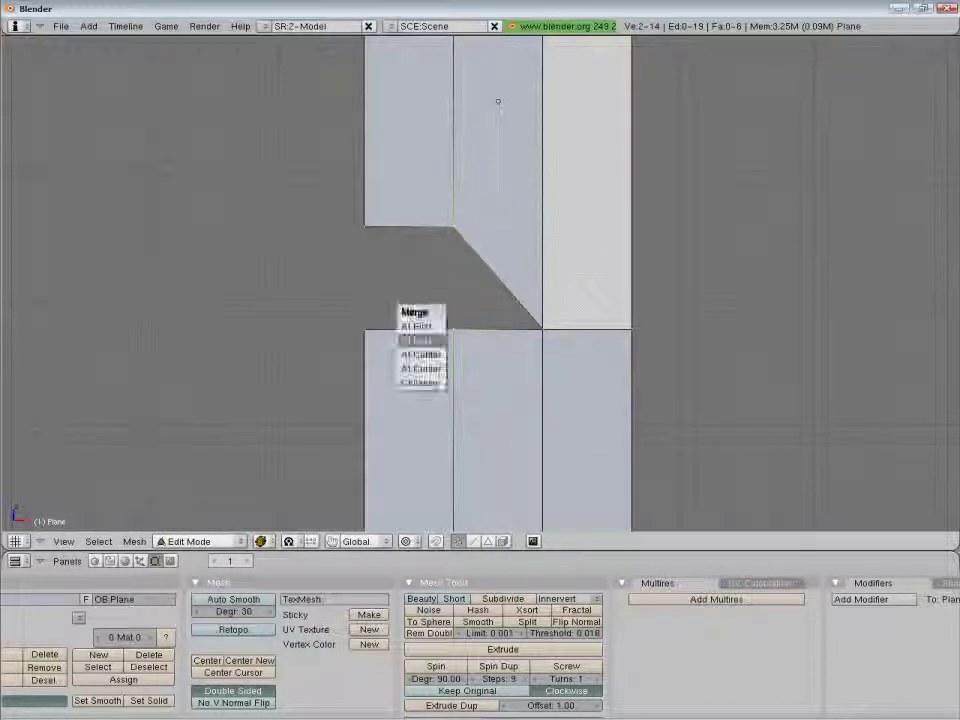
click(435, 338)
key(alt+m)
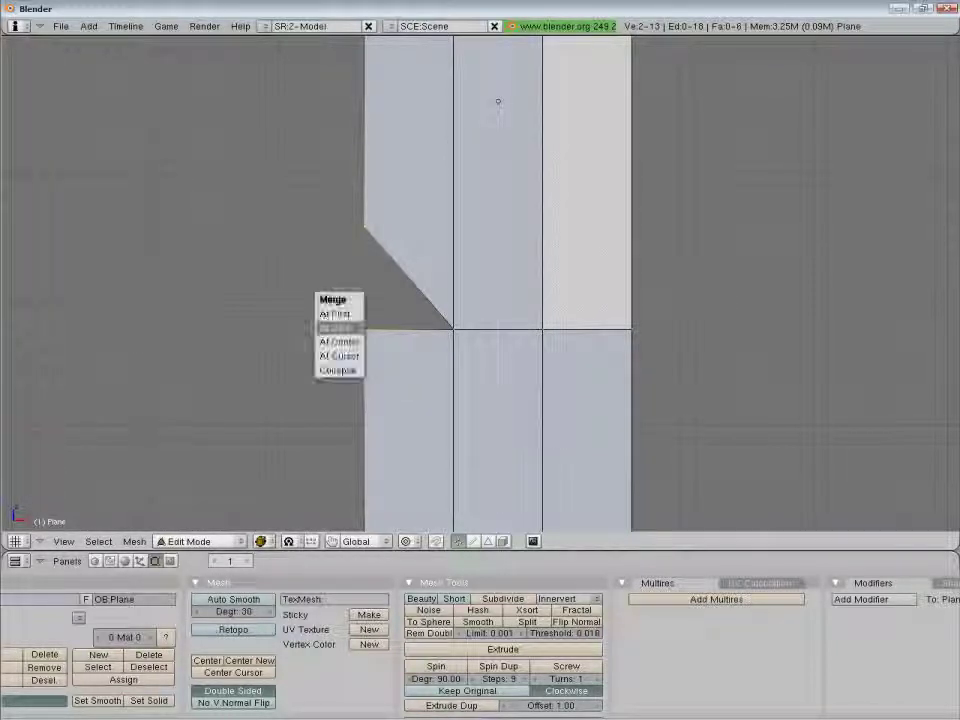
click(339, 326)
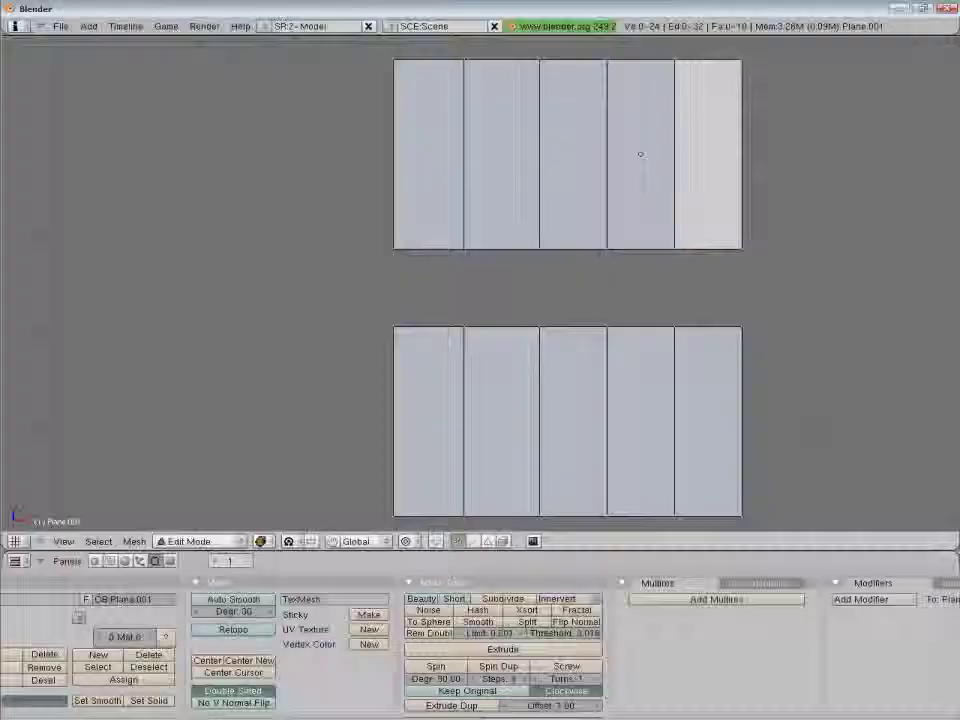
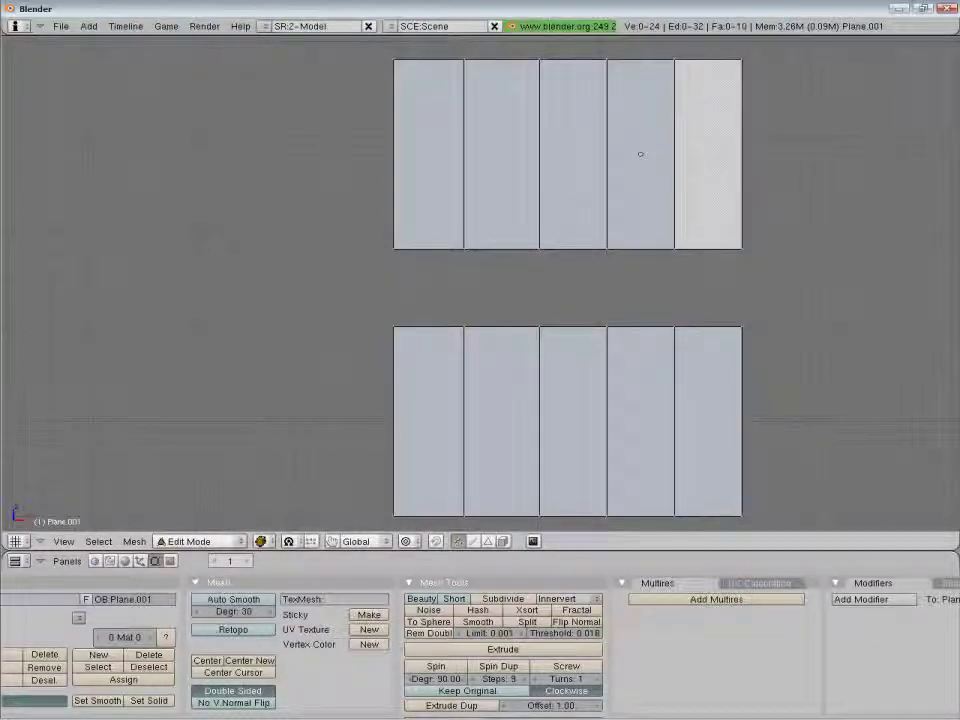
Select the facing right corner vertices of the two five-face strips and join them with an edge across the gap
right_click(740, 327)
shift+right_click(741, 248)
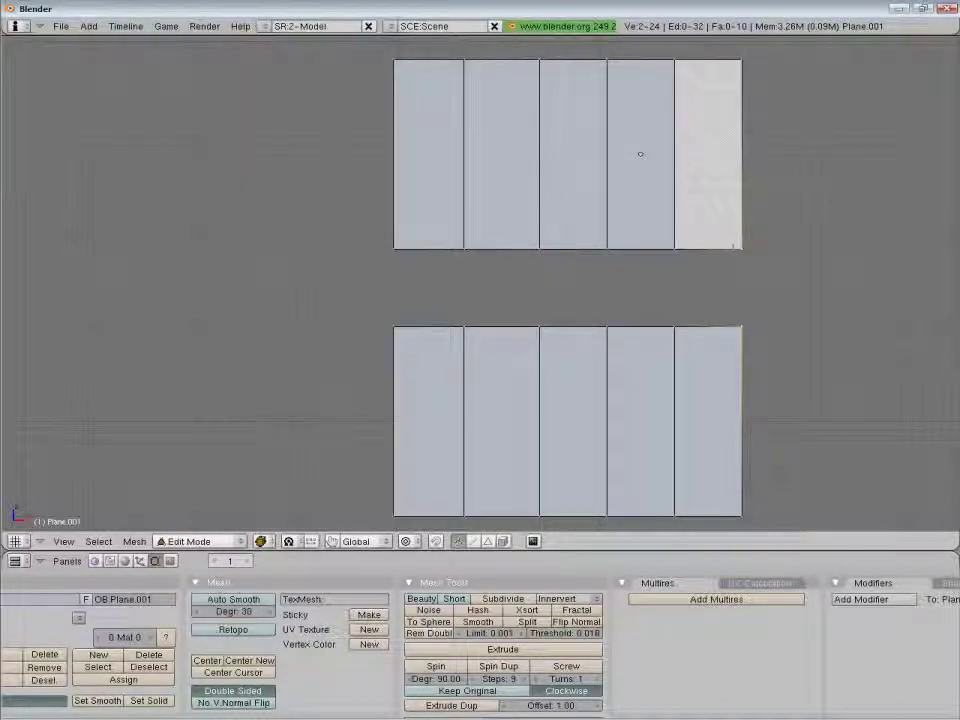
key(f)
shift+middle_drag(733, 246, 527, 247)
scroll(643, 238, up, 3)
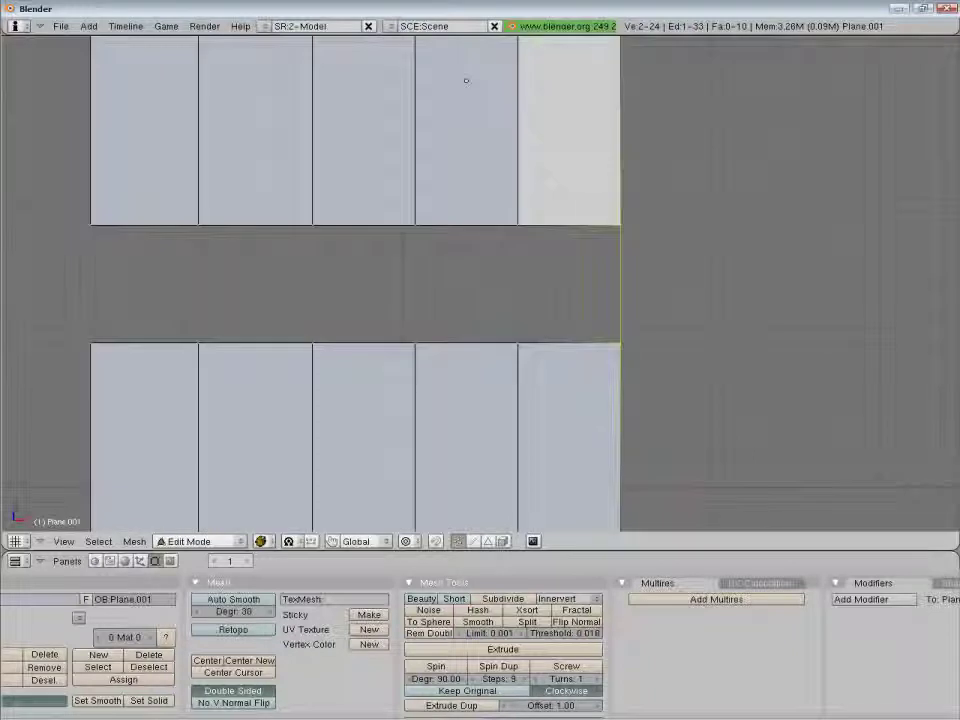
shift+middle_drag(608, 217, 653, 200)
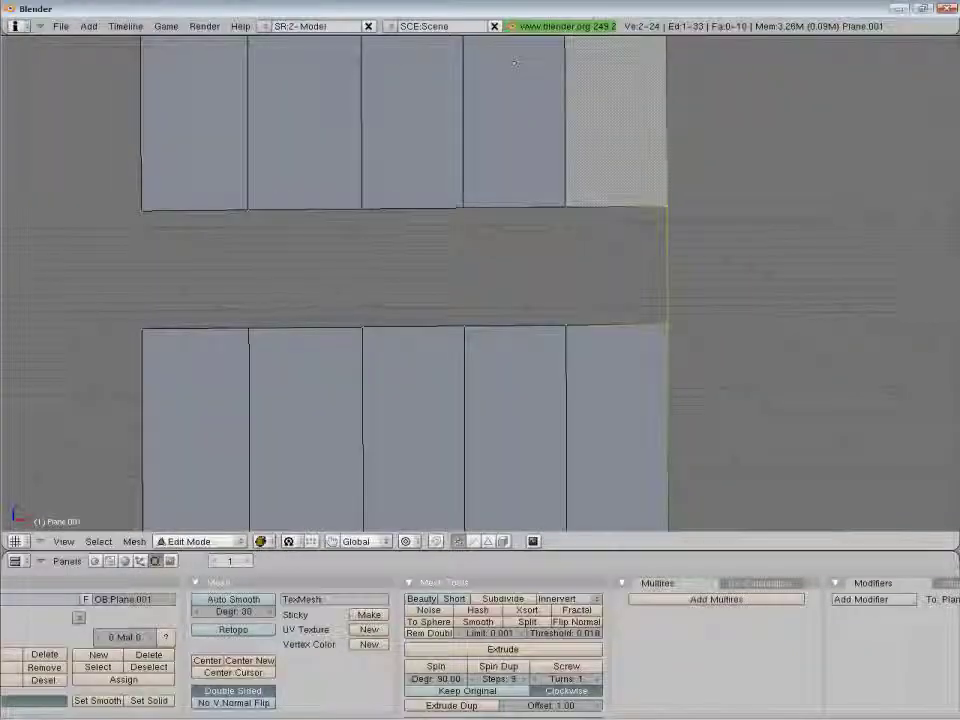
Fill the two right-hand sections of the gap between the plane strips with faces, selecting each section's corner vertices
shift+right_click(566, 324)
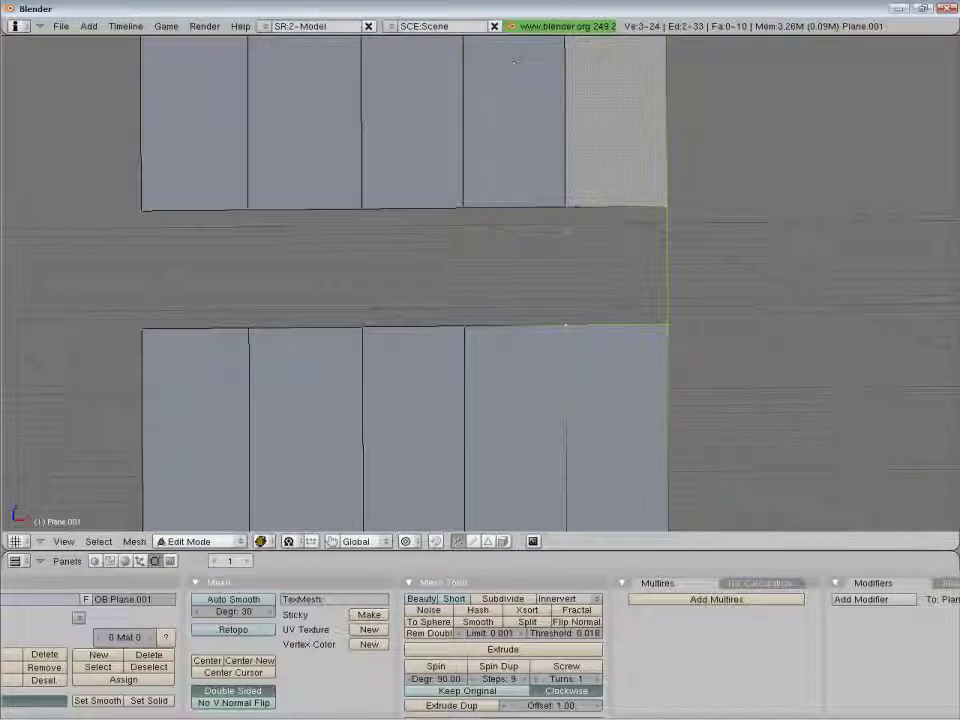
shift+right_click(566, 208)
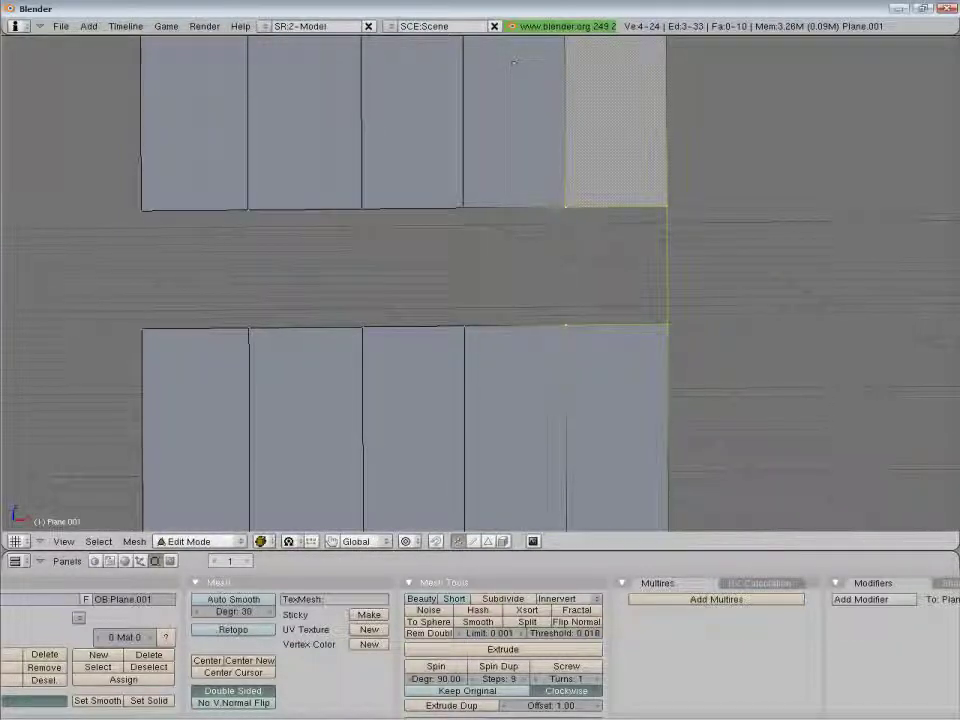
key(f)
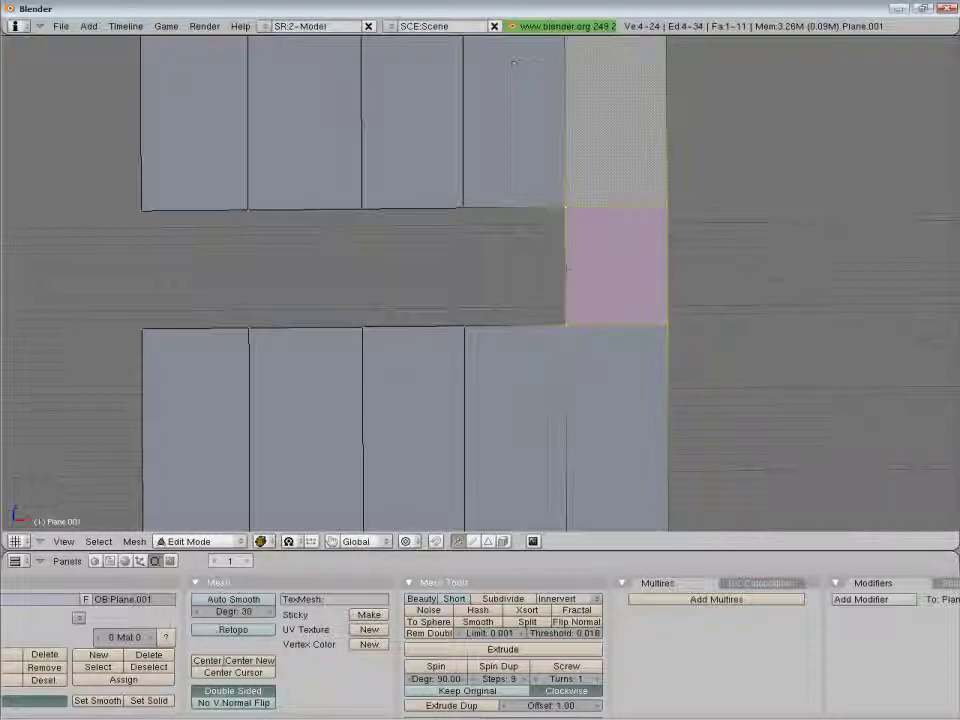
right_click(566, 325)
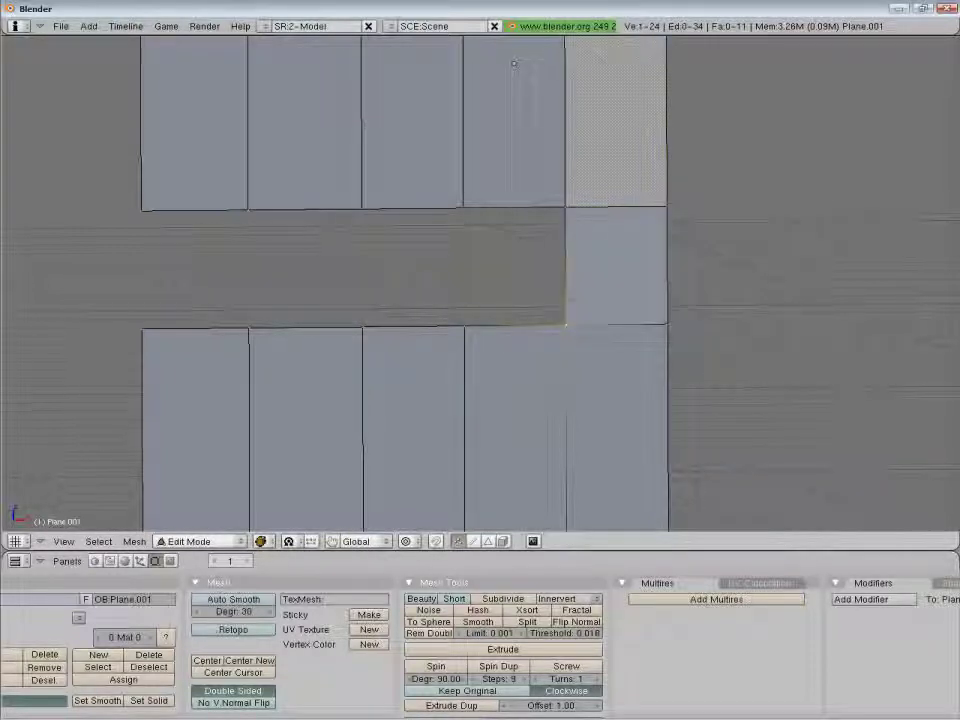
shift+right_click(566, 207)
shift+right_click(463, 208)
key(f)
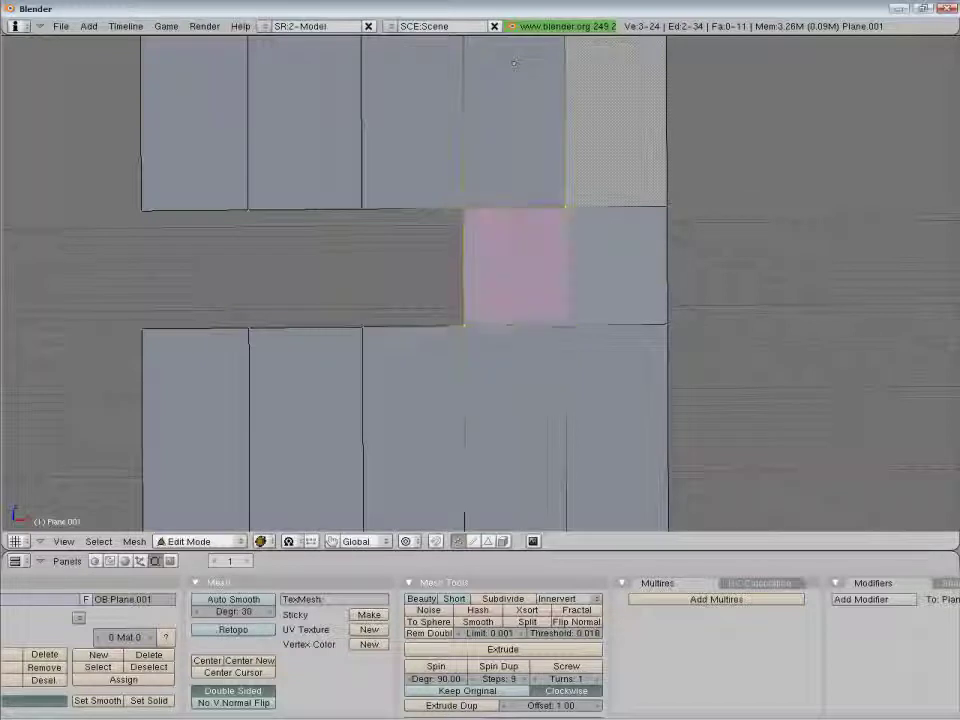
Fill the remaining three gap sections with faces by selecting each pair of facing edges, working from right to left
right_click(414, 327)
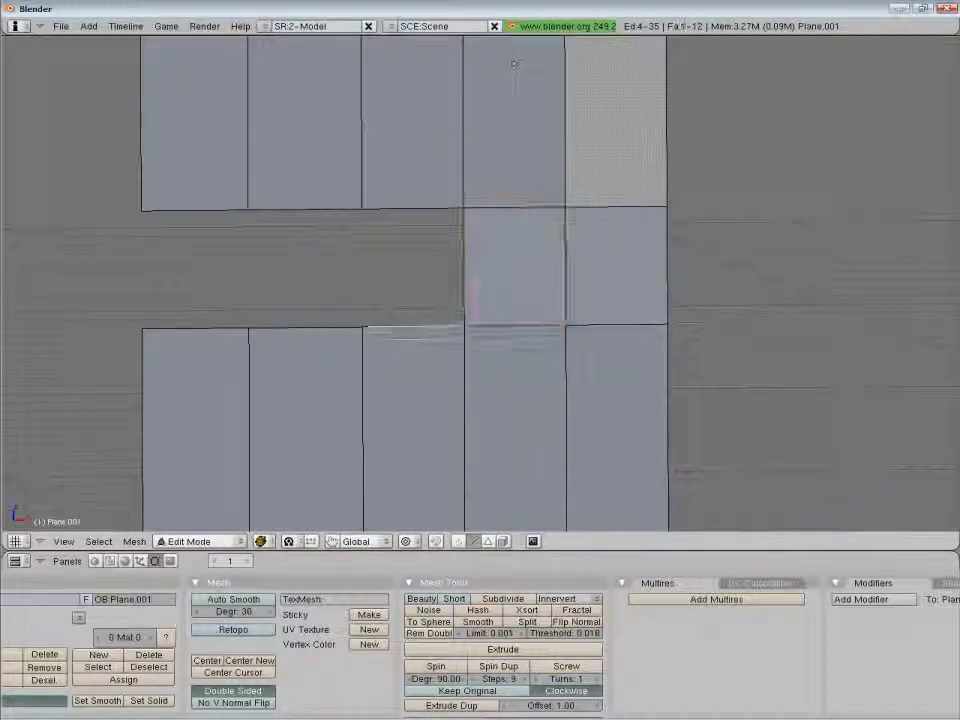
shift+right_click(413, 209)
key(f)
right_click(298, 208)
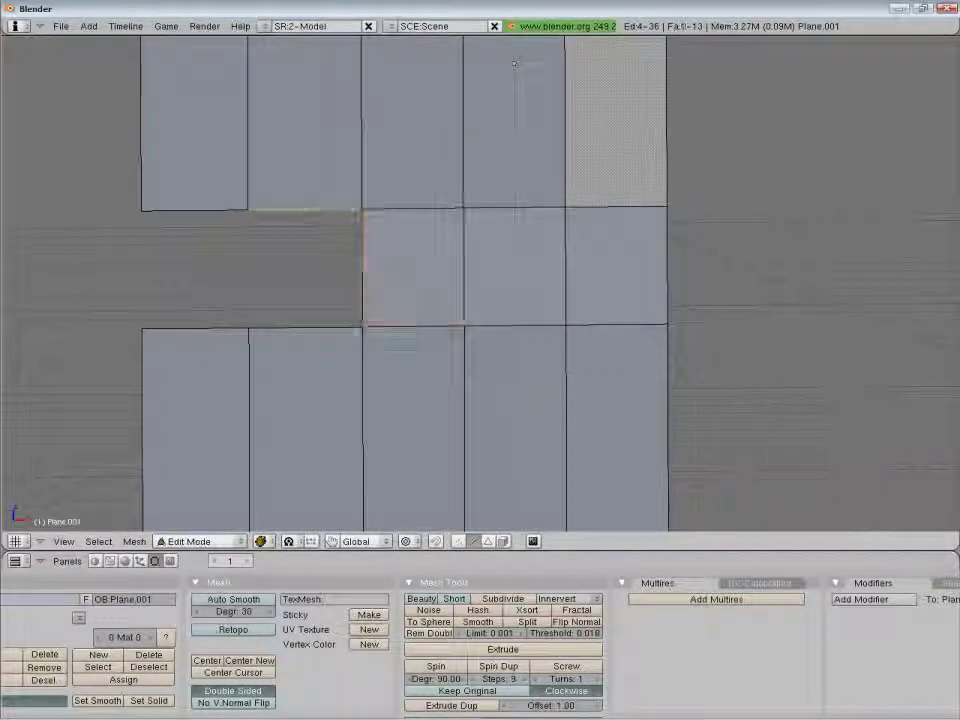
shift+right_click(295, 328)
key(f)
right_click(195, 210)
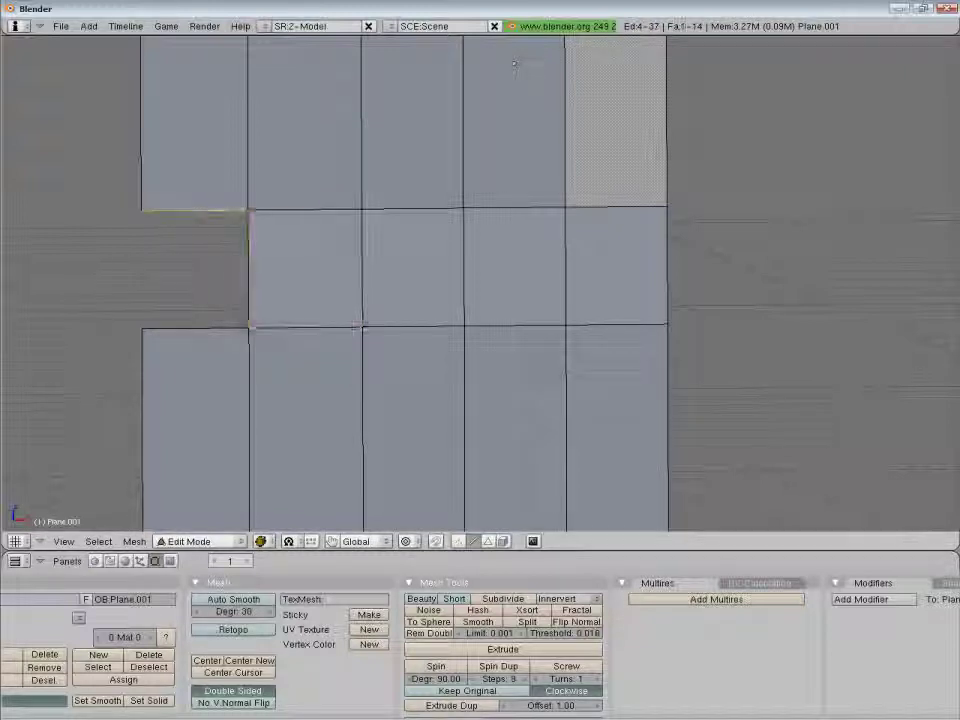
shift+right_click(195, 328)
key(f)
scroll(514, 64, down, 4)
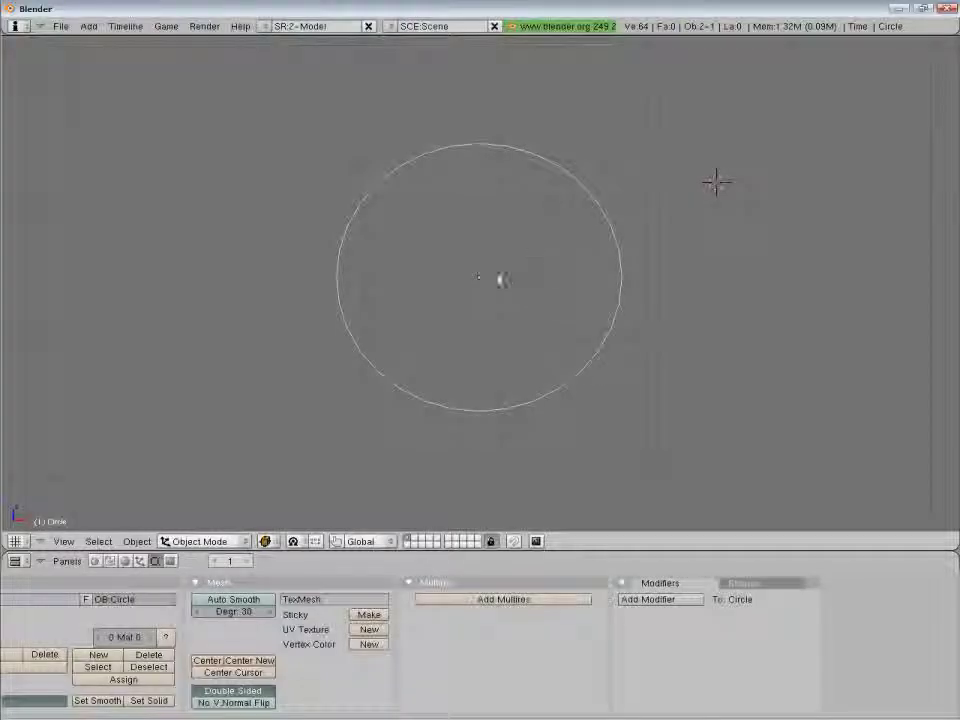
Place the 3D cursor near the circle's centre, enter Edit Mode and fill the whole circle with faces
click(493, 276)
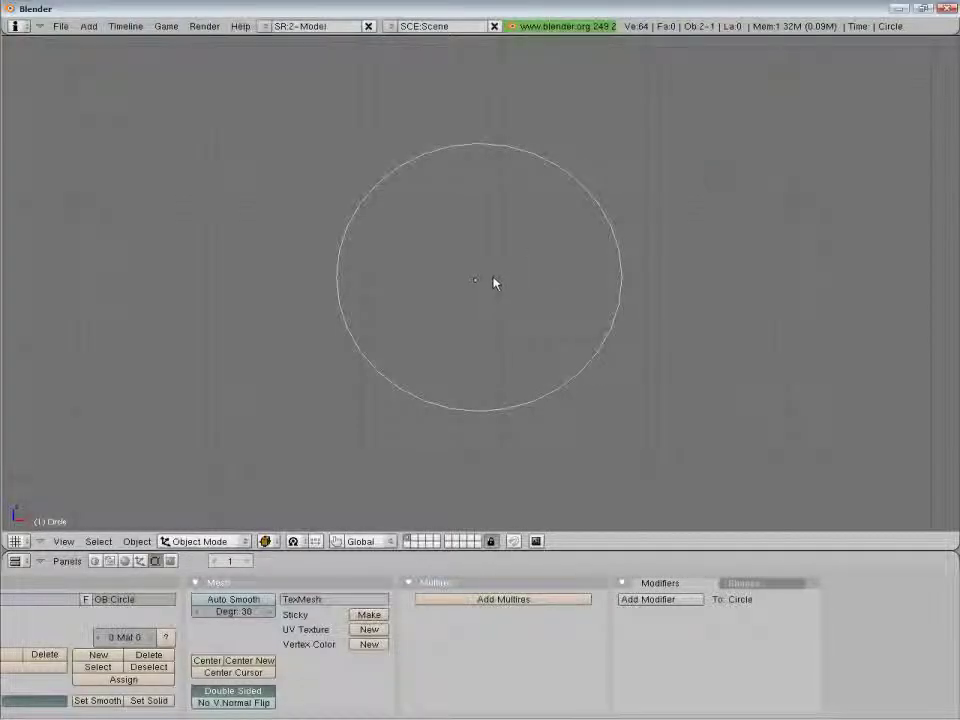
scroll(495, 281, up, 2)
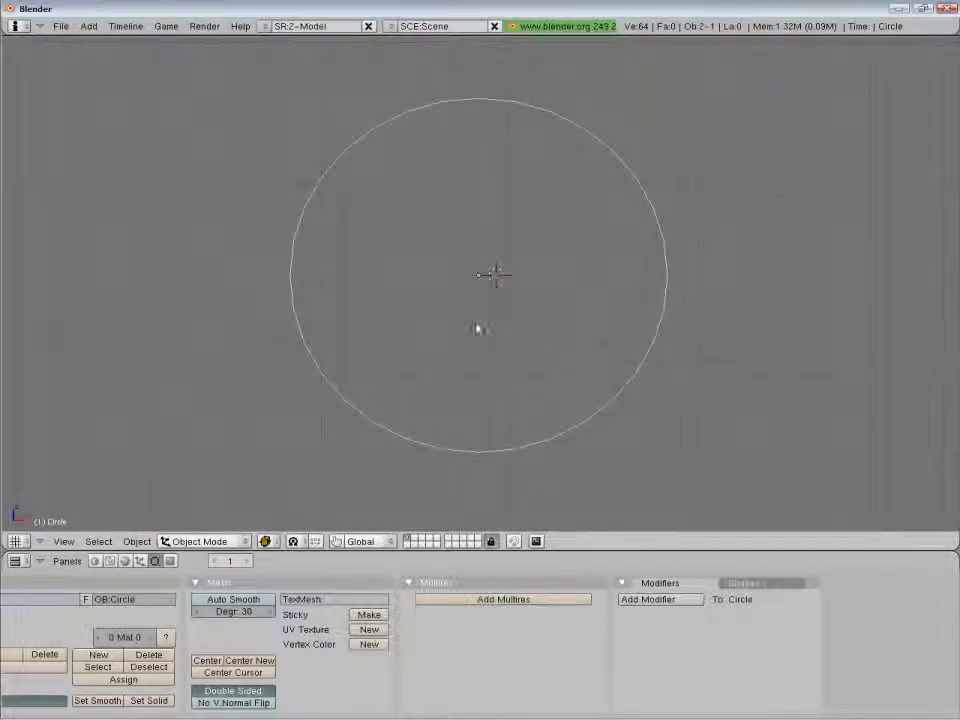
middle_drag(478, 328, 455, 155)
key(Tab)
key(KP_1)
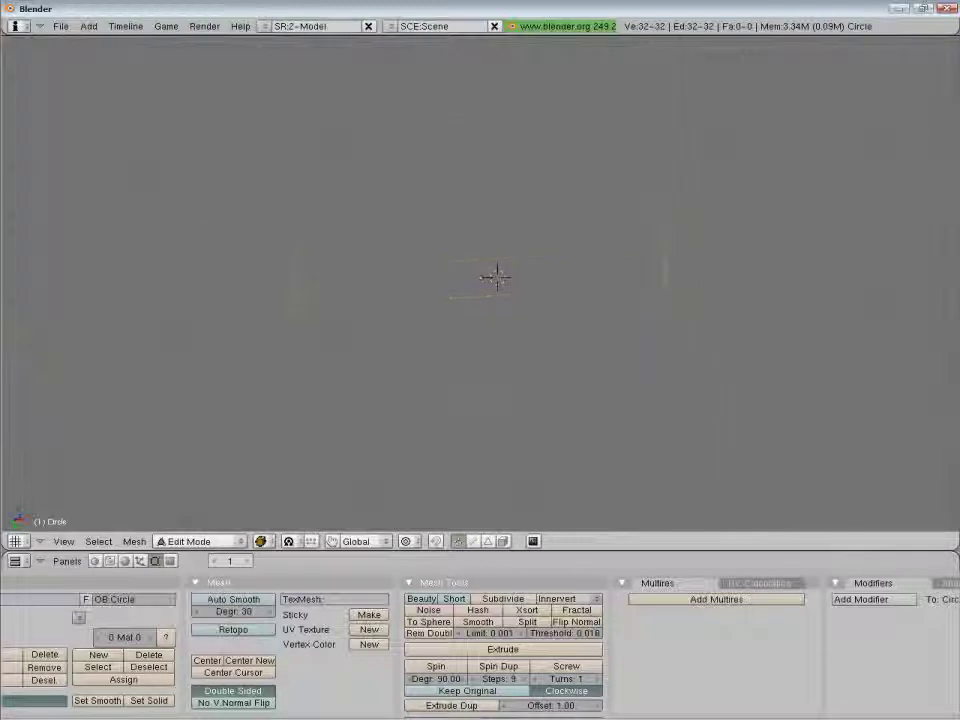
key(a)
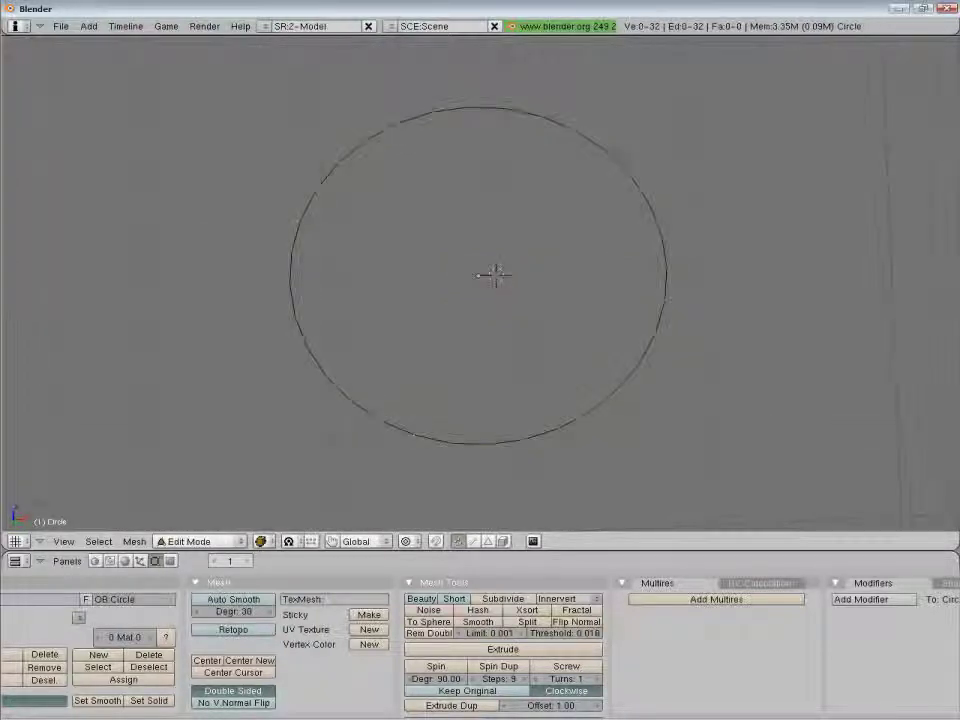
key(a)
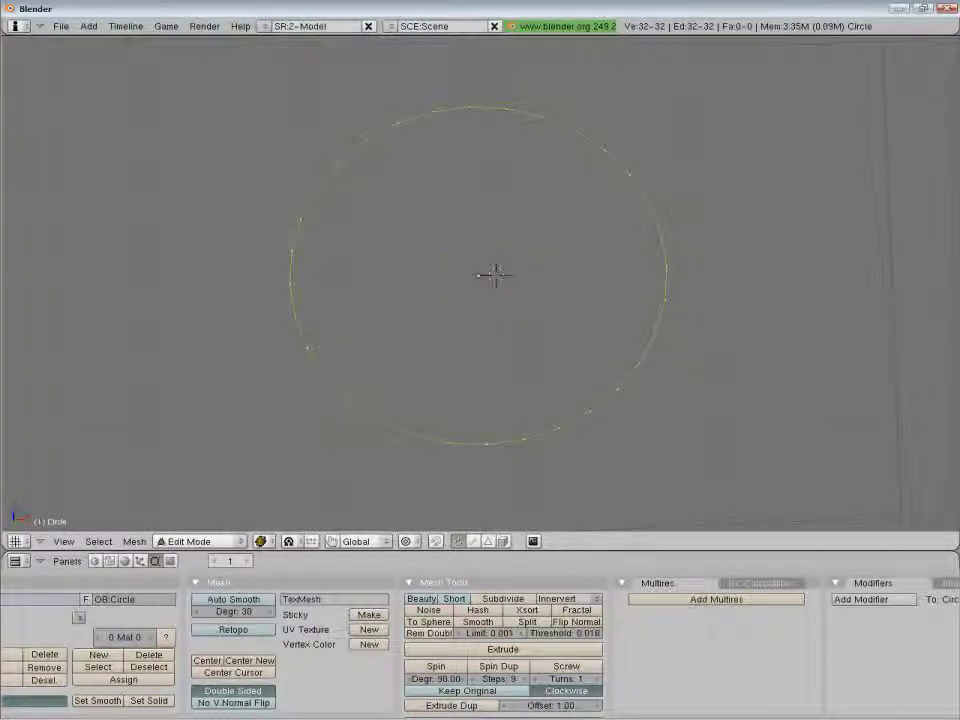
key(shift+f)
key(a)
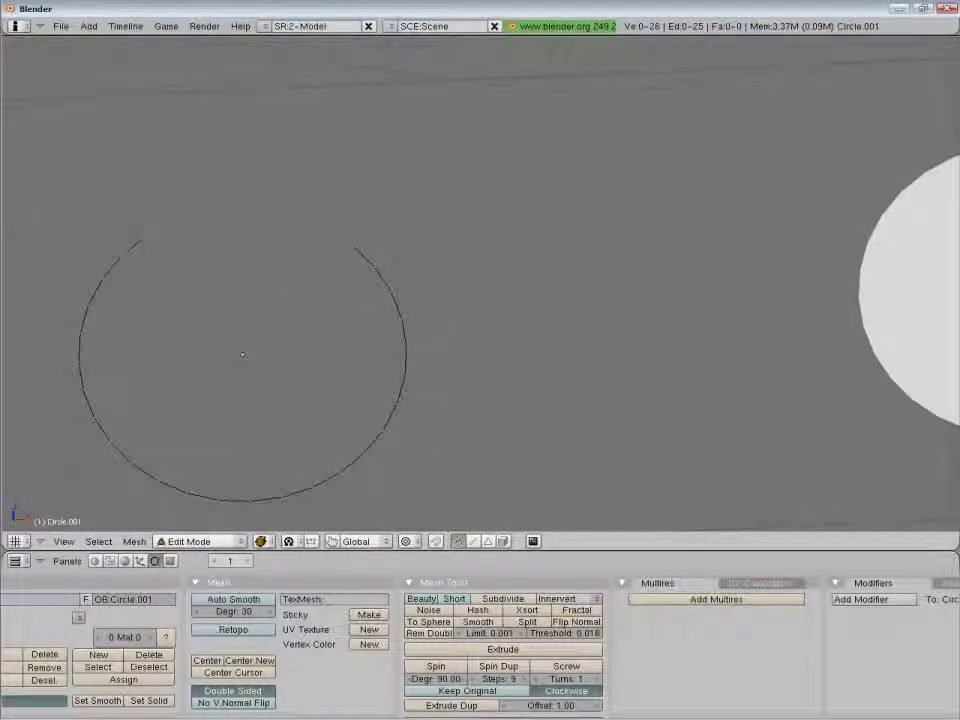
Select the two end vertices of the open circle and join them with an edge
shift+middle_drag(242, 354, 503, 281)
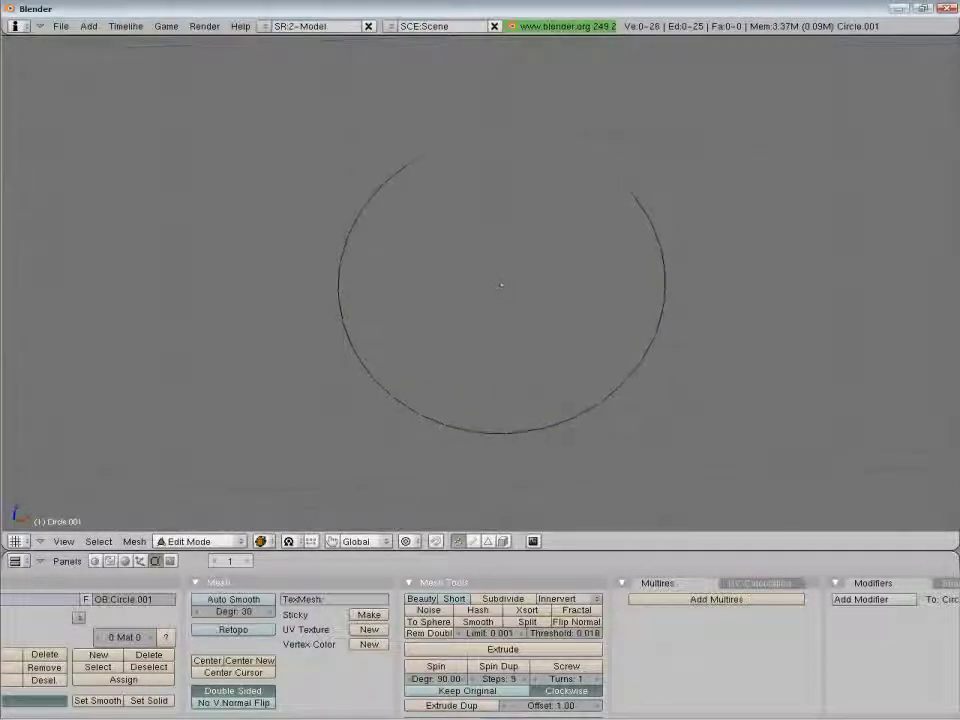
key(a)
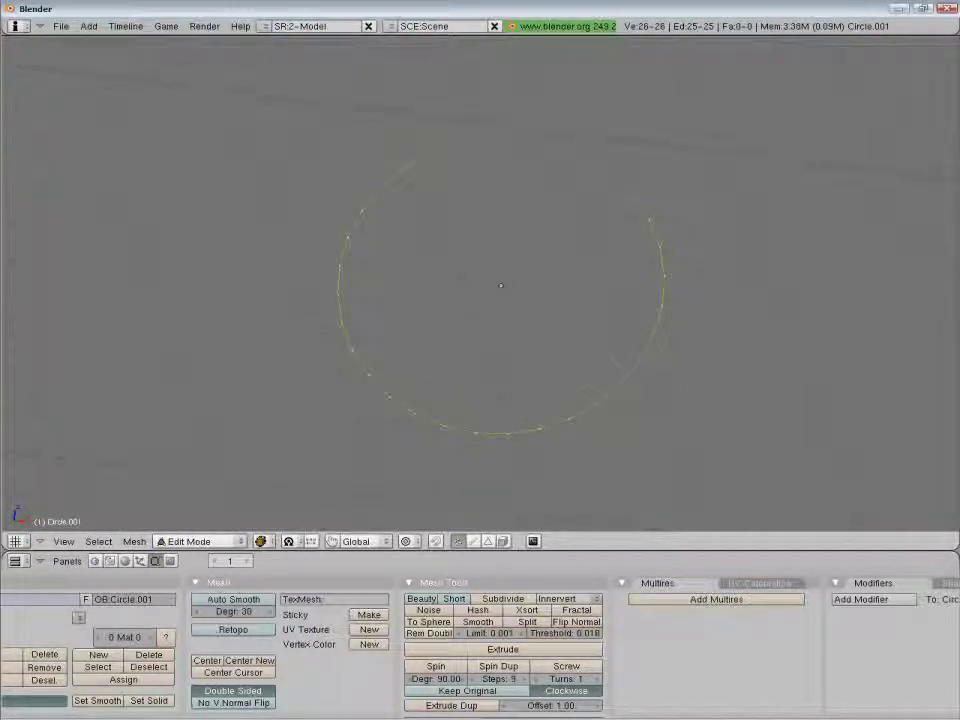
key(a)
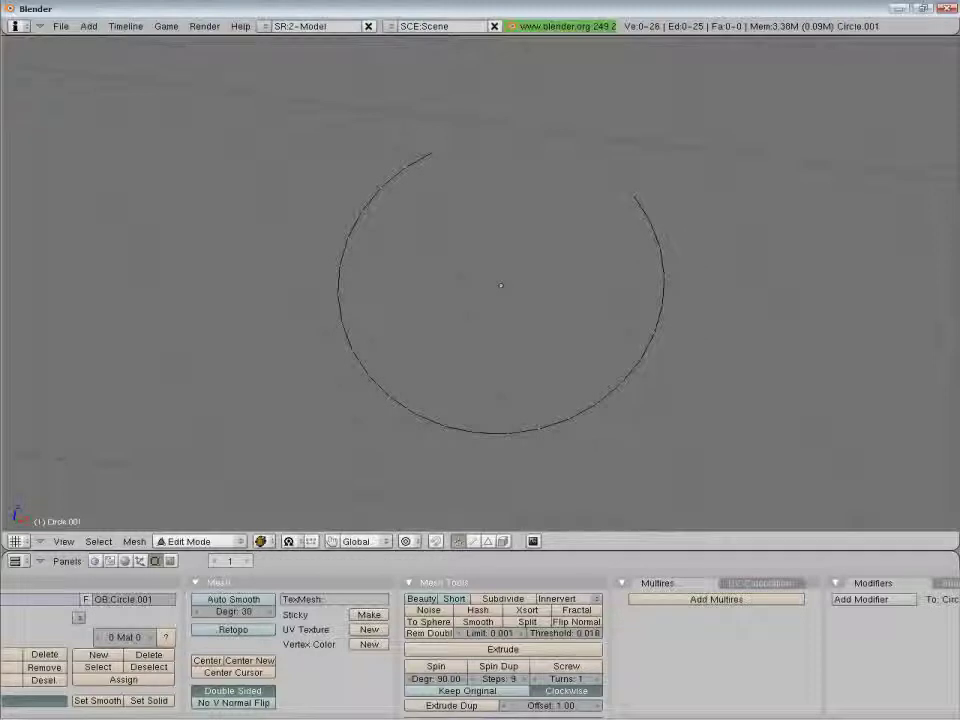
right_click(634, 196)
shift+right_click(420, 160)
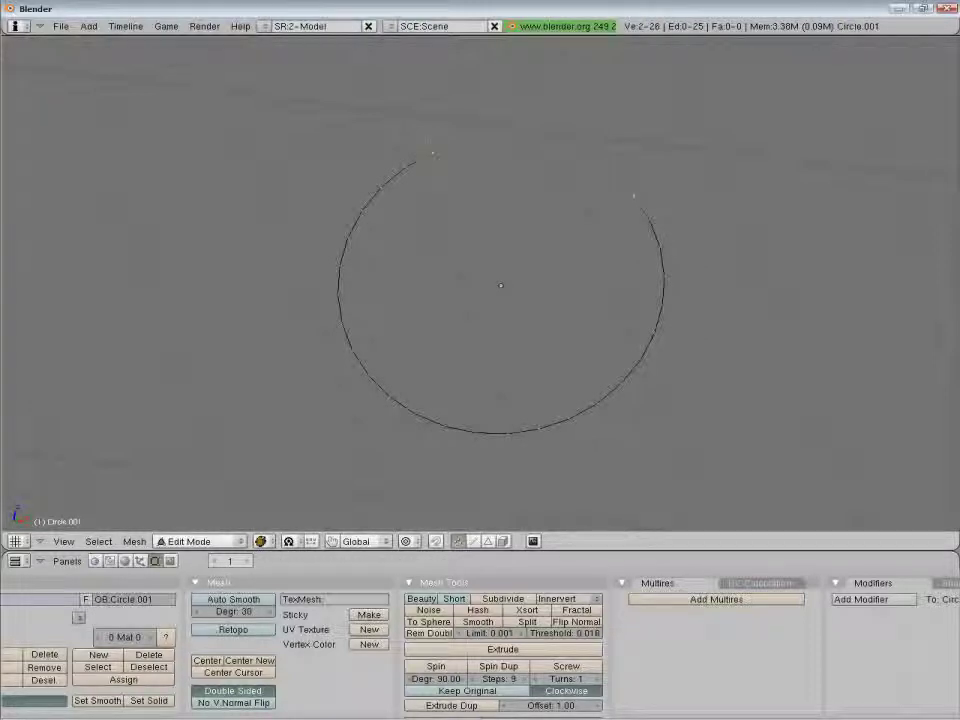
Select the whole closed outline, fill it with triangular faces, and leave Edit Mode
key(a)
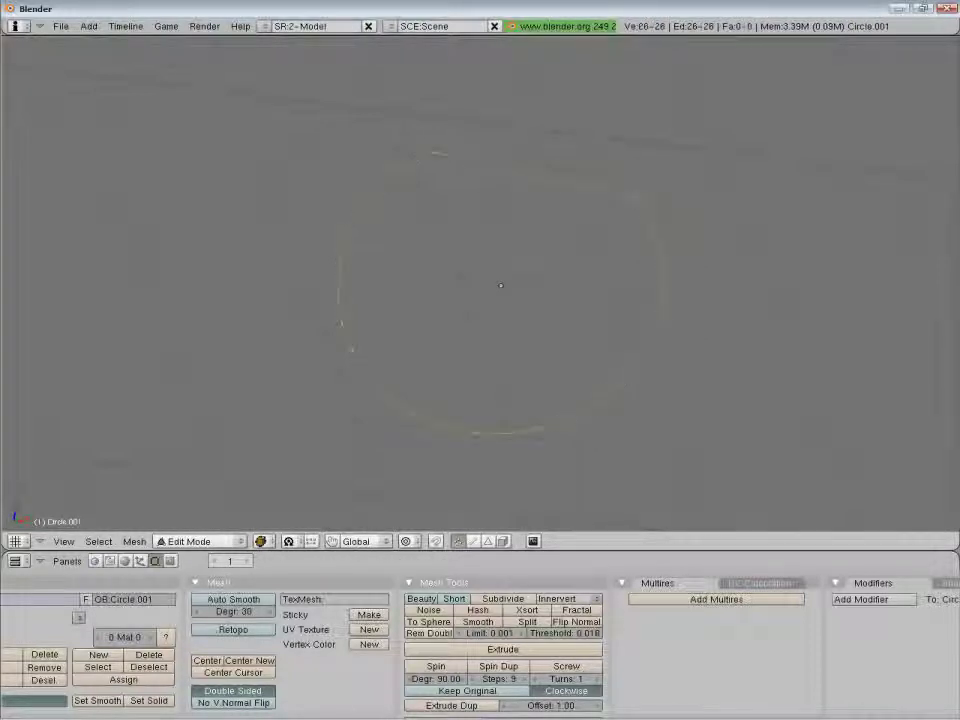
key(shift+f)
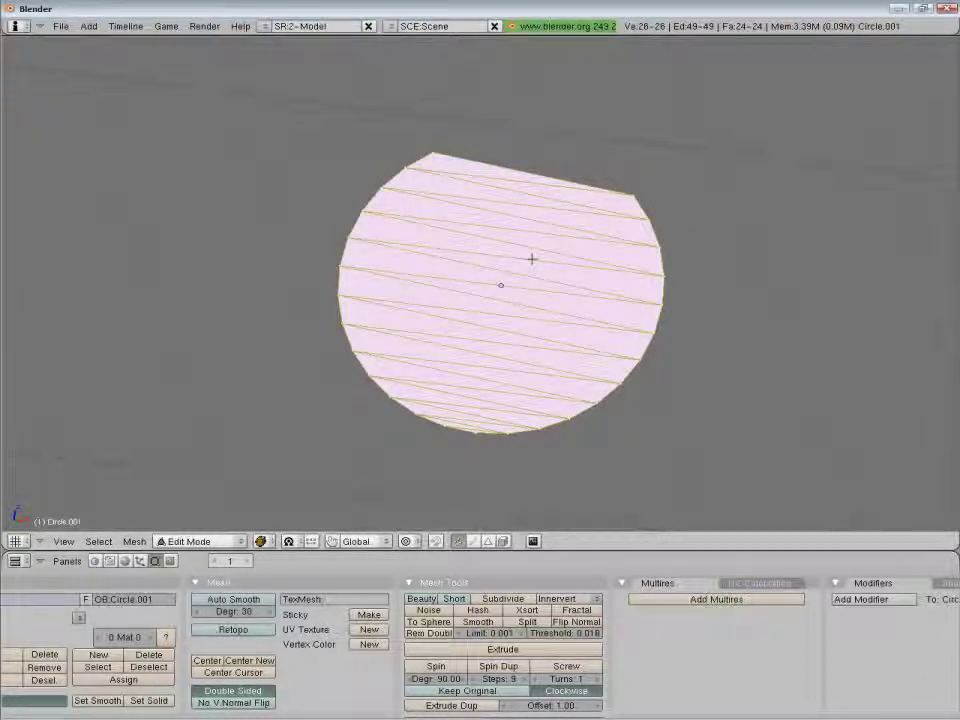
key(a)
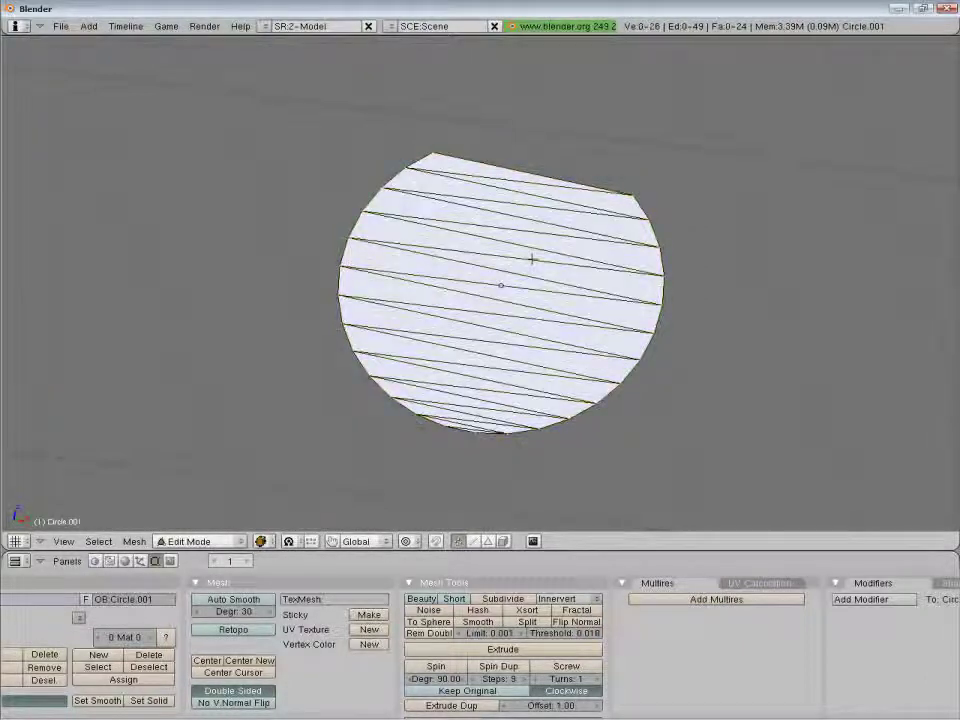
key(Tab)
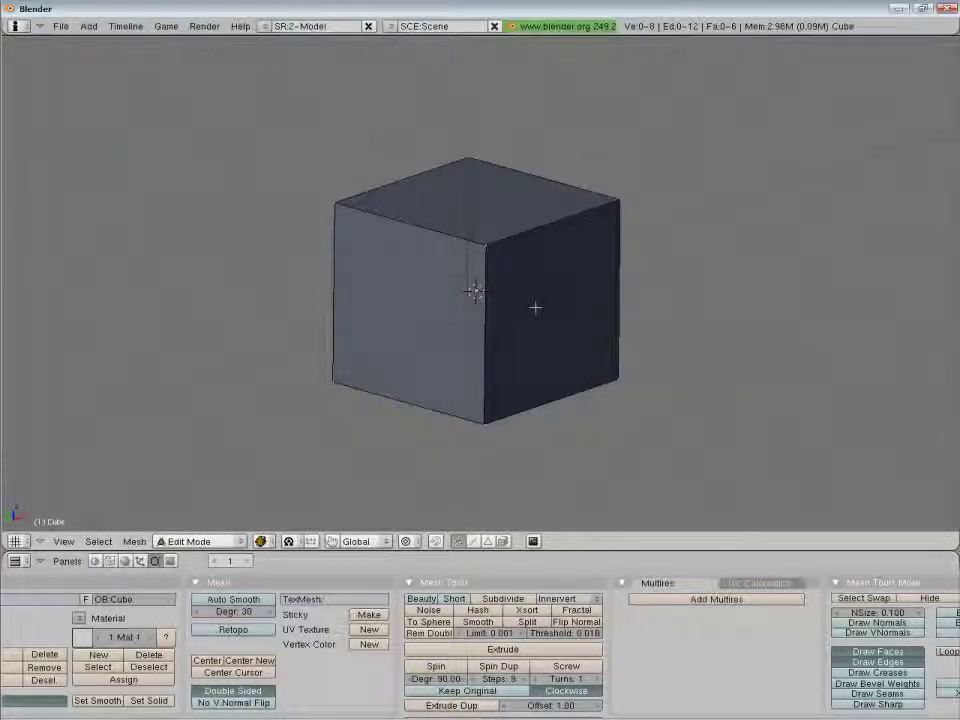
Select the whole cube and convert all its faces to triangles
middle_drag(535, 307, 532, 304)
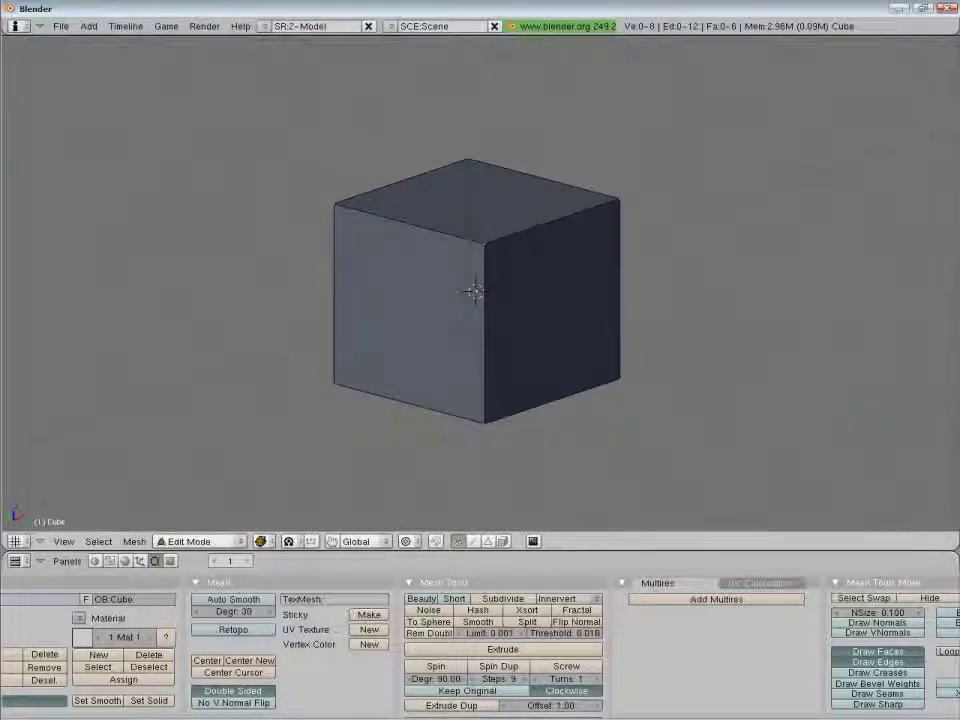
key(a)
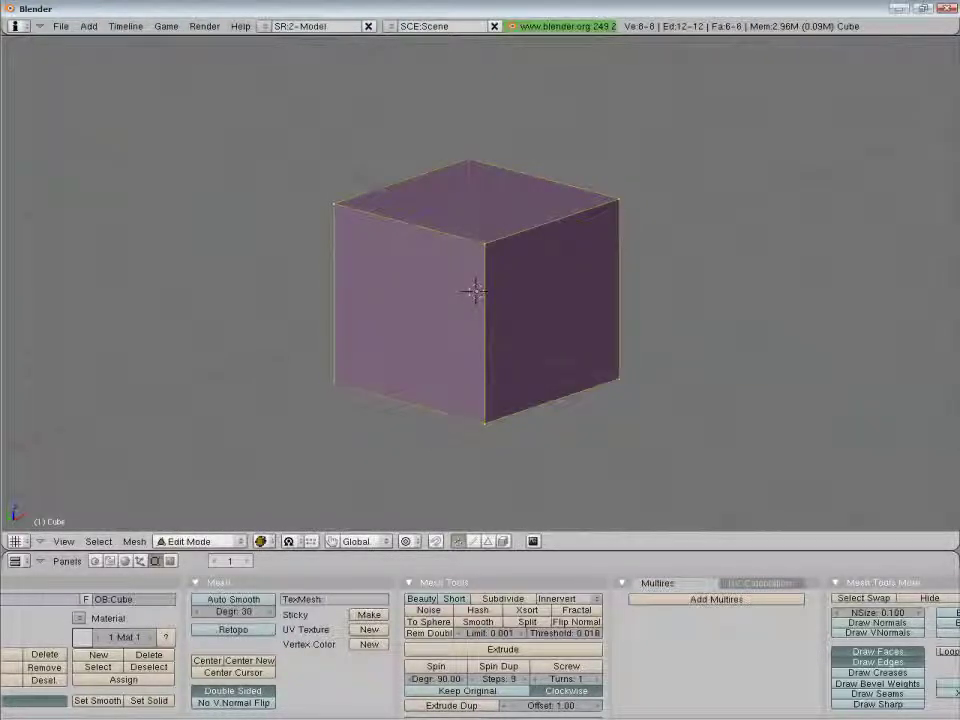
key(ctrl+t)
key(a)
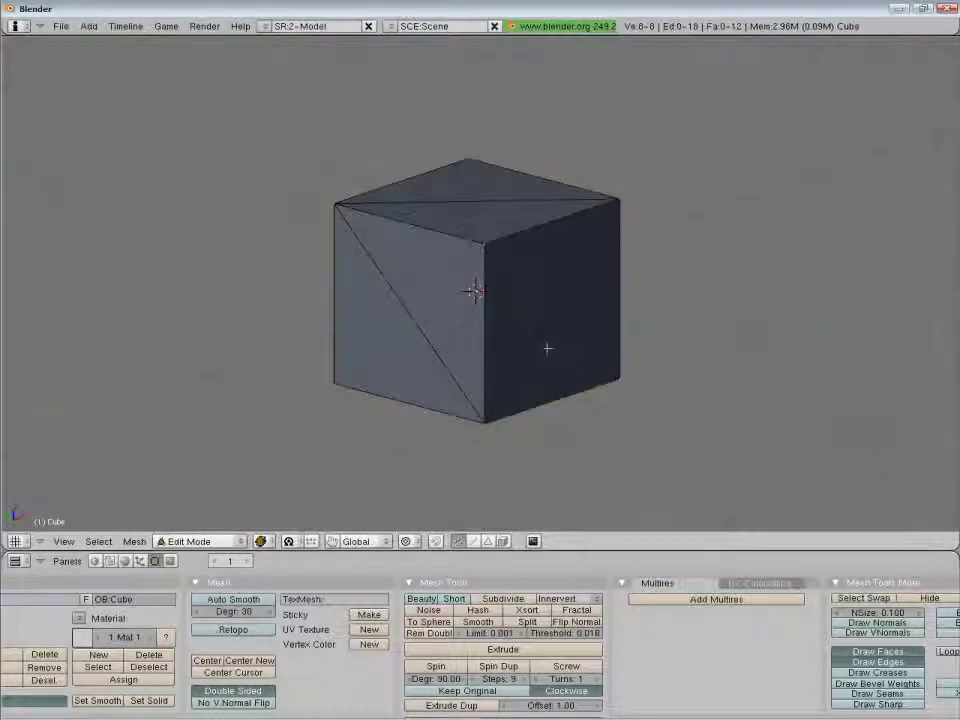
middle_drag(546, 347, 489, 334)
key(a)
key(a)
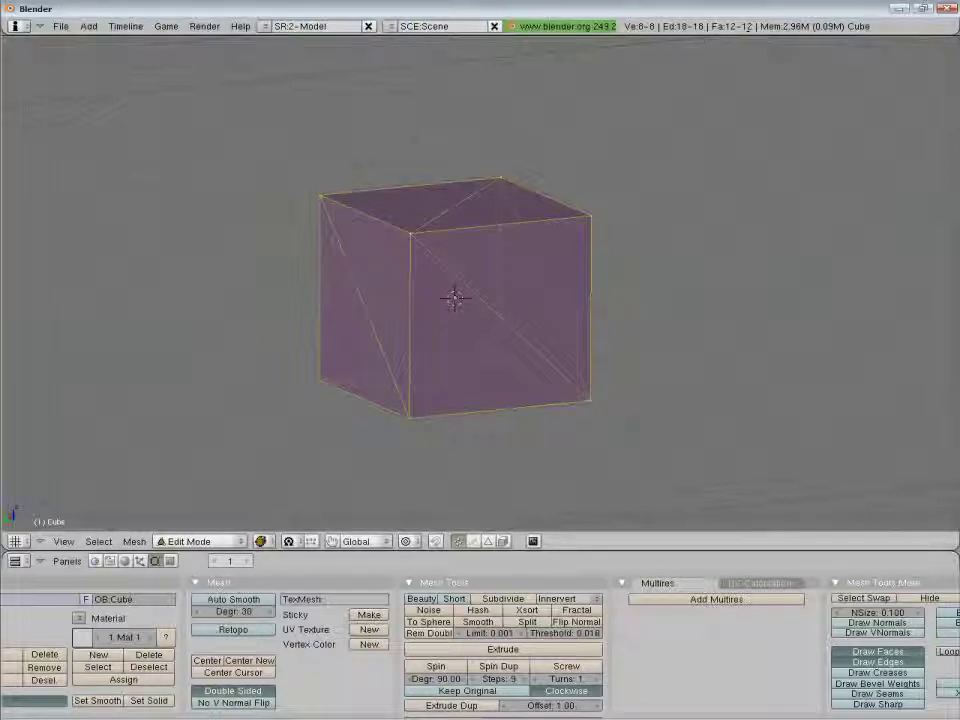
In face select mode, select the two triangles on the cube's front side and join them into one quad
middle_drag(500, 268, 452, 292)
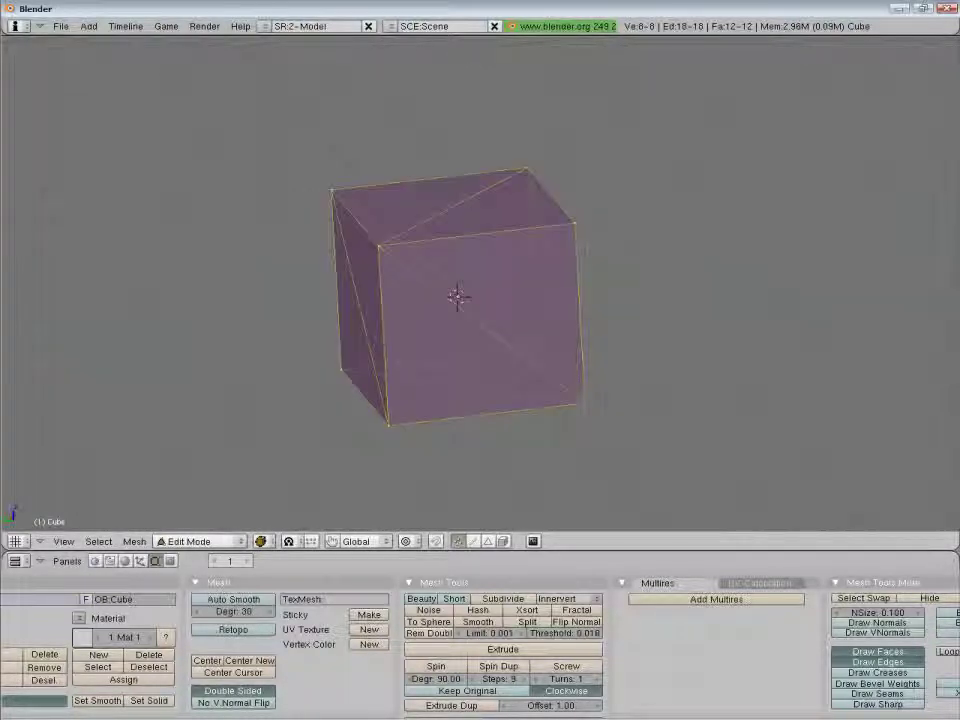
click(487, 541)
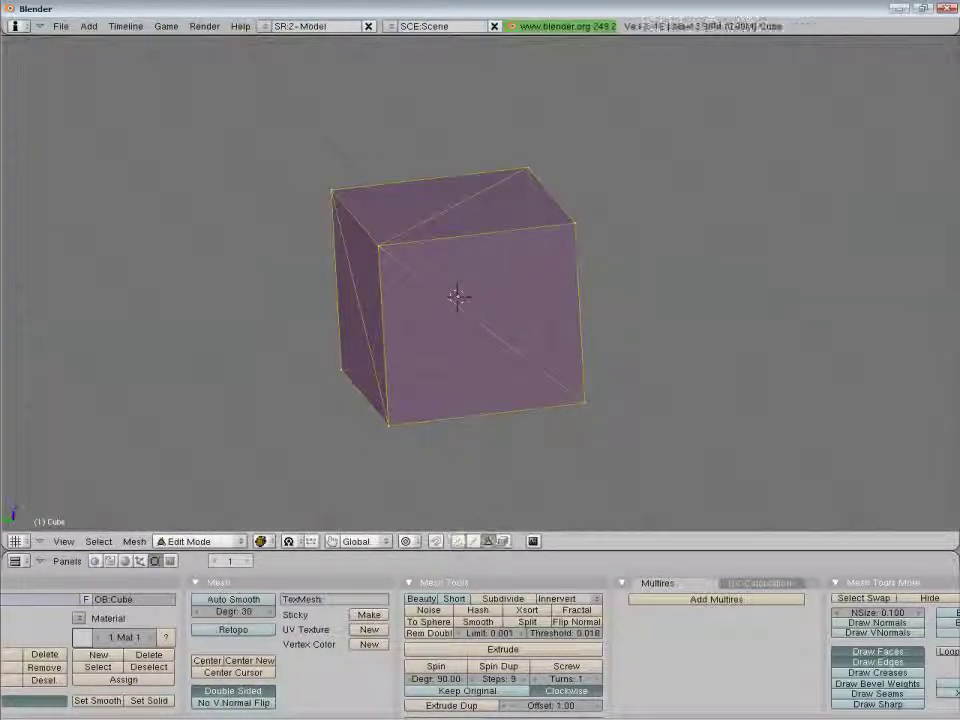
key(a)
middle_drag(484, 366, 567, 348)
right_click(474, 360)
shift+right_click(579, 326)
key(alt+j)
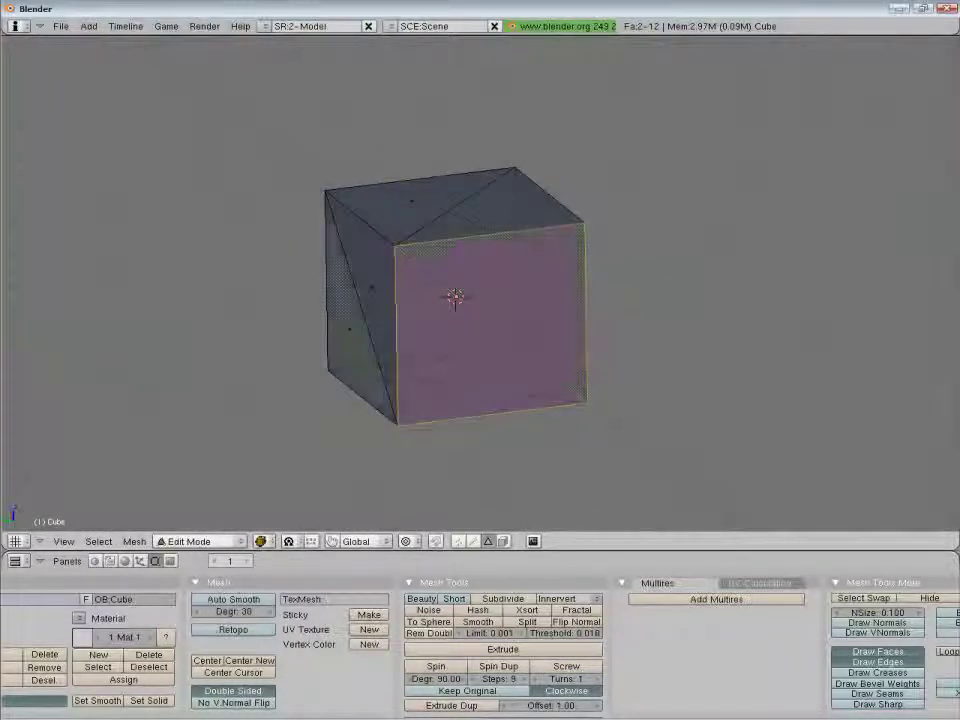
Convert the cube's triangular faces back into quads across the whole mesh
scroll(442, 302, up, 3)
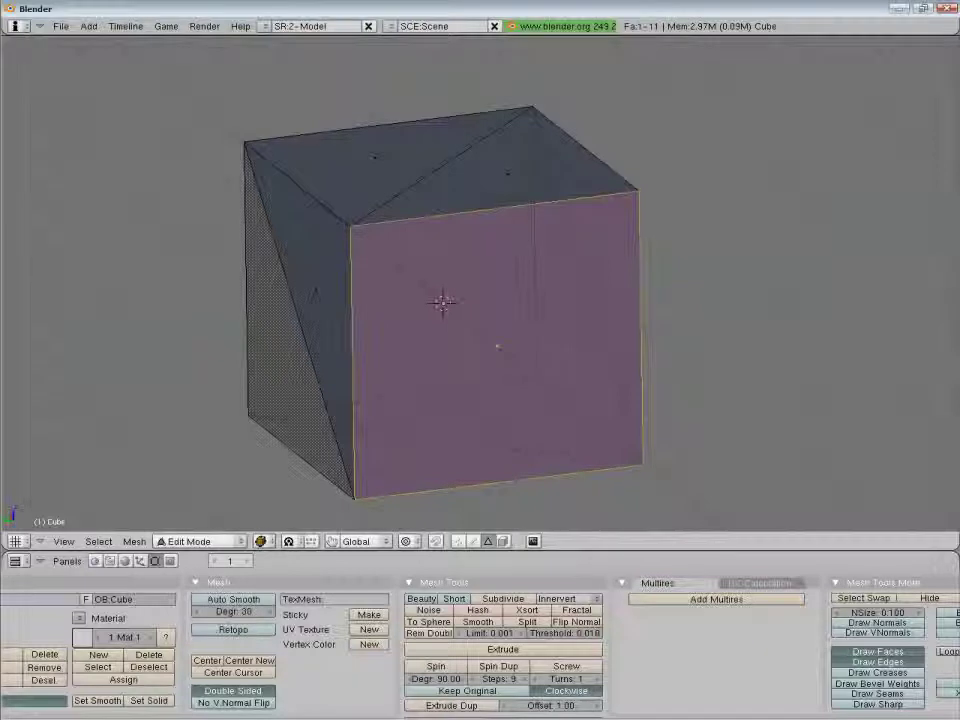
middle_drag(442, 302, 615, 398)
key(a)
key(a)
key(alt+j)
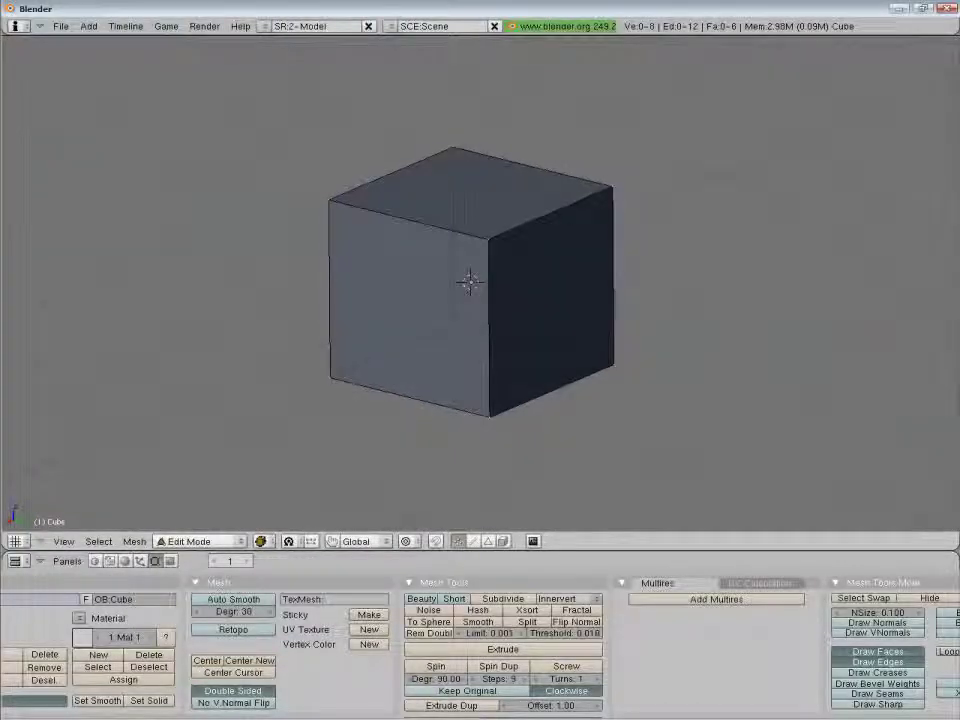
Select the entire cube and subdivide it once
key(a)
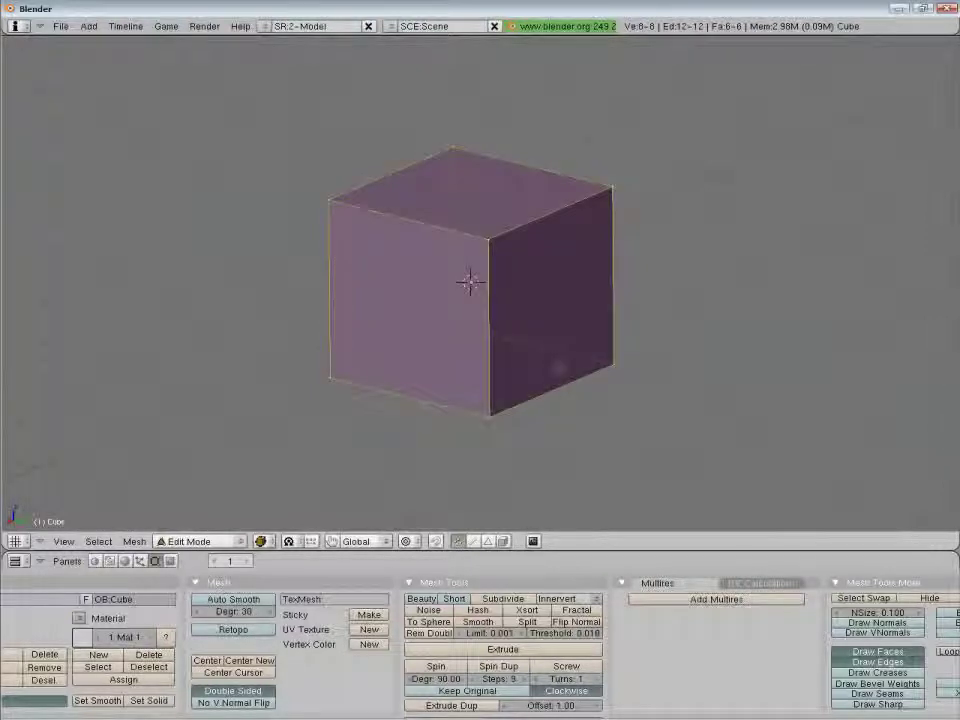
shift+middle_drag(545, 326, 532, 338)
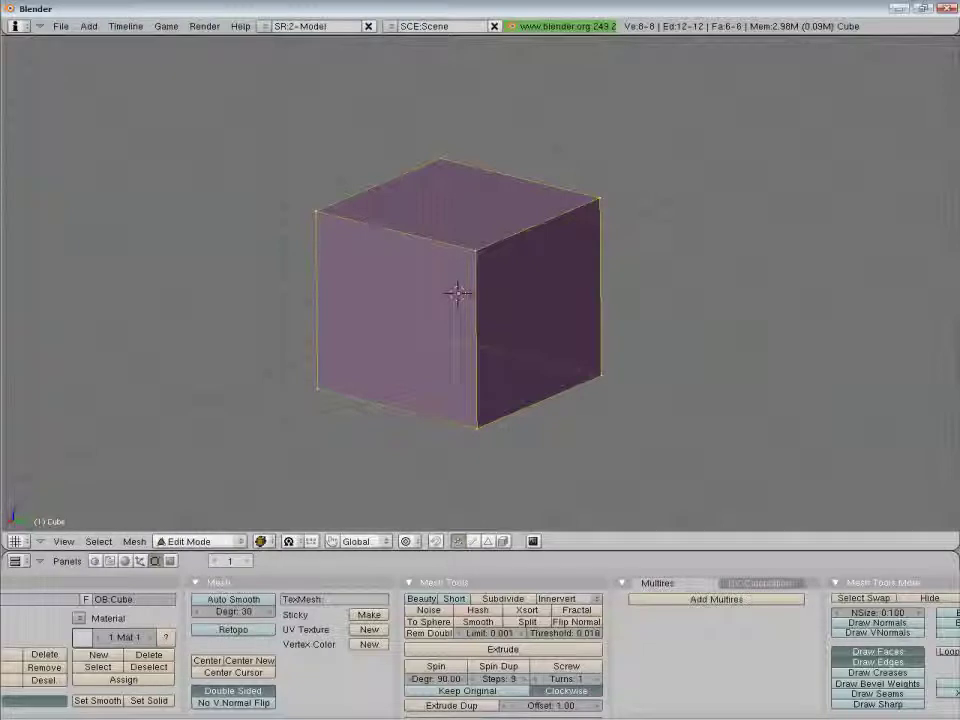
key(w)
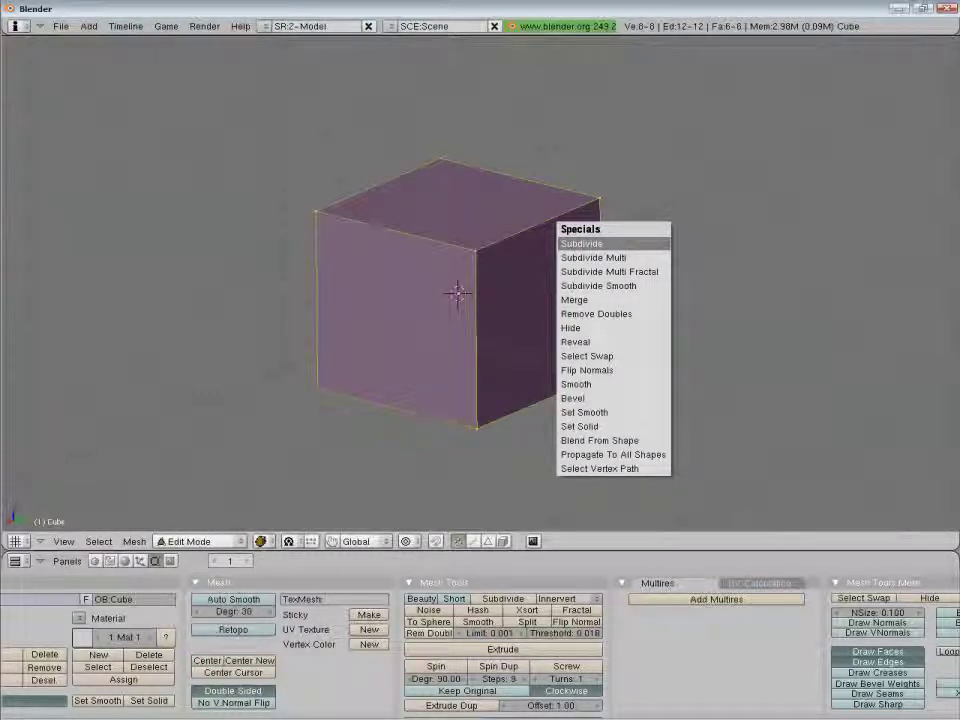
key(Return)
Try Remove Doubles on the subdivided cube and undo the subdivision
key(w)
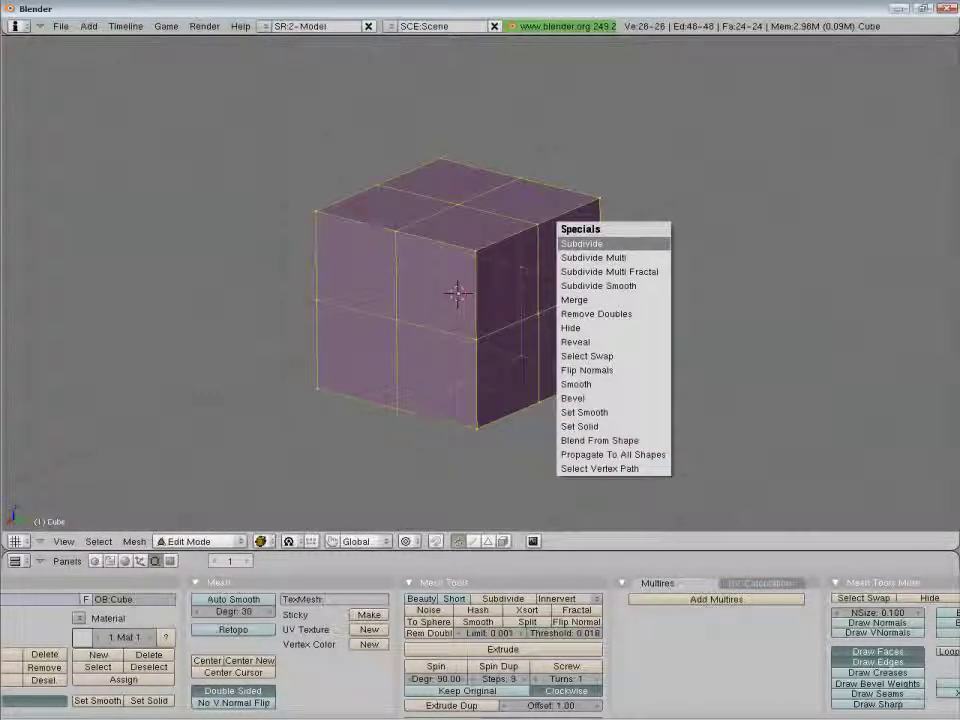
key(Down)
key(Down)
key(Down)
key(Up)
key(Up)
key(Up)
key(Down)
key(Down)
key(Down)
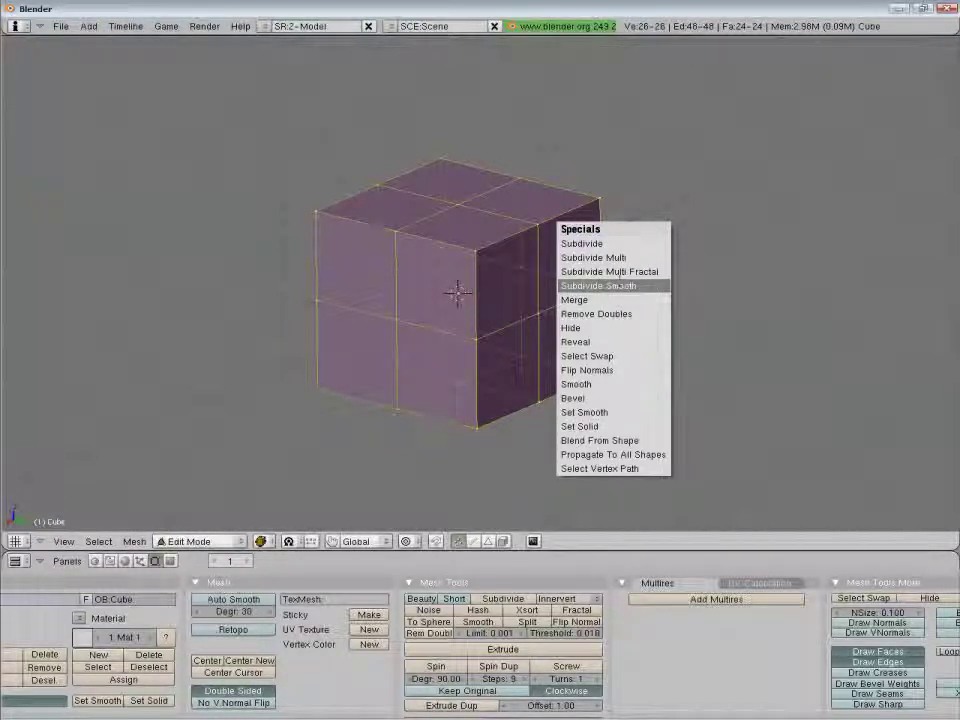
key(Down)
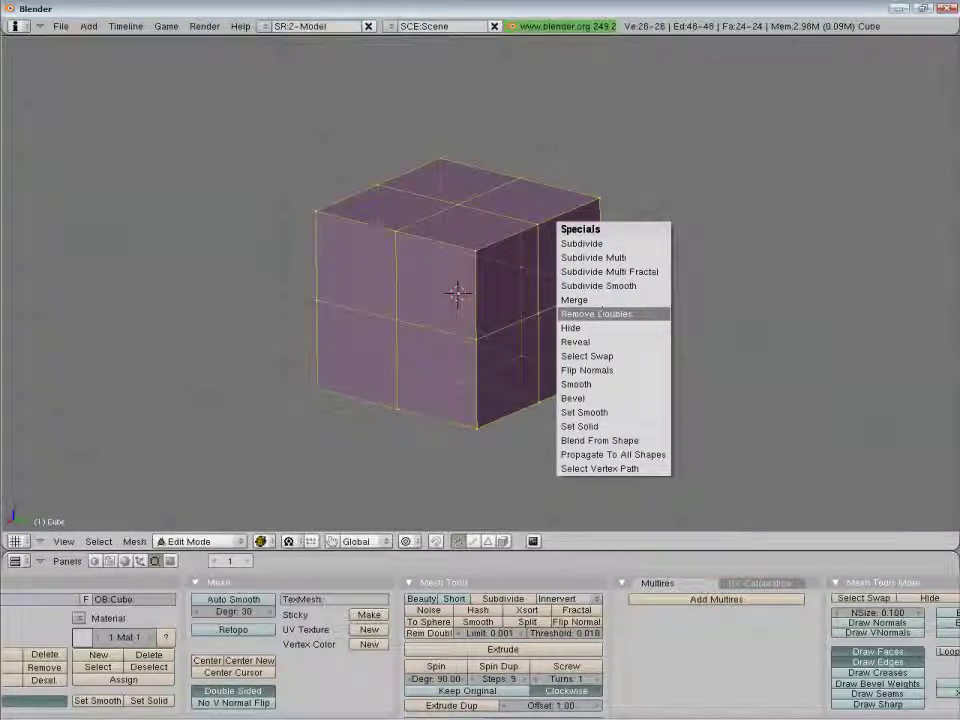
click(597, 313)
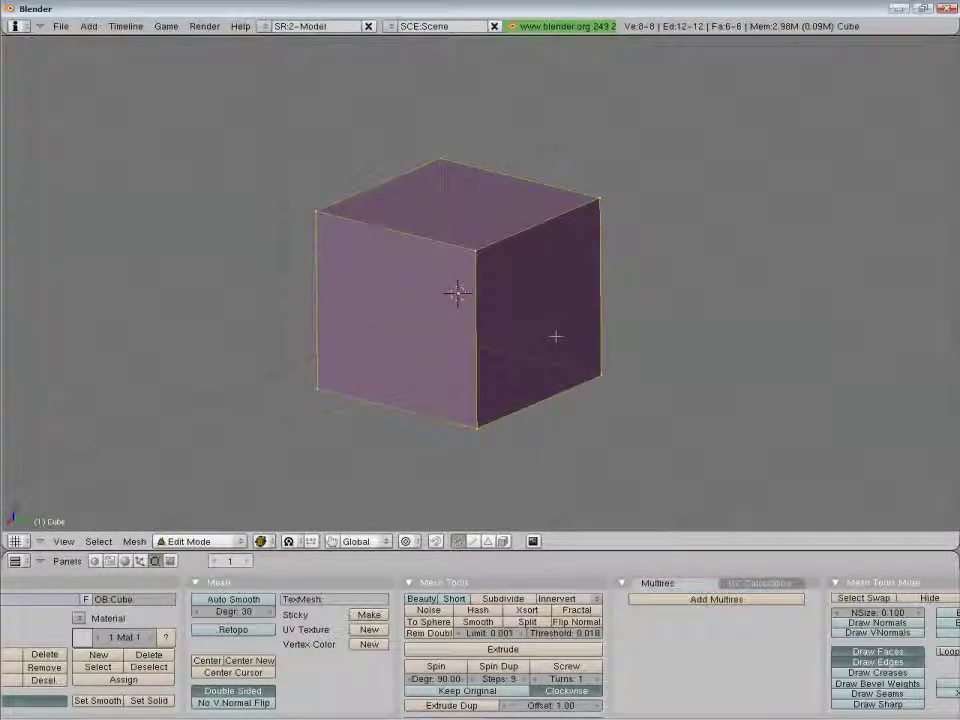
Duplicate the whole cube in place, leaving the copy exactly over the original, and clear the selection
key(a)
middle_drag(535, 313, 574, 278)
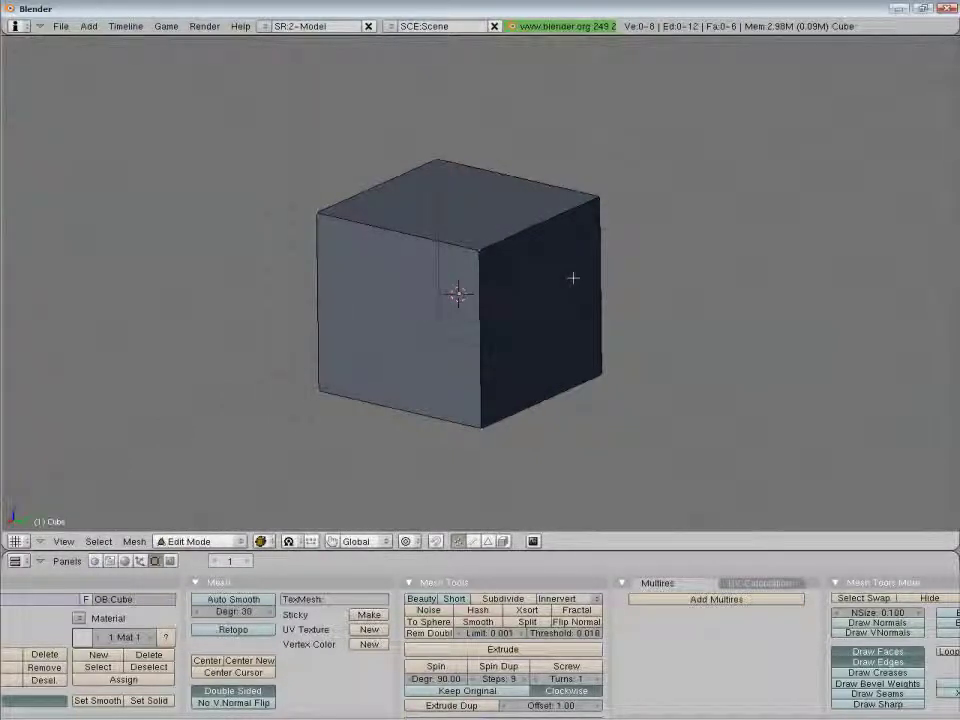
key(a)
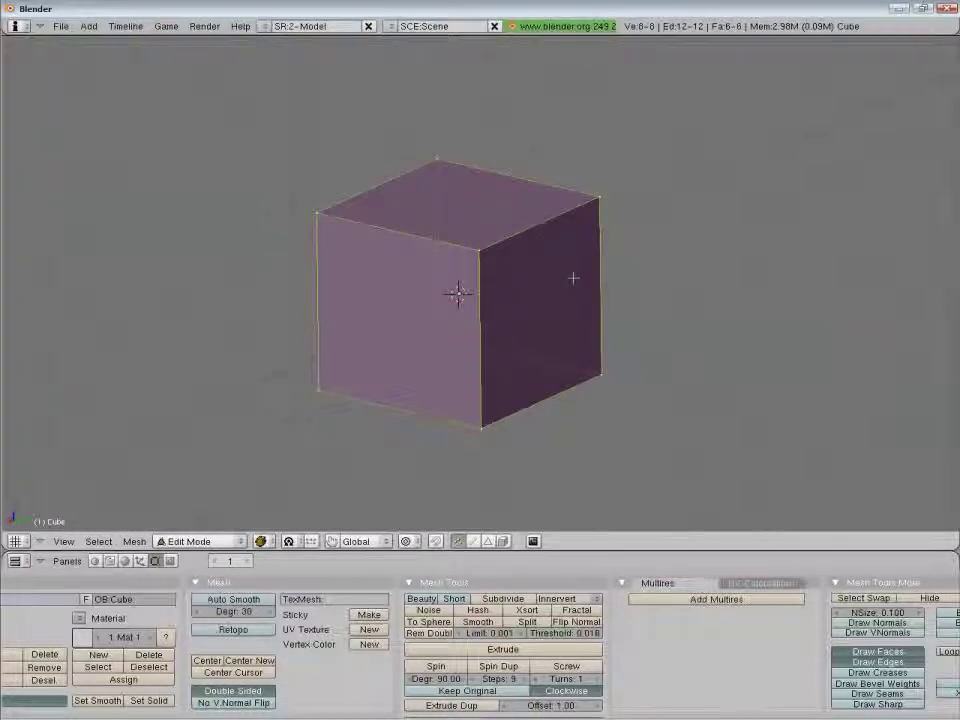
key(shift+d)
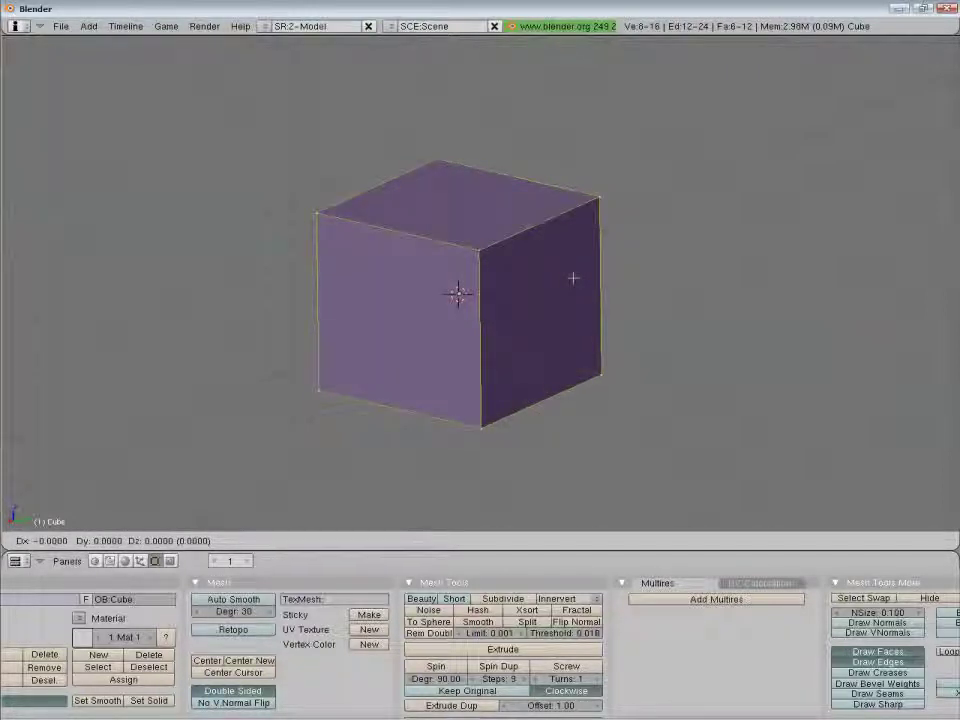
key(Escape)
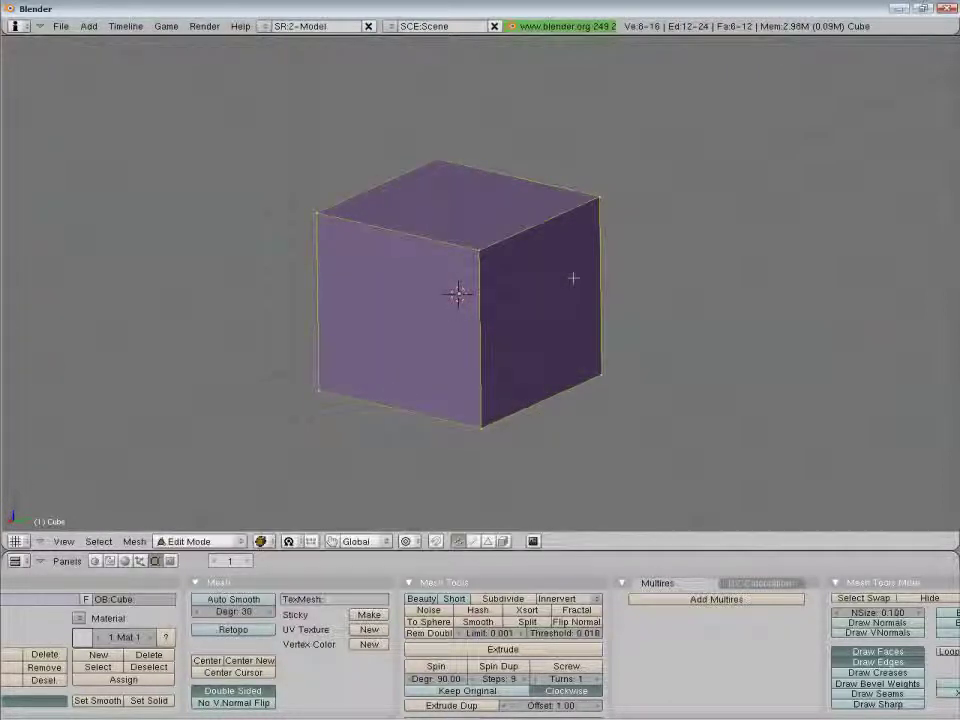
key(a)
Try moving the near upper corner vertex of the doubled cube to check for overlapping geometry
middle_drag(520, 297, 392, 321)
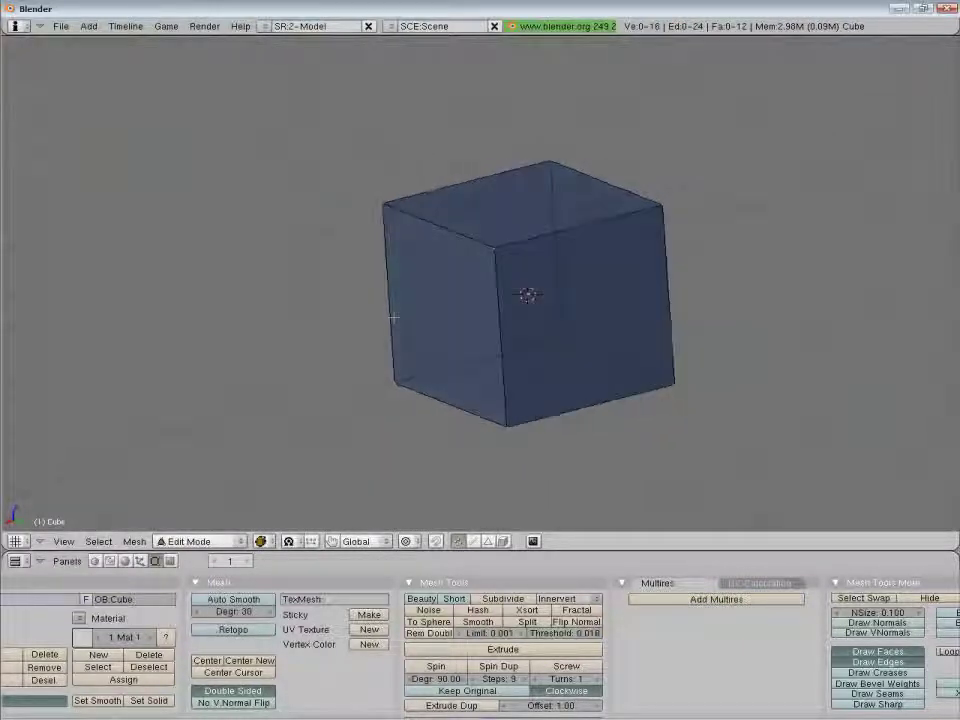
scroll(494, 315, up, 3)
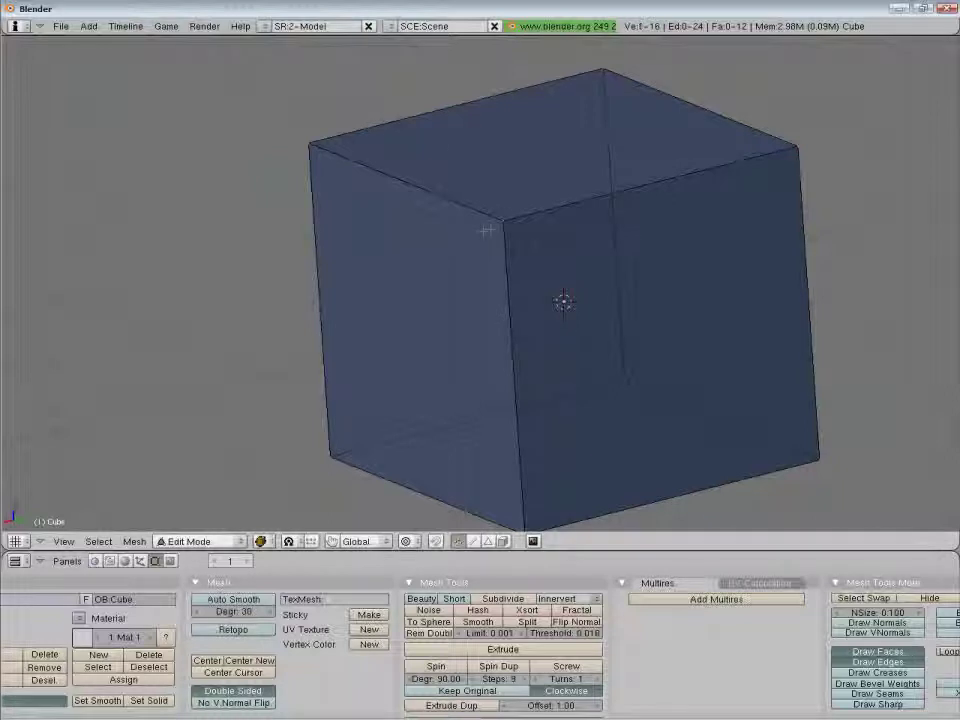
right_click(484, 227)
key(g)
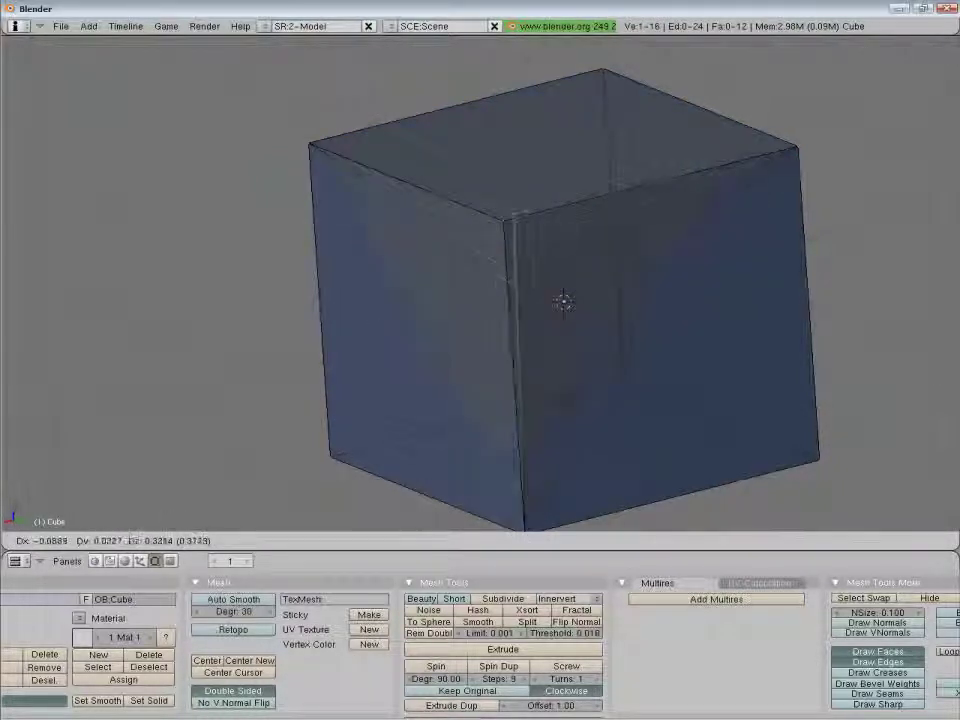
key(Escape)
Select the entire mesh and merge the overlapping vertices with Remove Doubles
key(a)
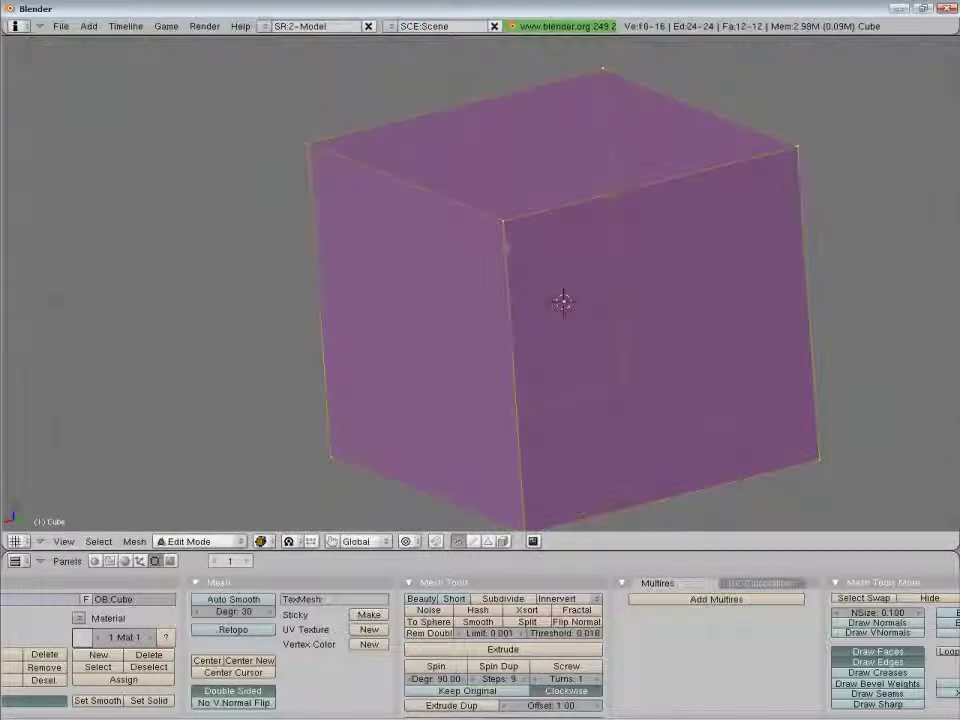
scroll(487, 262, down, 3)
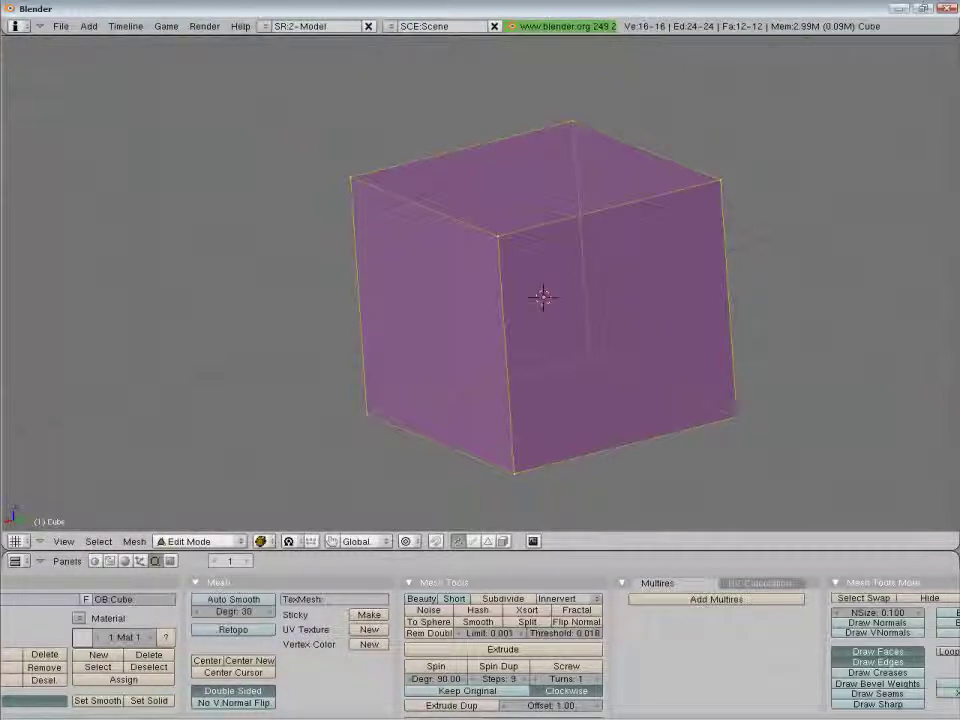
key(a)
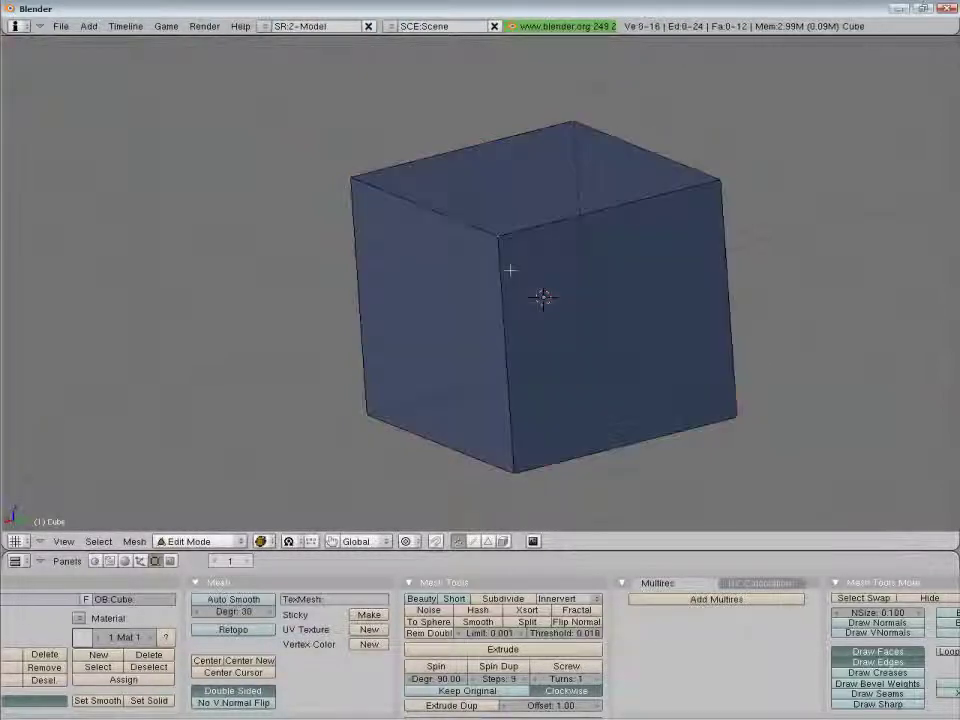
key(a)
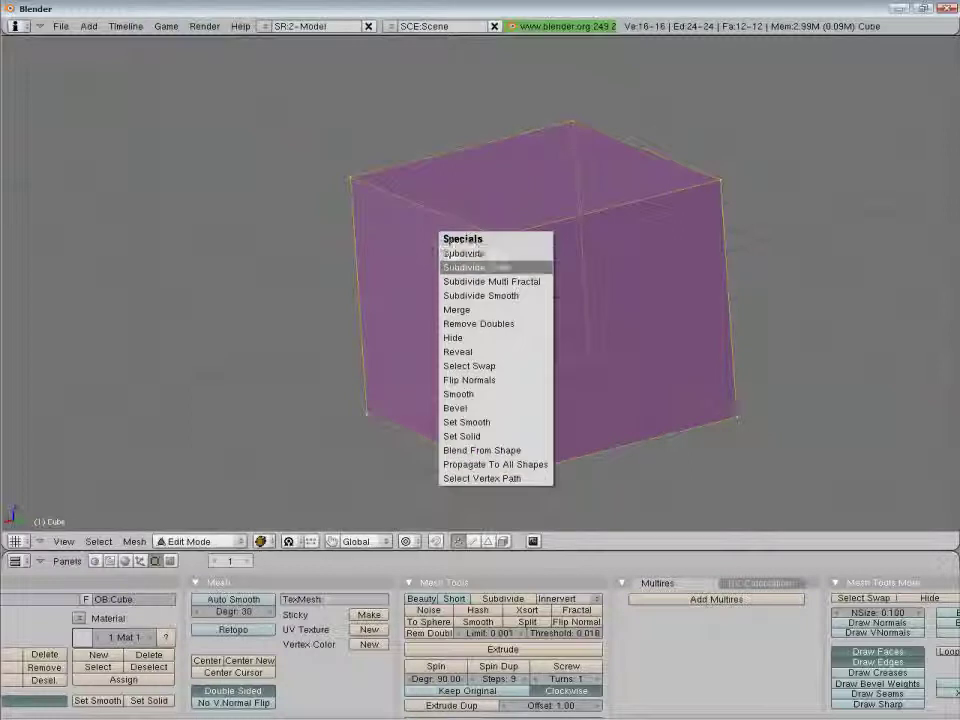
key(Up)
key(Up)
key(Up)
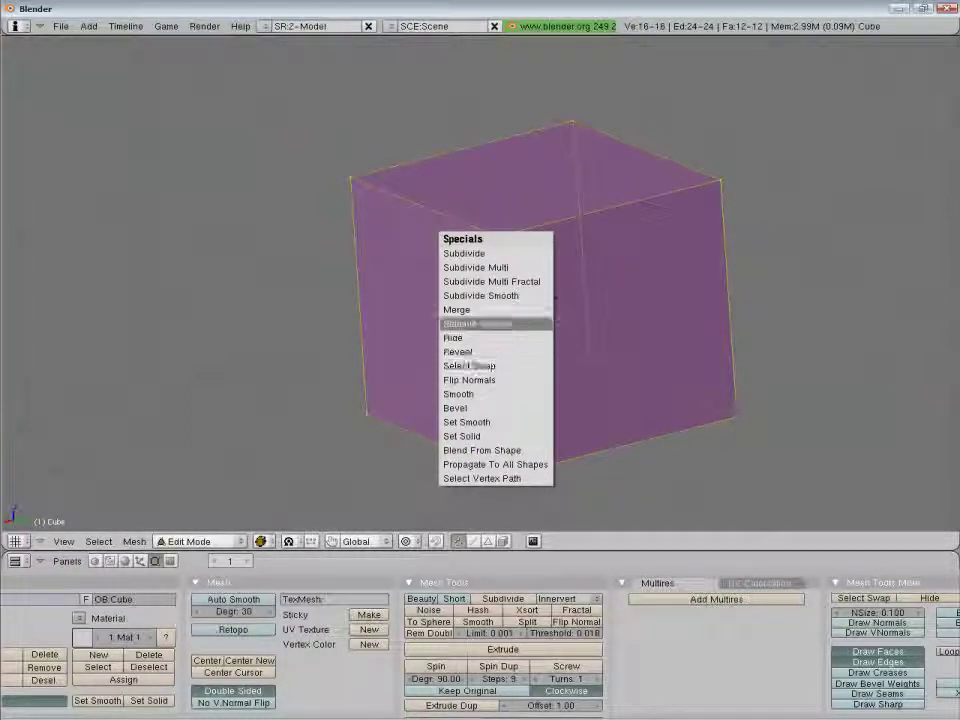
key(Return)
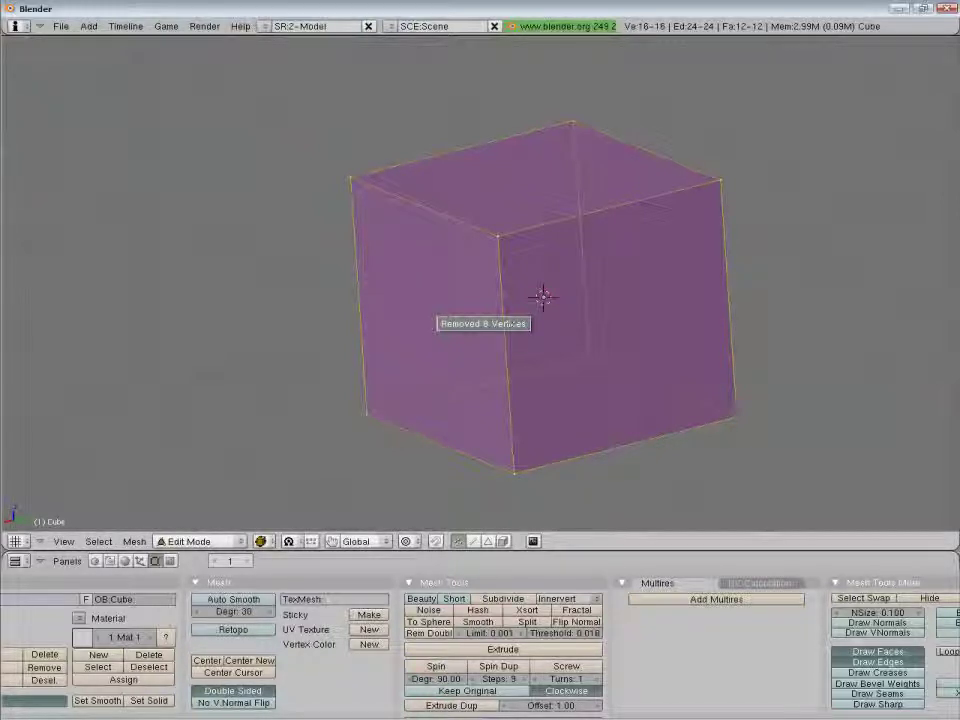
click(511, 324)
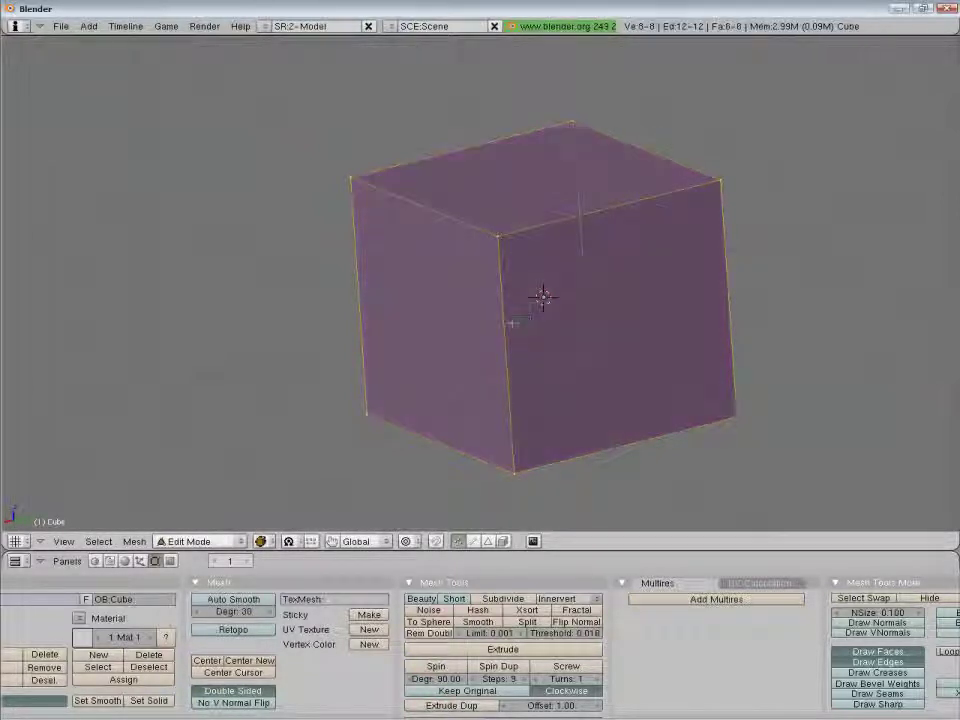
Try moving the near upper corner vertex of the merged cube to check that it is single
key(a)
right_click(502, 241)
key(g)
key(Escape)
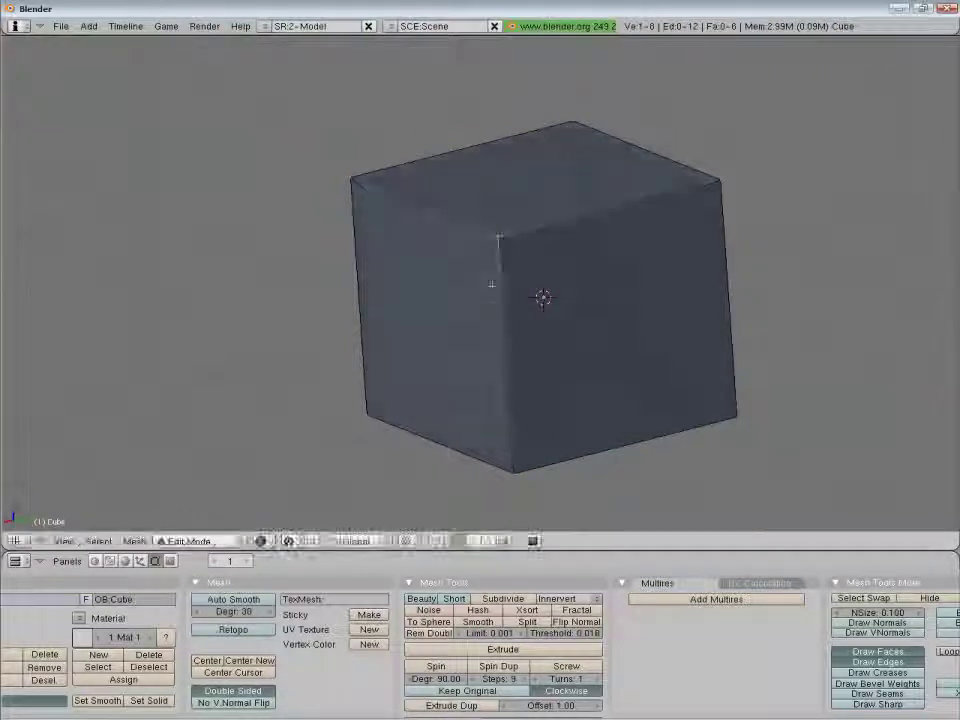
Hide the selected corner vertex and reveal the hidden geometry again
key(w)
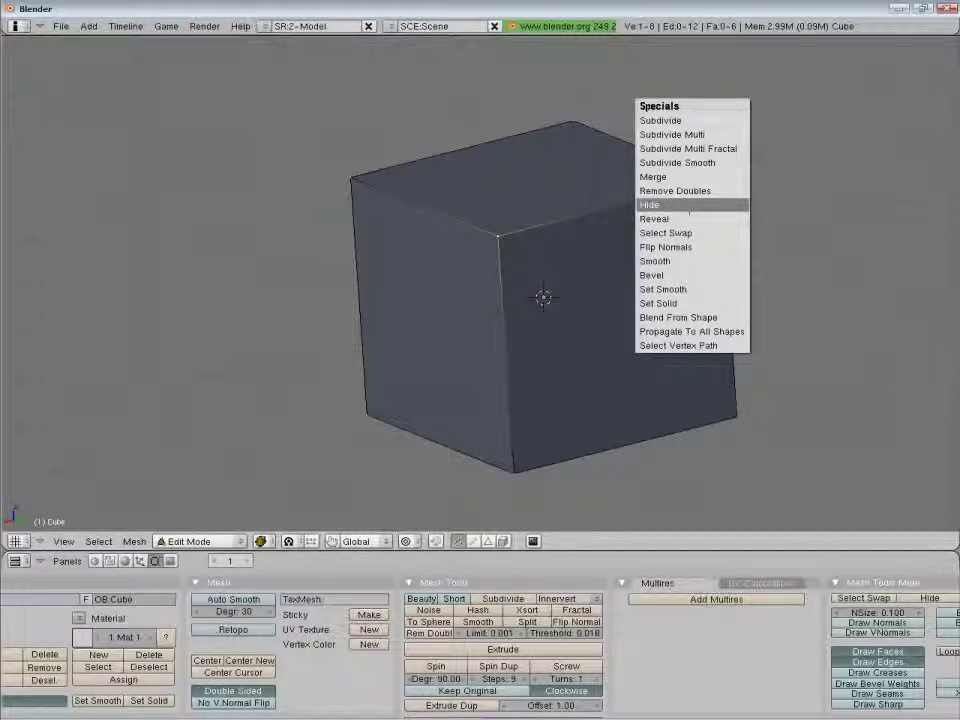
click(689, 206)
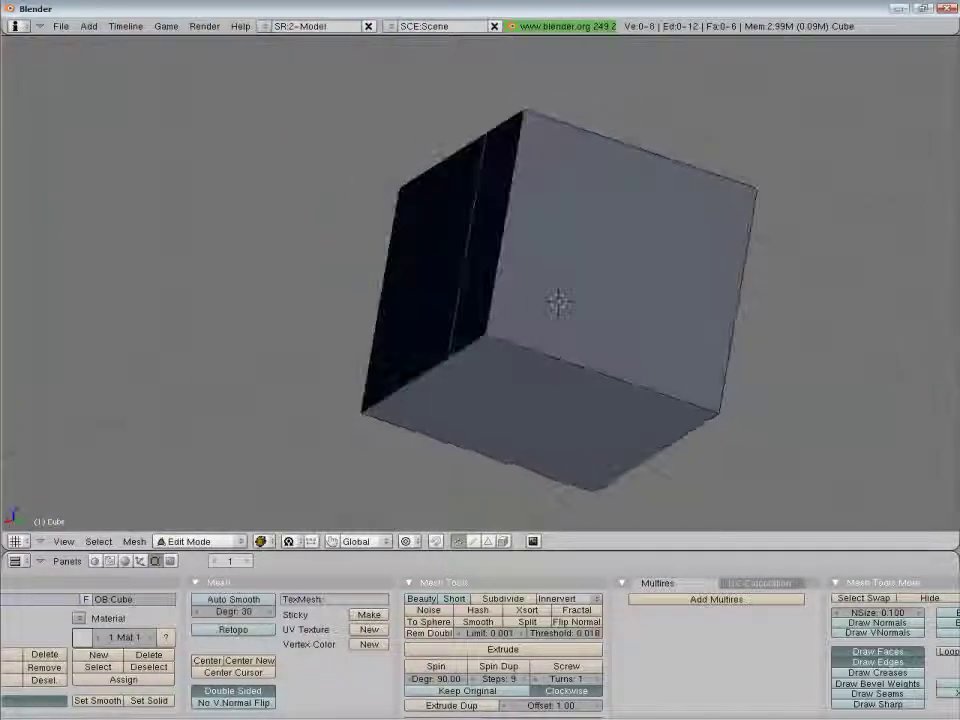
key(a)
key(w)
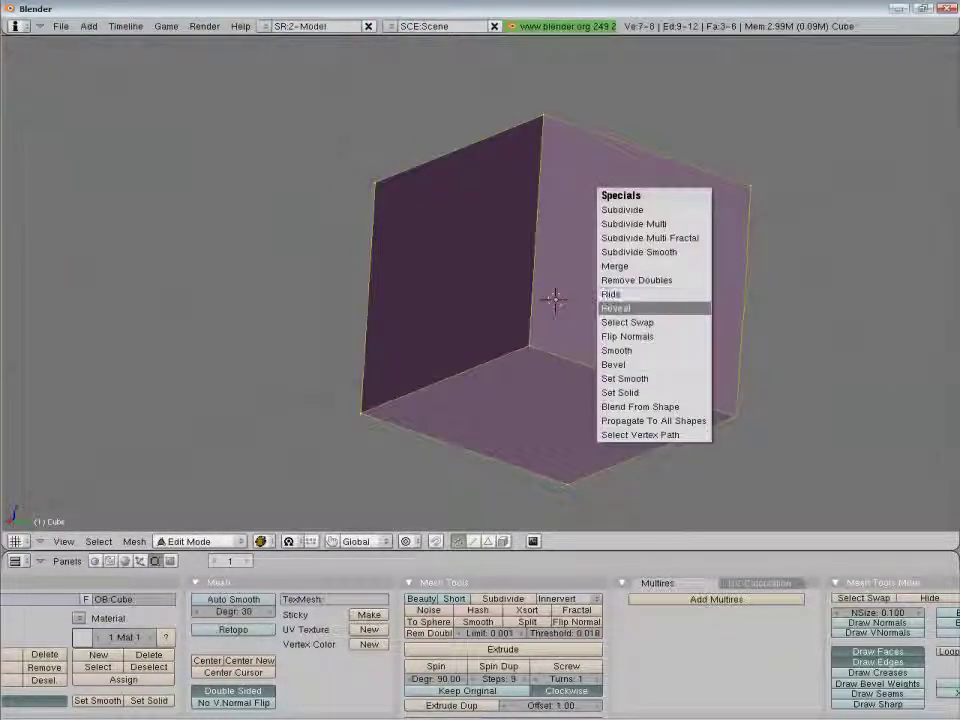
click(669, 307)
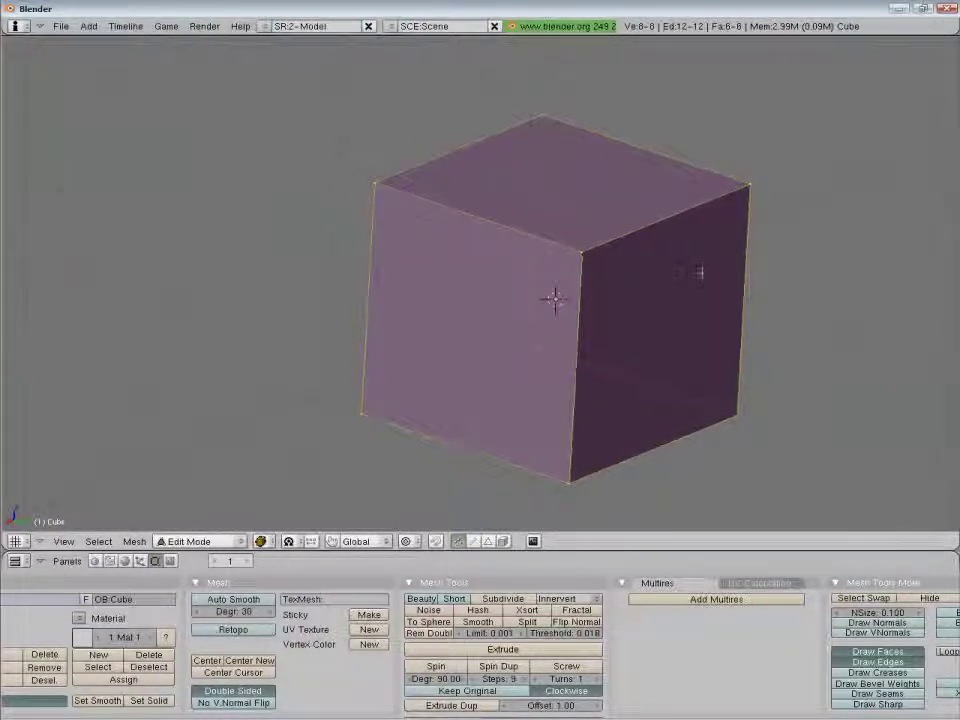
In edge select mode, hide the near vertical edge of the cube and reveal it again
middle_drag(701, 273, 696, 264)
click(477, 543)
key(a)
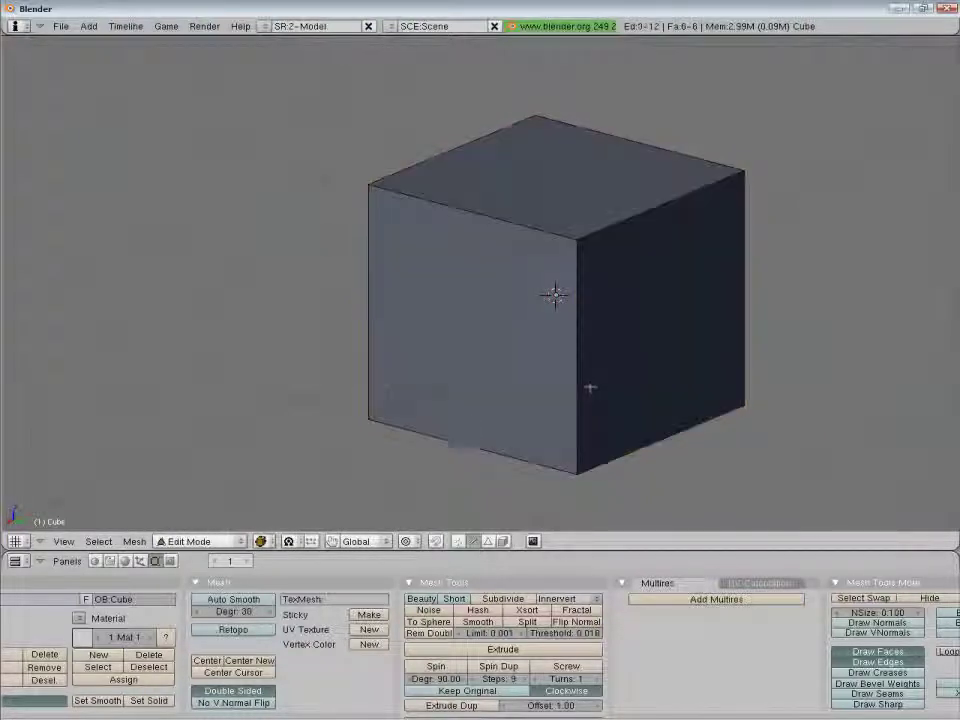
right_click(578, 384)
key(w)
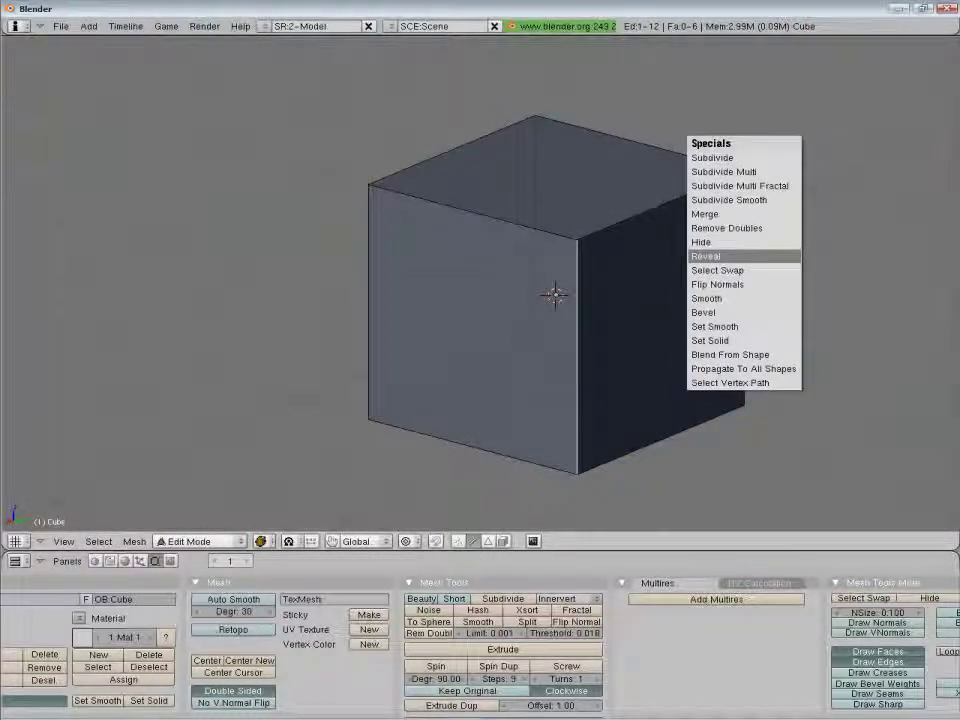
click(777, 244)
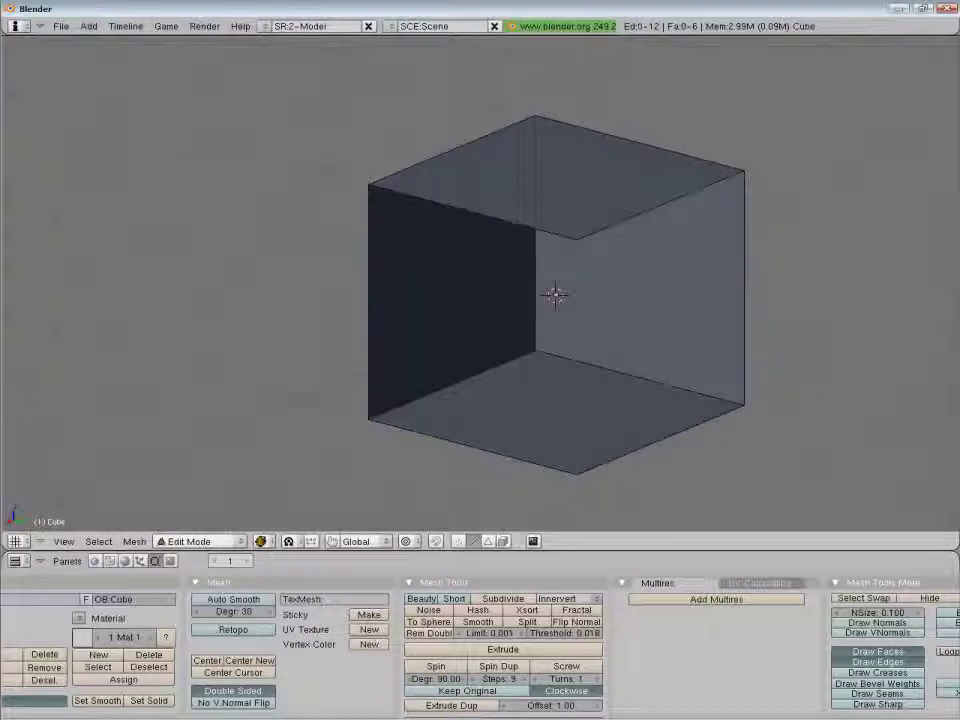
key(alt+h)
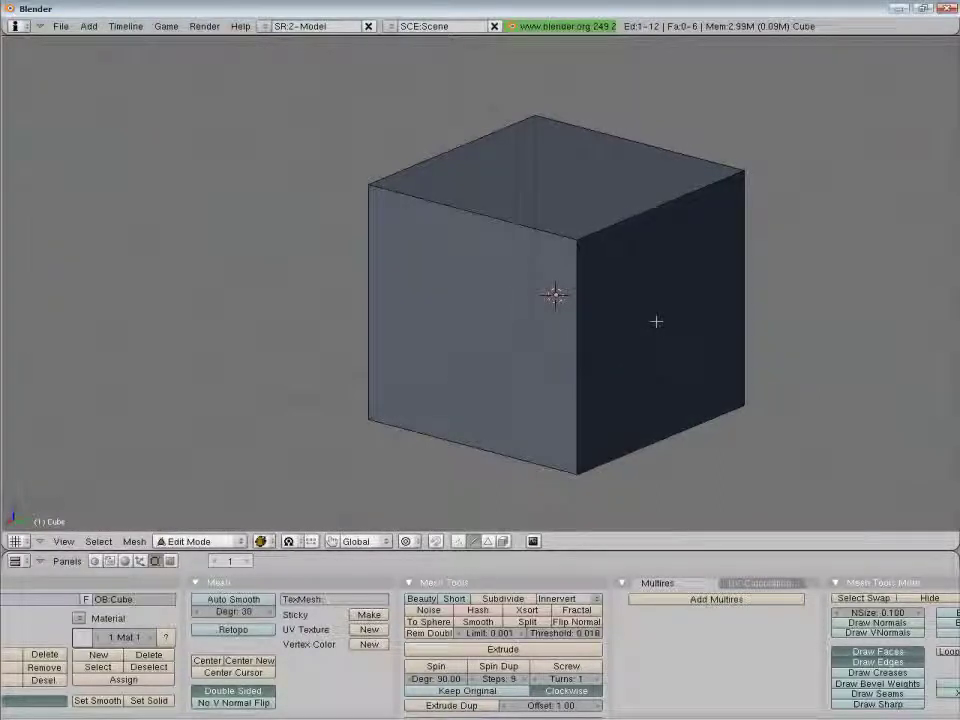
In vertex select mode, hide the near and left corner vertices of the cube's upper face
key(a)
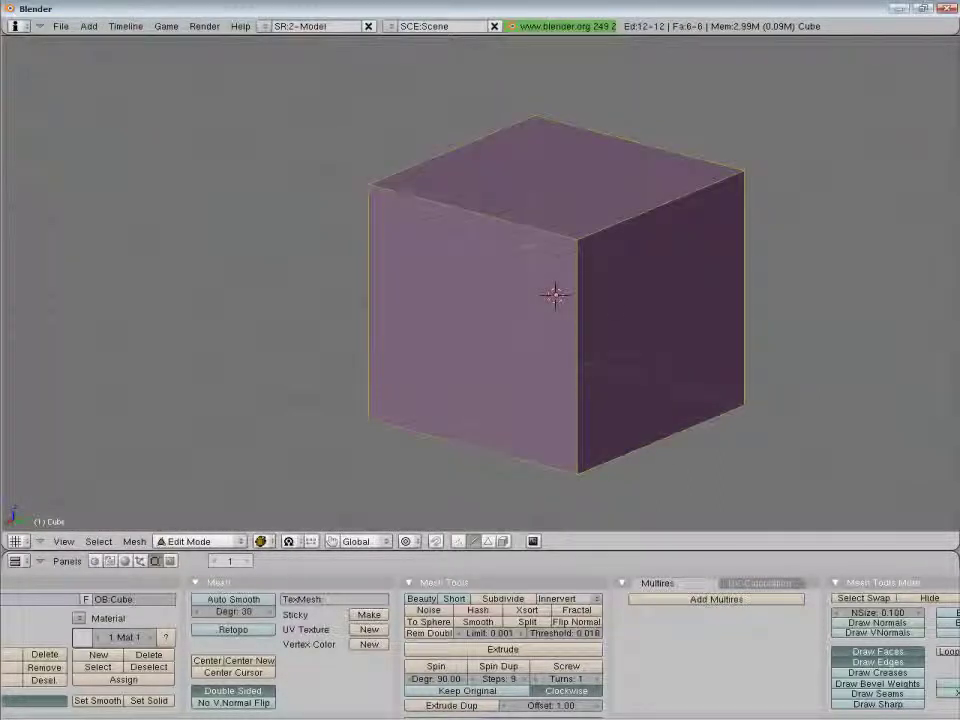
click(458, 543)
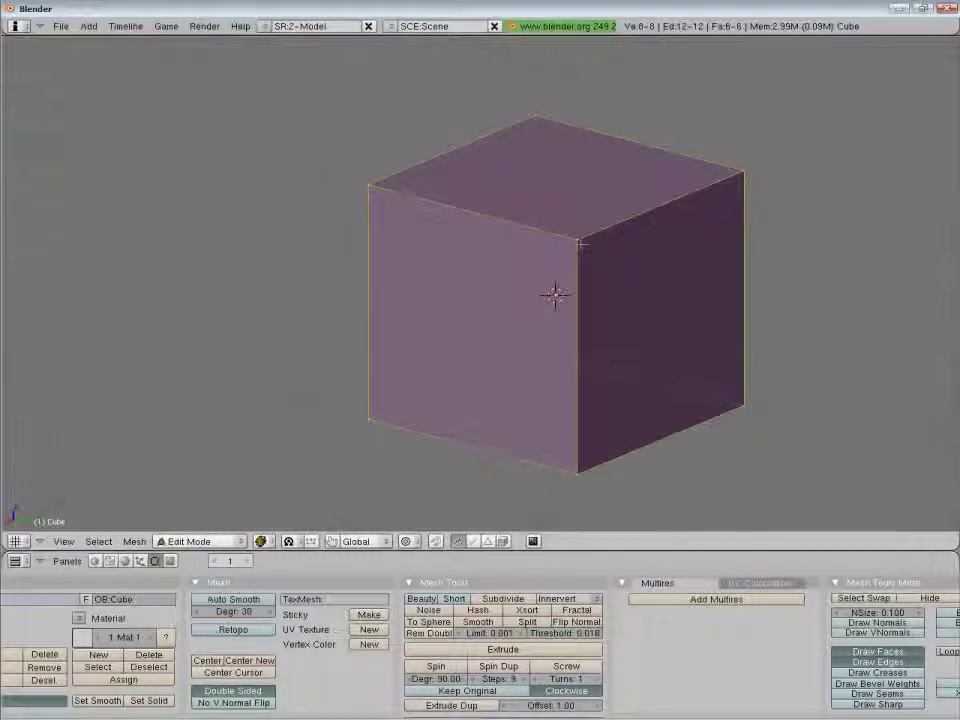
right_click(580, 241)
key(x)
key(Return)
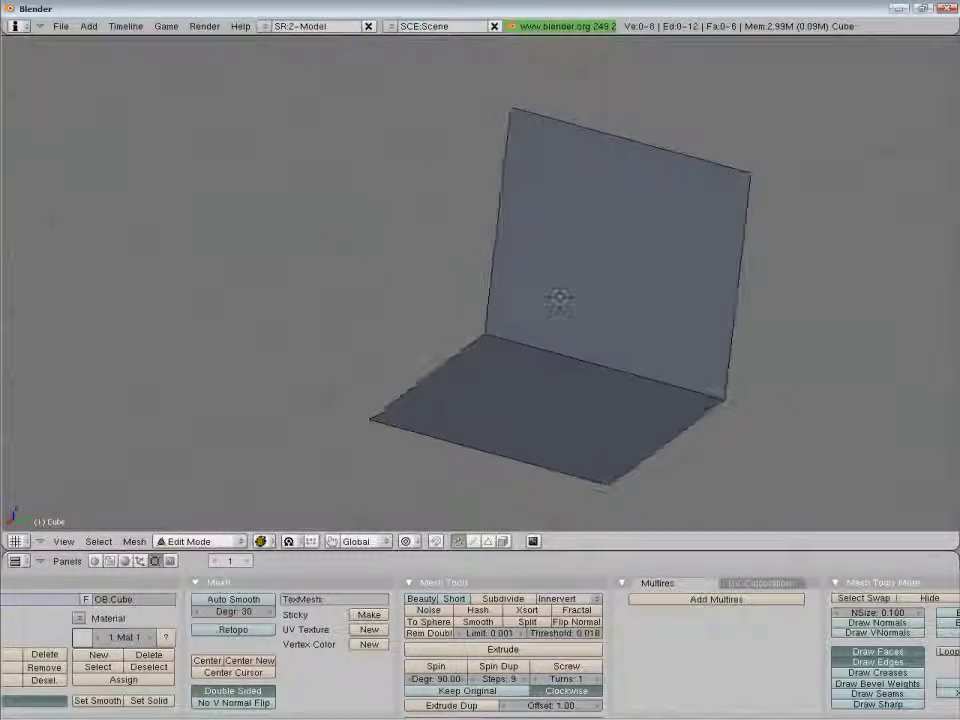
Undo the hiding of the two upper corner vertices and deselect everything
key(ctrl+z)
key(a)
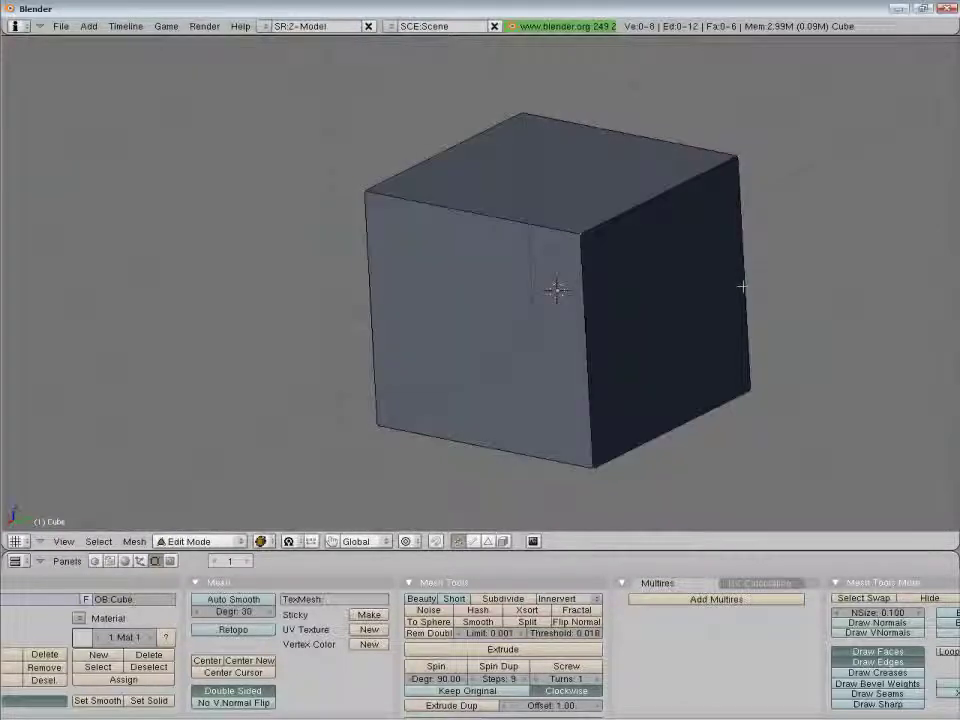
Delete the whole cube in Object Mode, undo the deletion and return to Edit Mode
key(Tab)
scroll(701, 311, down, 5)
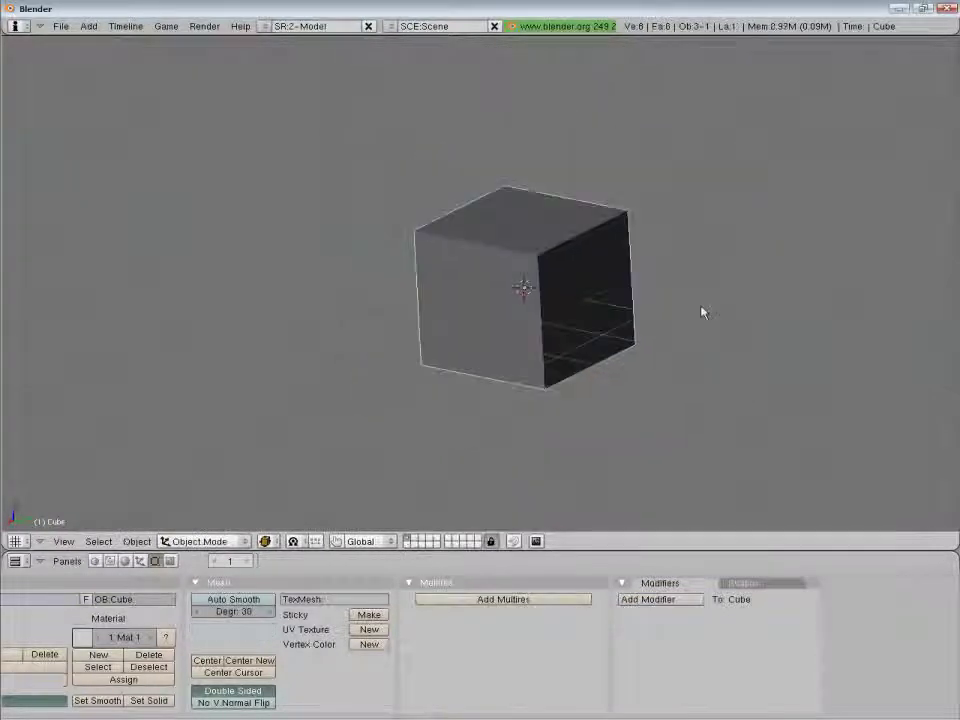
key(x)
key(Return)
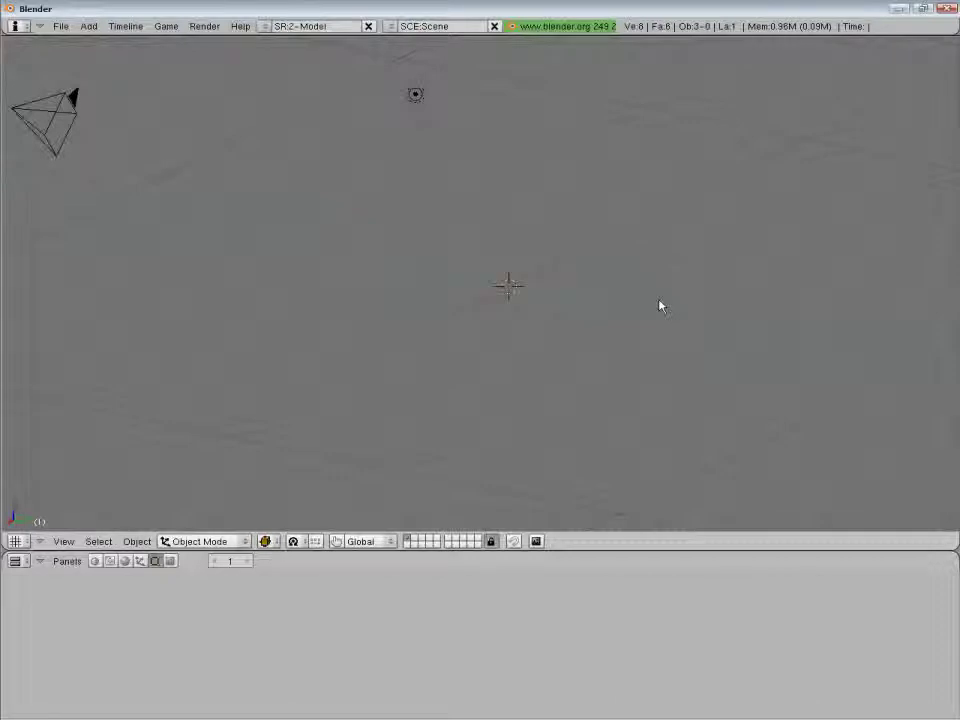
key(ctrl+z)
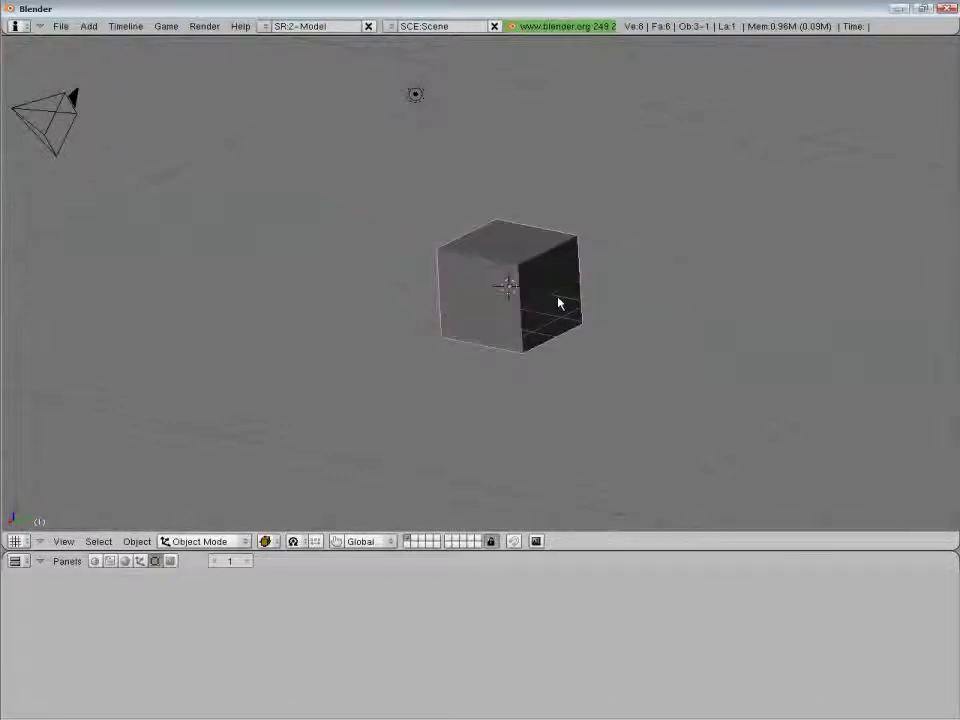
key(F9)
key(Tab)
scroll(533, 303, up, 5)
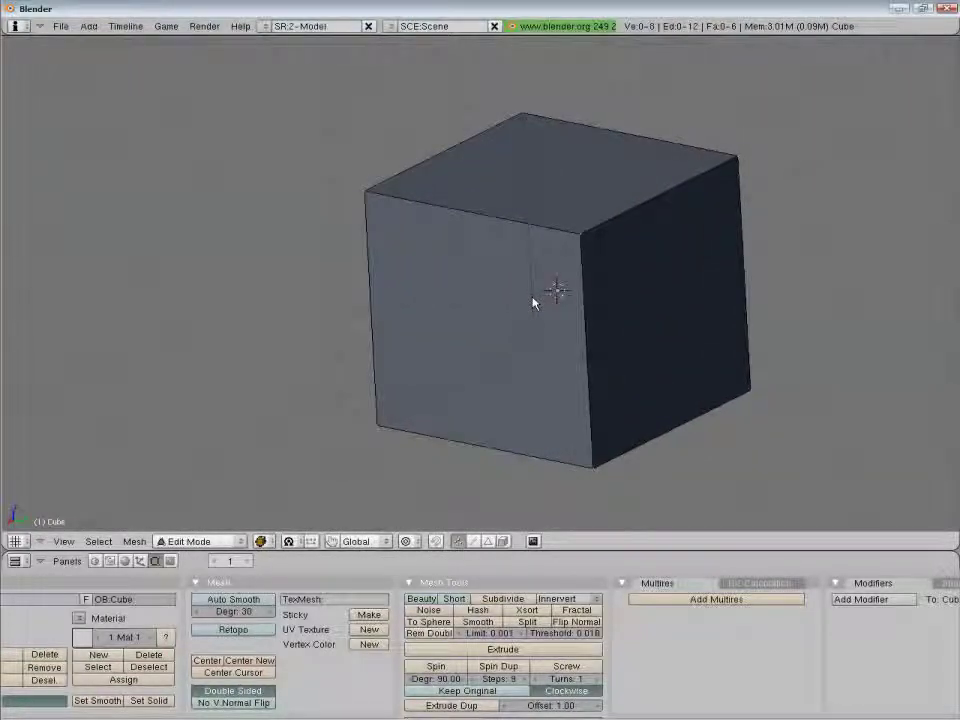
Select the near upper corner vertex and invert the selection back and forth with Select Swap
key(w)
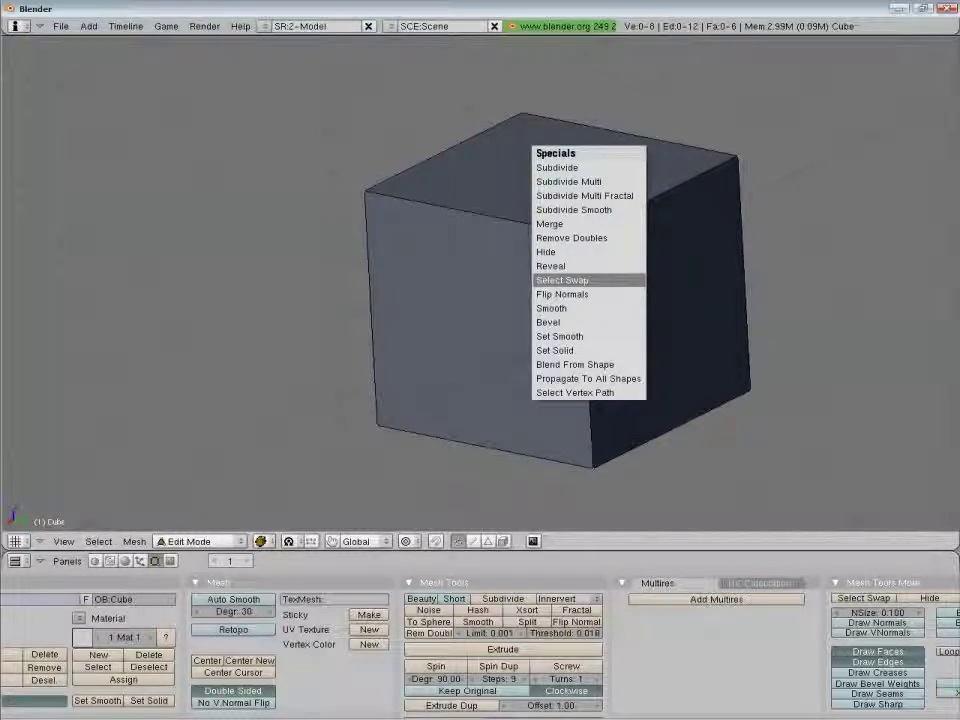
key(Return)
key(w)
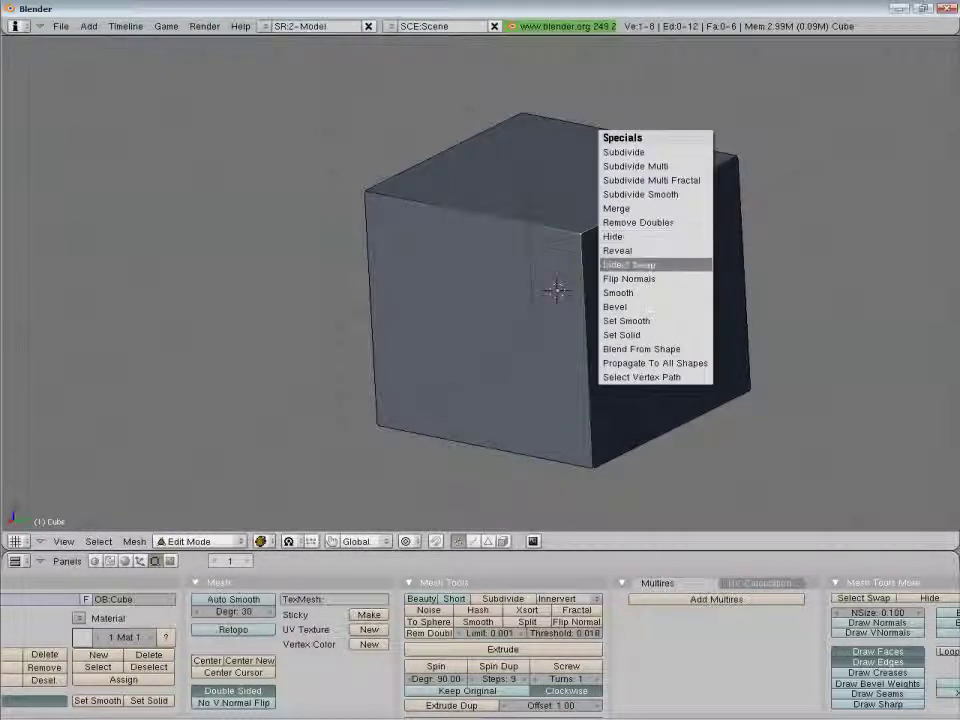
click(683, 265)
key(w)
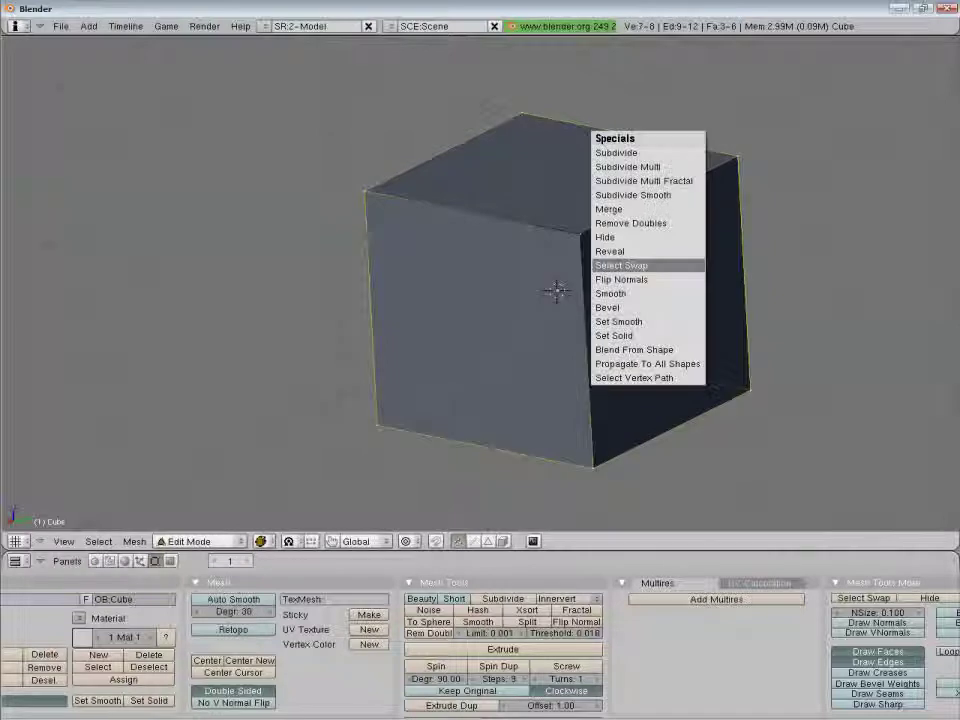
click(683, 265)
key(w)
click(682, 265)
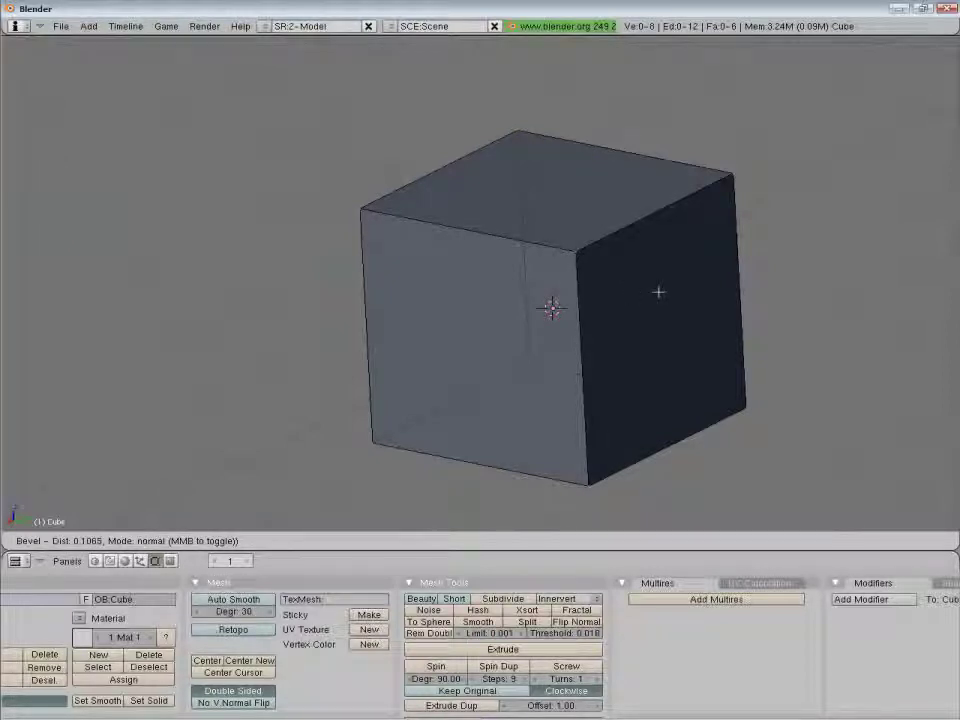
Cancel the running bevel and apply a narrow bevel to the entire cube with all its vertices selected
key(Escape)
key(w)
click(588, 292)
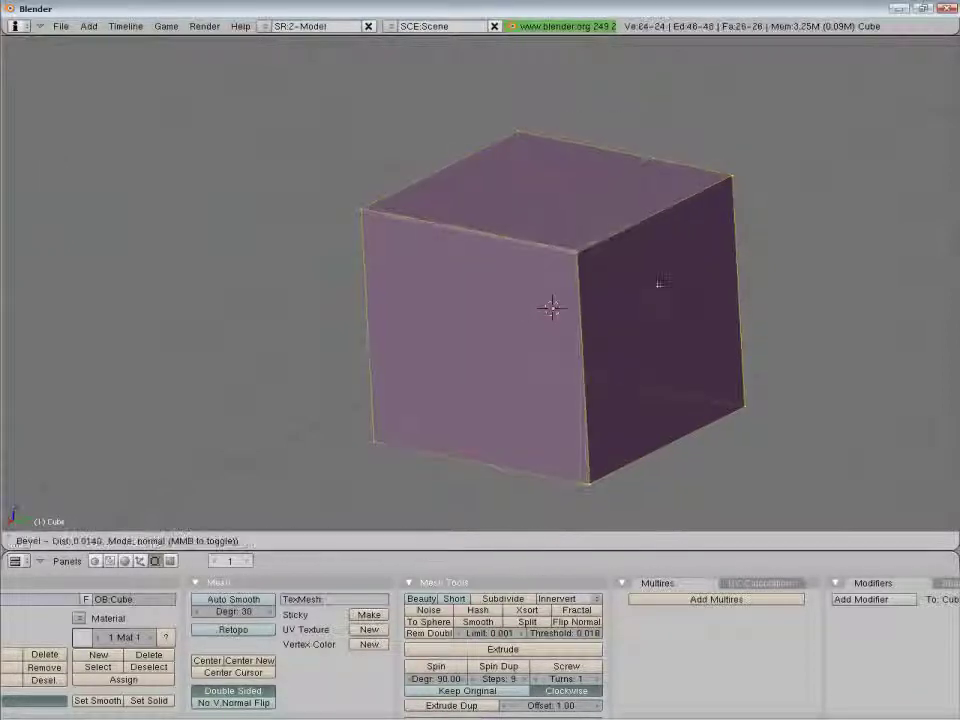
click(638, 263)
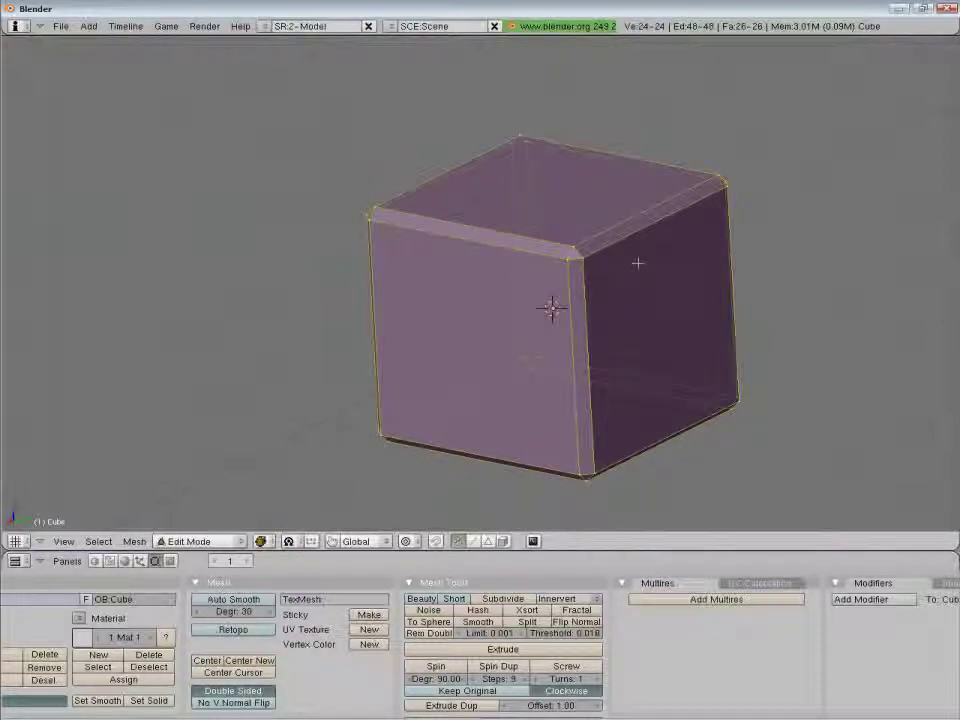
Bevel the entire cube again with a wider distance and place the 3D cursor over its dark side face
key(w)
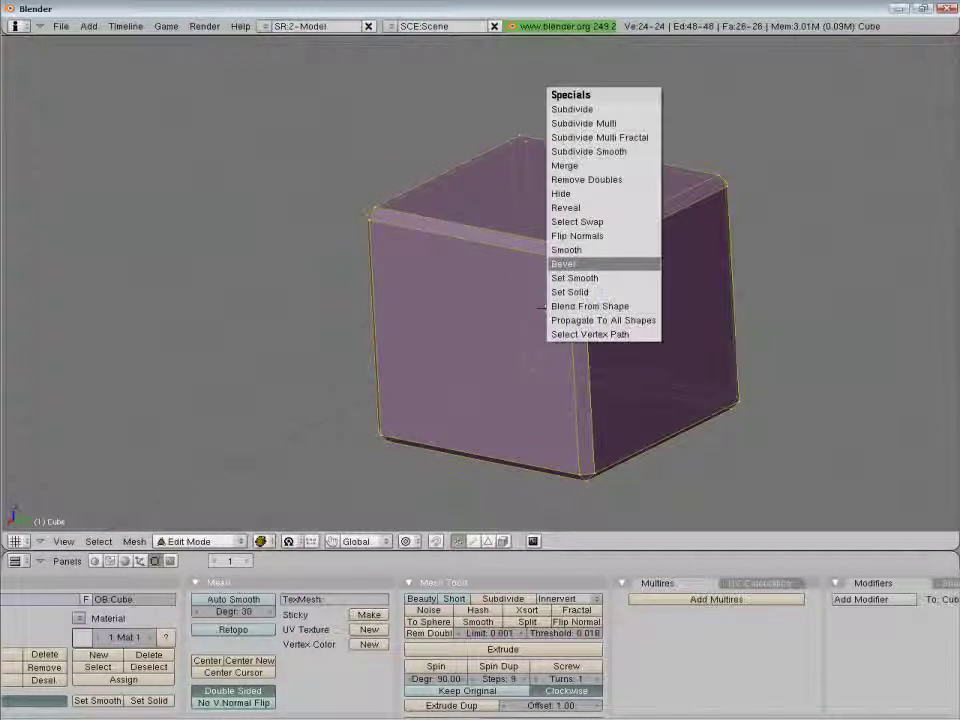
click(636, 248)
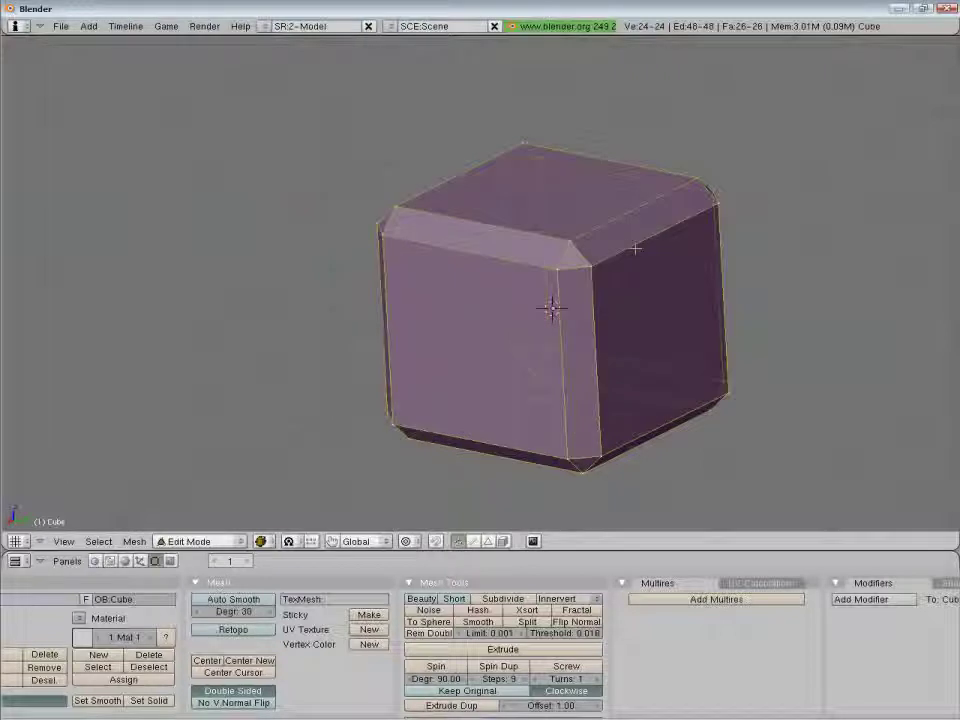
click(647, 284)
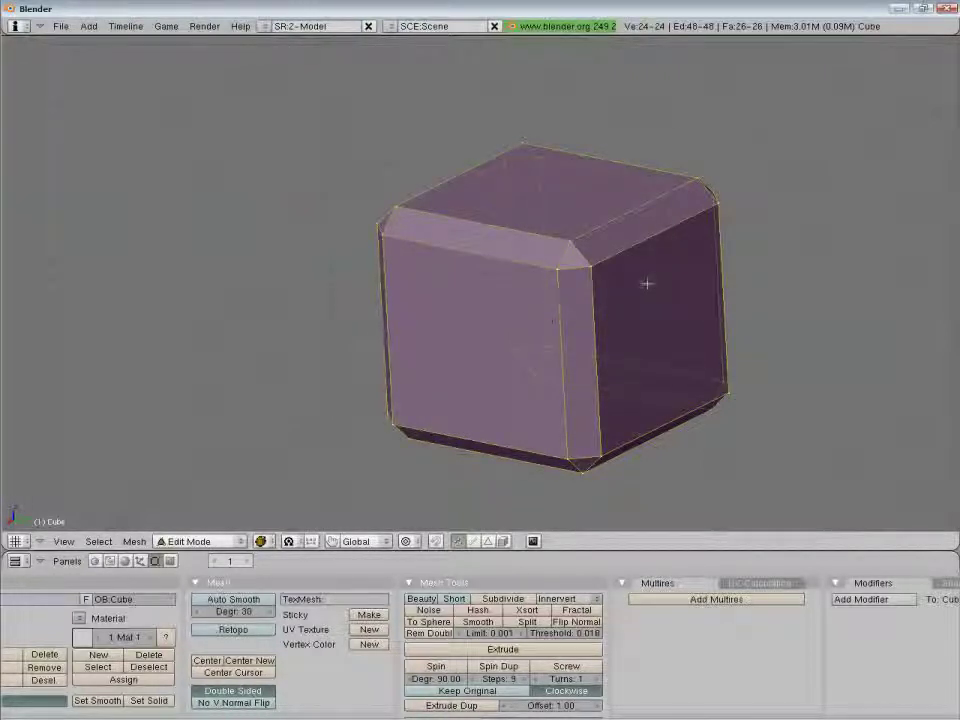
Apply Set Smooth shading to the beveled cube and check it in Object Mode
key(w)
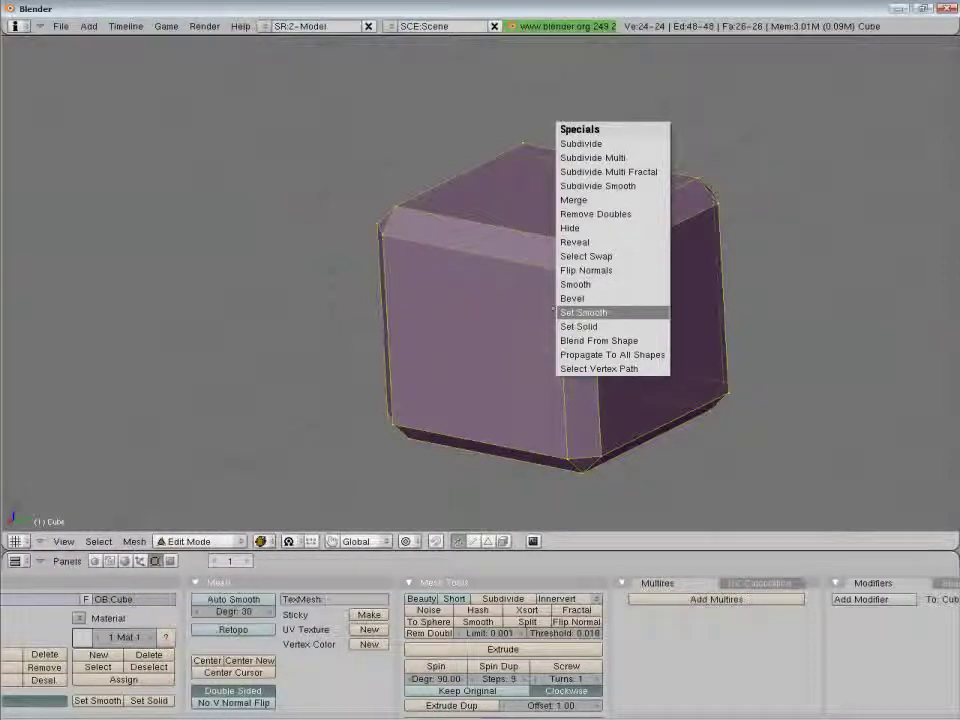
click(641, 312)
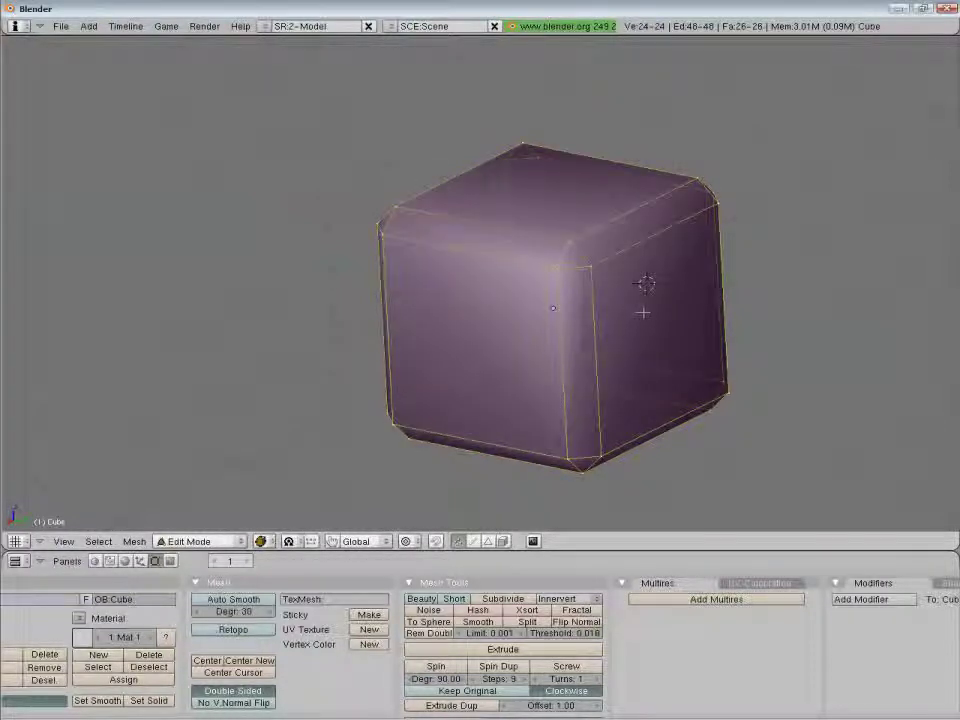
key(Tab)
key(Tab)
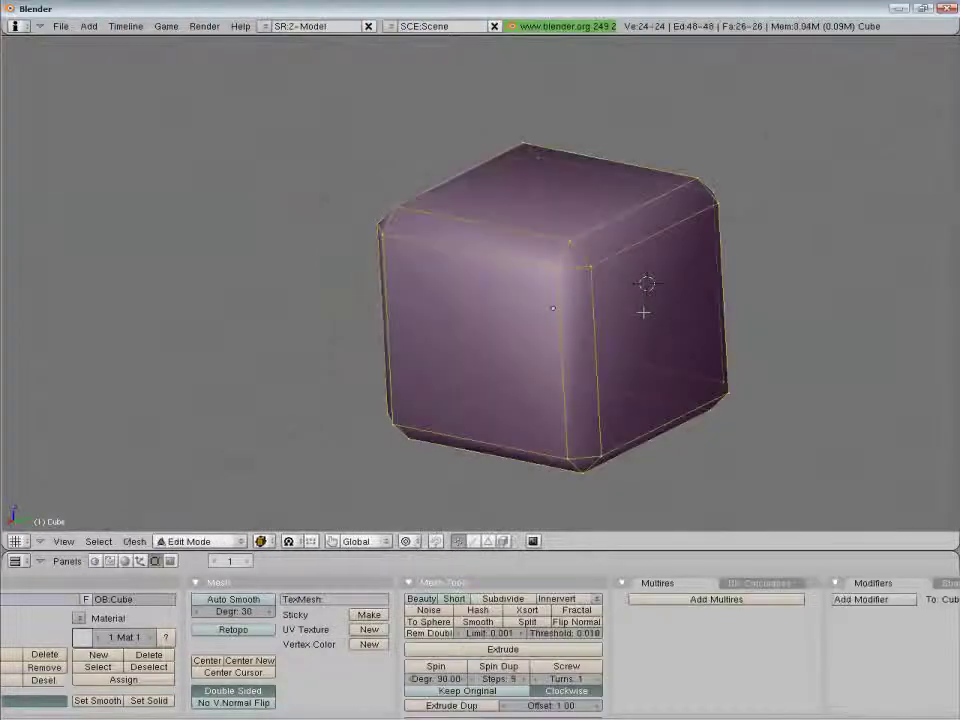
Round the beveled cube's geometry by applying the Smooth operation three times
key(w)
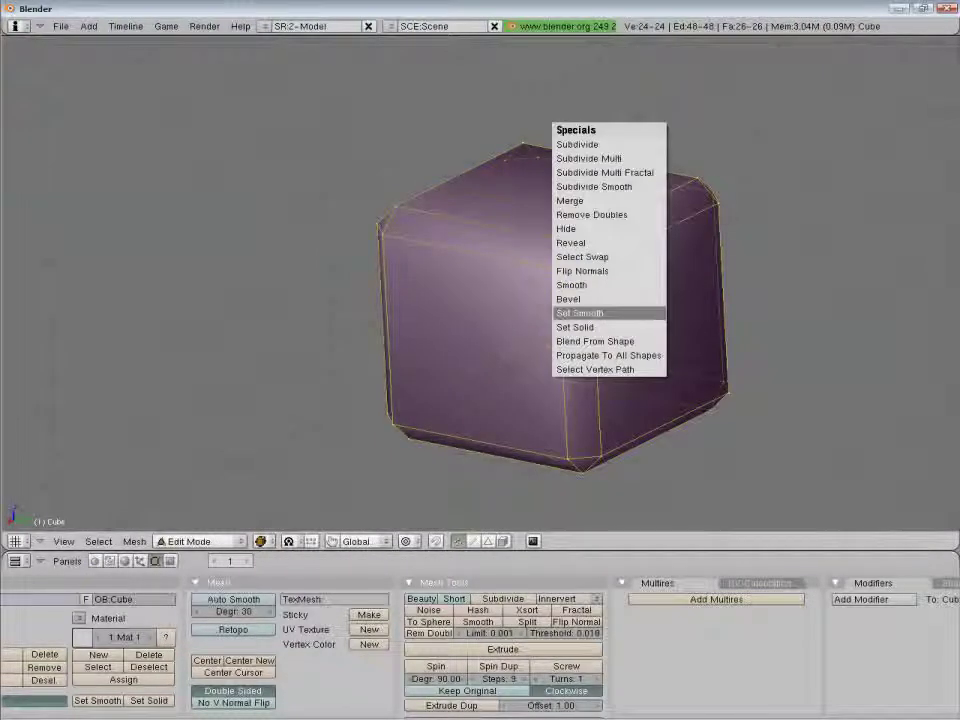
click(643, 285)
key(w)
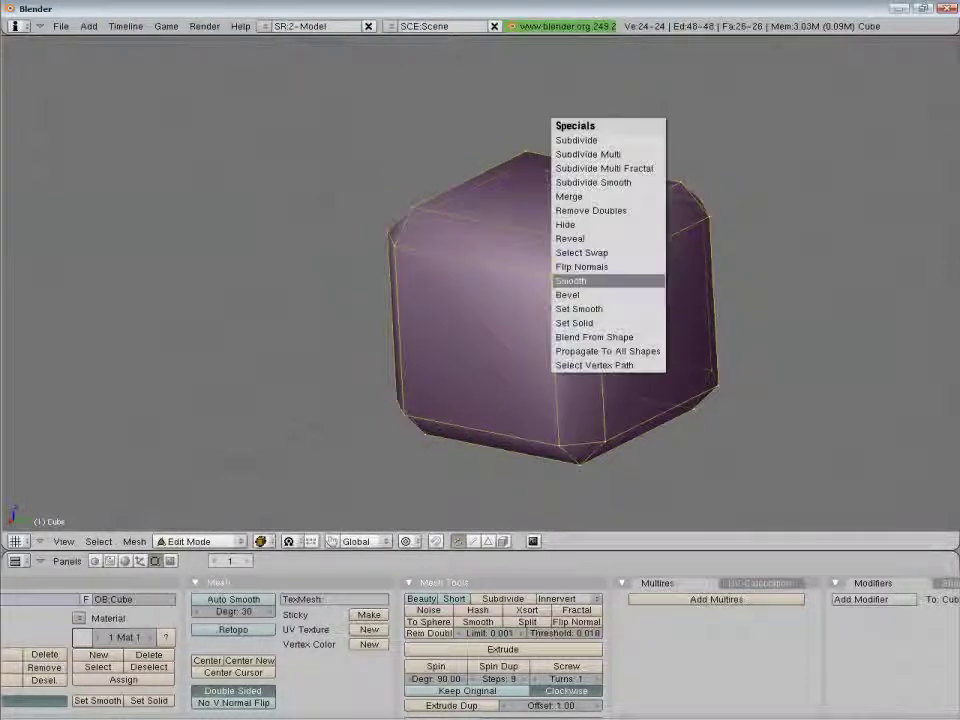
click(645, 282)
key(w)
click(645, 282)
Apply Set Solid to give the rounded cube flat shading and check it in Object Mode
key(w)
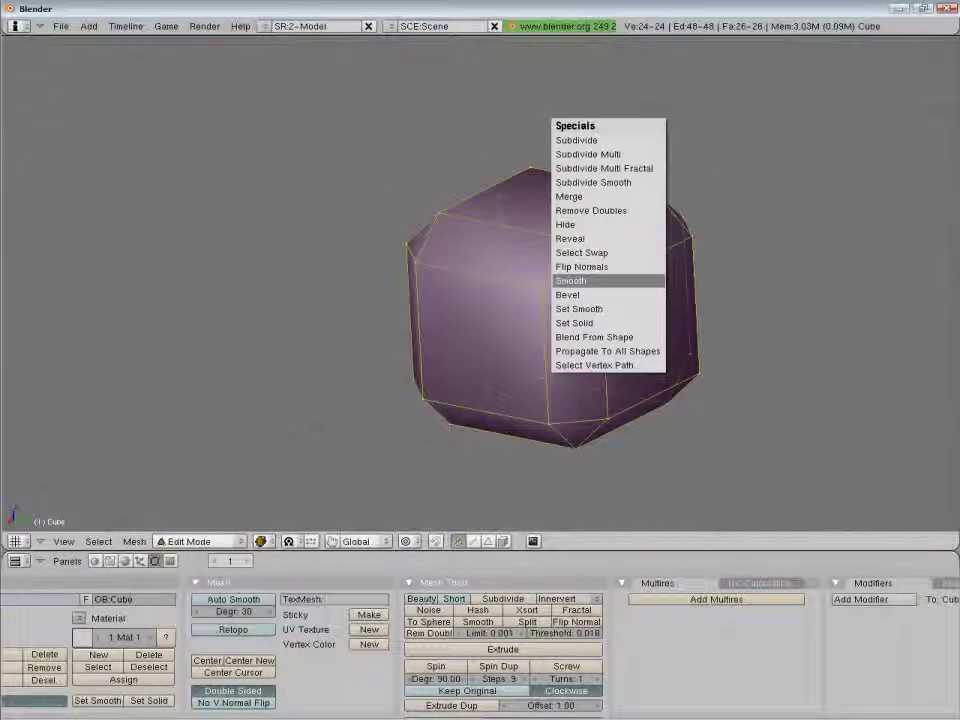
click(628, 322)
key(Tab)
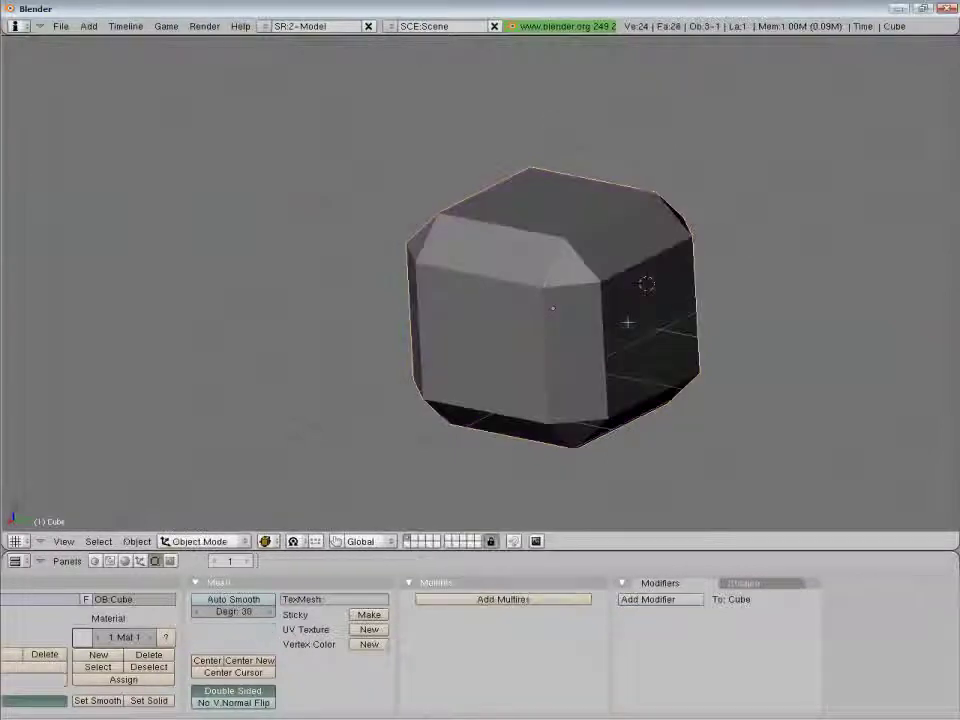
key(Tab)
Apply Set Smooth to the rounded cube and compare its look in Object Mode and Edit Mode
key(w)
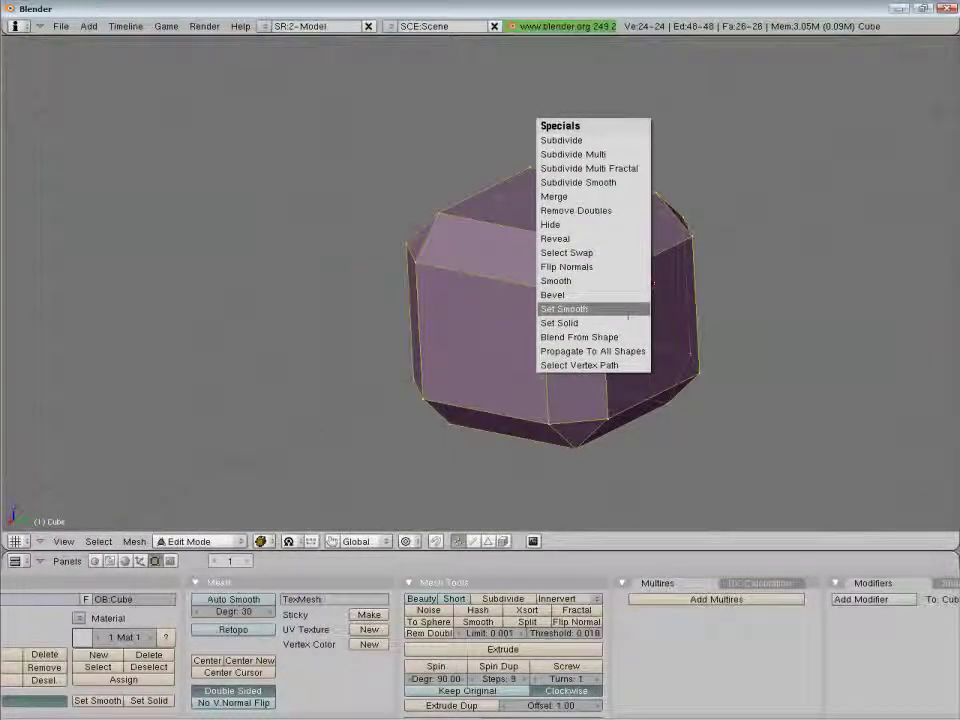
click(628, 311)
key(Tab)
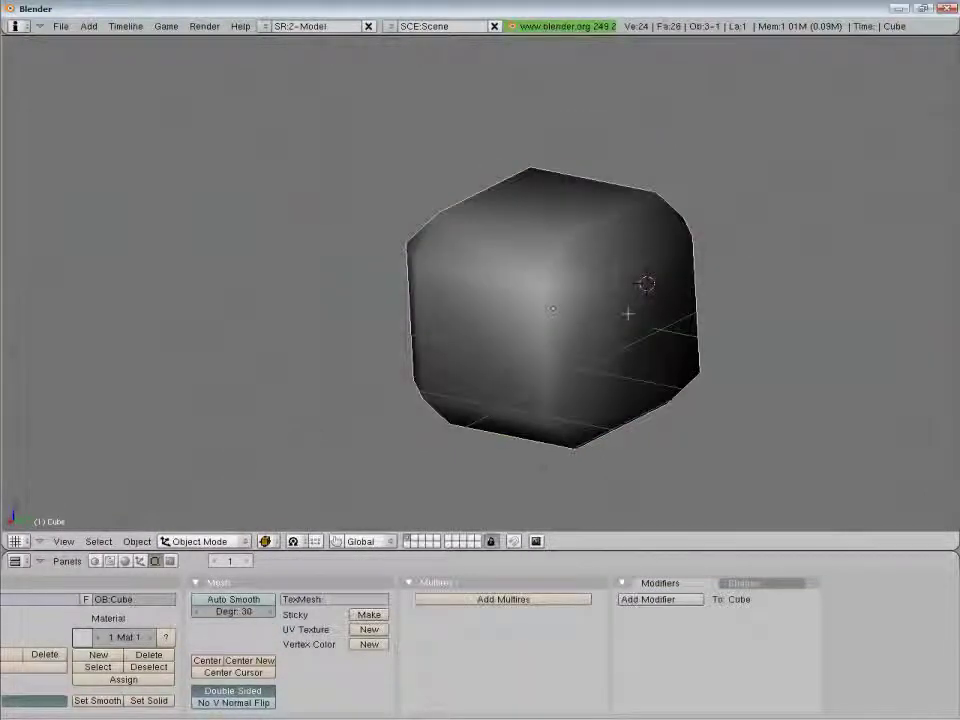
key(Tab)
key(Tab)
key(Tab)
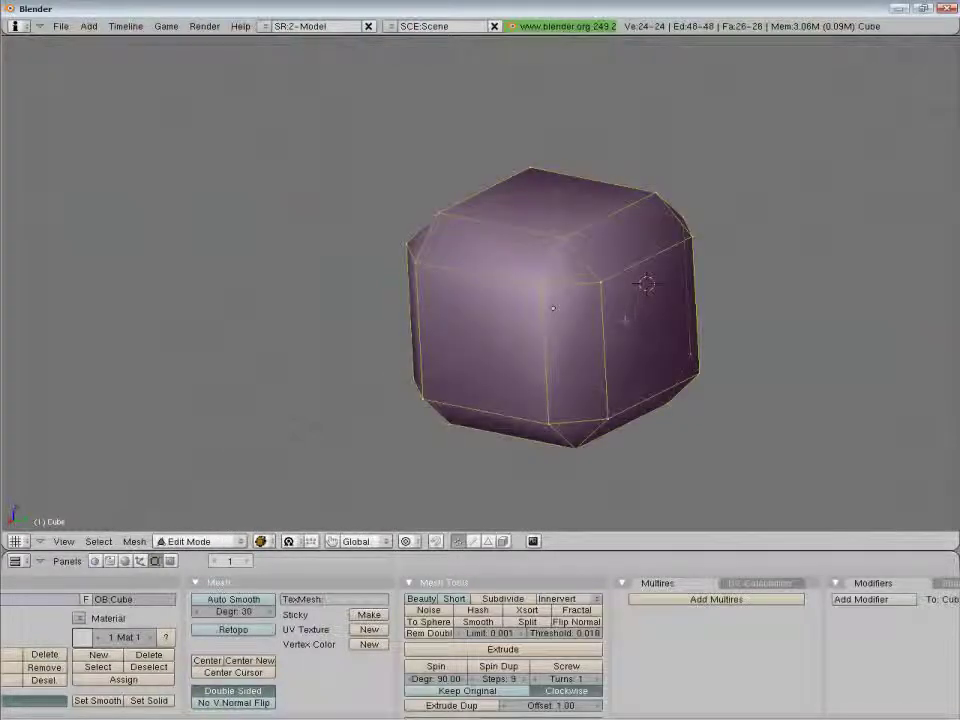
Undo the shading, smoothing and bevel changes back to the plain cube, checking it in Object Mode
key(ctrl+z)
key(Tab)
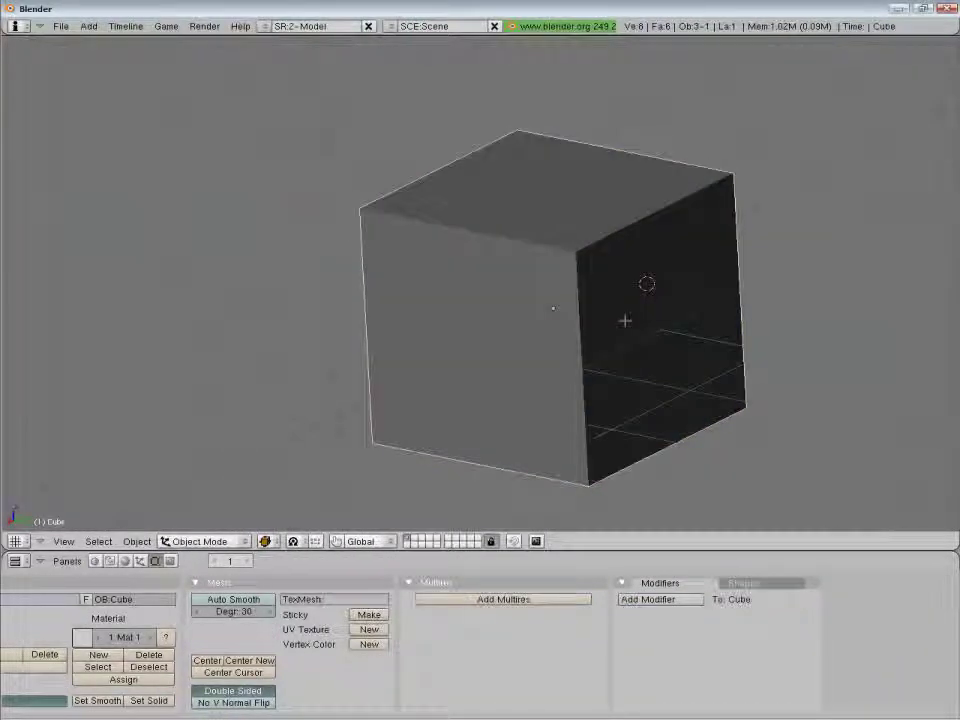
key(Tab)
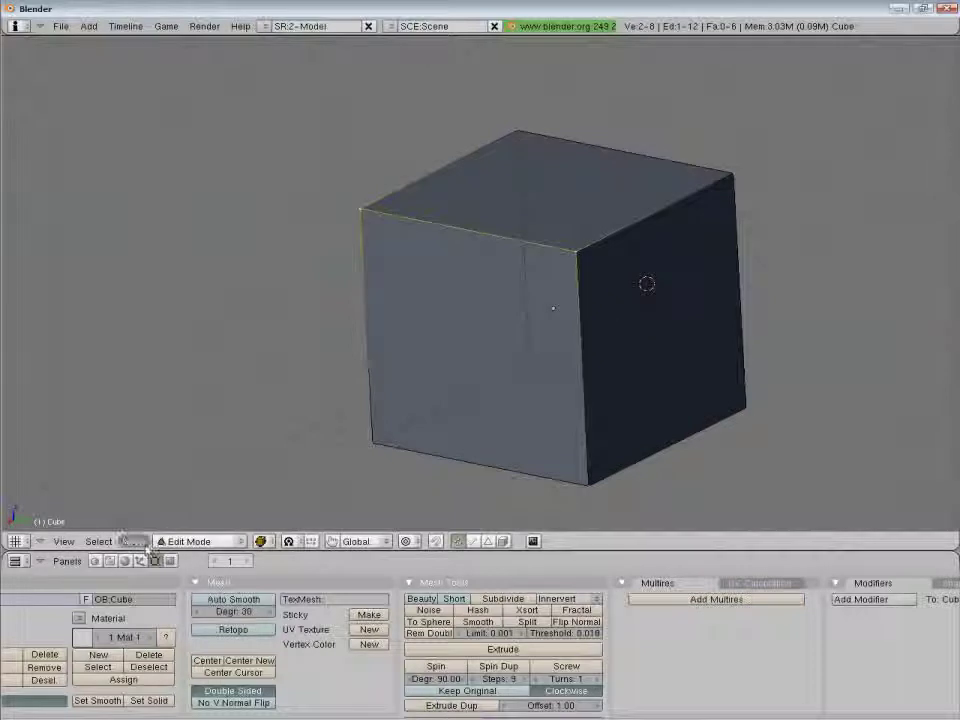
Examine the available mesh editing commands, including the Show/Hide Vertices options
click(136, 541)
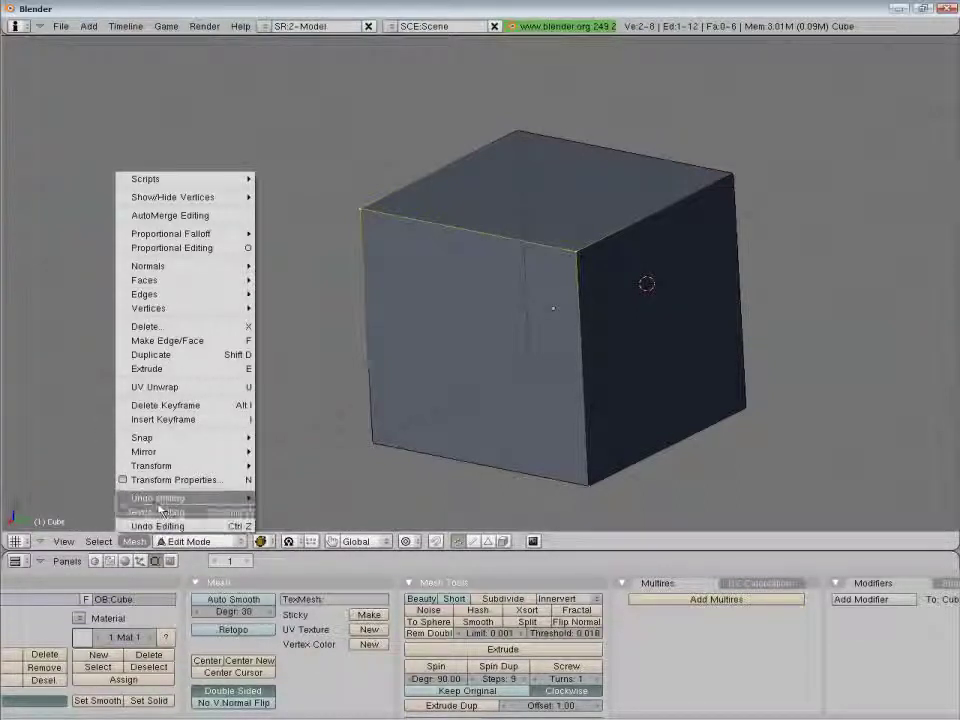
mouse_move(252, 461)
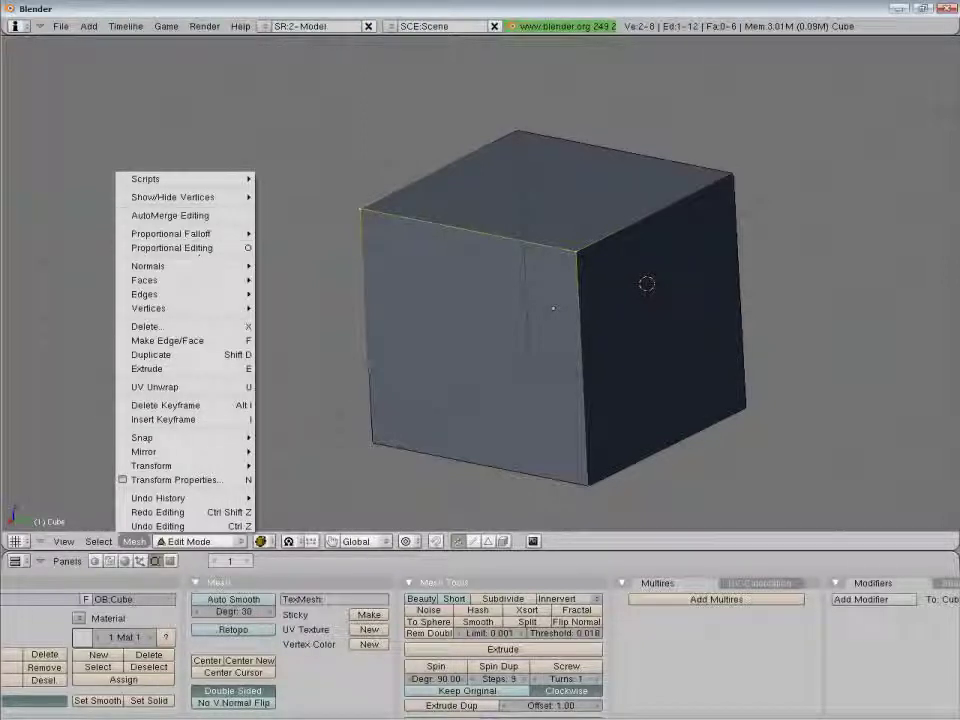
mouse_move(250, 198)
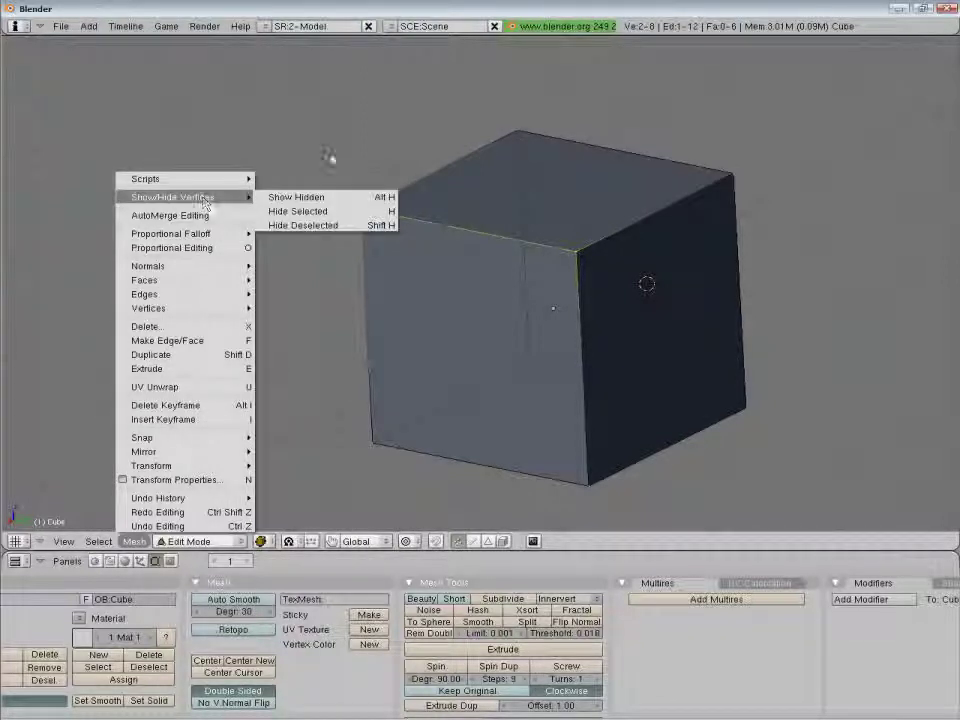
click(459, 108)
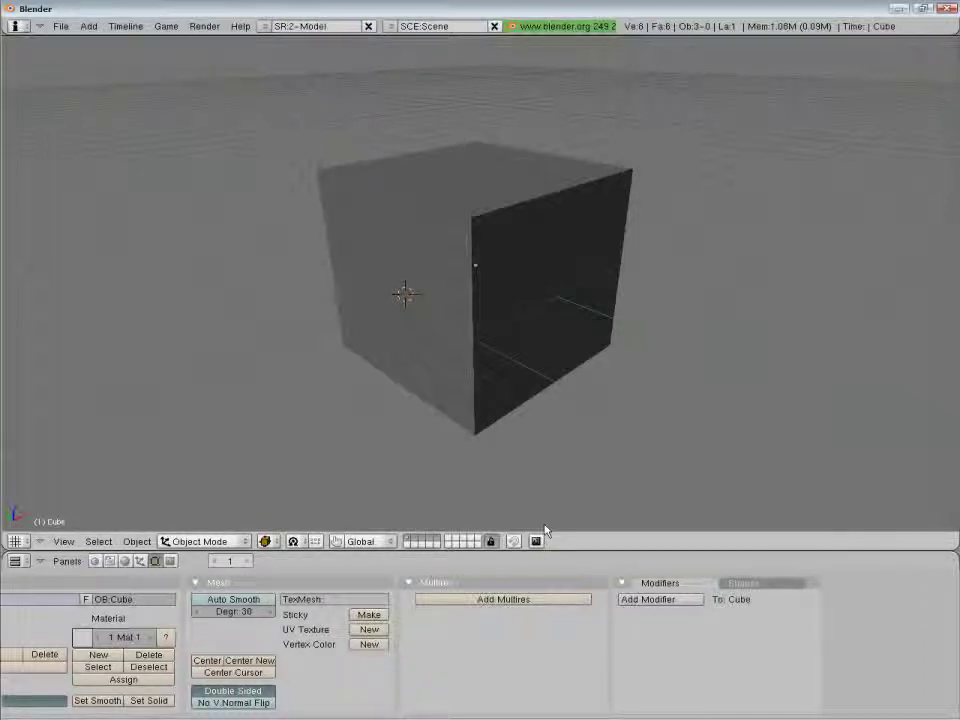
Select the cube in Object Mode and switch its display between wireframe and solid
key(z)
right_click(468, 418)
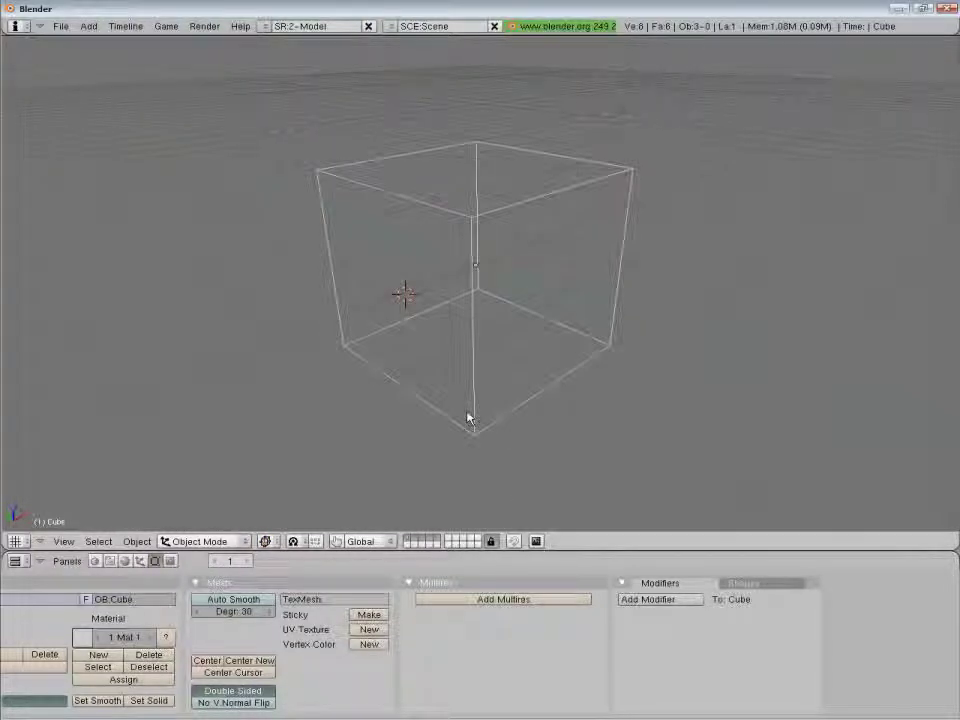
key(z)
key(z)
key(z)
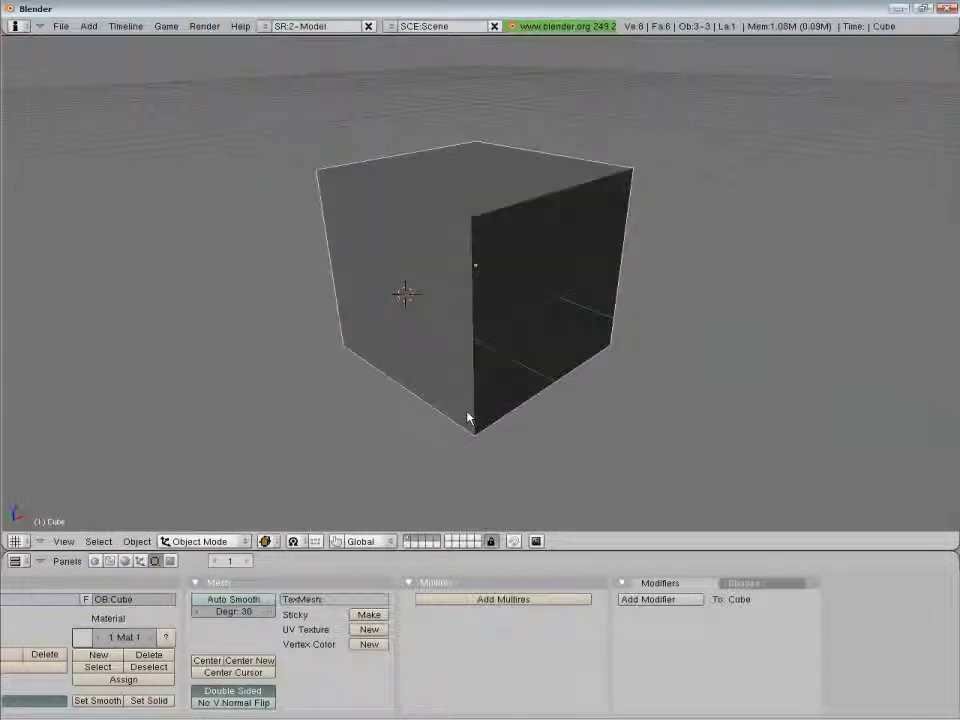
Enter Edit Mode on the cube and switch its display between wireframe and solid
key(Tab)
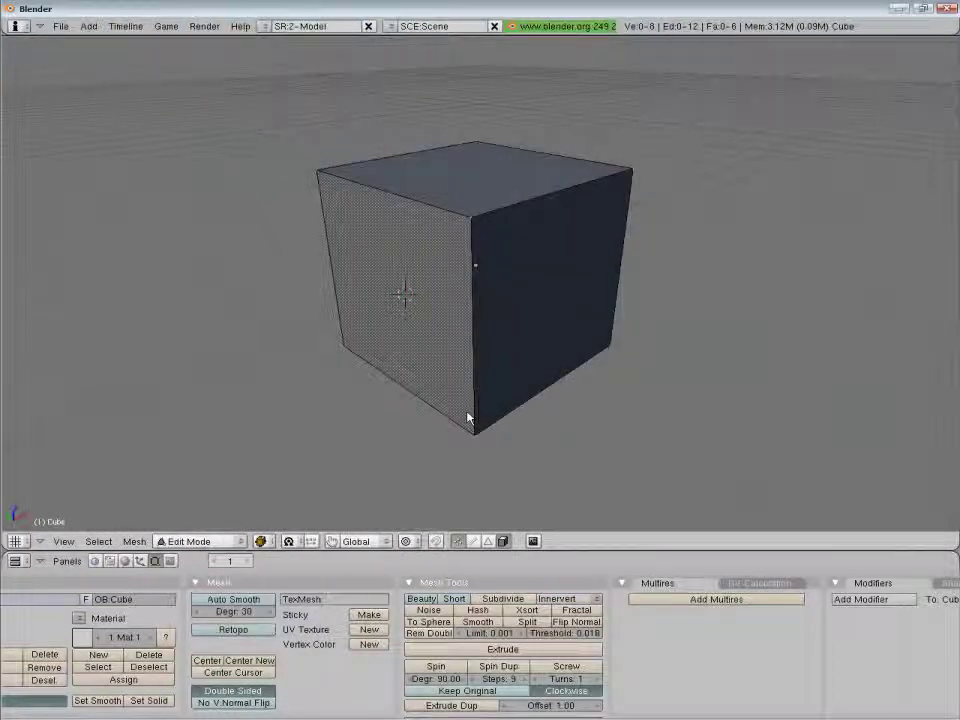
key(z)
key(z)
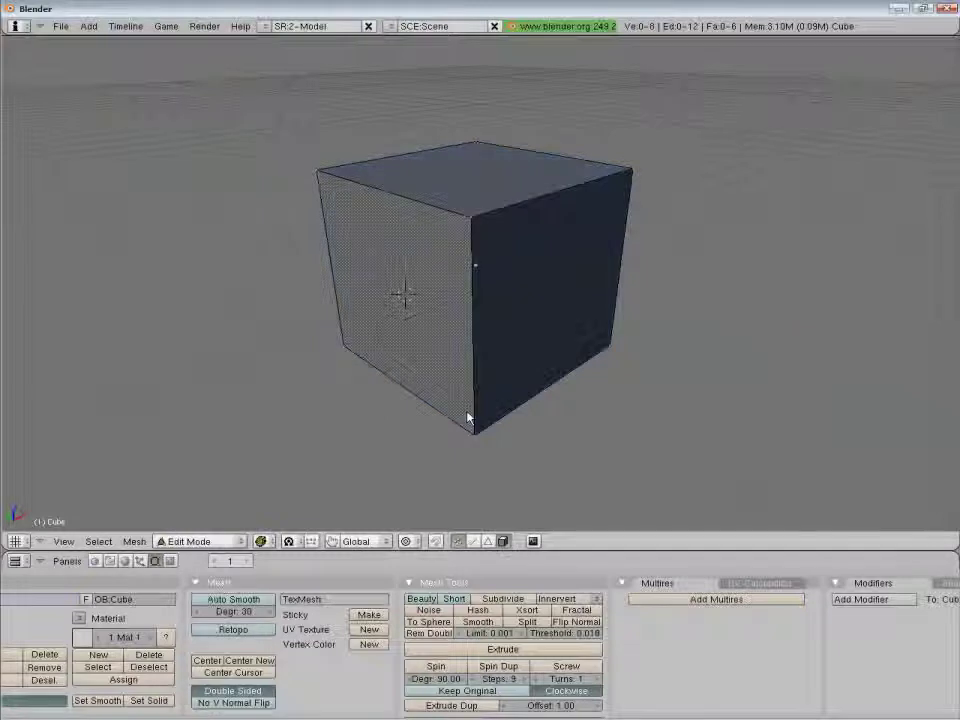
key(z)
key(z)
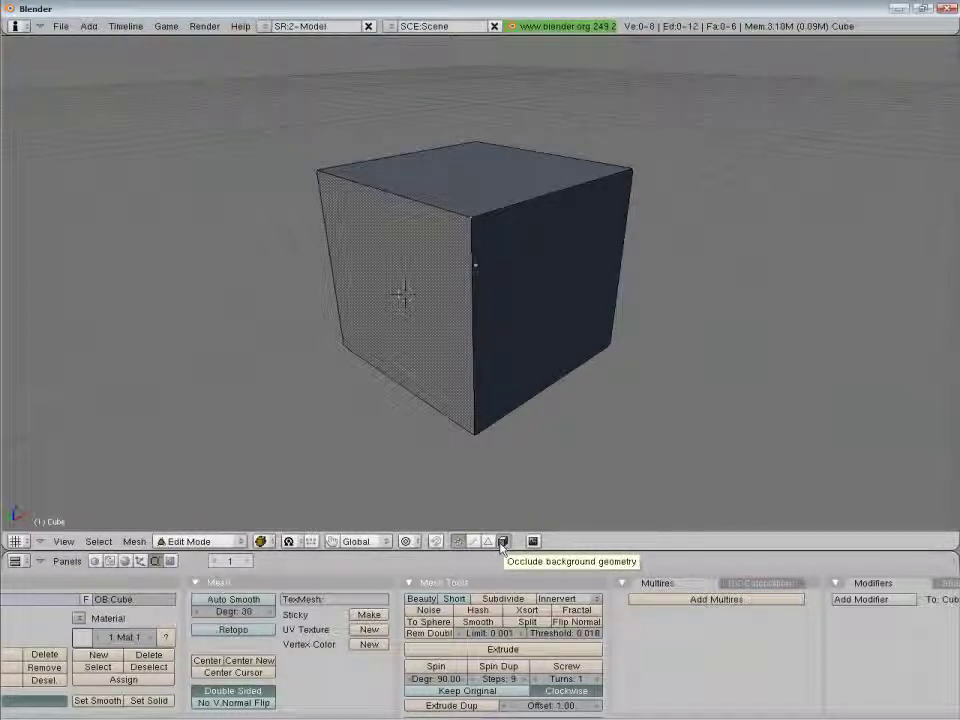
Turn off Occlude Background Geometry for the cube in Edit Mode so hidden vertices can be selected
middle_drag(489, 360, 530, 362)
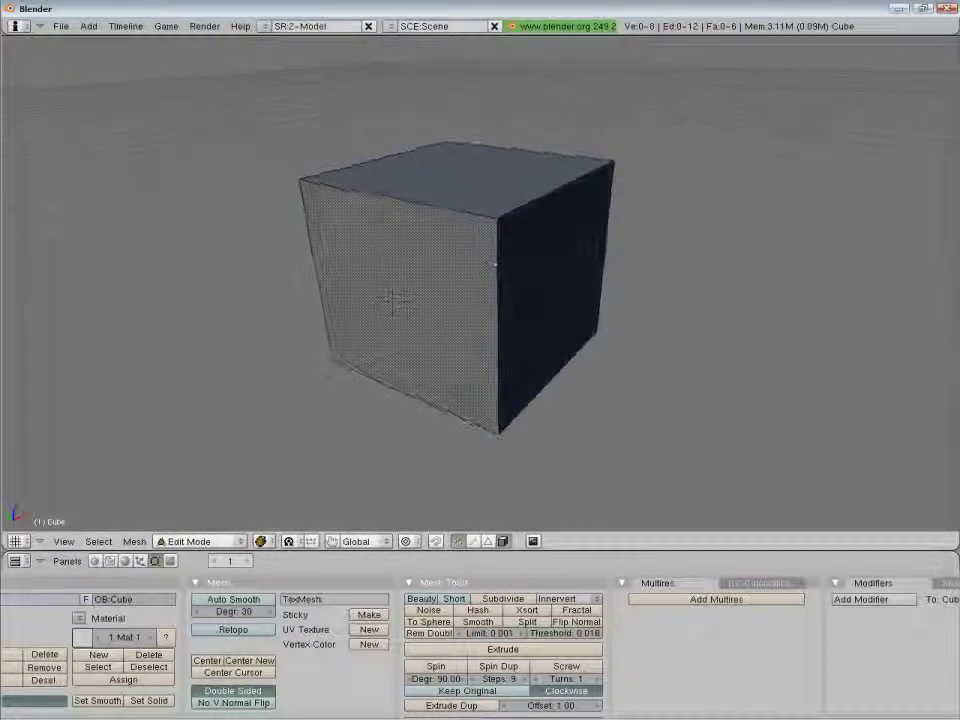
click(505, 543)
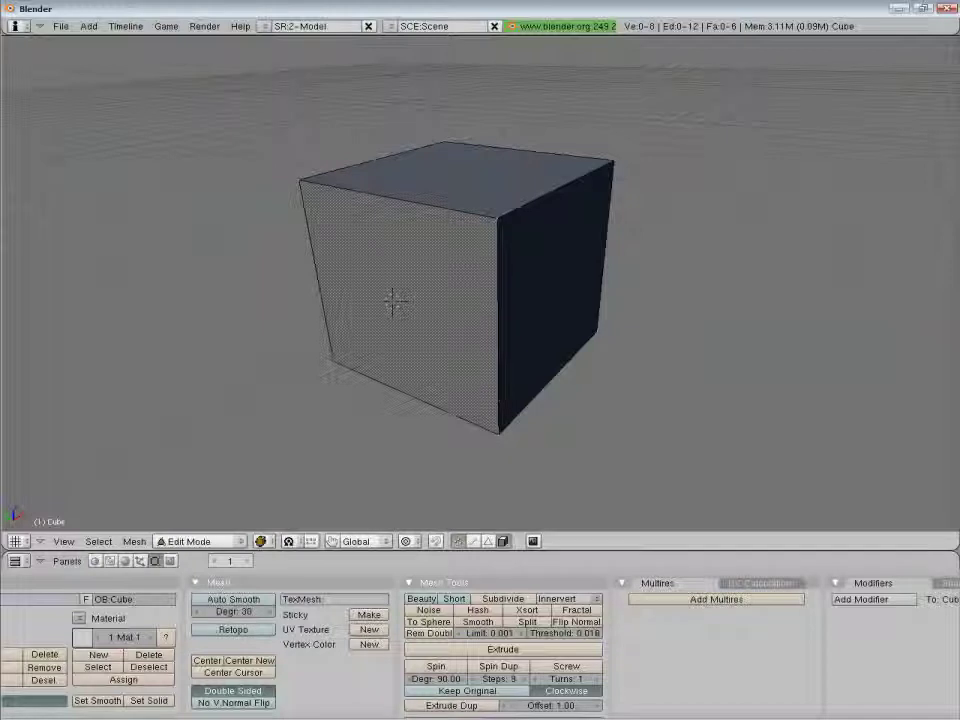
key(KP_8)
key(KP_8)
key(KP_8)
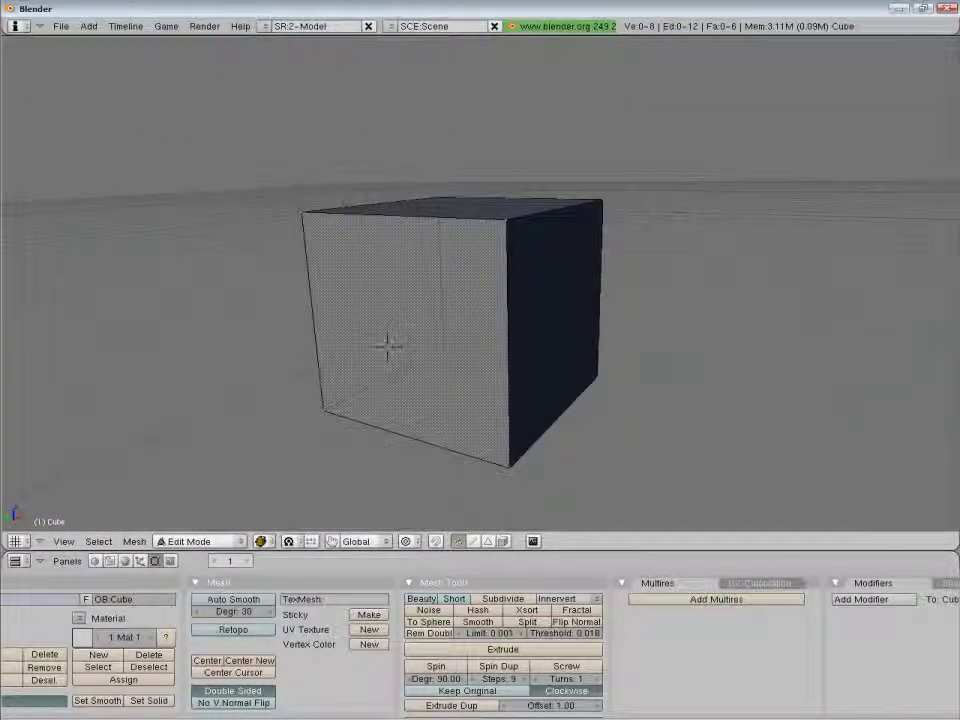
Select a single corner vertex, border-select the cube's four bottom vertices, and clear the selection
right_click(508, 219)
mouse_move(508, 219)
middle_down()
mouse_move(540, 250)
mouse_move(512, 222)
middle_up()
middle_drag(386, 346, 391, 343)
key(g)
right_click(386, 346)
key(b)
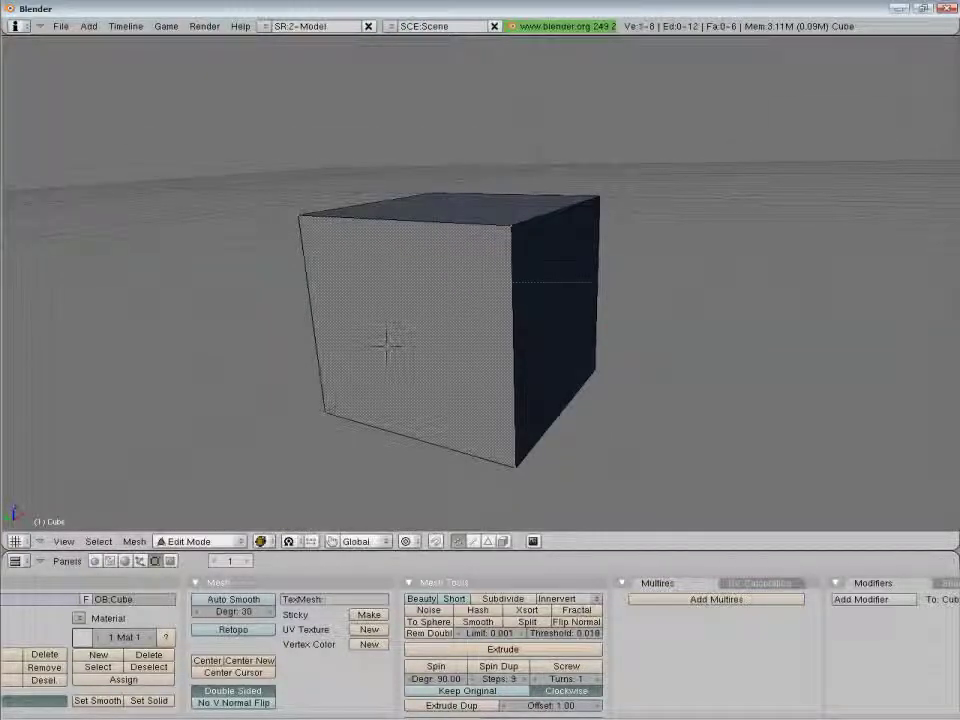
drag(630, 281, 240, 490)
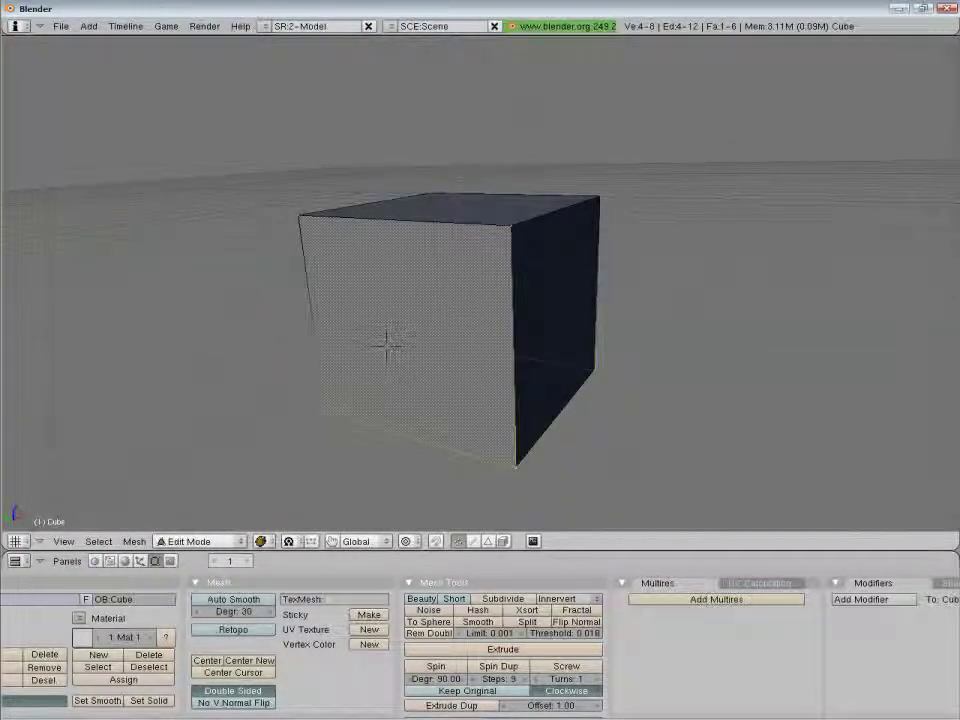
key(a)
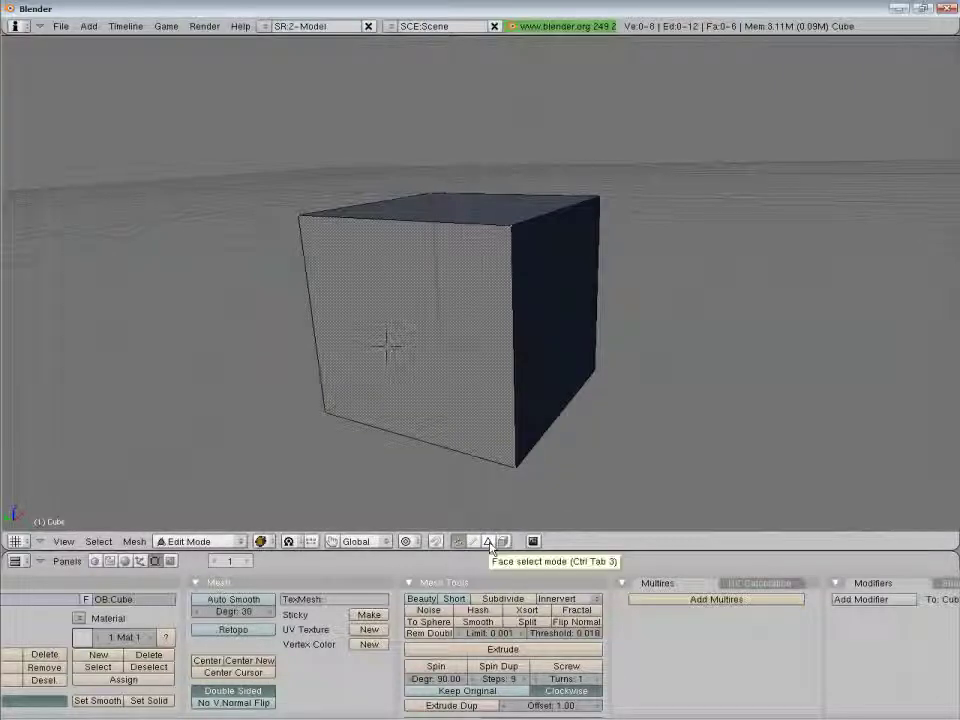
Enable snapping with the Closest target and turn on proportional editing
click(458, 541)
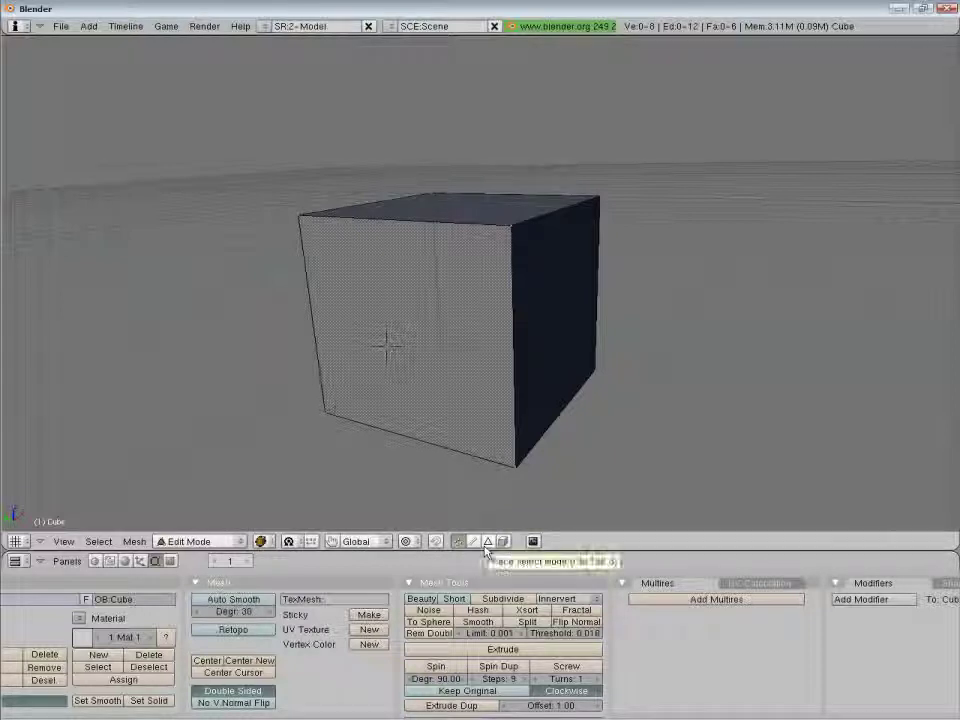
click(488, 541)
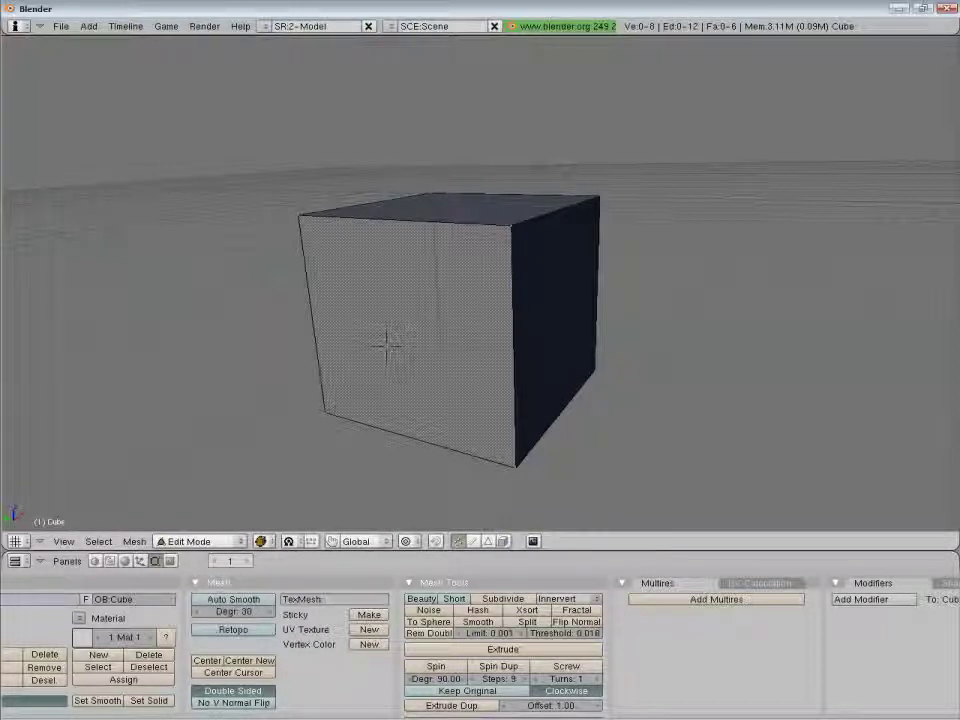
click(436, 541)
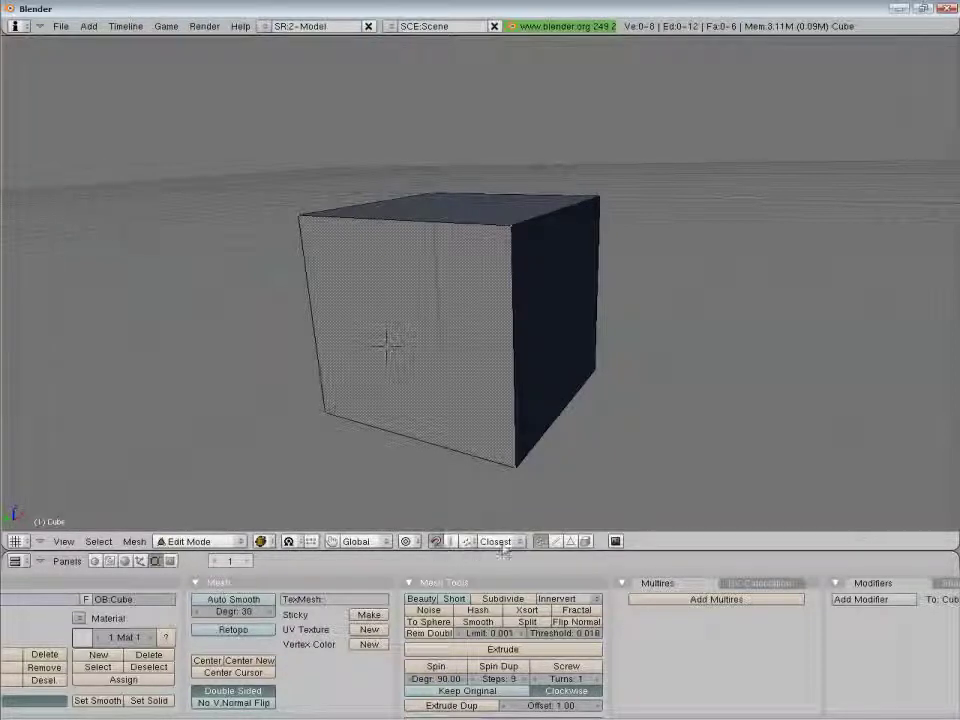
click(410, 543)
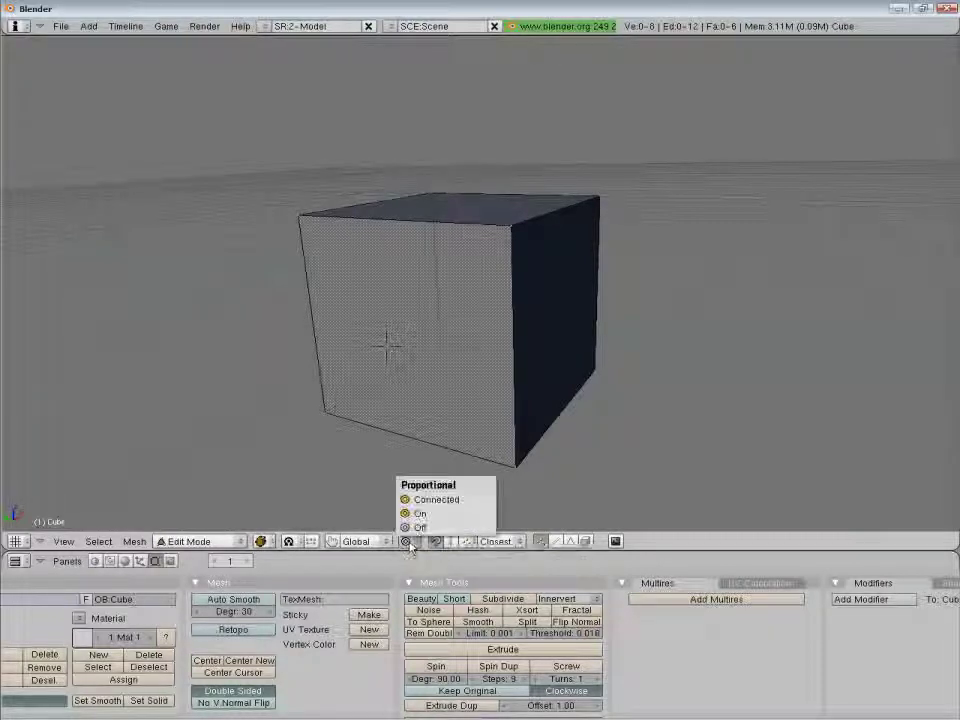
click(420, 513)
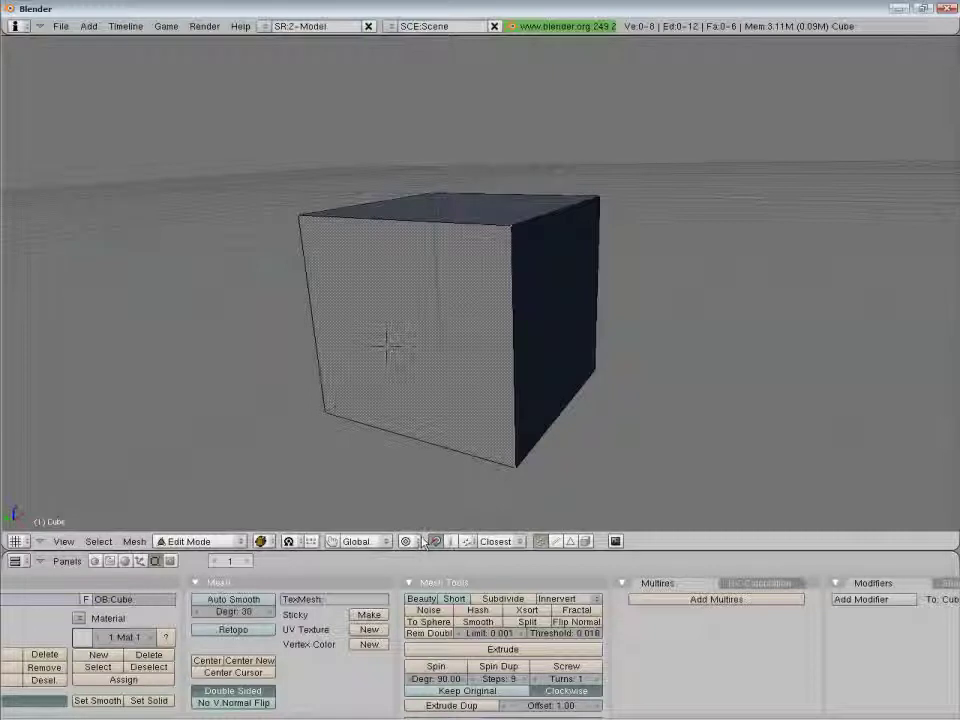
key(o)
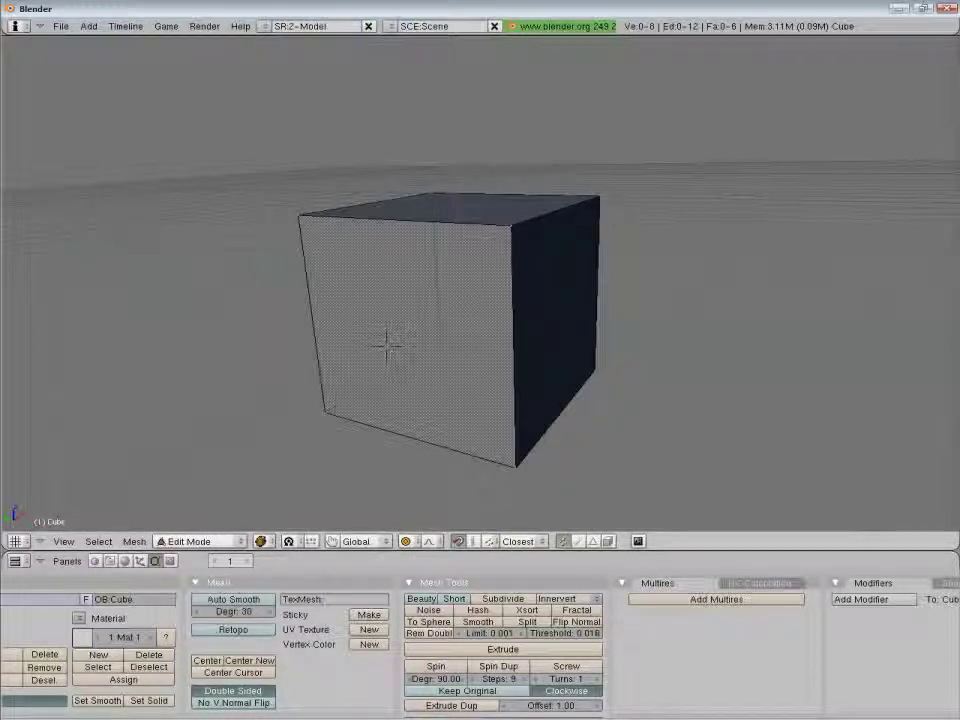
Switch to Object Mode and display other, empty layers before returning to the first layer
key(Tab)
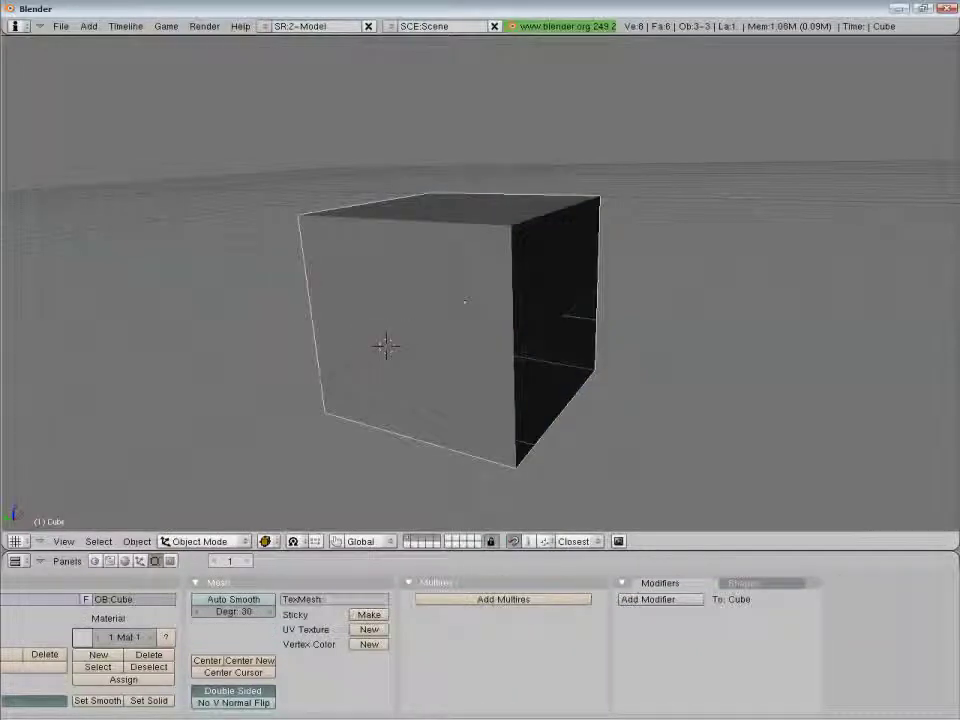
middle_drag(546, 446, 501, 503)
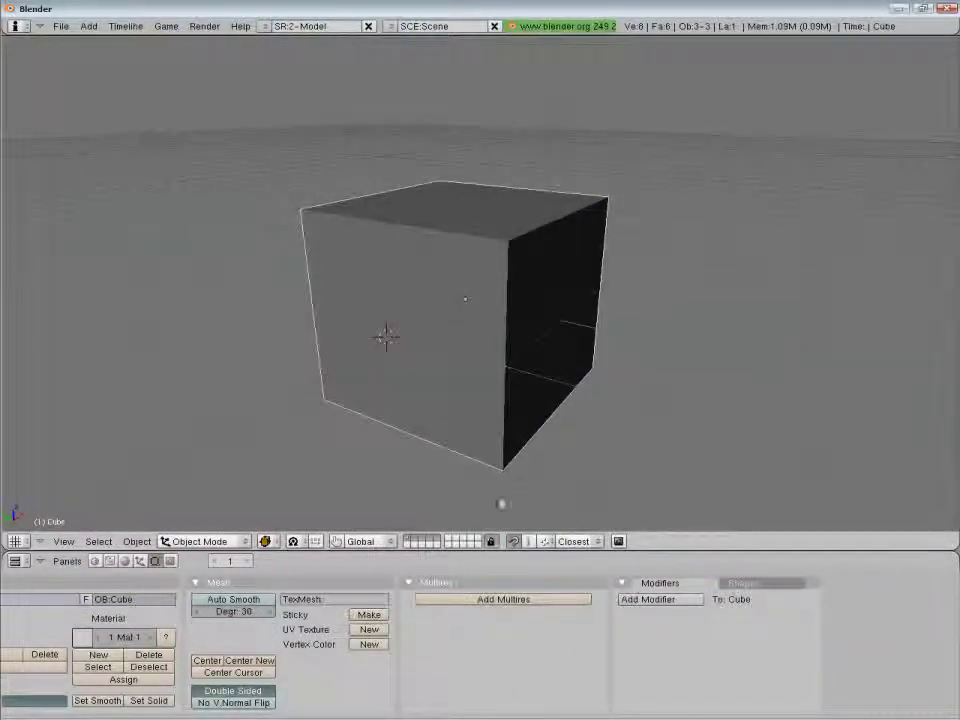
click(419, 542)
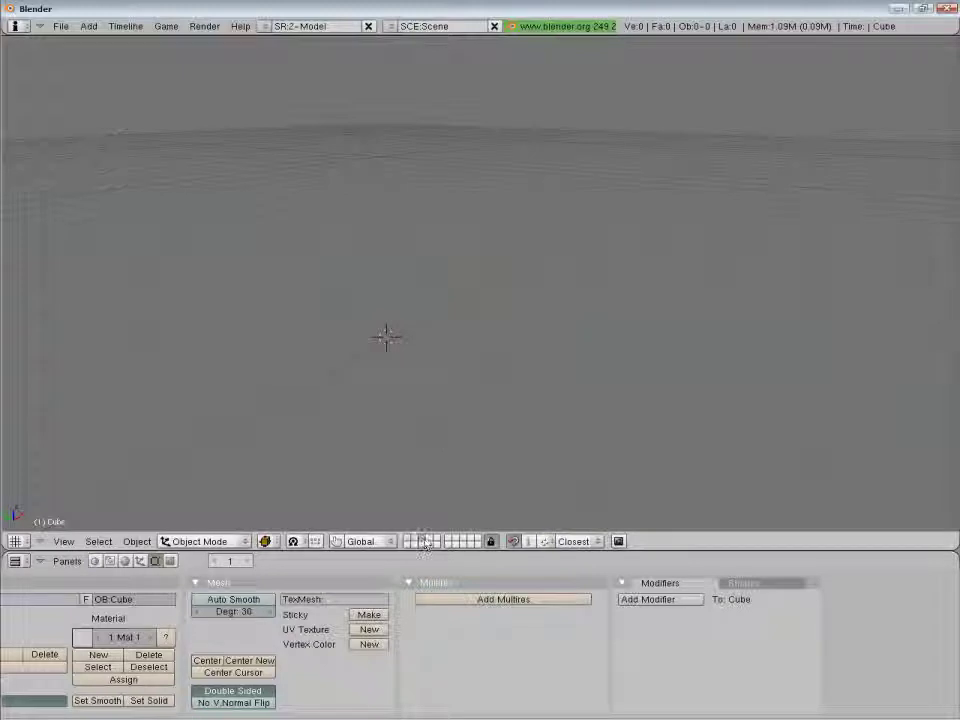
click(409, 542)
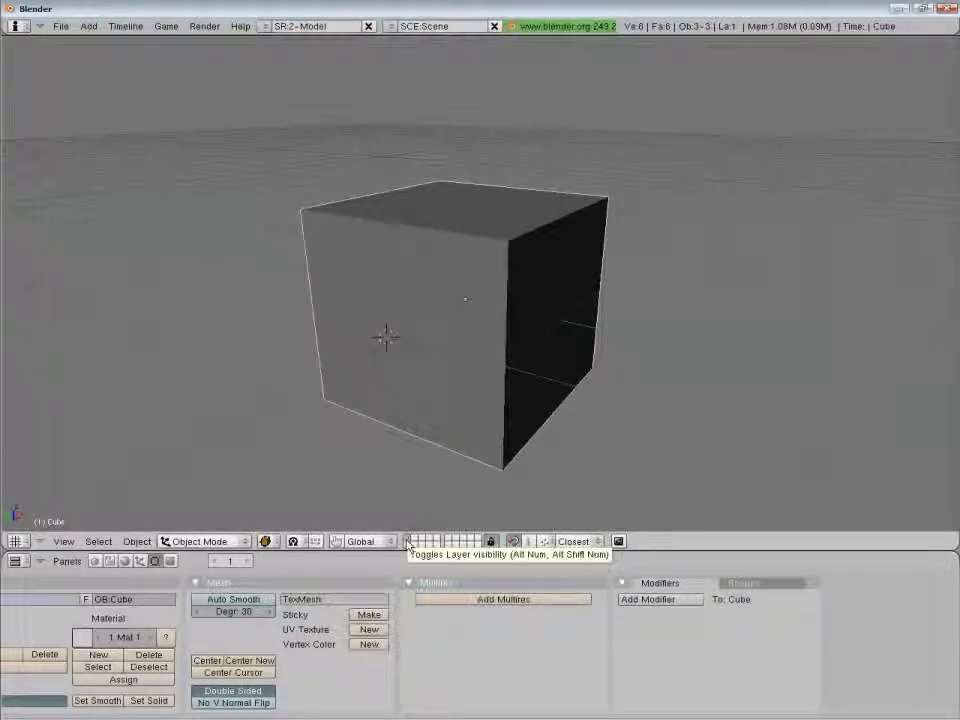
click(409, 542)
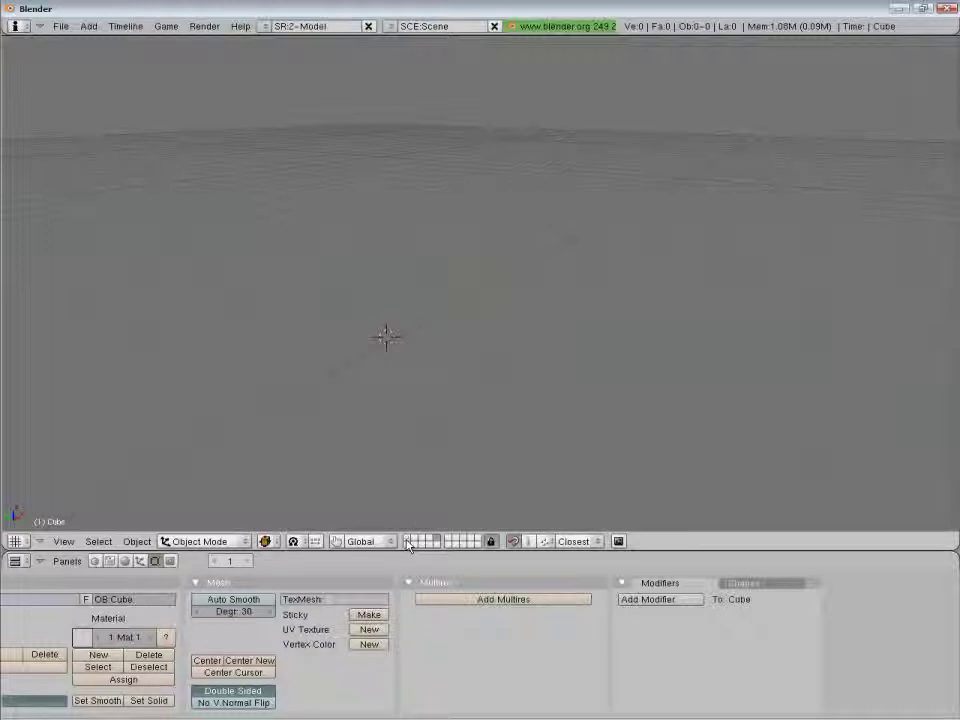
click(409, 542)
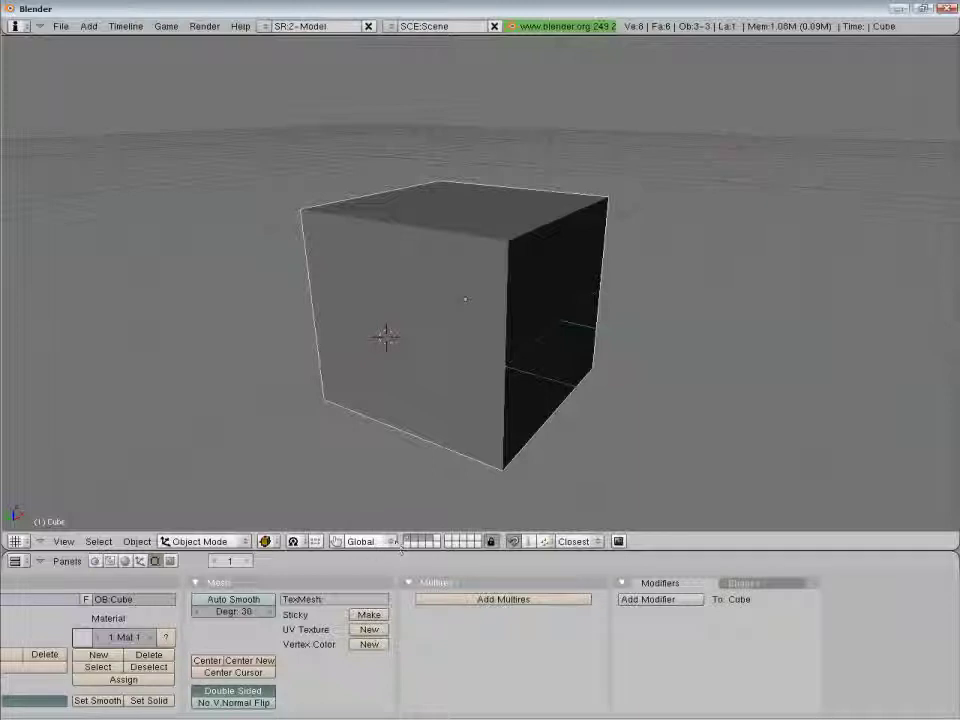
Rotate the cube slightly about the Y axis with the rotate manipulator, and turn the manipulator off
click(337, 541)
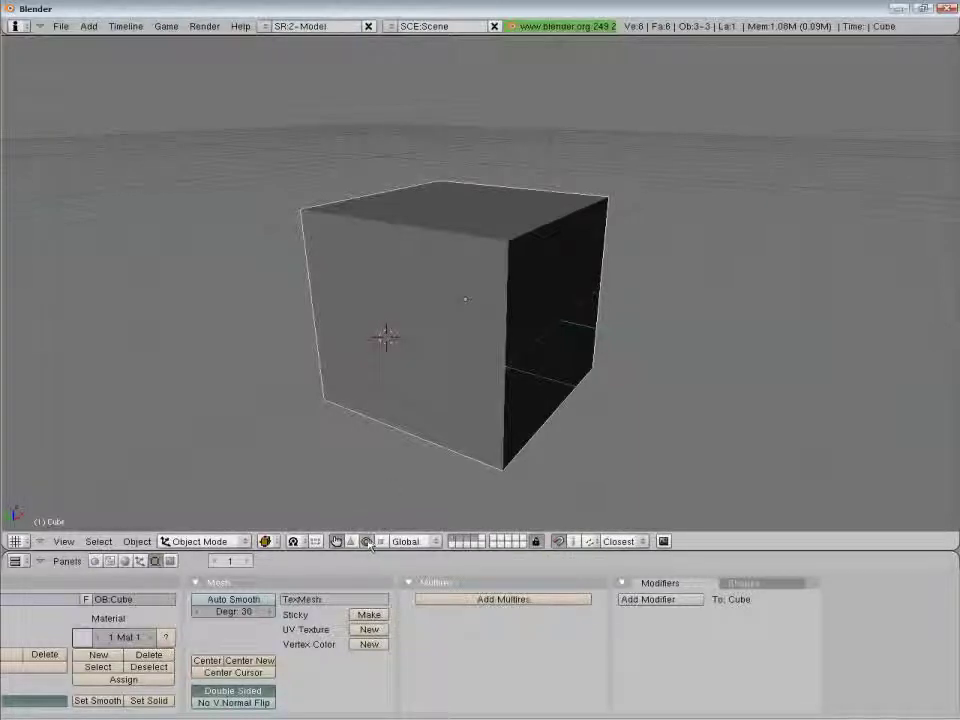
click(366, 541)
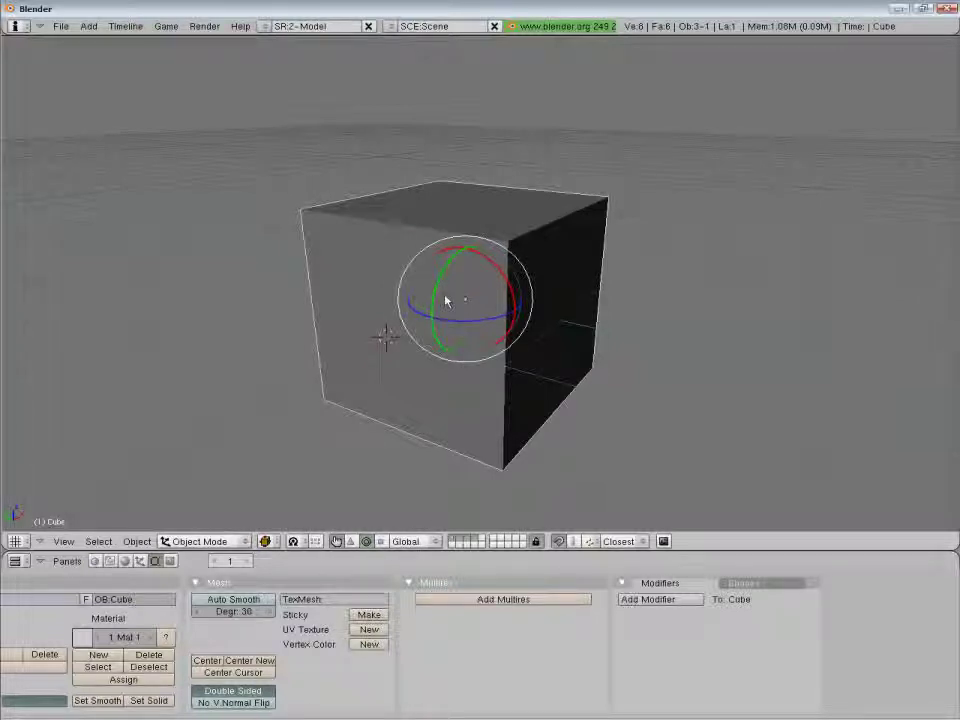
mouse_move(436, 294)
mouse_down()
mouse_move(432, 344)
mouse_move(437, 290)
mouse_up()
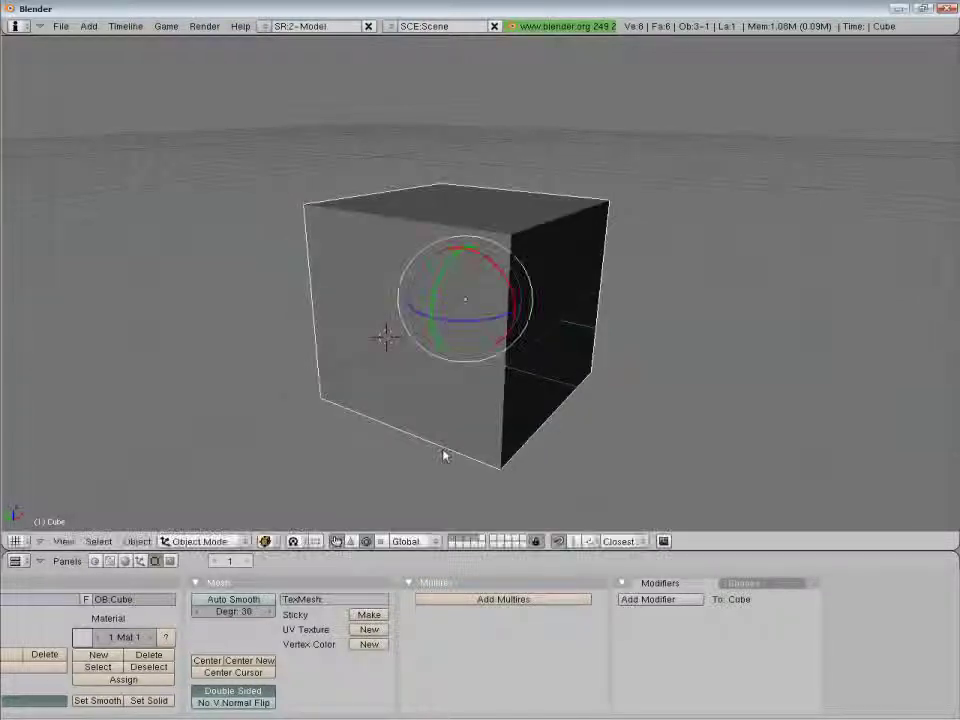
click(406, 541)
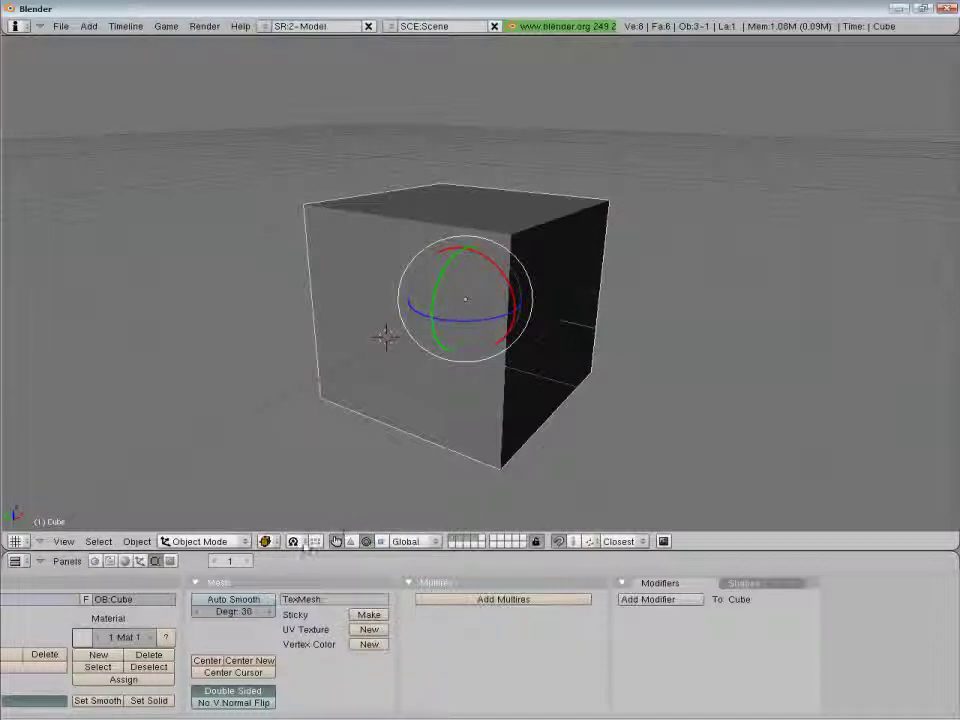
click(330, 541)
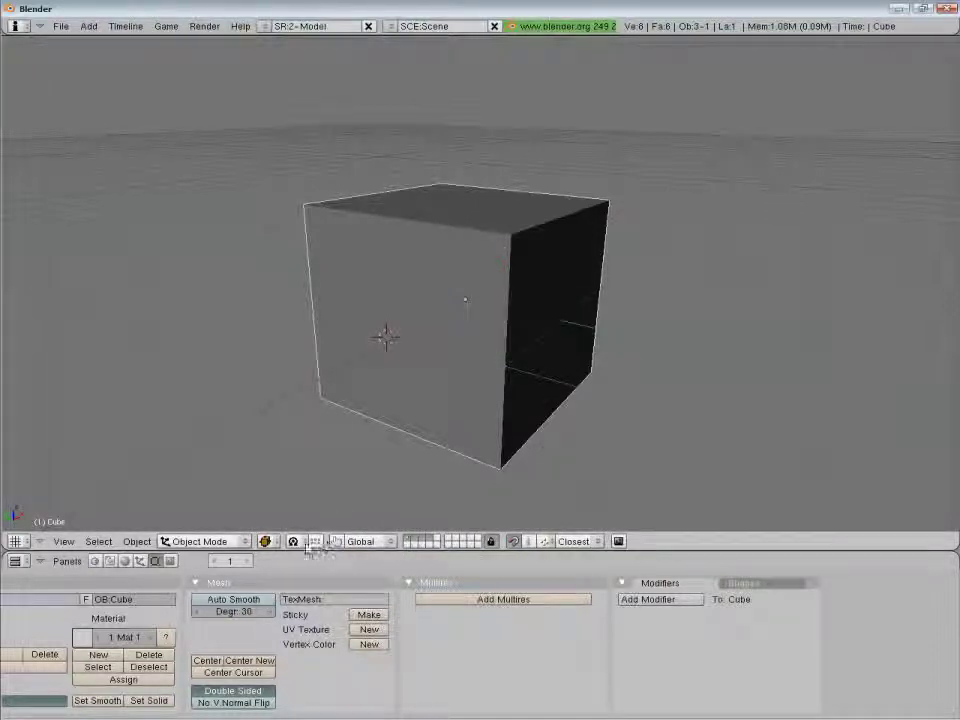
Choose Median Point as the pivot in Object Mode and in the cube's Edit Mode
click(305, 542)
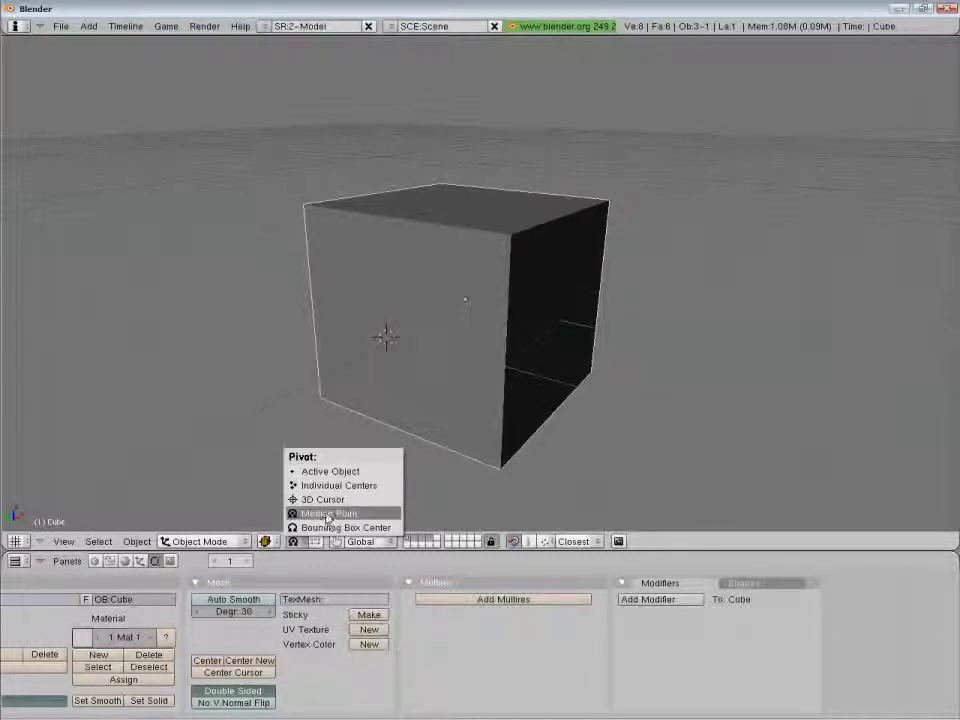
click(327, 514)
key(Tab)
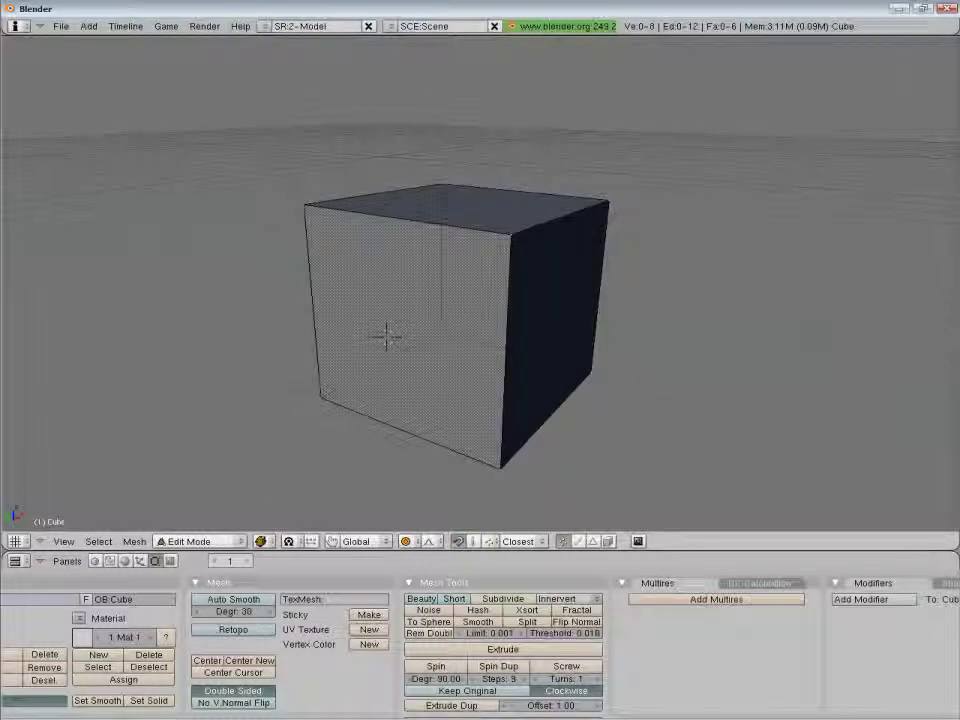
click(288, 541)
click(307, 514)
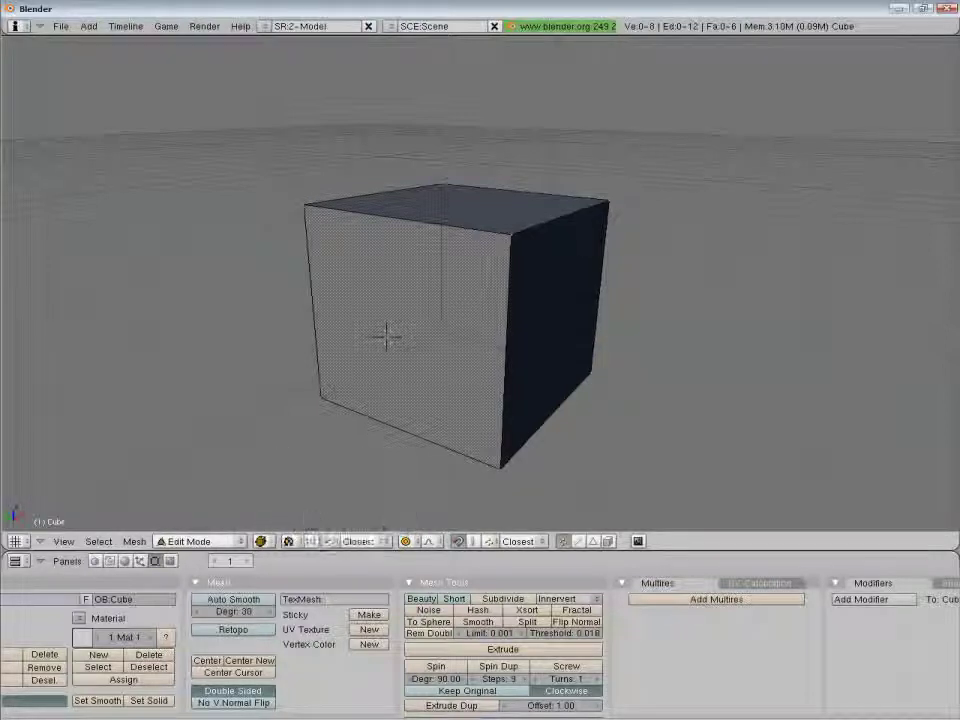
Set the draw type to Wireframe in Edit Mode and toggle the display between solid and wireframe
click(260, 542)
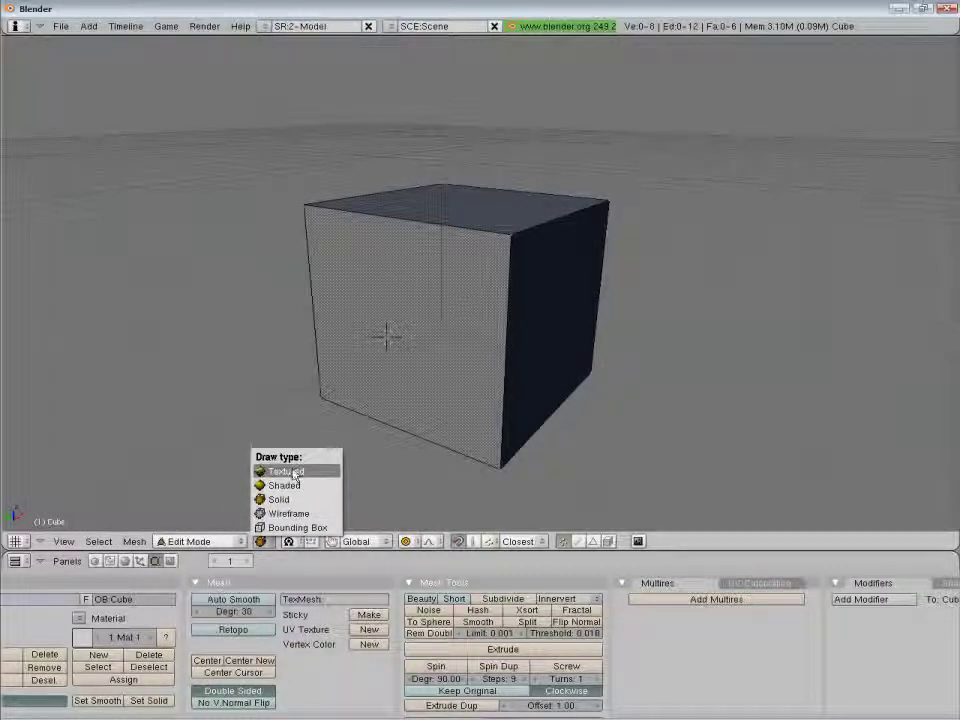
click(291, 511)
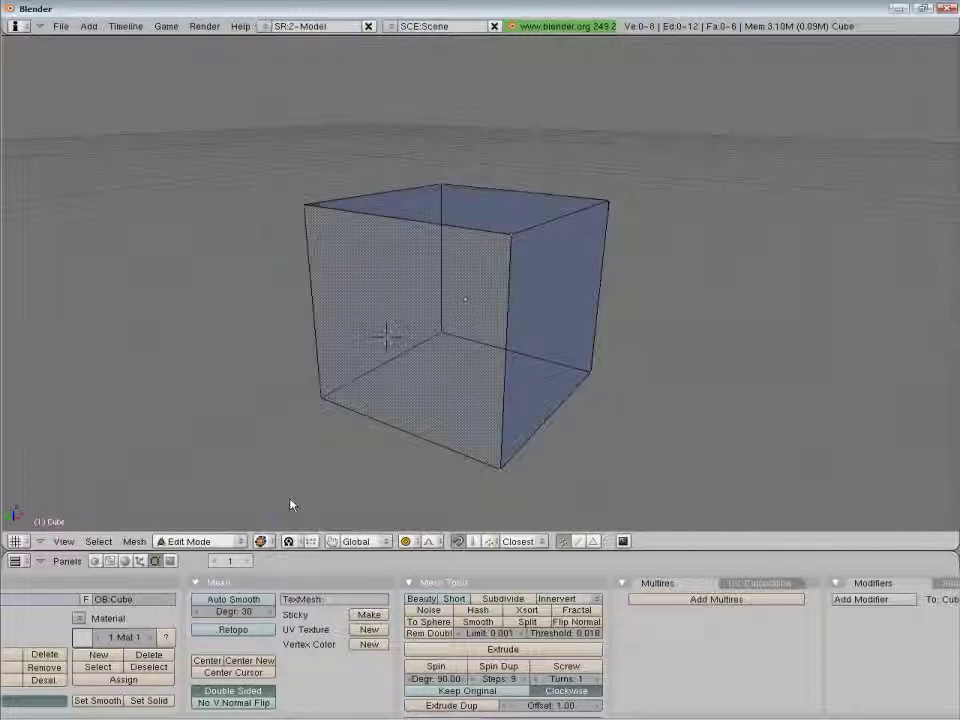
key(z)
key(z)
key(z)
key(z)
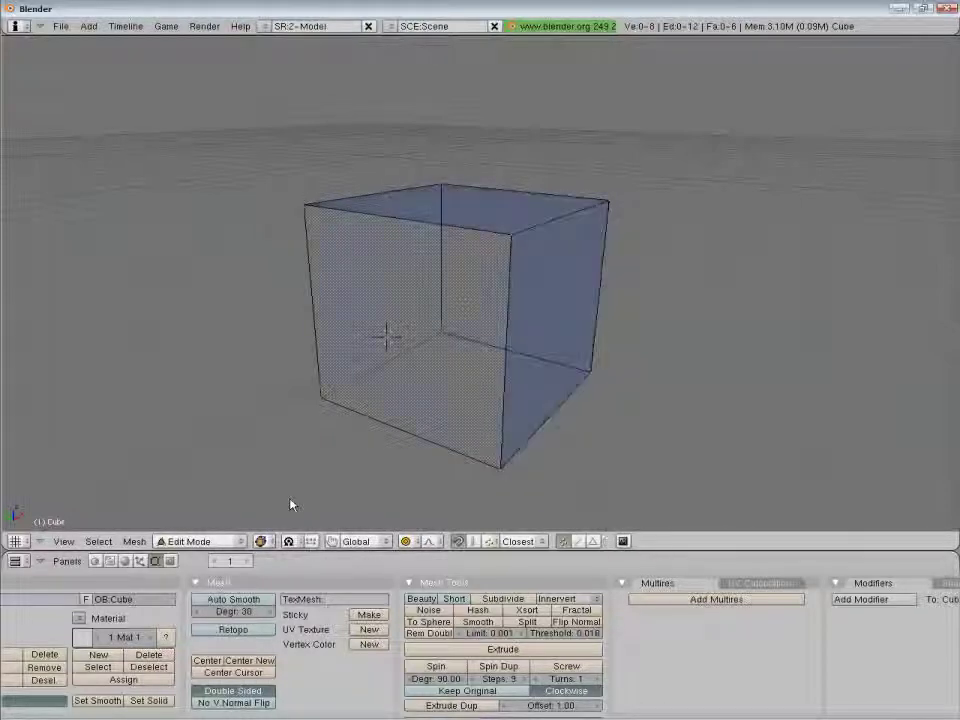
Switch to Object Mode, toggle the display until the cube is solid, and return to Edit Mode
key(Tab)
key(z)
key(z)
key(z)
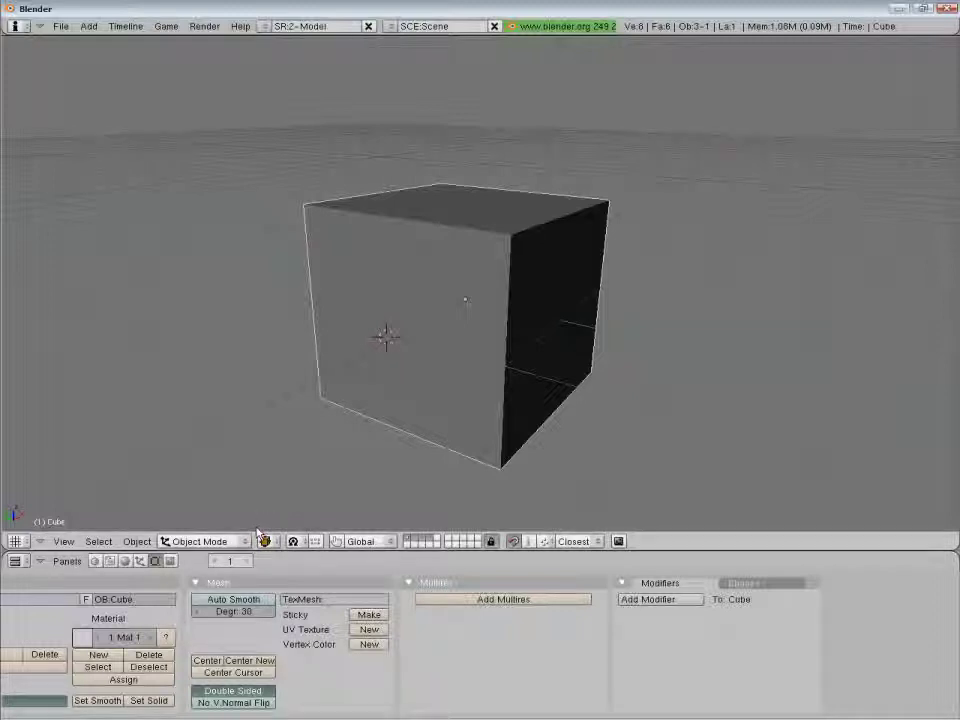
key(Tab)
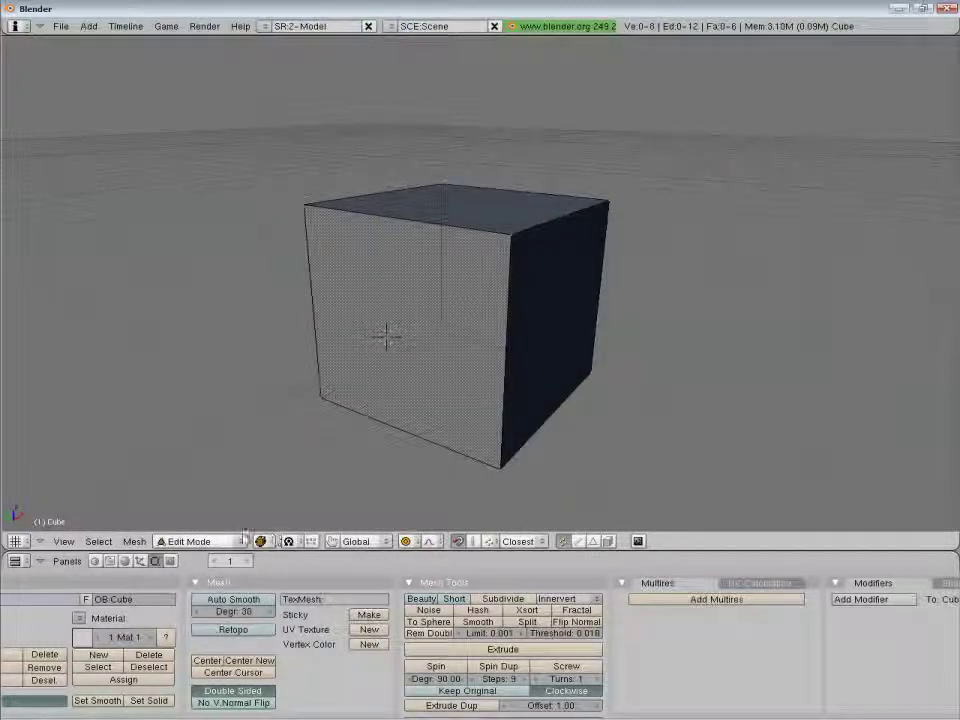
Toggle the cube repeatedly between Edit Mode and Object Mode, finishing in Object Mode
click(195, 541)
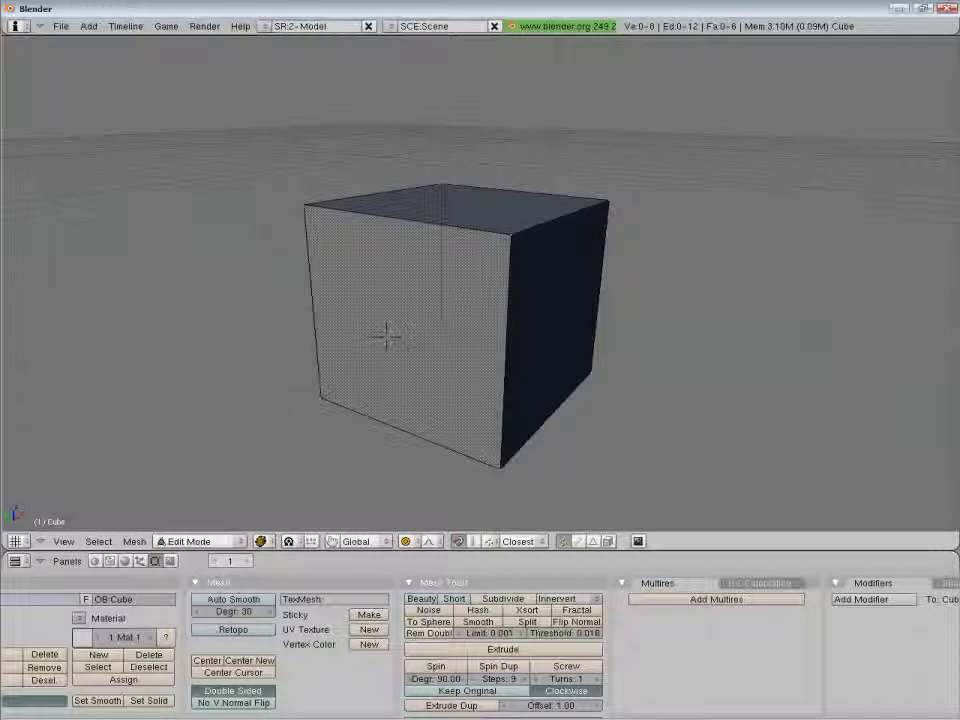
key(Tab)
key(Tab)
key(Tab)
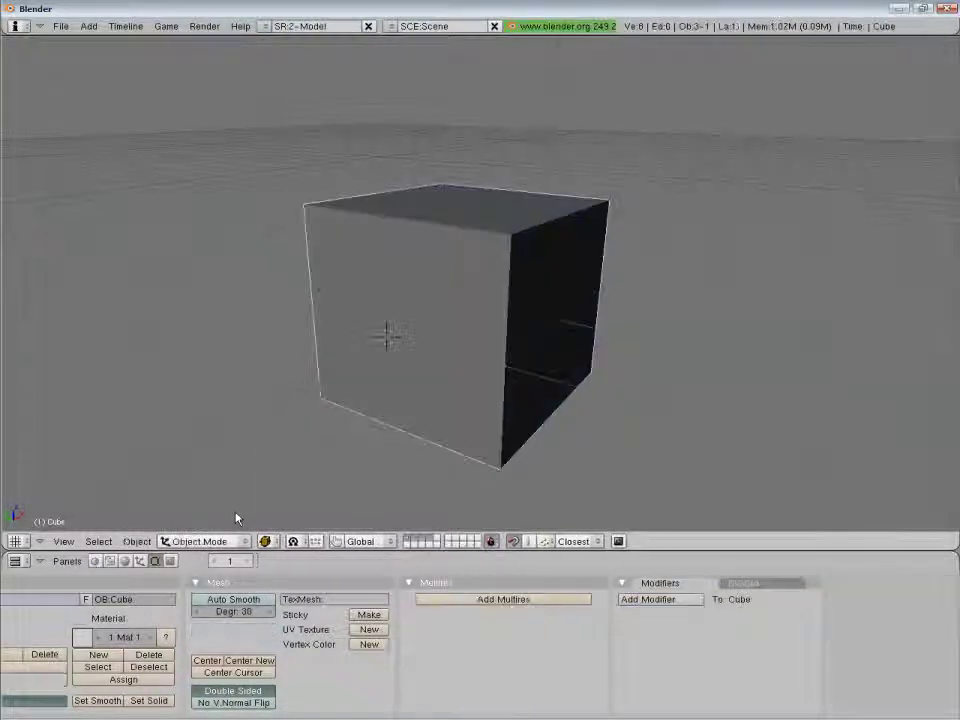
key(Tab)
key(Tab)
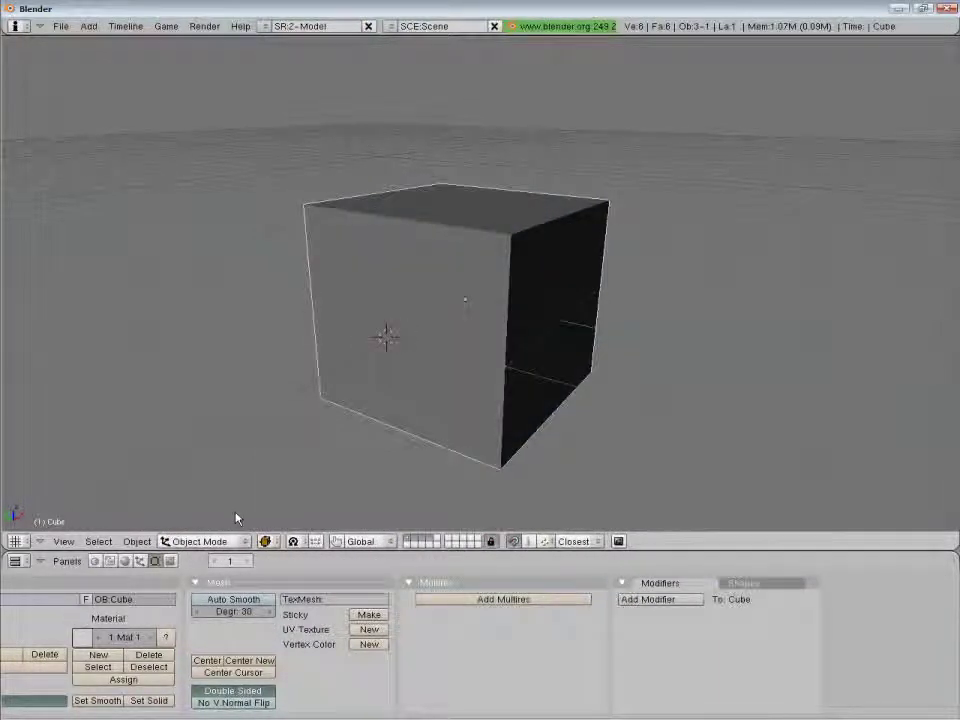
key(Tab)
key(Tab)
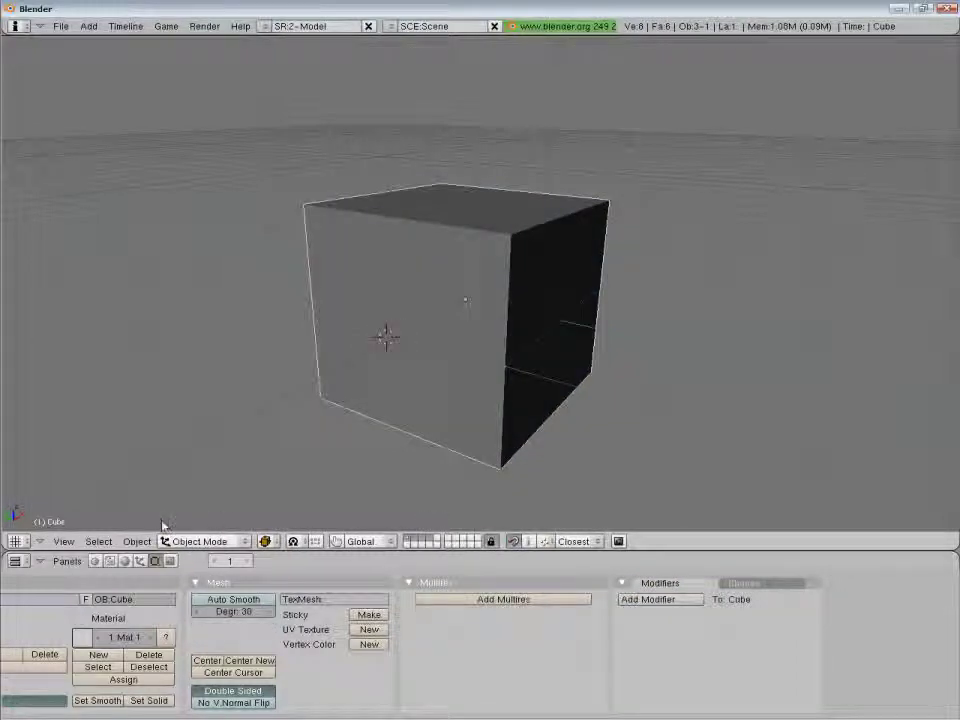
Toggle the cube between Object Mode and Edit Mode and compare the Mesh commands with the Object commands
key(Tab)
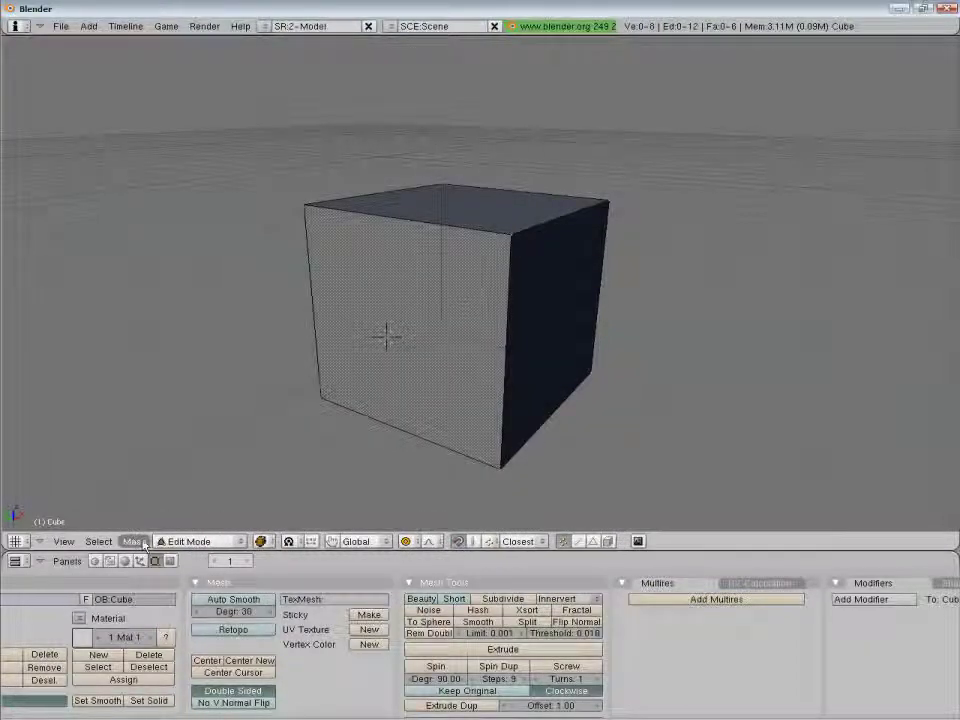
key(Tab)
key(Tab)
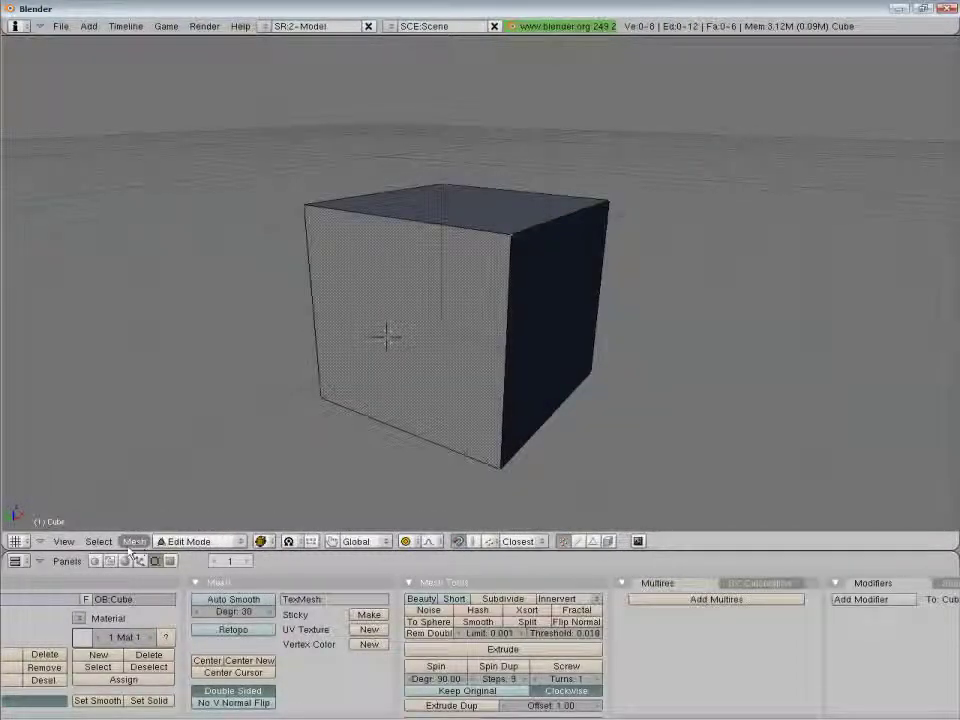
key(Tab)
key(Tab)
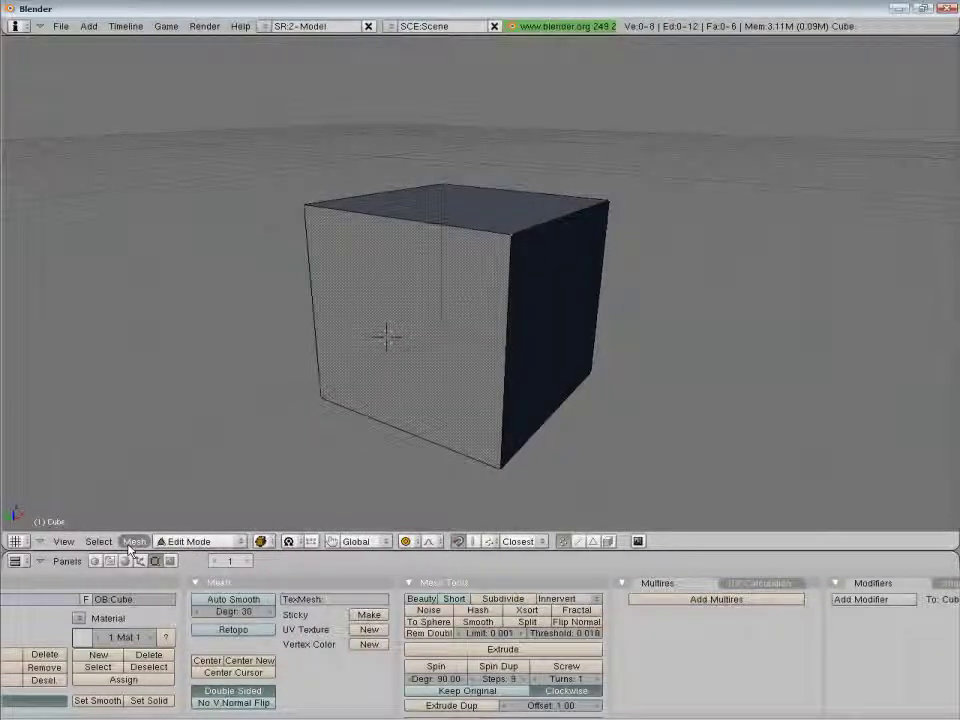
click(131, 543)
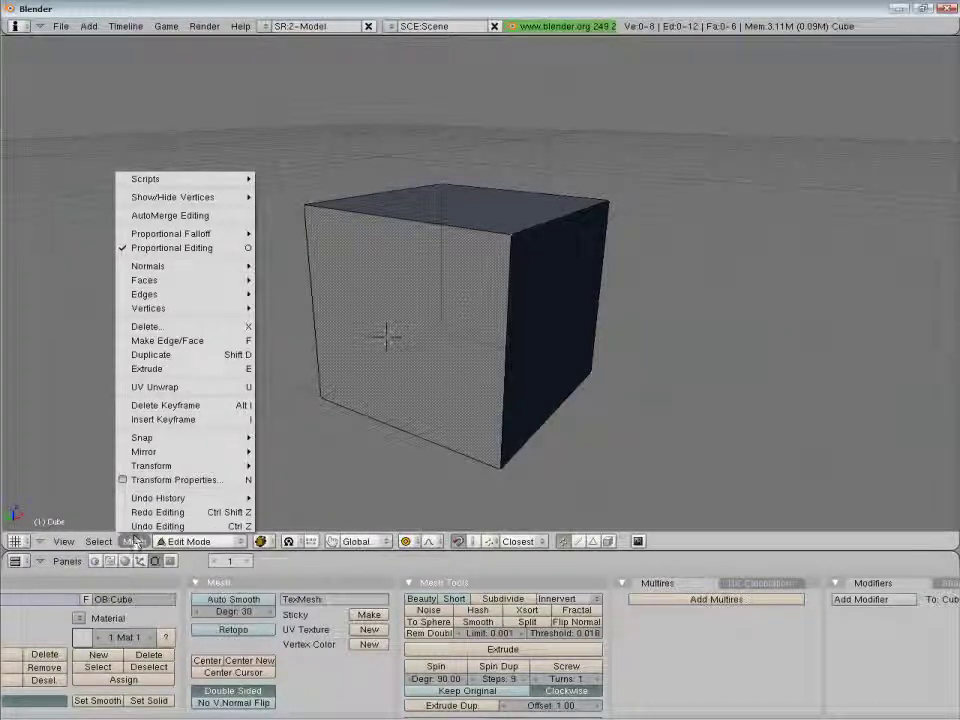
key(Tab)
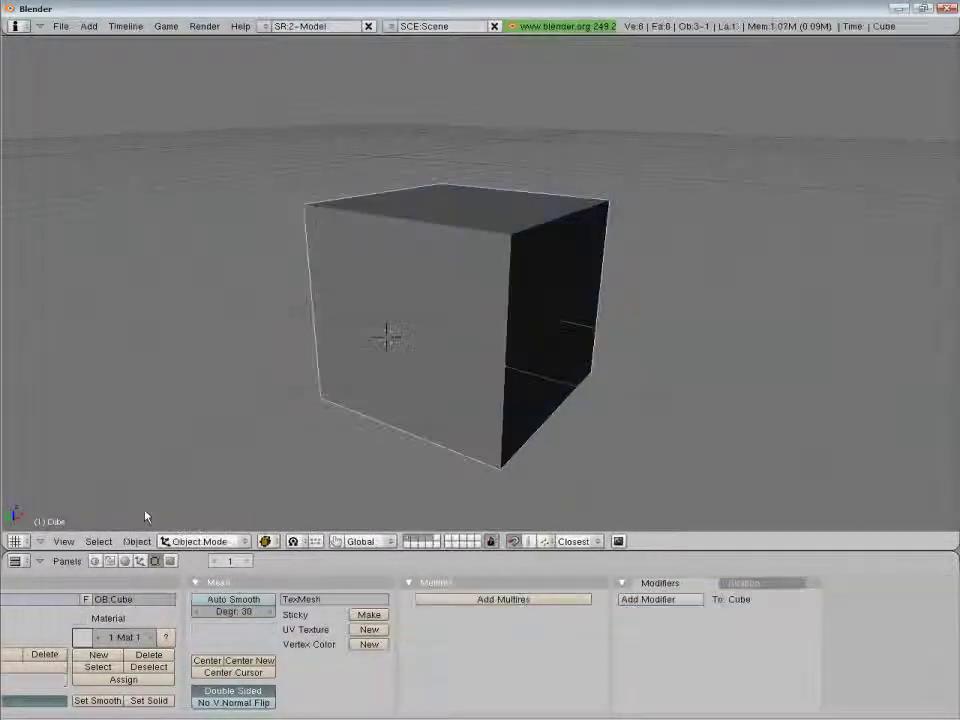
click(137, 541)
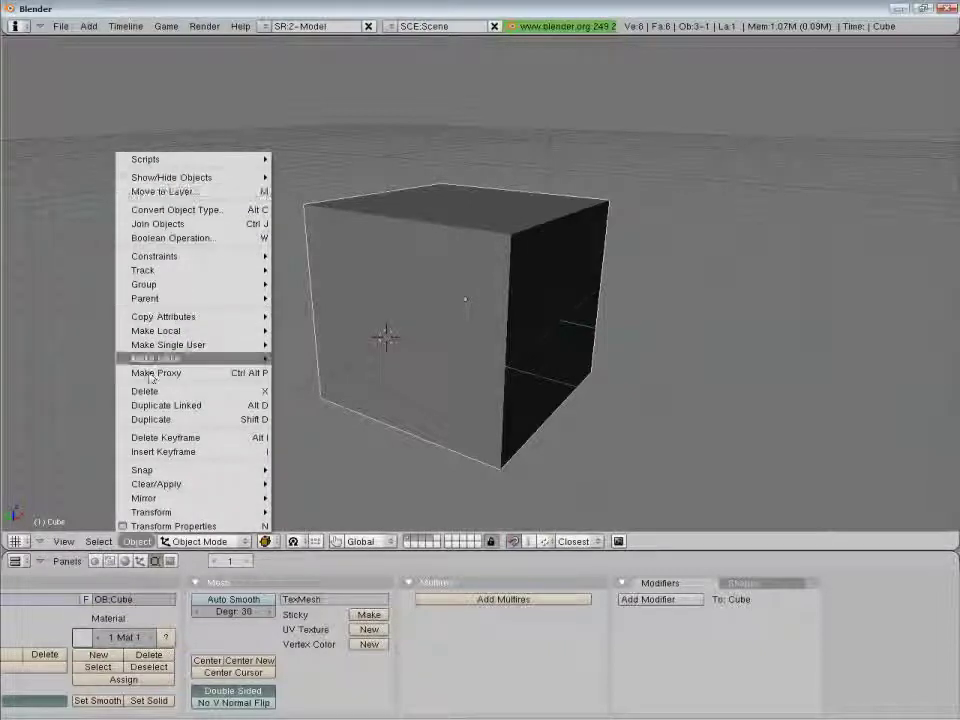
Compare the selection commands available in Object Mode with those available in Edit Mode
click(95, 541)
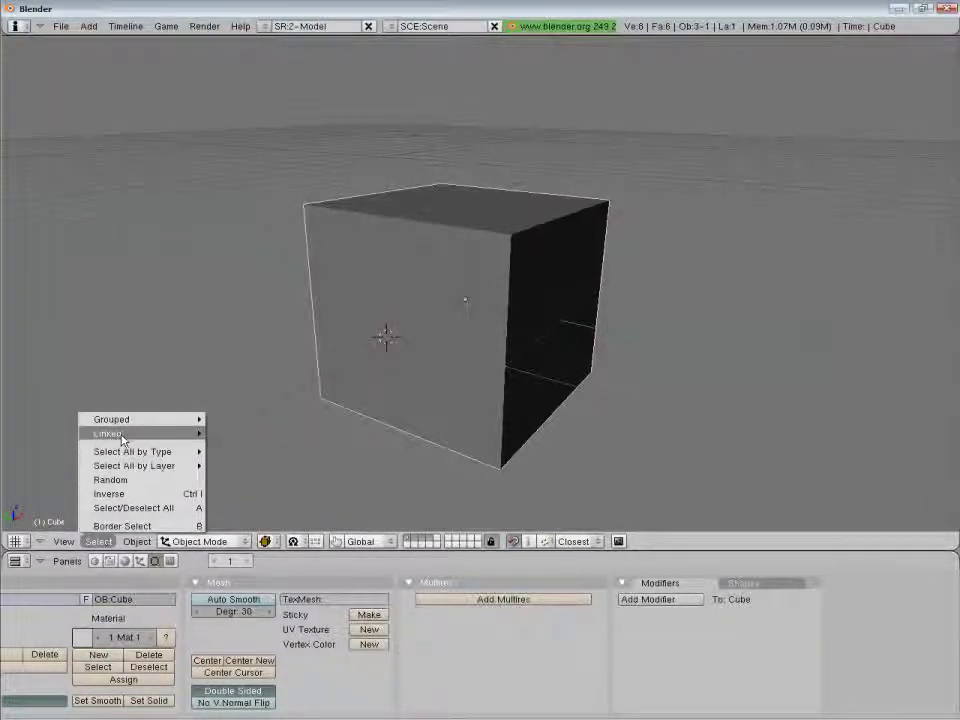
key(Tab)
click(92, 542)
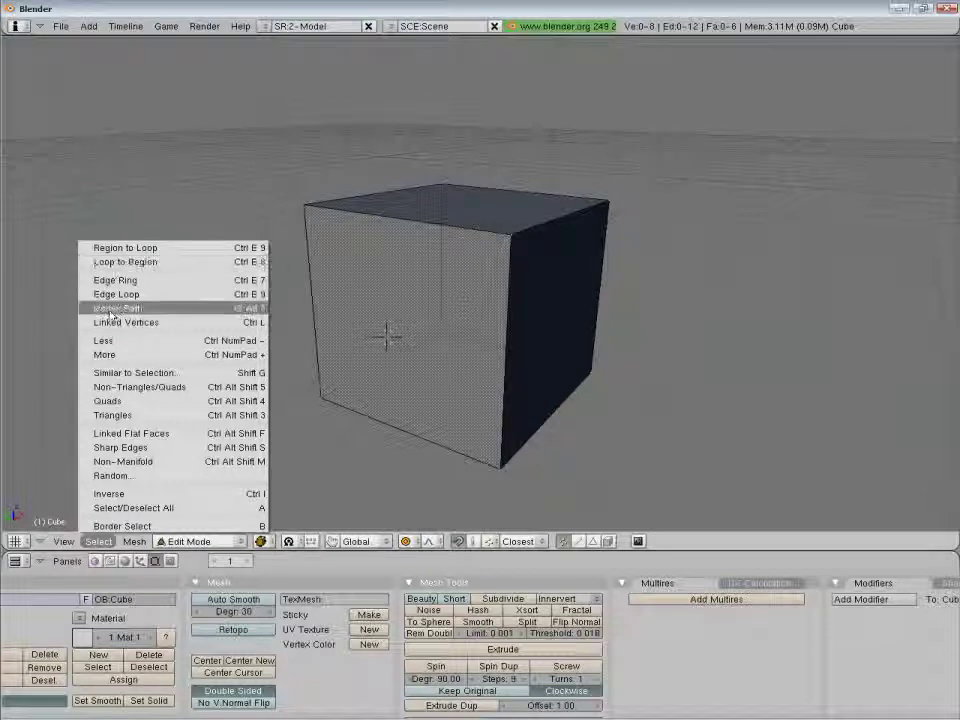
Load archi_roomcrack.jpg as the 3D view's background image and set its Blend to 0.38
click(63, 542)
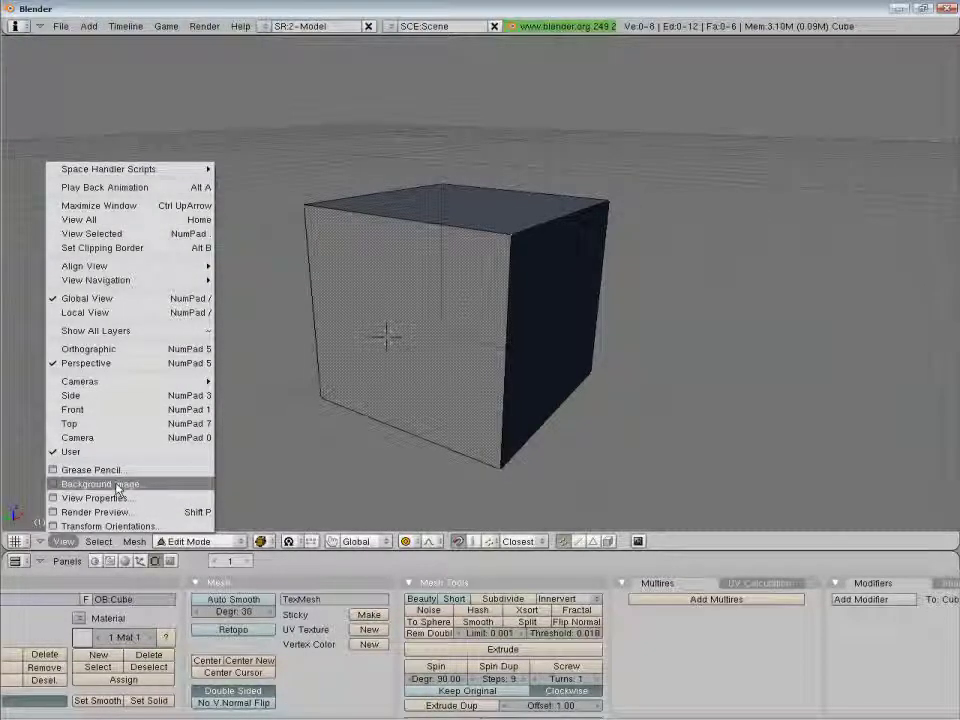
click(177, 486)
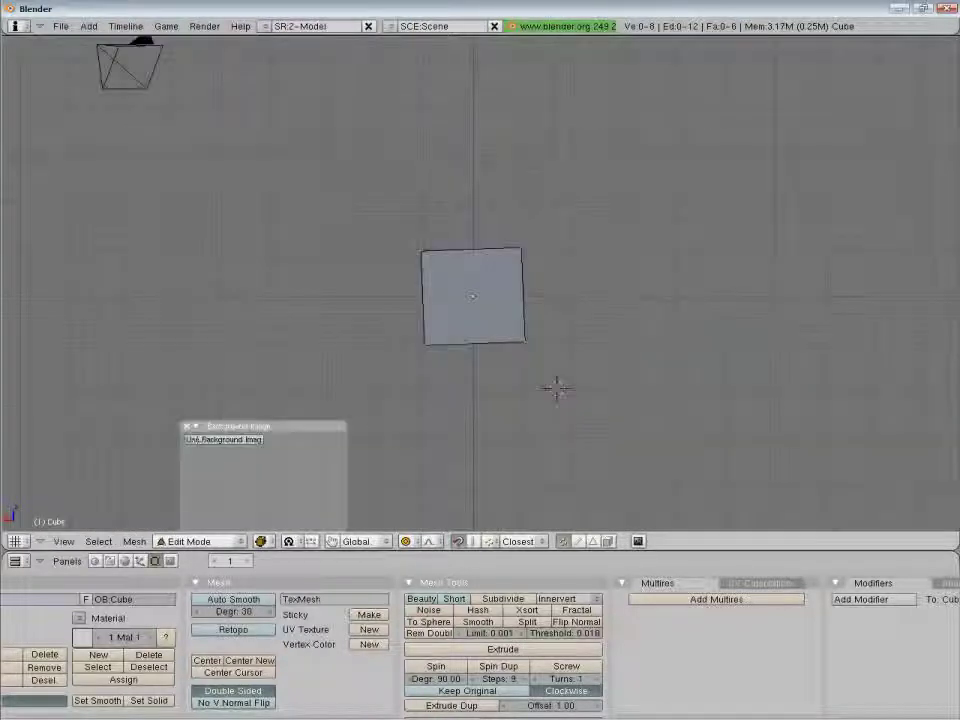
click(224, 439)
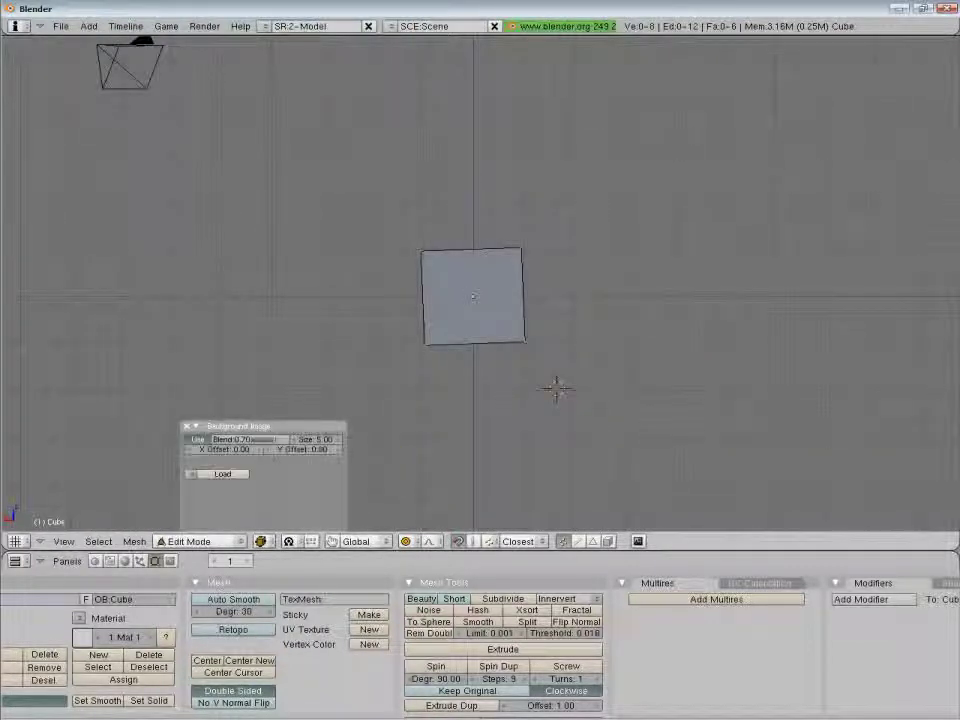
click(230, 474)
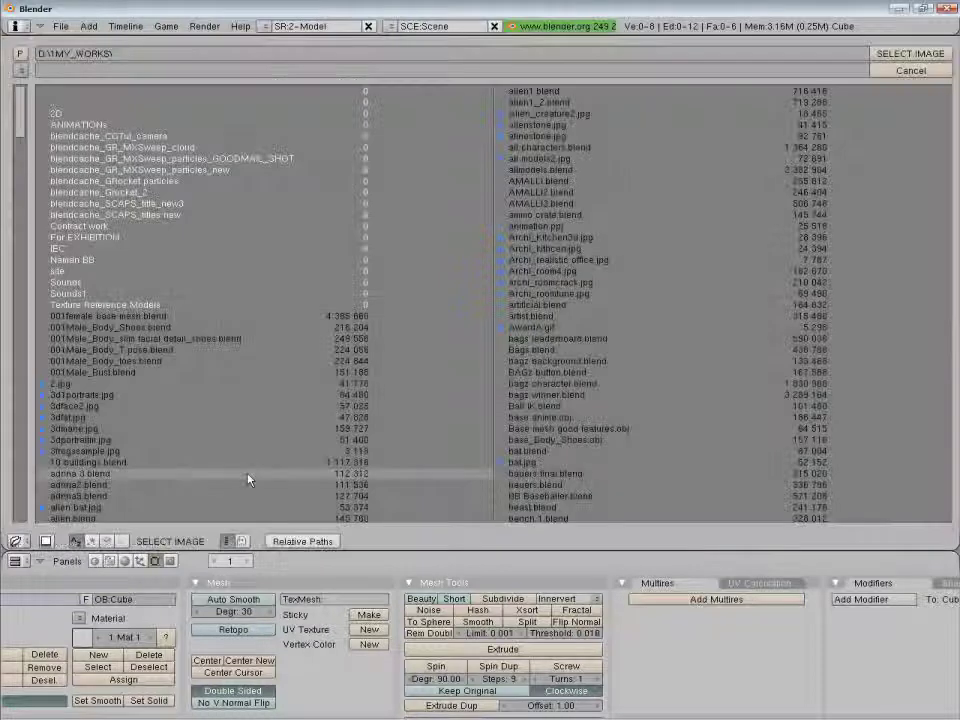
double_click(573, 285)
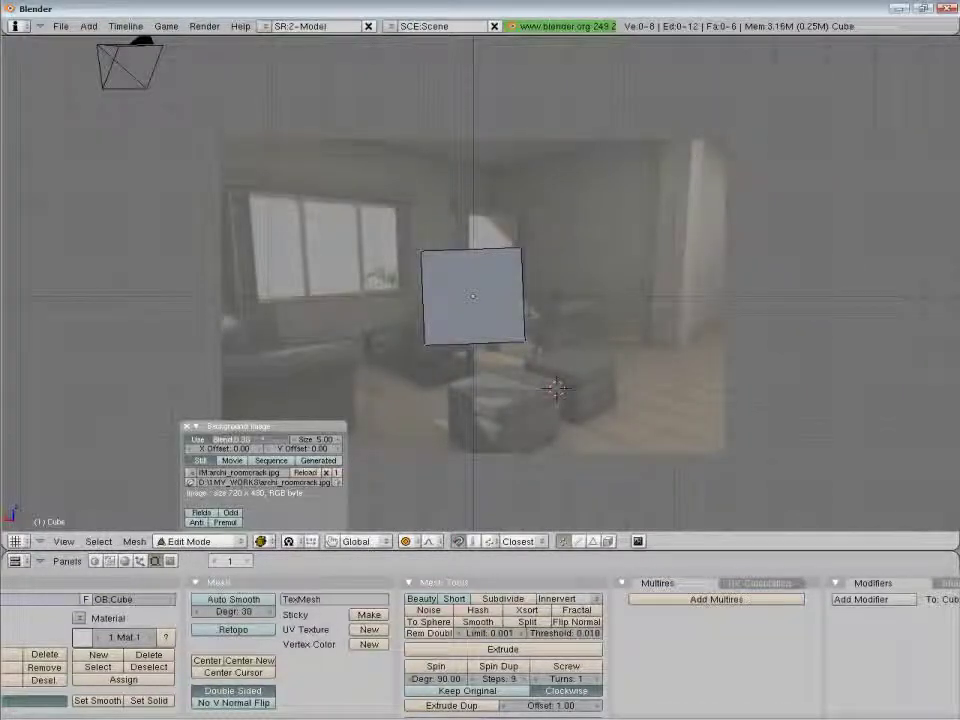
drag(266, 439, 240, 439)
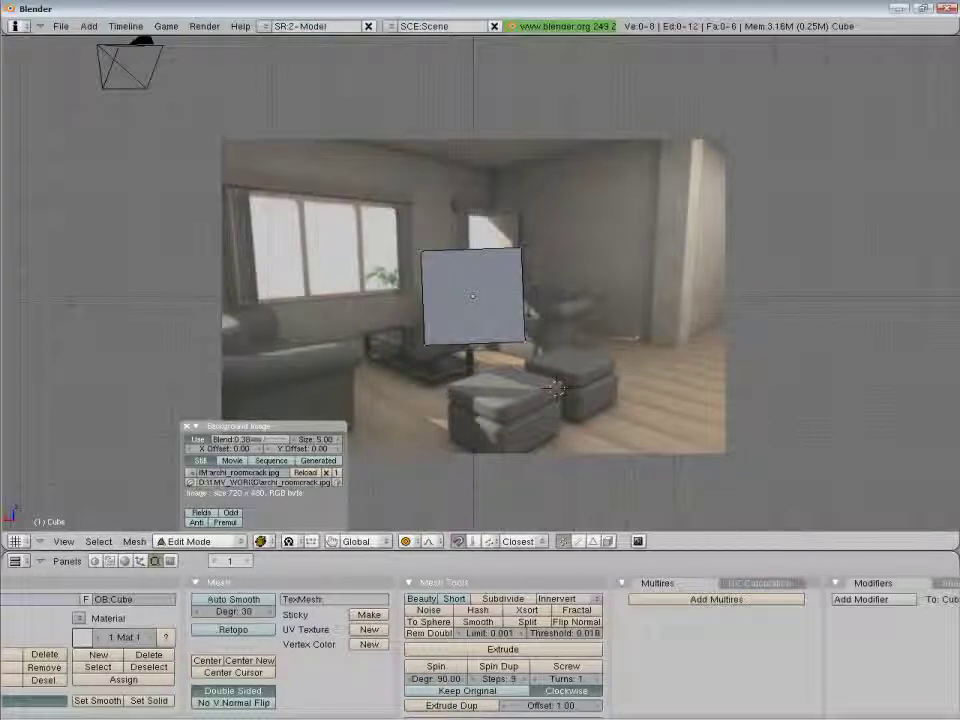
Switch the cube to Object Mode and examine the background image behind it from straight-on and rotated views
key(Tab)
scroll(507, 377, up, 2)
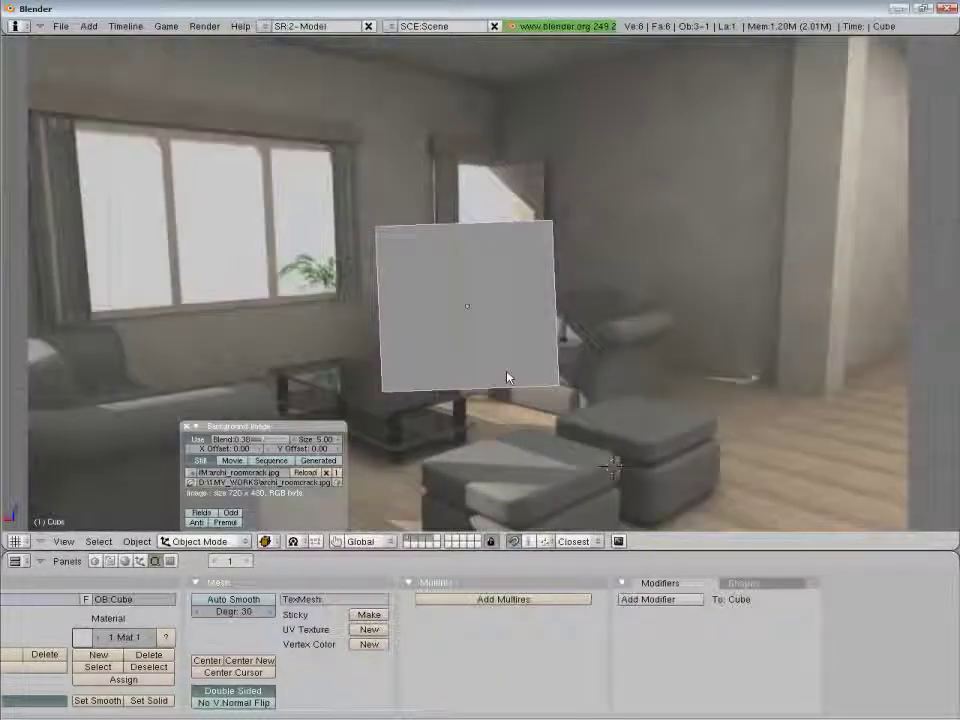
scroll(507, 377, down, 3)
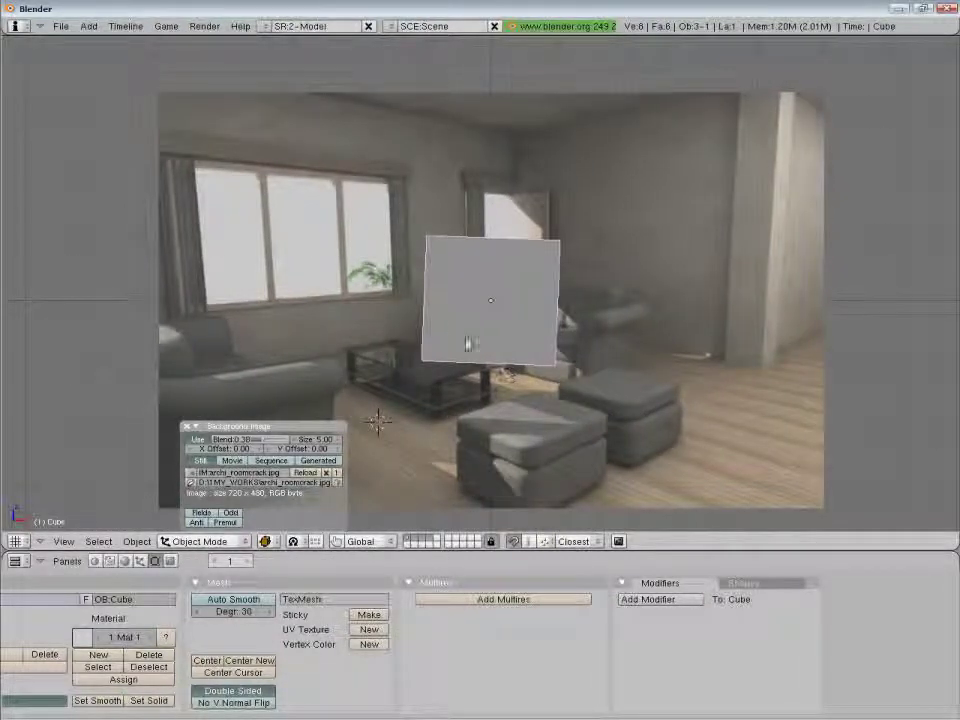
middle_drag(467, 349, 520, 381)
key(KP_0)
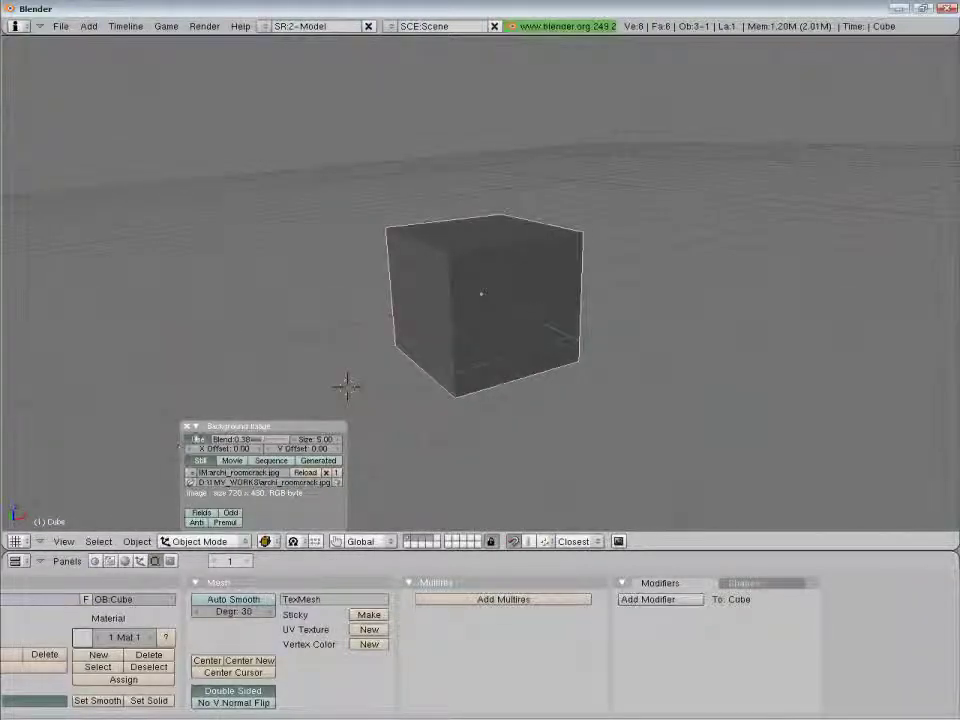
Hide the grid floor and the Y axis line through View Properties, and close the View Properties and Background Image panels
click(63, 541)
click(78, 507)
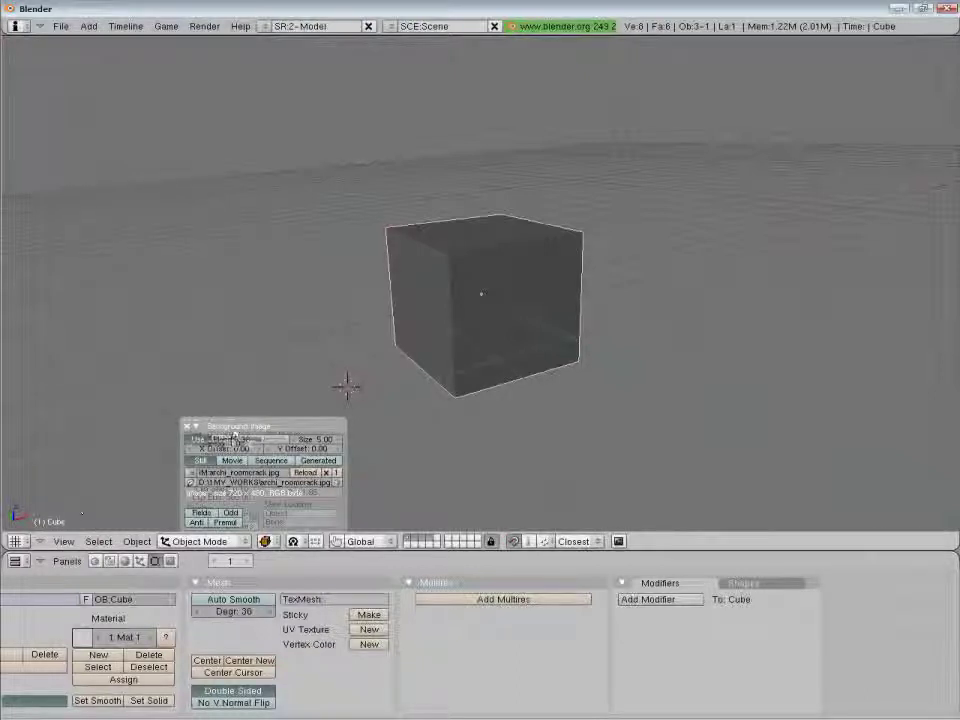
click(296, 445)
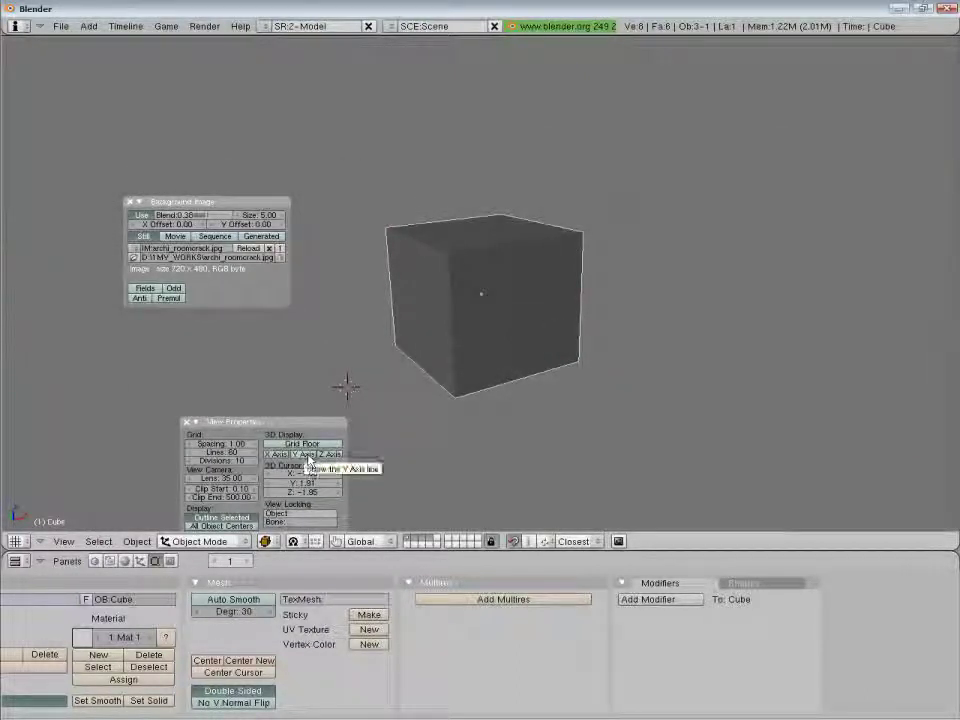
click(308, 458)
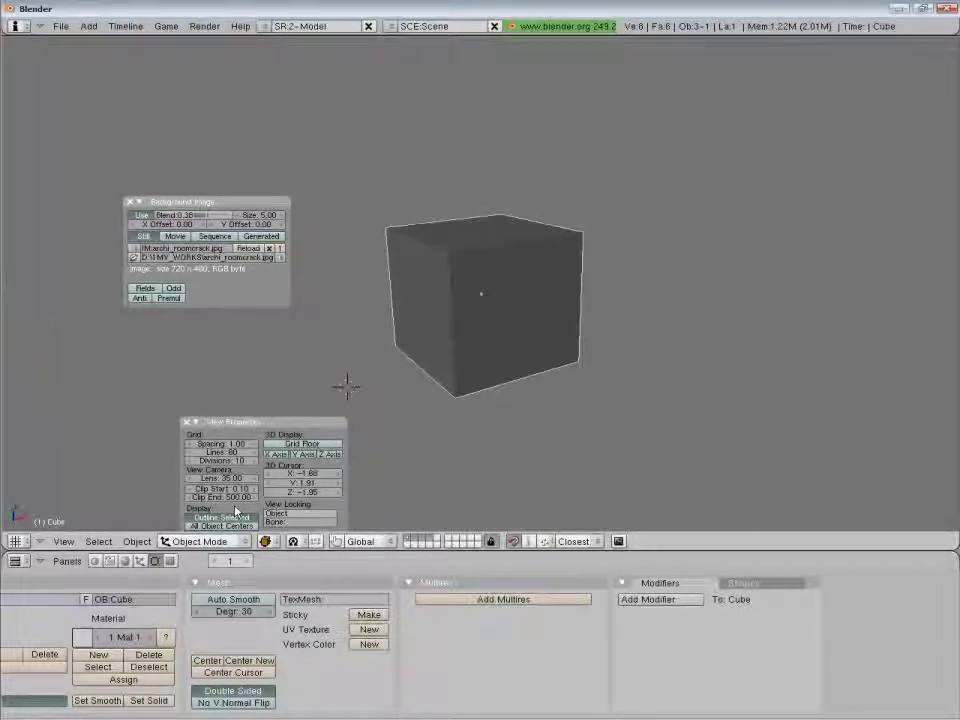
click(186, 421)
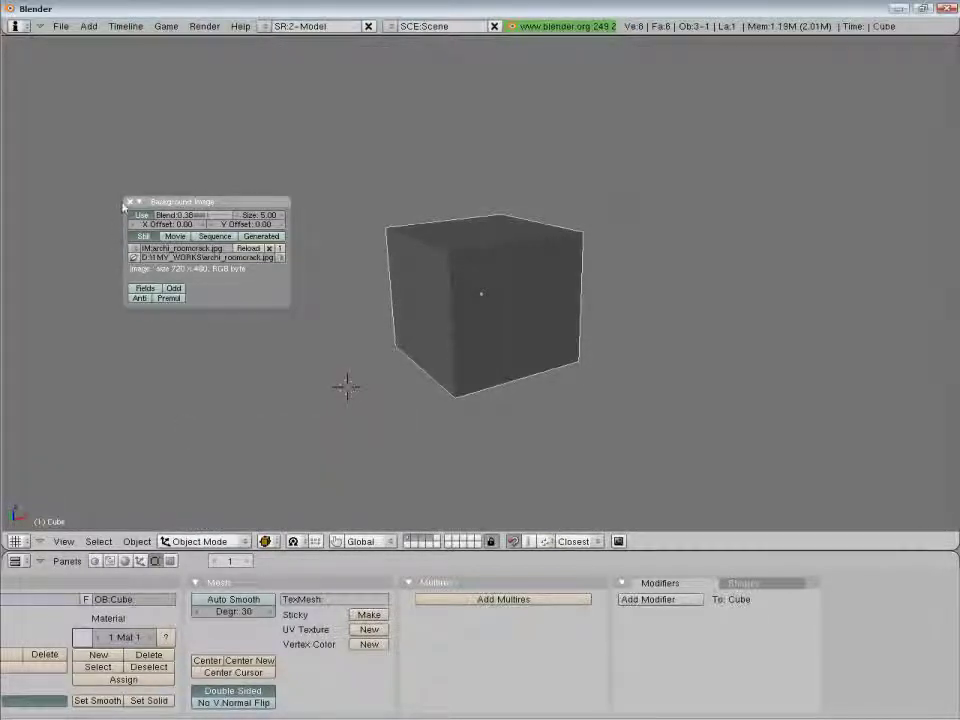
click(129, 201)
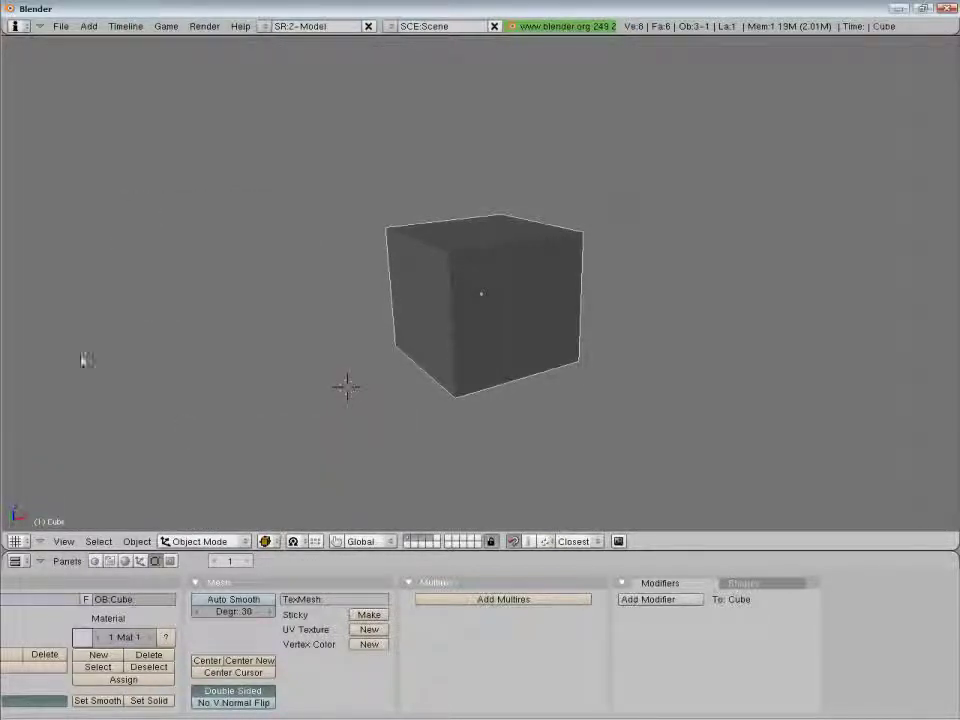
Render the current 3D view, reposition the render window to examine the image, and close it
click(16, 541)
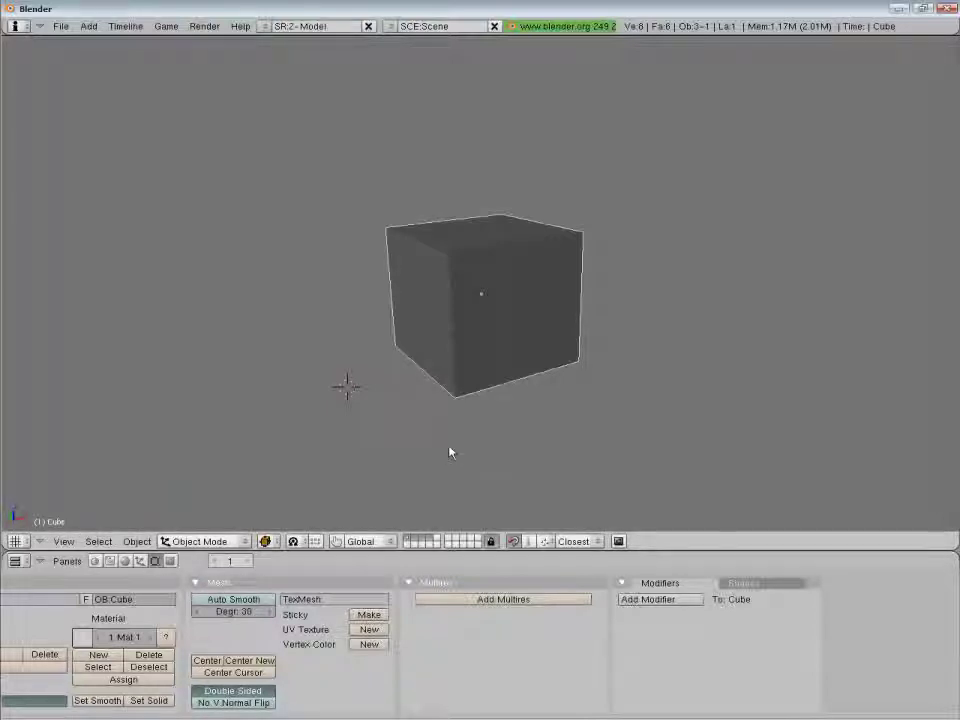
click(619, 542)
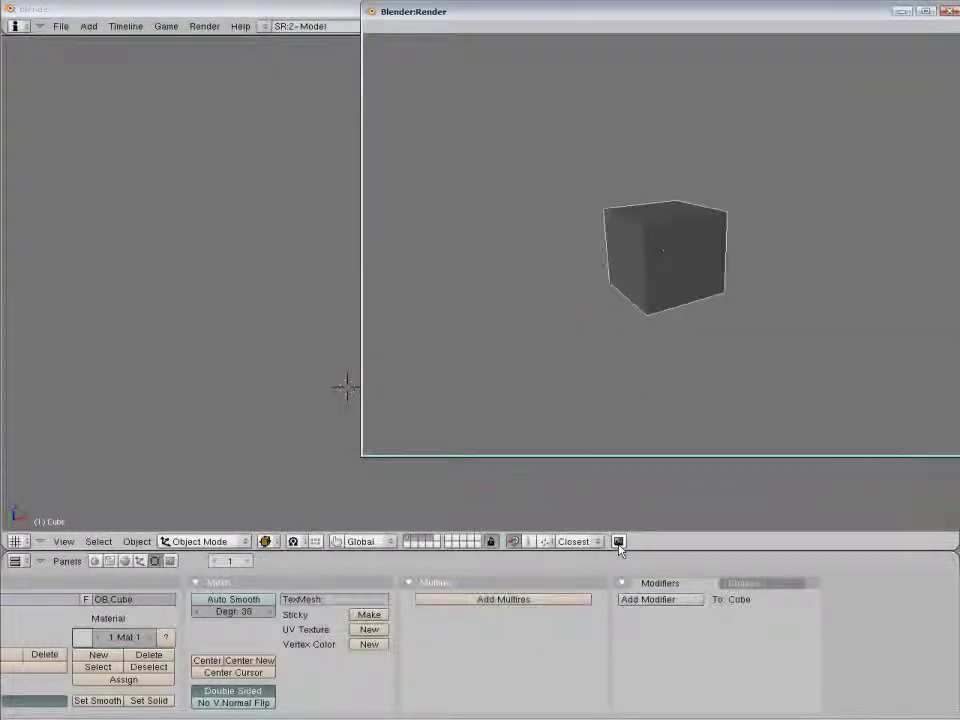
drag(735, 35, 671, 99)
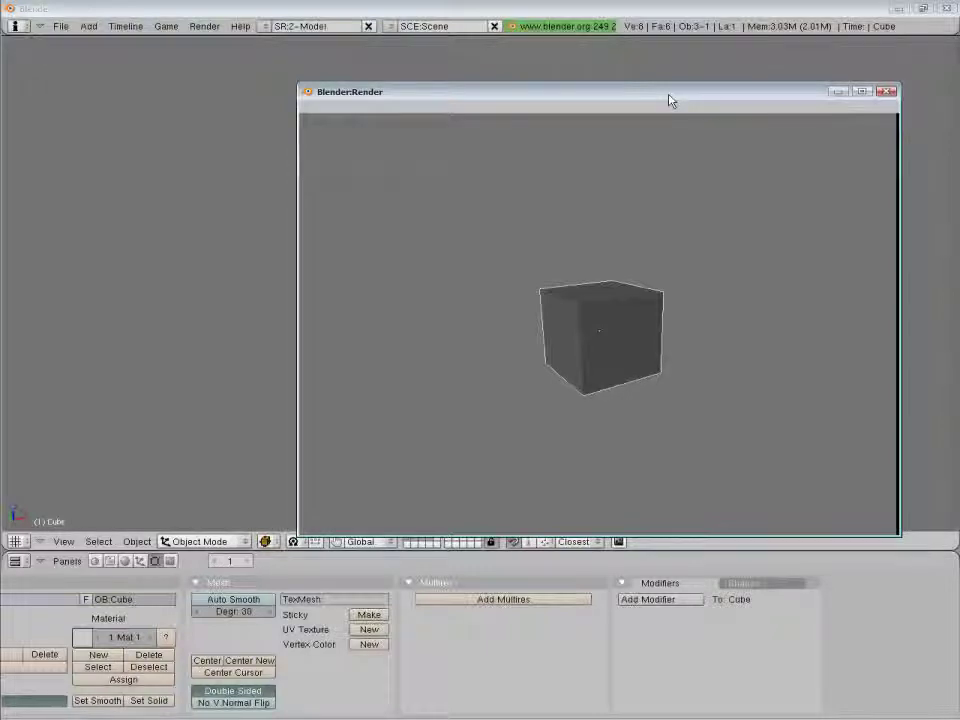
key(Escape)
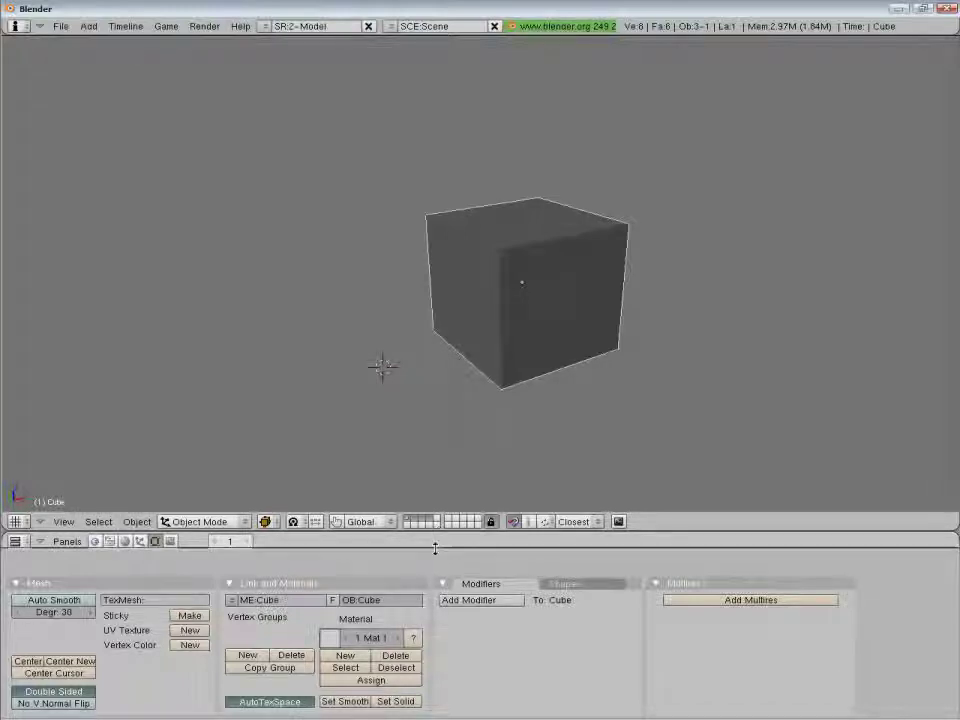
Adjust the height and zoom of the buttons area and place the Mesh panel after Link and Materials
drag(437, 531, 435, 542)
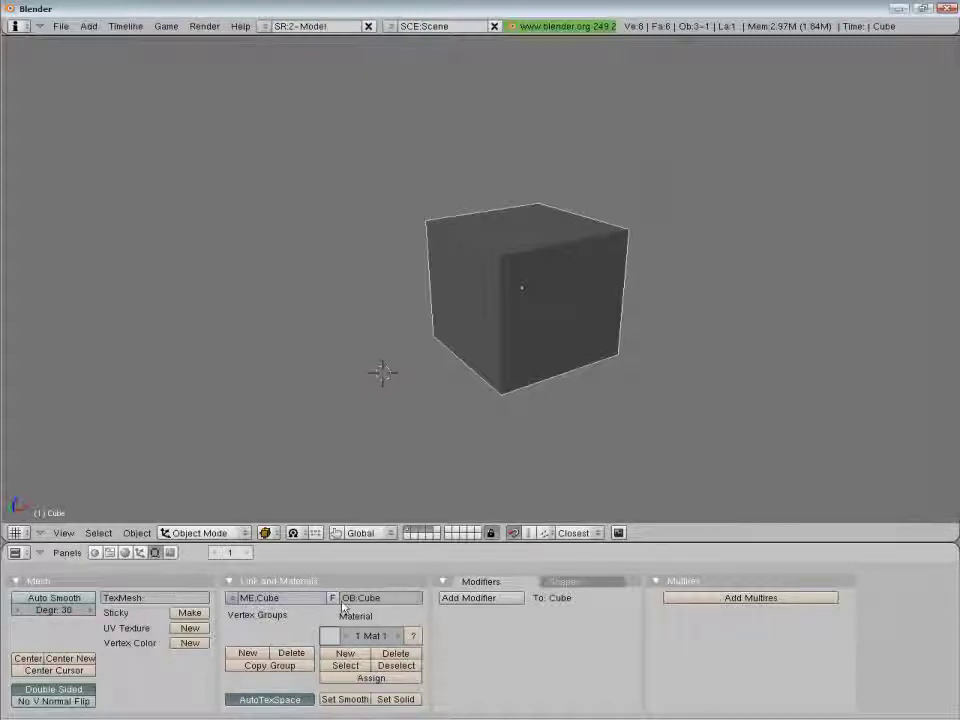
ctrl+scroll(342, 607, down, 6)
ctrl+scroll(342, 607, up, 8)
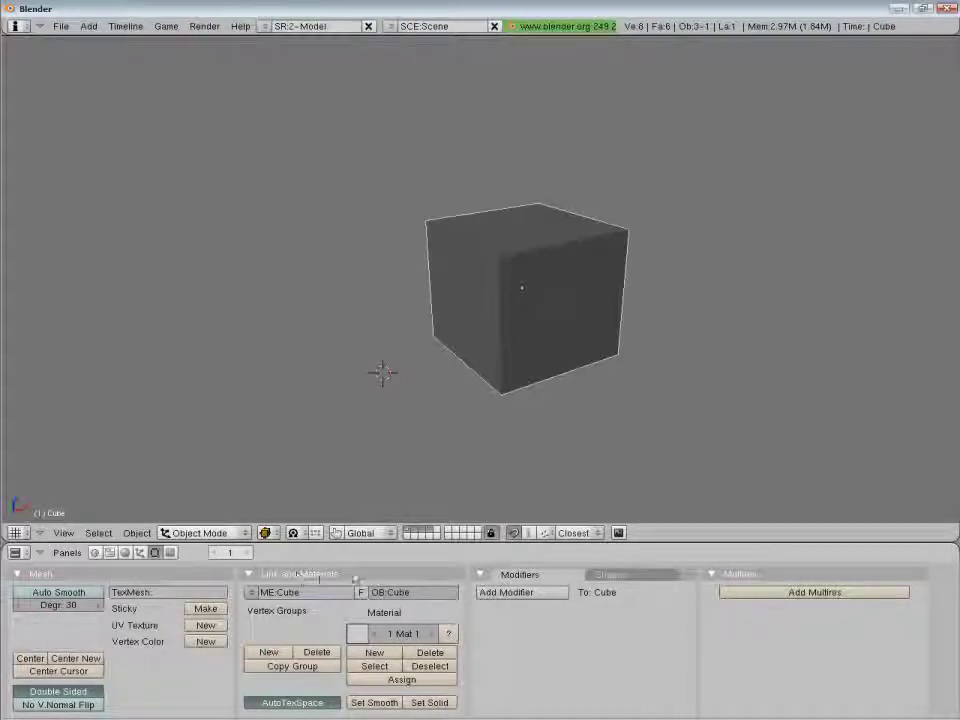
drag(144, 576, 414, 581)
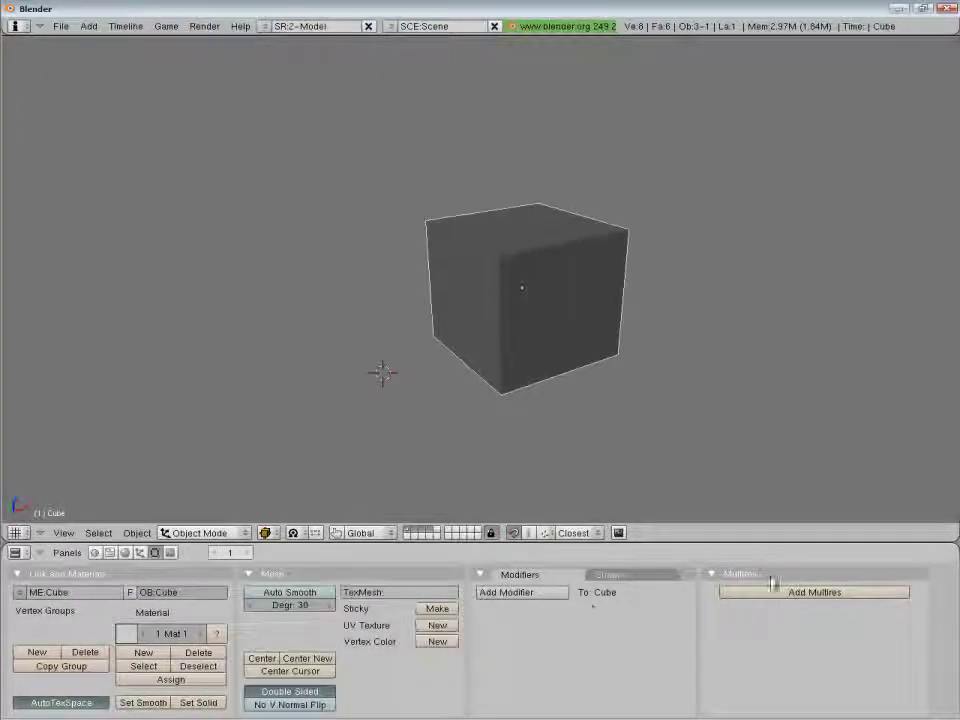
Alternate between the grouped Modifiers and Shapes settings, finishing on Shapes
click(613, 574)
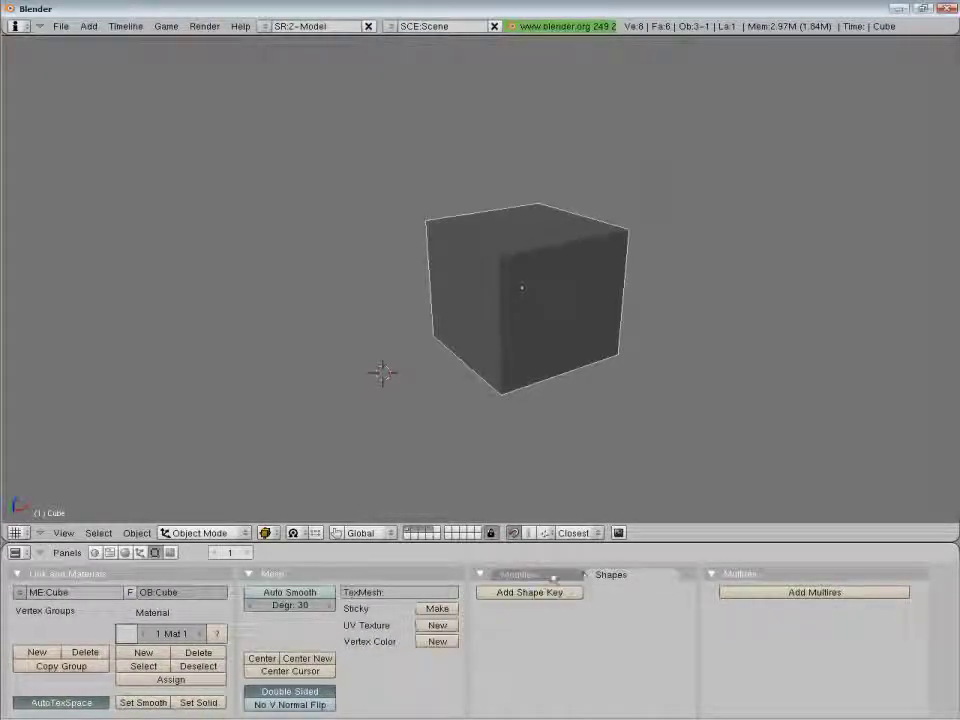
click(553, 574)
click(614, 575)
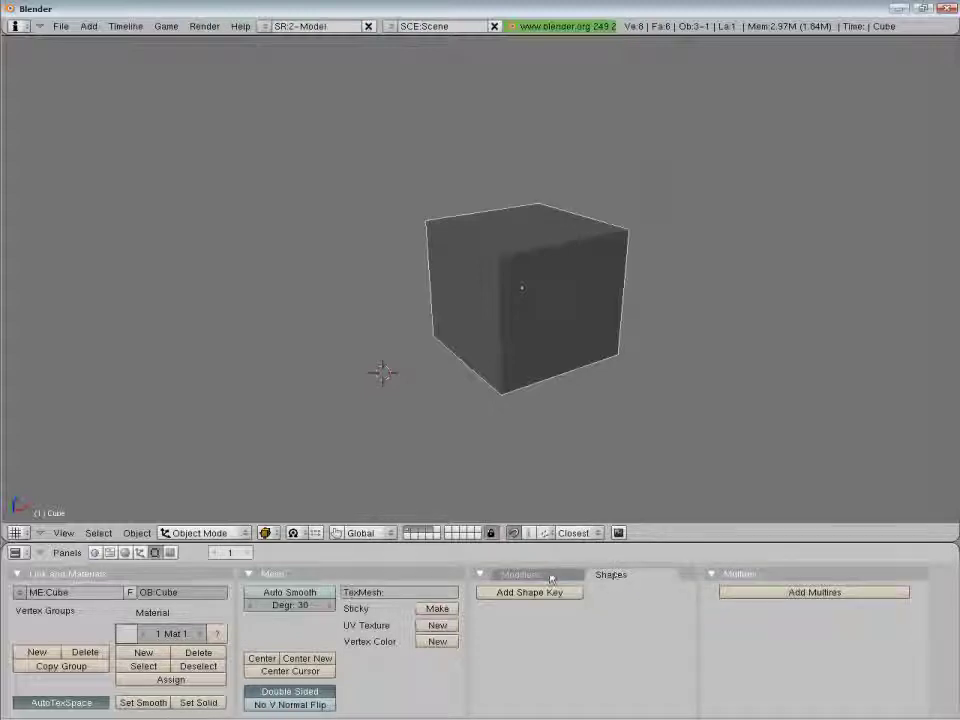
click(505, 575)
click(606, 577)
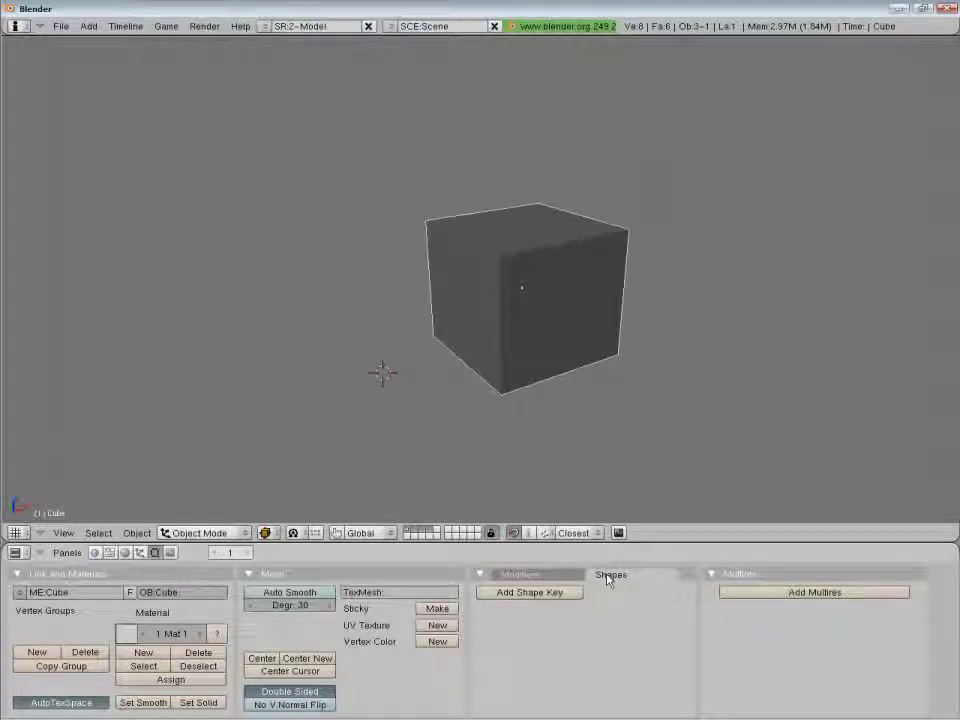
Separate Shapes and Modifiers into individual panels and regroup them into one
drag(607, 578, 630, 580)
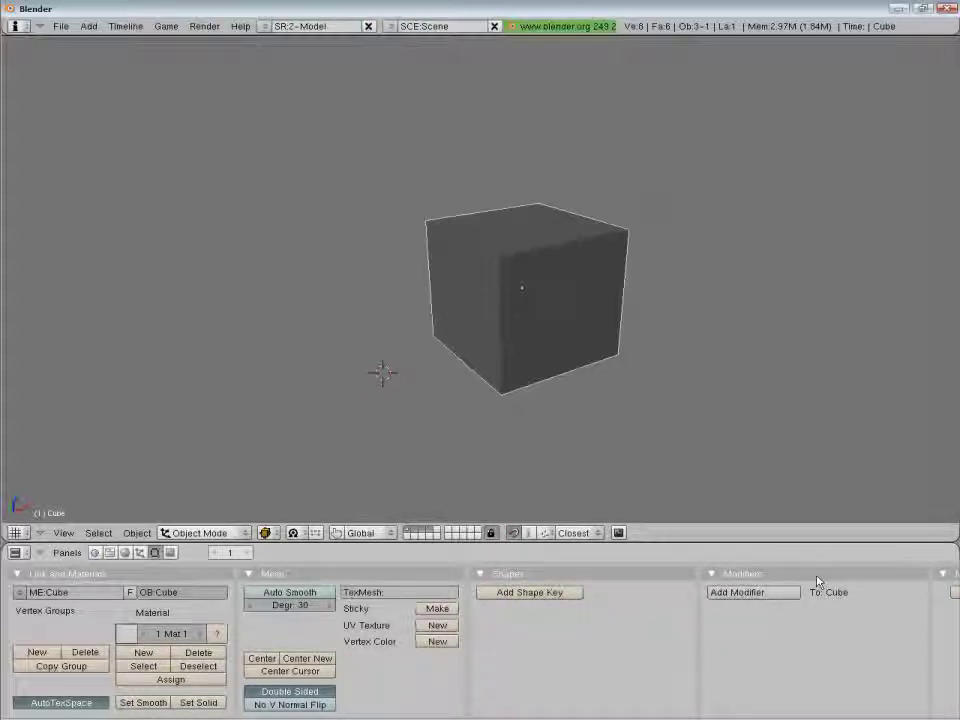
drag(816, 581, 600, 585)
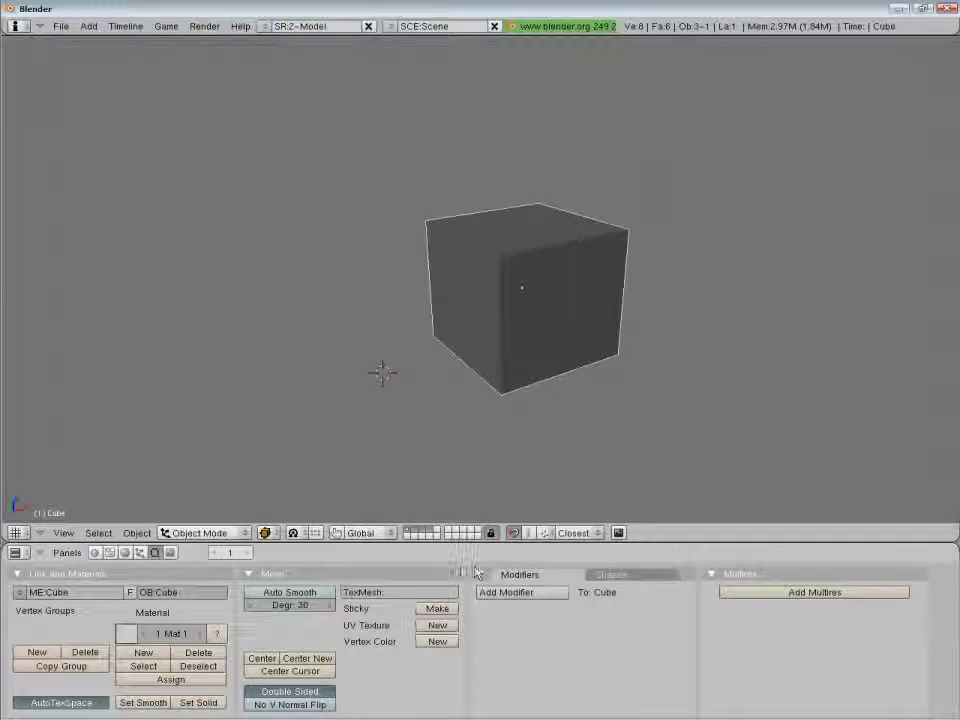
Split a narrow strip off the left side of the 3D view and make it a Buttons Window
right_click(240, 543)
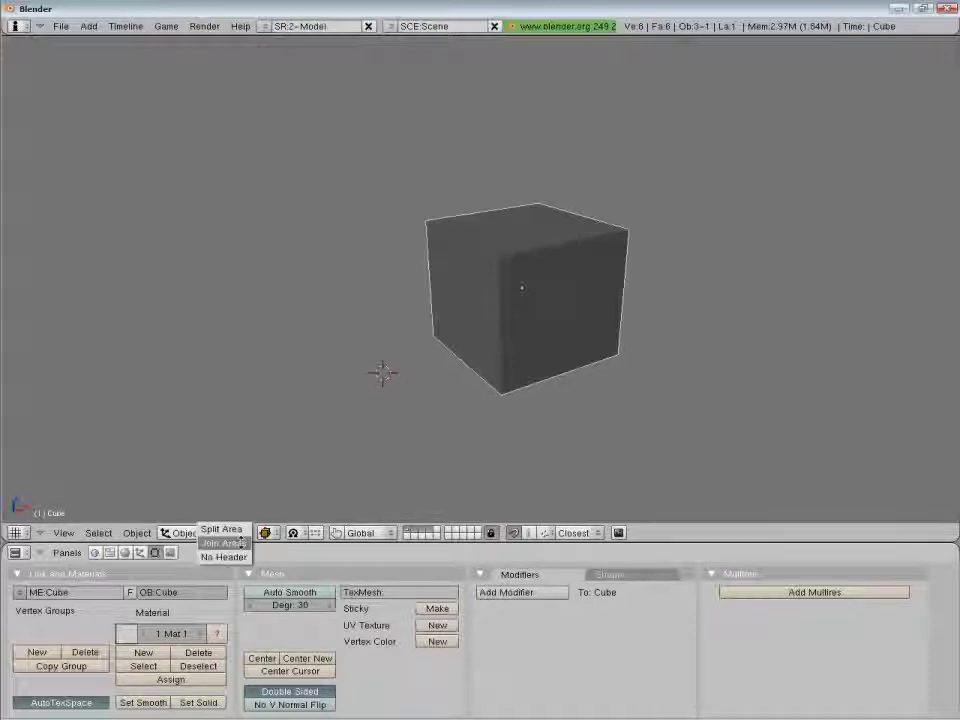
click(214, 530)
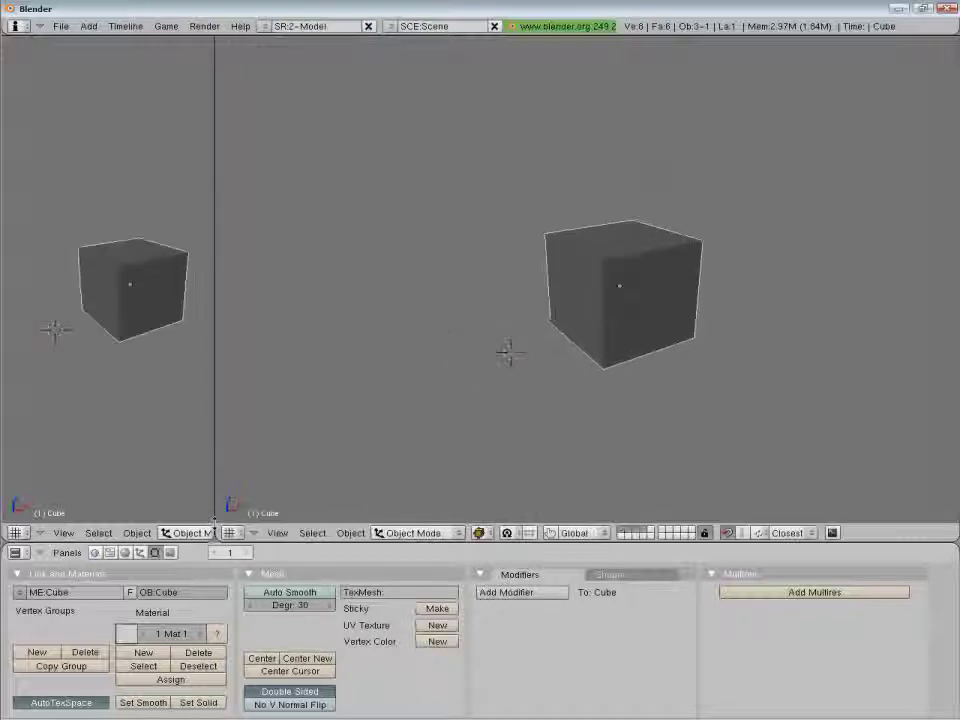
click(15, 532)
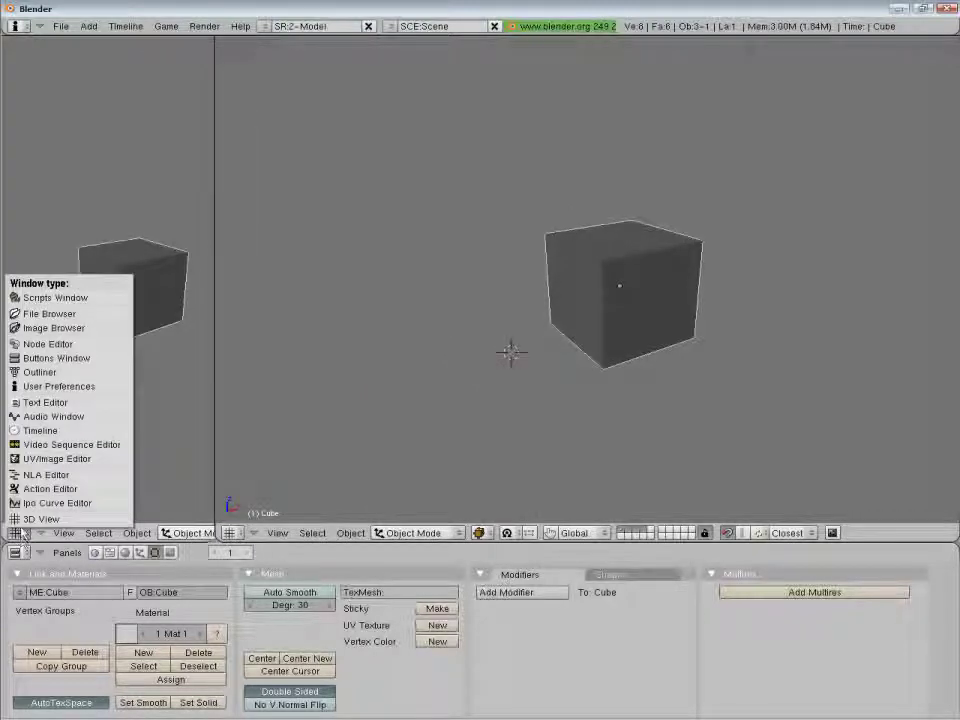
click(57, 361)
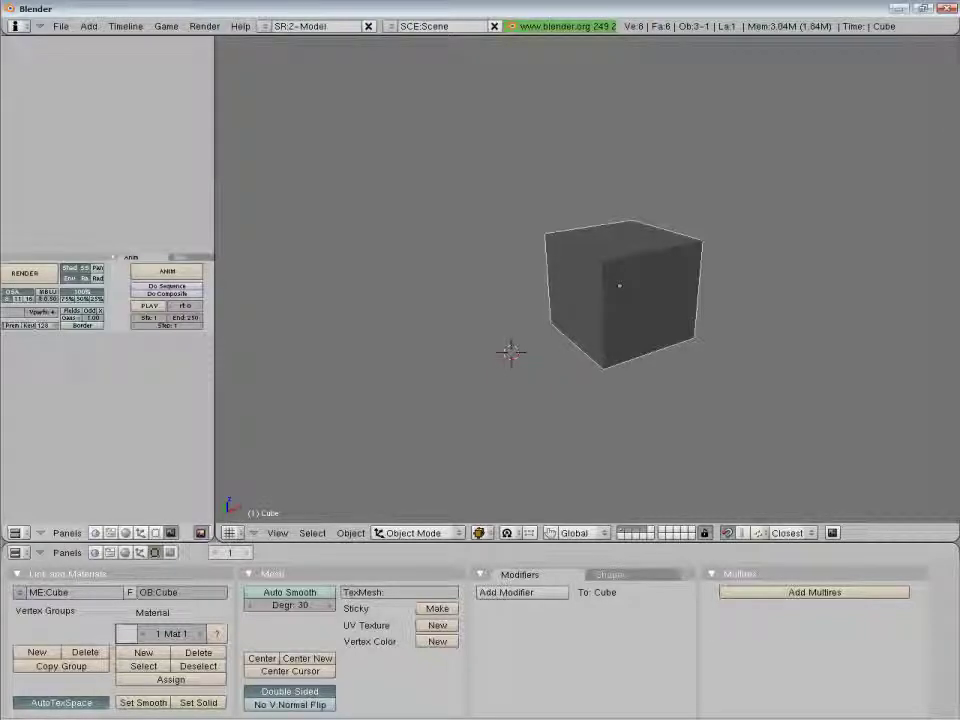
Align the panels in the new buttons area vertically and look through the stacked render settings
right_click(150, 404)
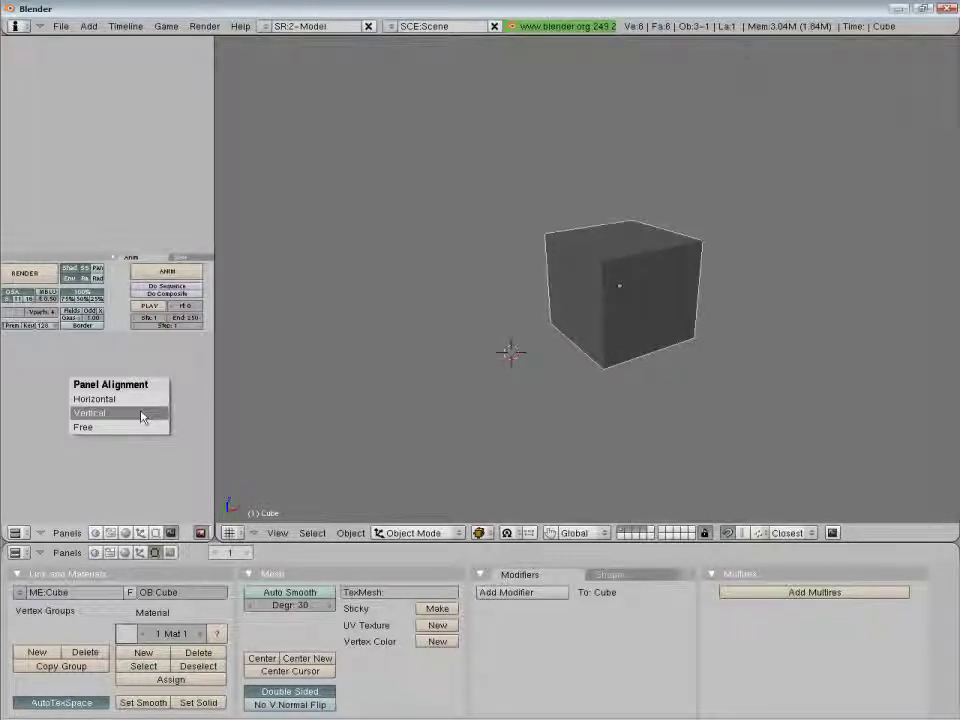
click(141, 417)
scroll(86, 240, down, 3)
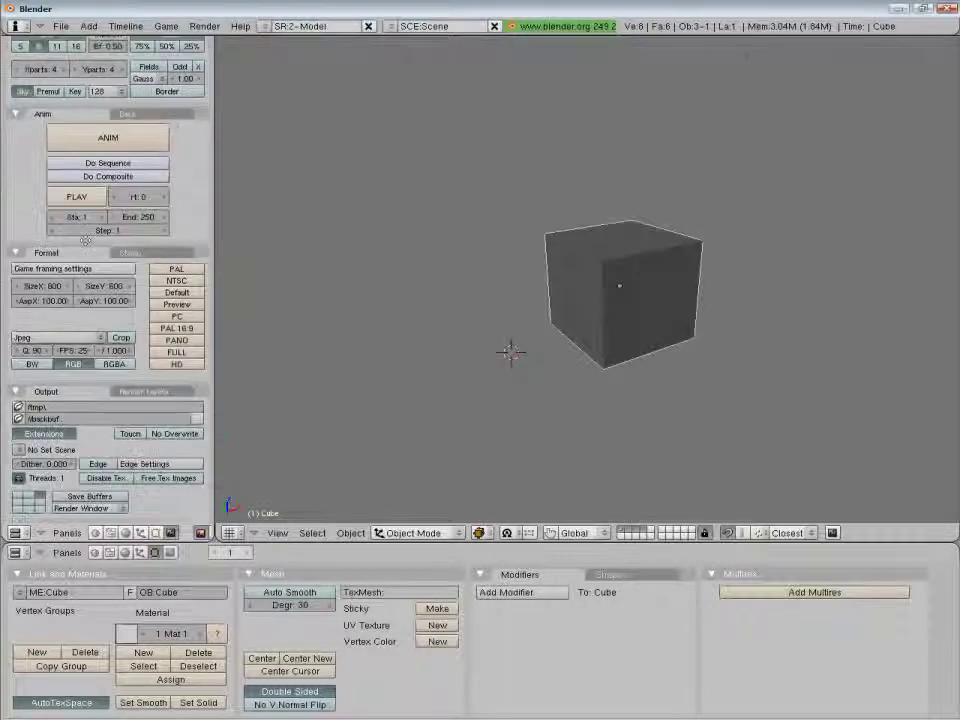
scroll(86, 240, up, 3)
scroll(90, 288, down, 3)
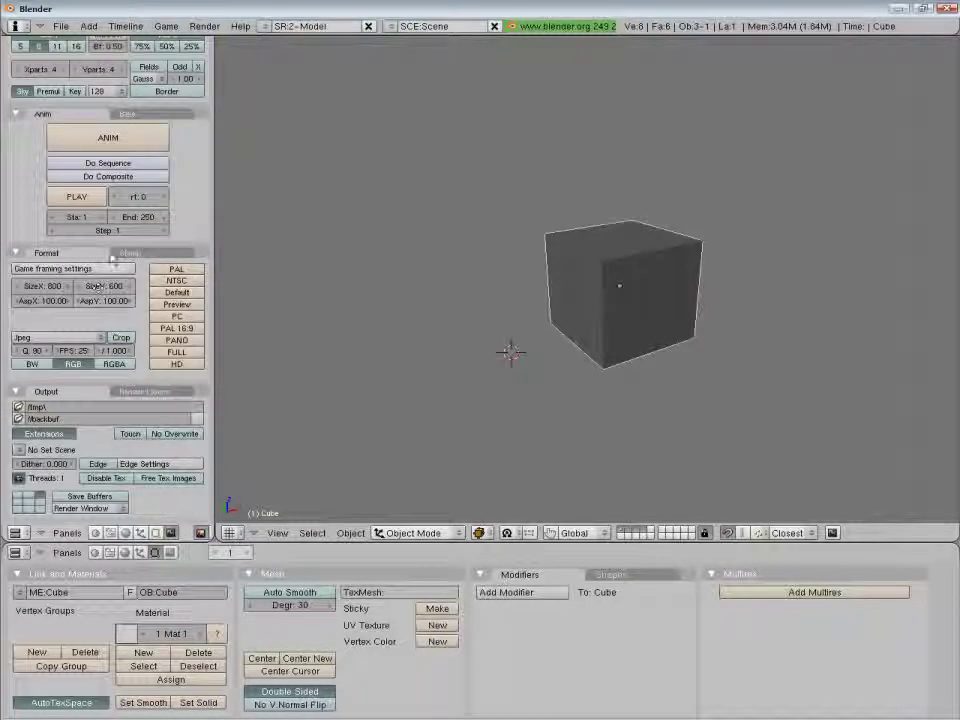
scroll(95, 287, up, 3)
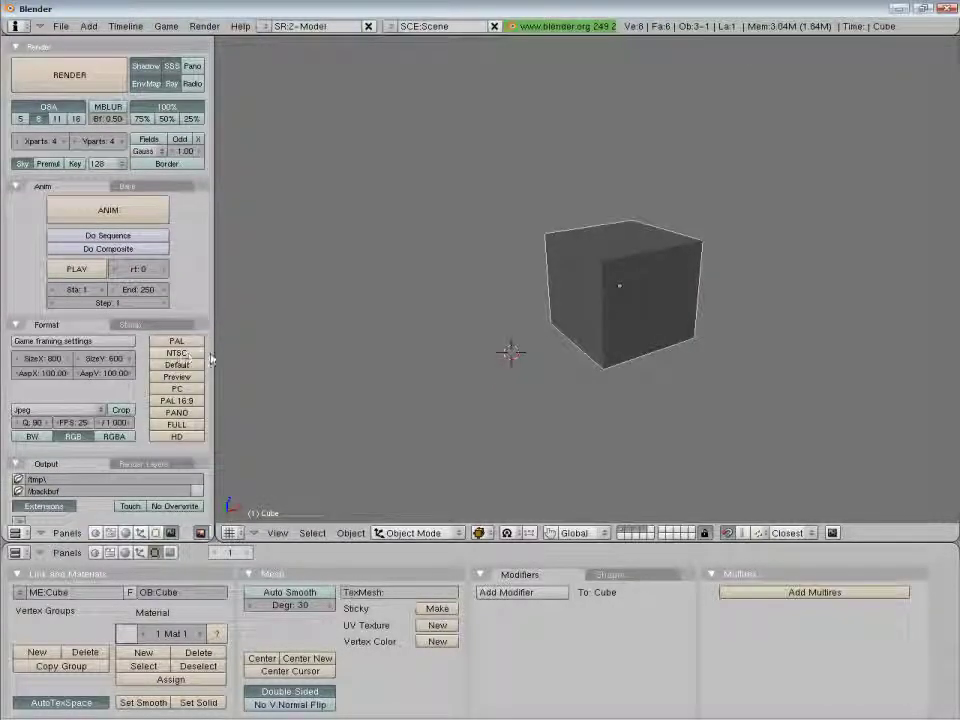
Join the narrow buttons area with the neighbouring 3D view so that the 3D view fills the full width
right_click(213, 348)
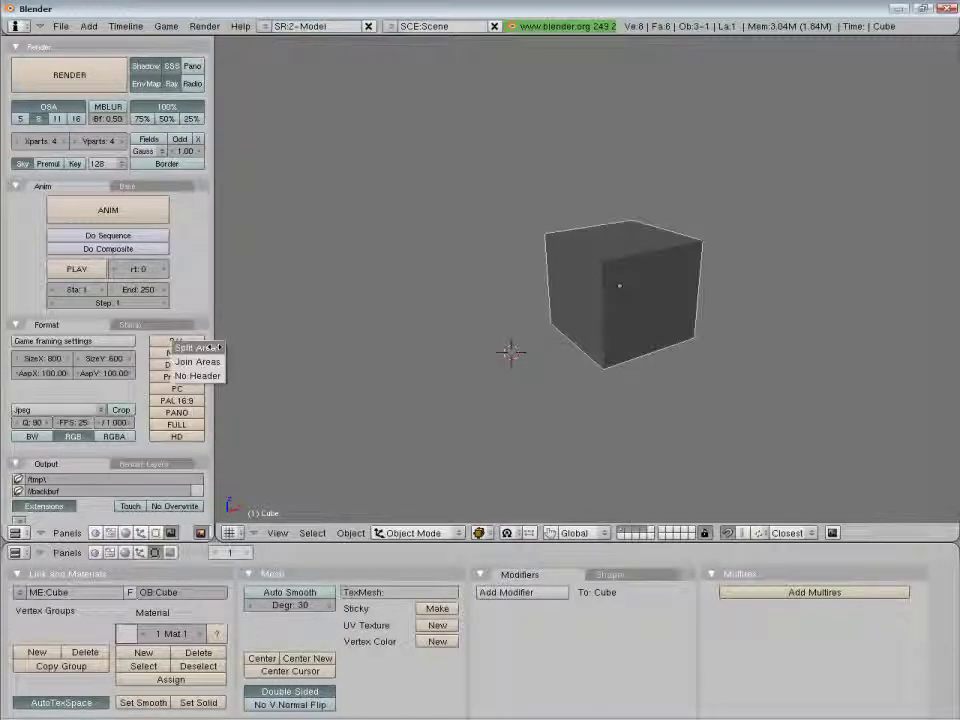
click(198, 361)
click(176, 364)
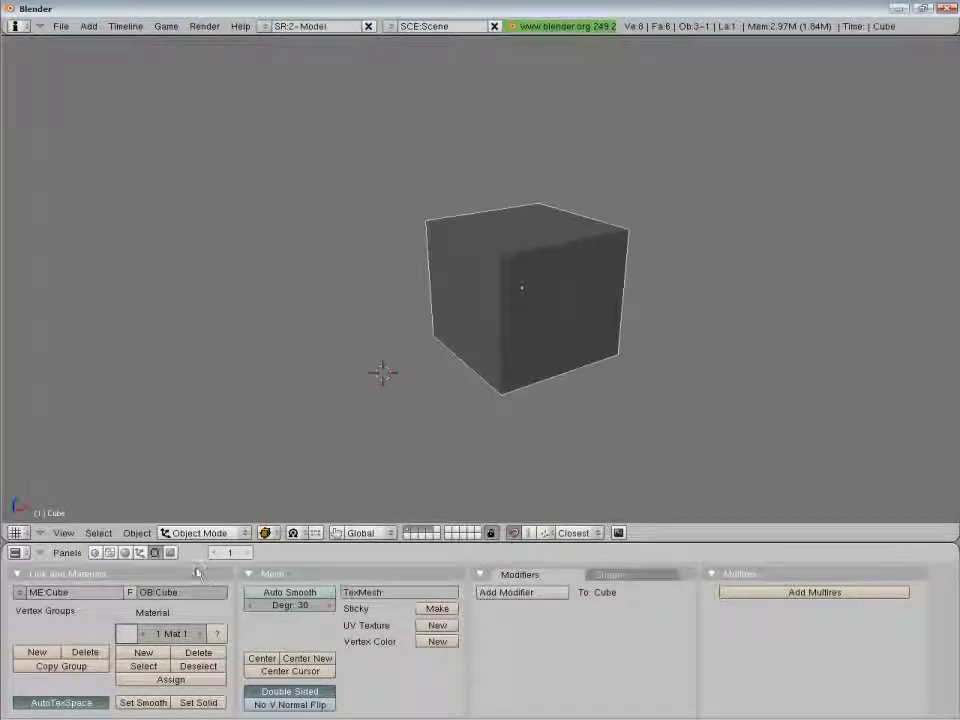
Look over the Shading settings and compare the Logic and Script settings of the buttons area, finishing on Script
click(125, 552)
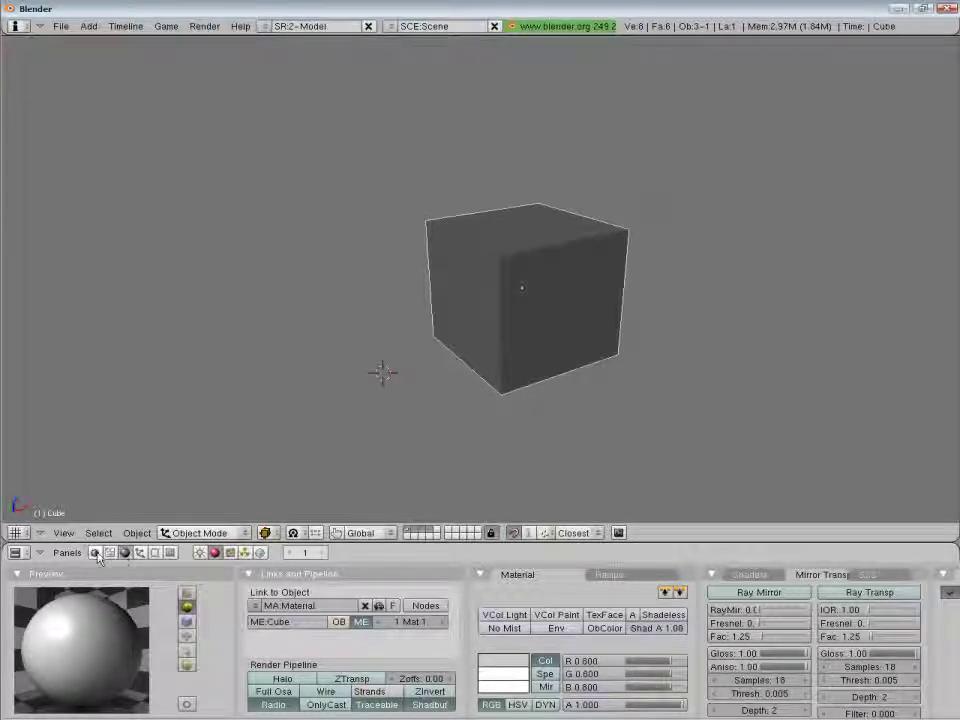
click(95, 553)
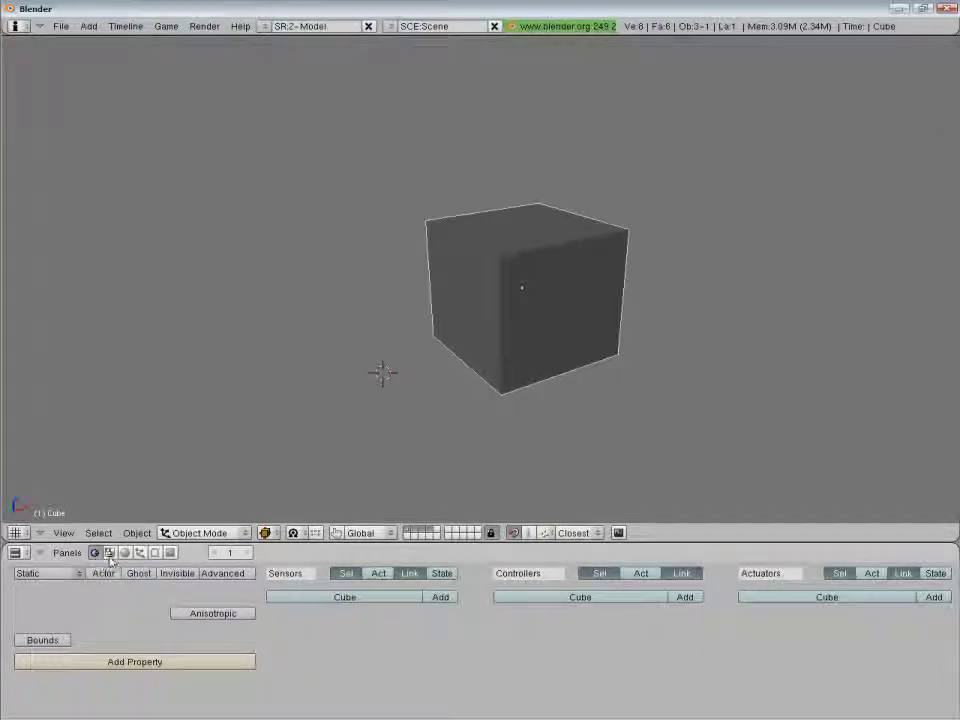
click(110, 554)
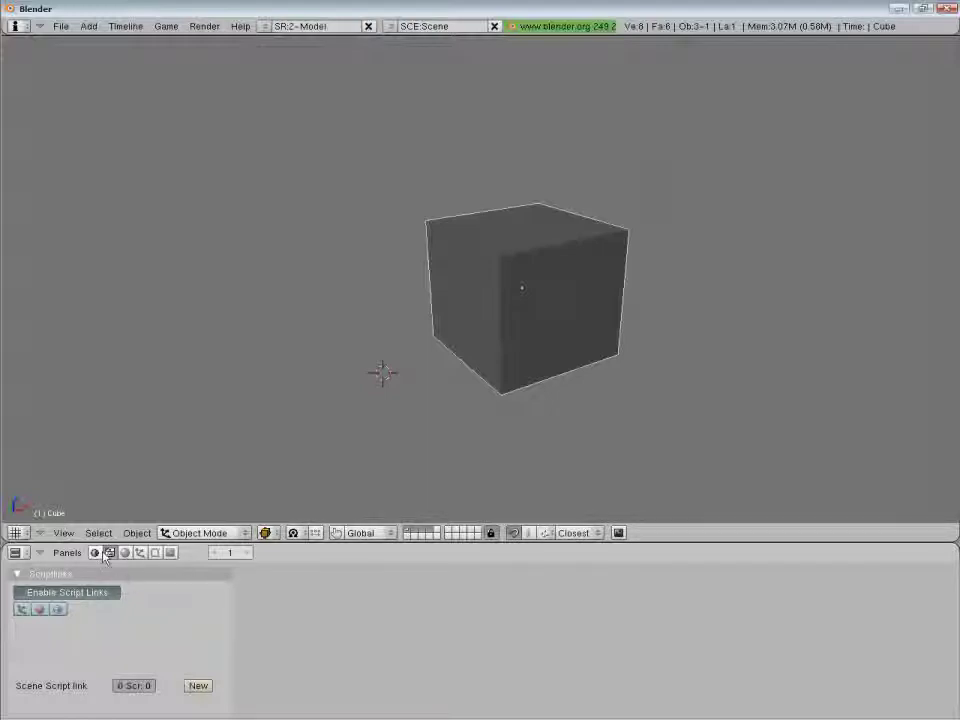
click(96, 553)
click(110, 553)
click(97, 553)
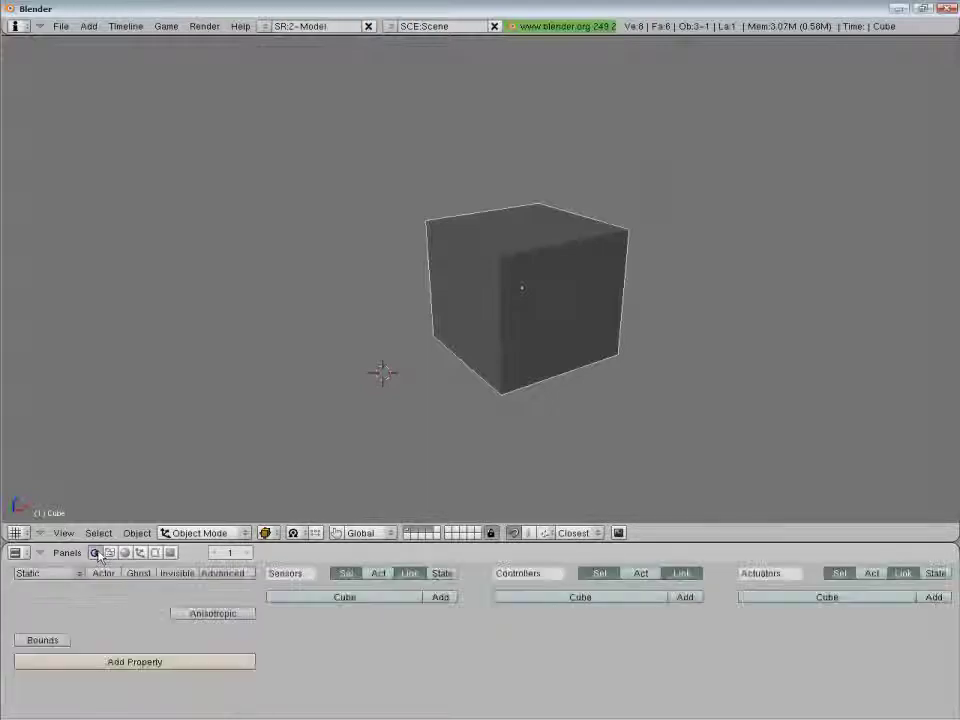
click(110, 553)
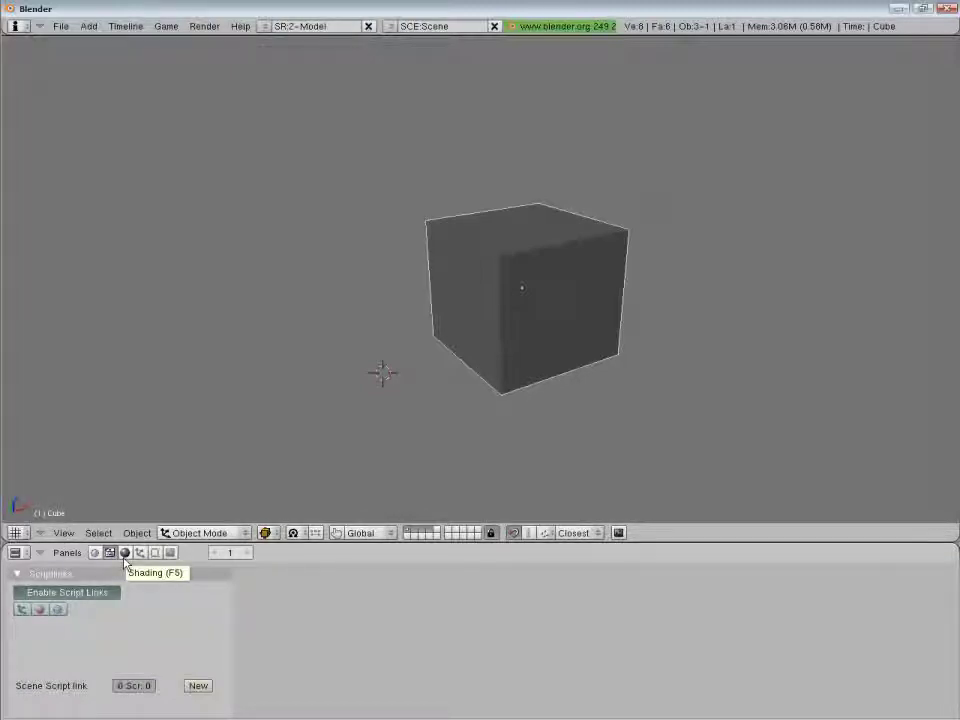
Show the Shading settings and go through the lamp, material, texture, radiosity and world sub-contexts in order
click(124, 553)
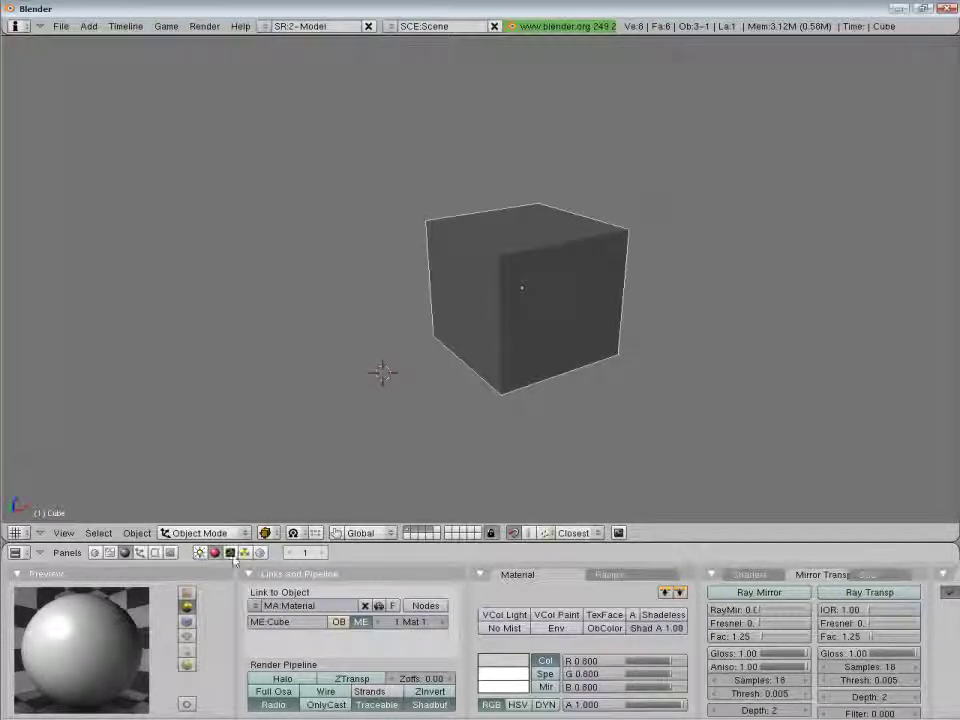
click(202, 554)
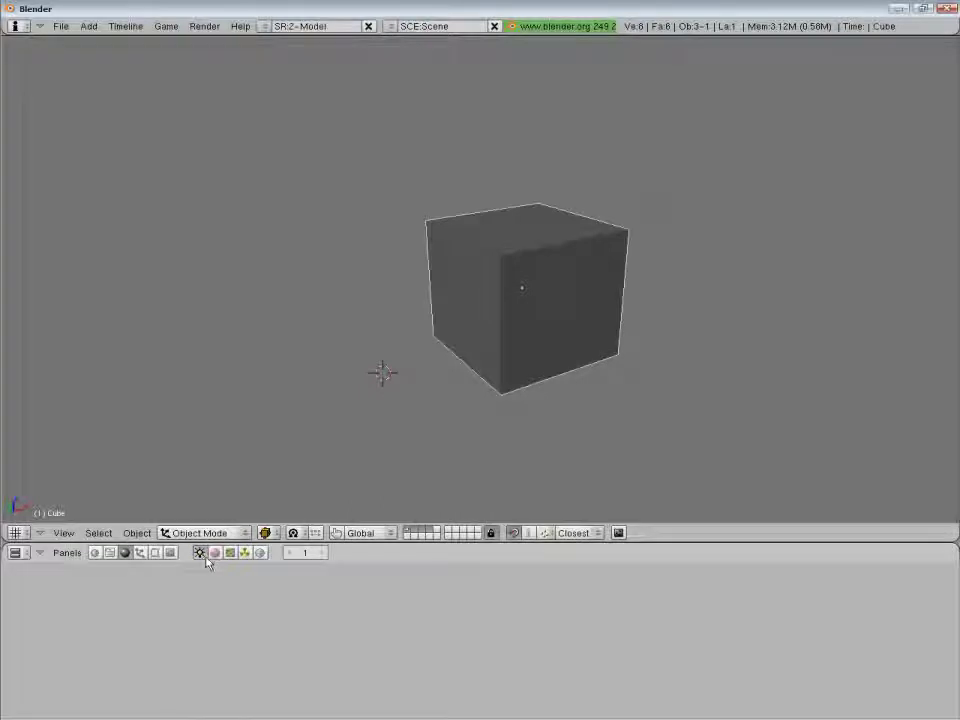
click(214, 553)
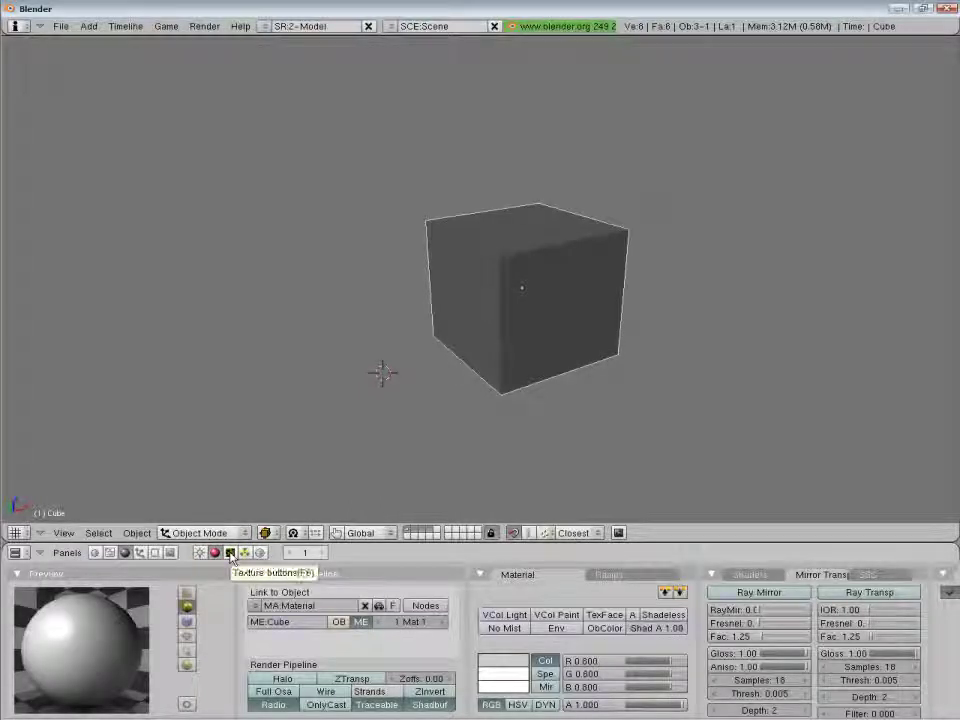
click(230, 553)
click(245, 553)
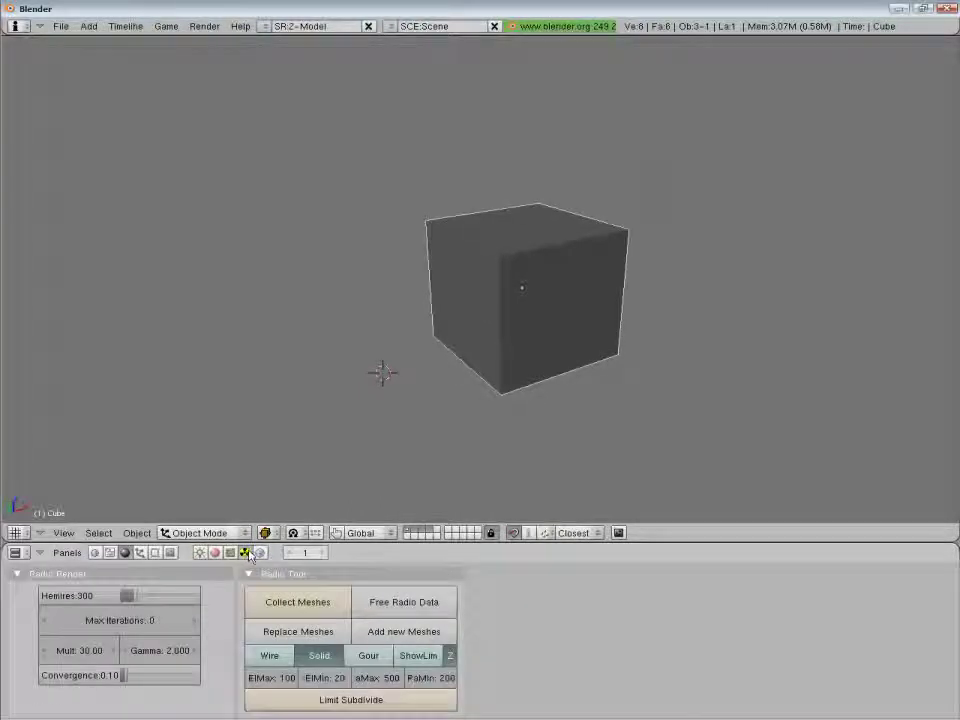
click(260, 553)
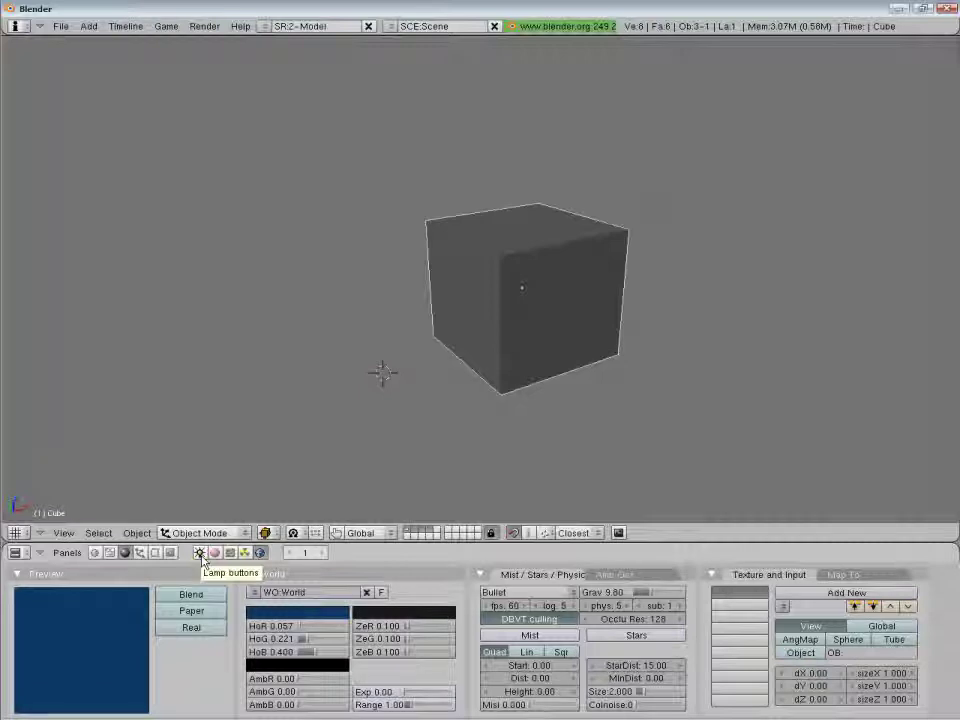
Cycle repeatedly through the Shading sub-contexts, finishing on the material settings
key(F5)
key(F6)
key(F5)
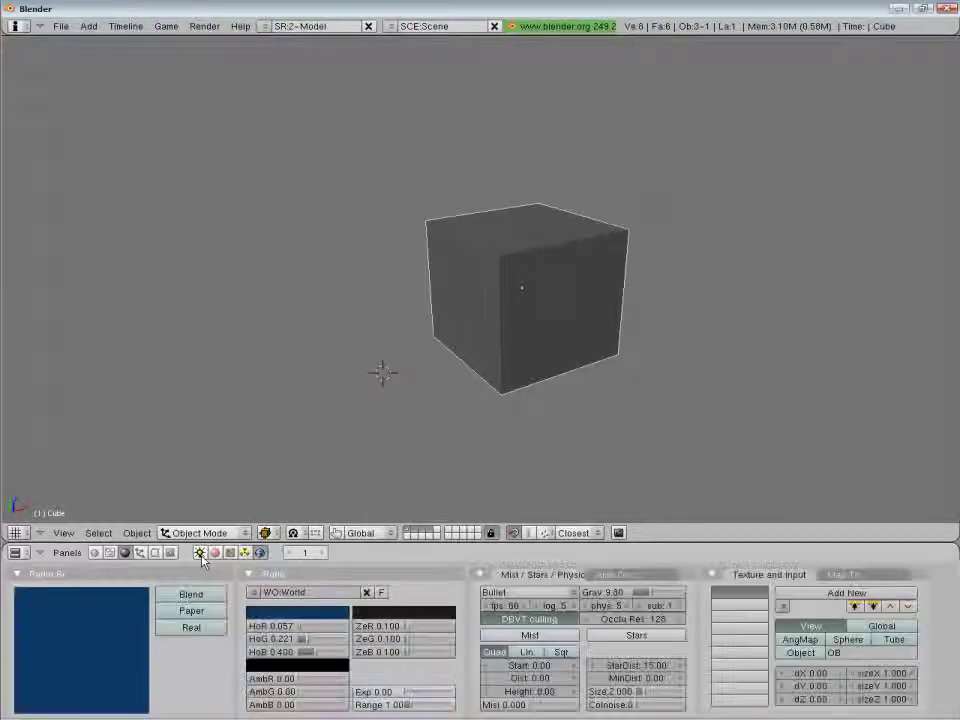
key(F5)
key(F5)
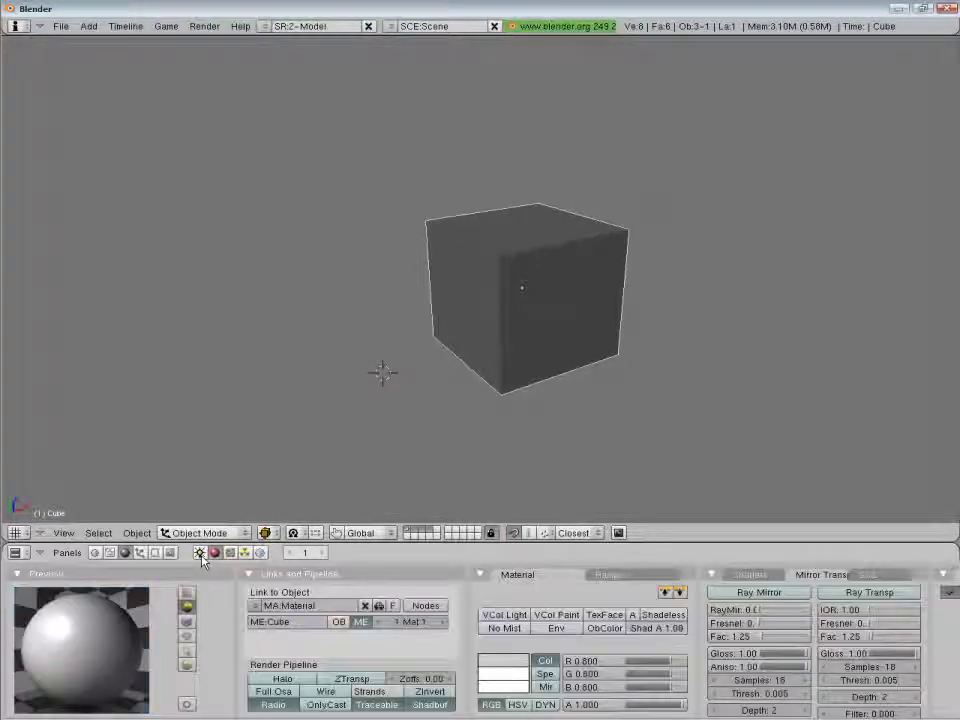
key(F6)
key(F5)
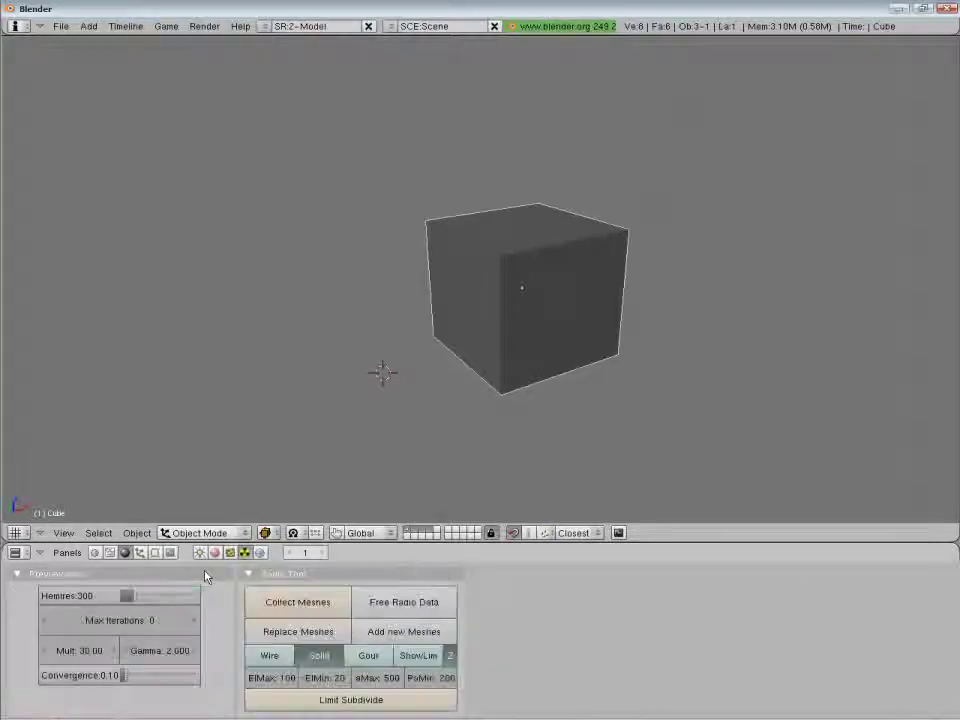
key(F5)
key(F5)
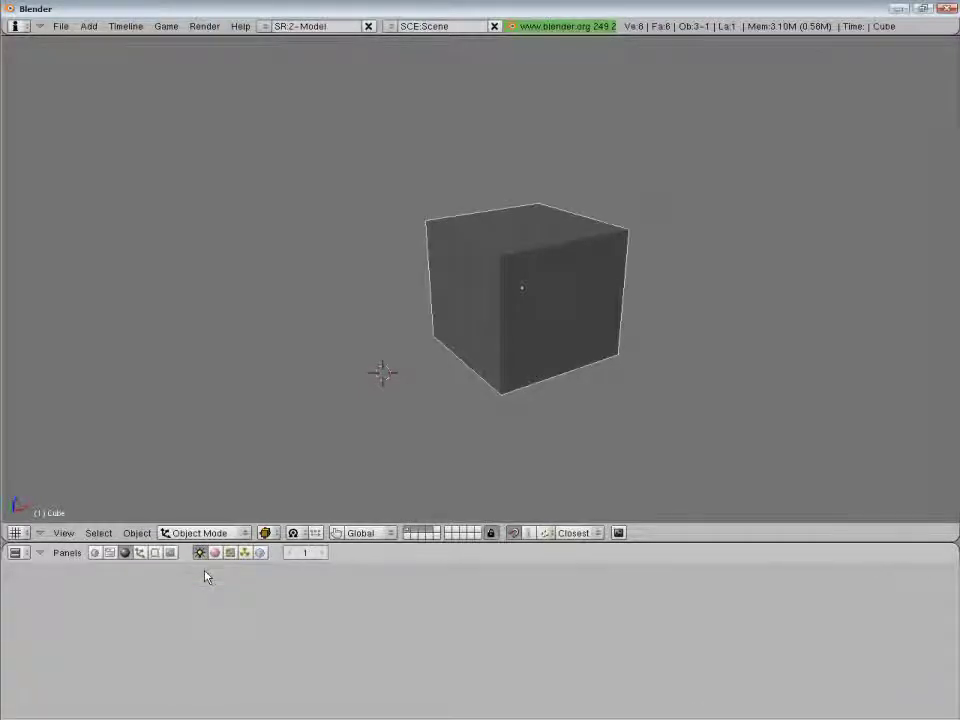
key(F5)
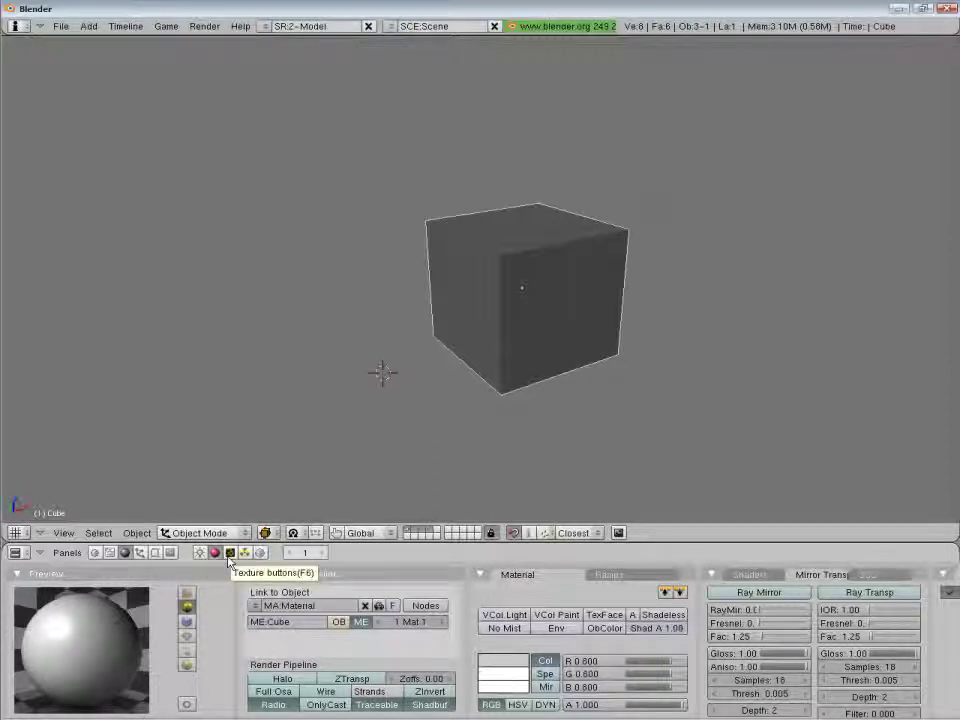
Review the cube's texture, world and material settings, finishing on the lamp settings
click(229, 556)
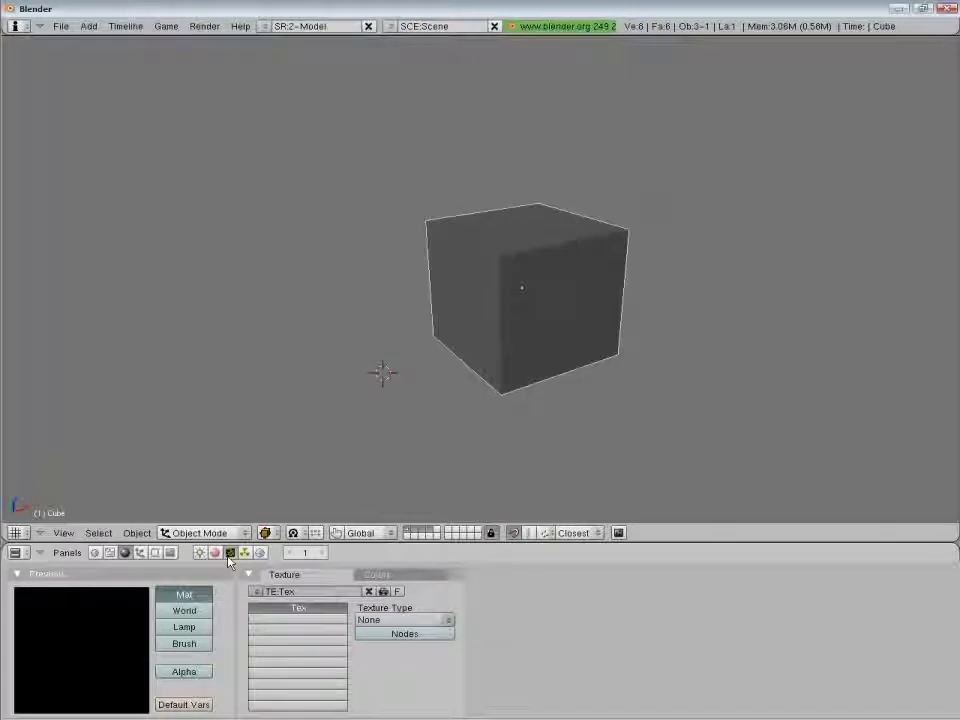
click(259, 552)
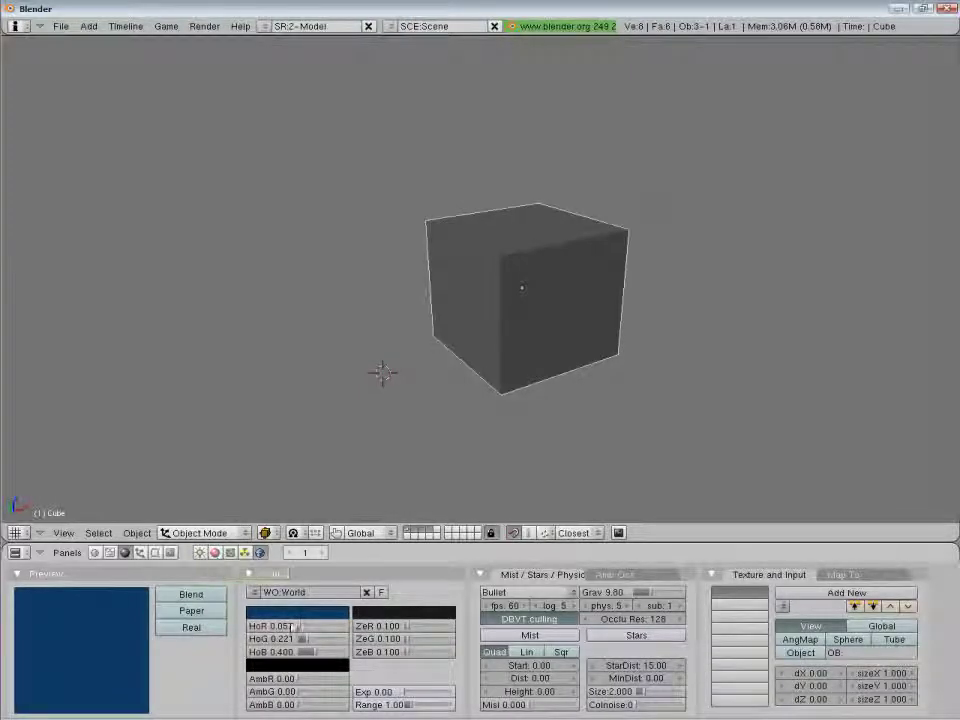
click(214, 552)
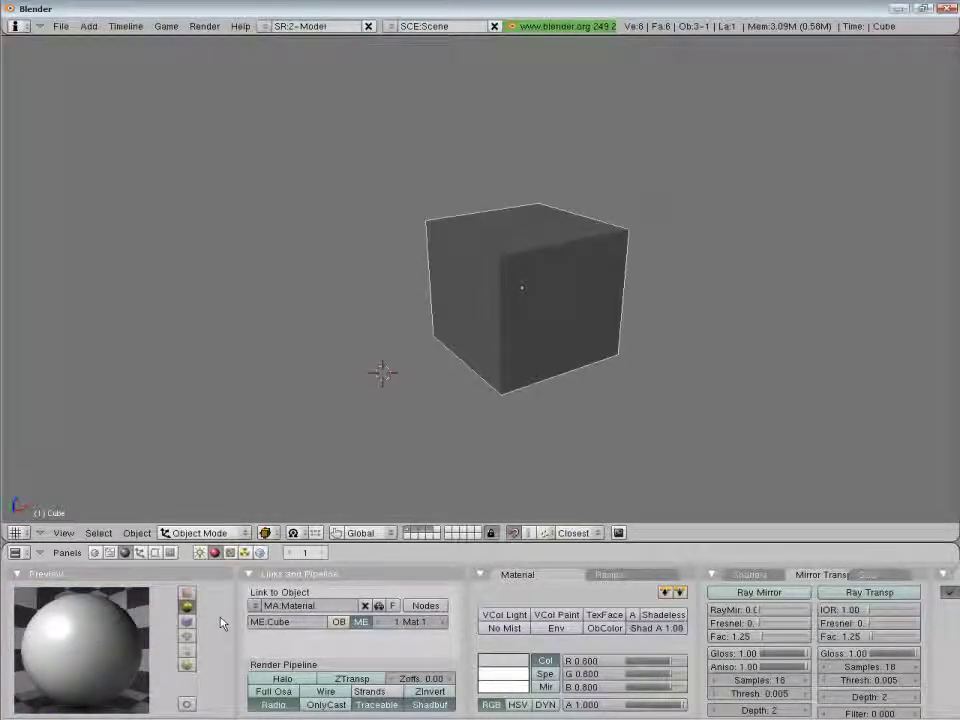
click(198, 552)
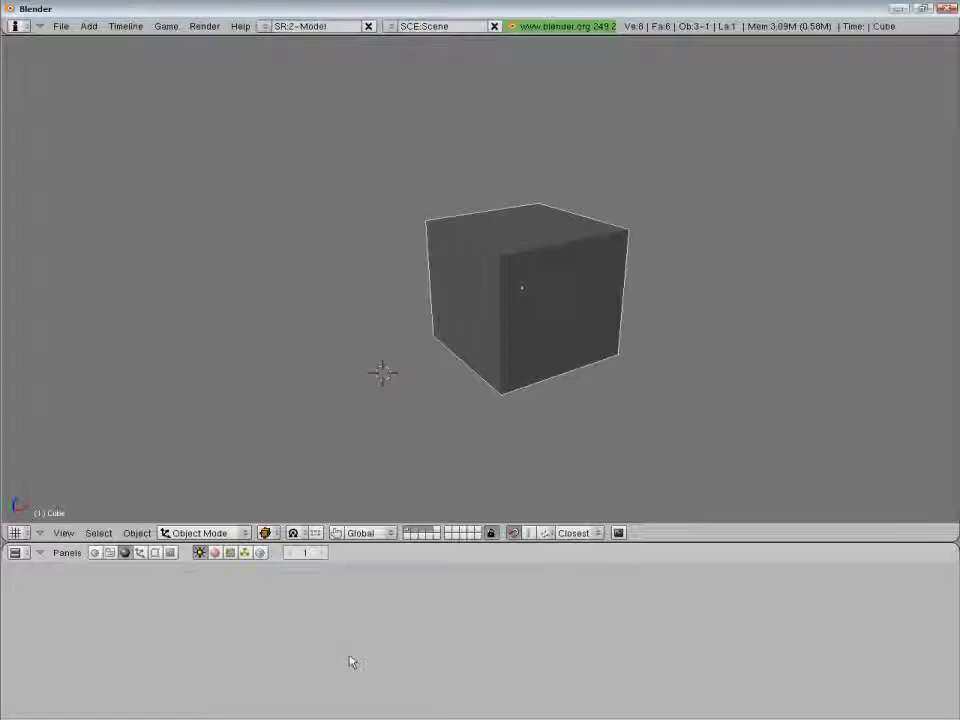
Select the camera and then the cube to compare the Shading settings offered for each object
scroll(499, 336, down, 3)
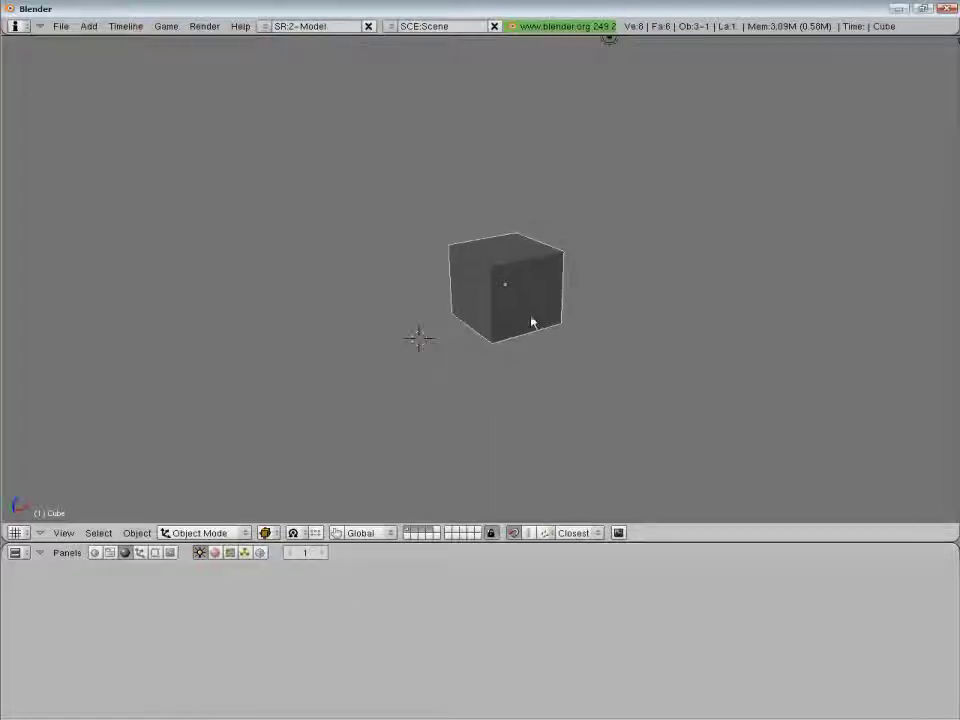
shift+middle_drag(531, 334, 485, 380)
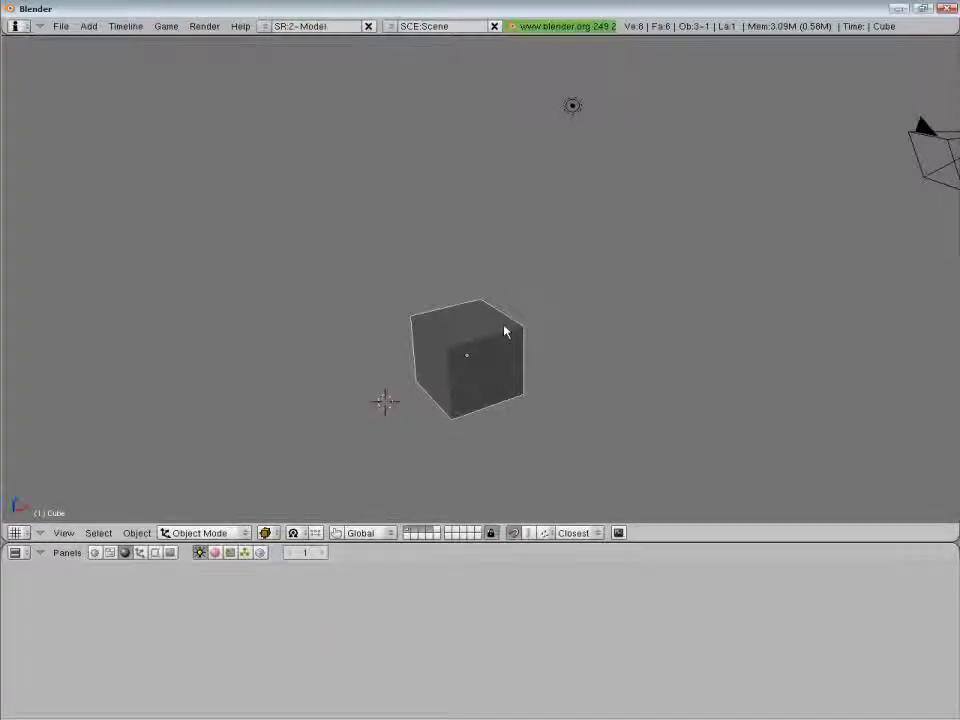
right_click(922, 147)
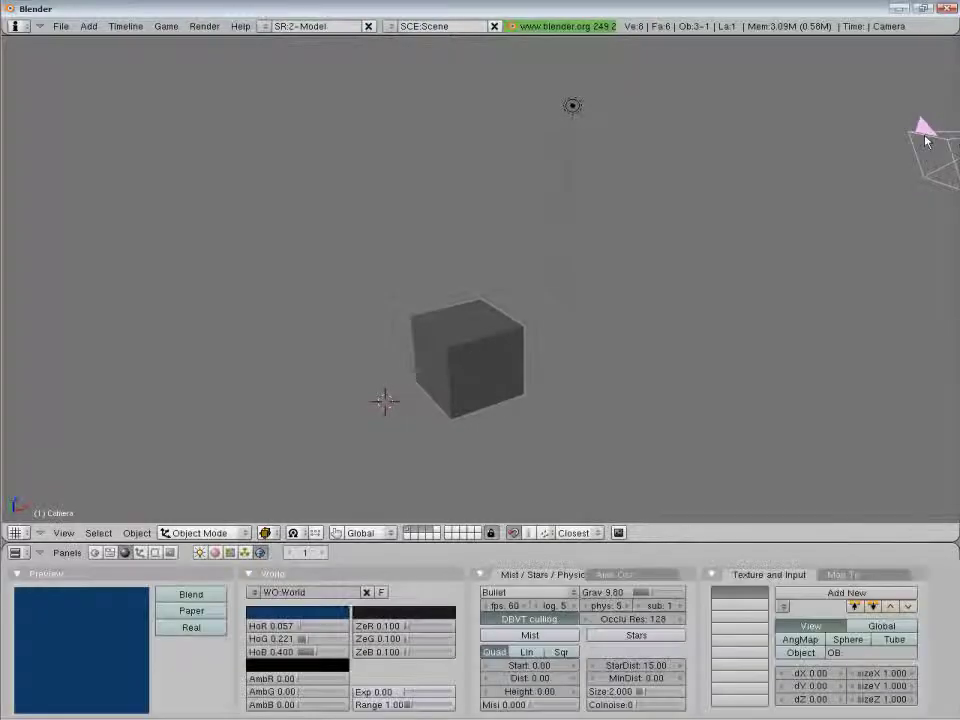
right_click(490, 345)
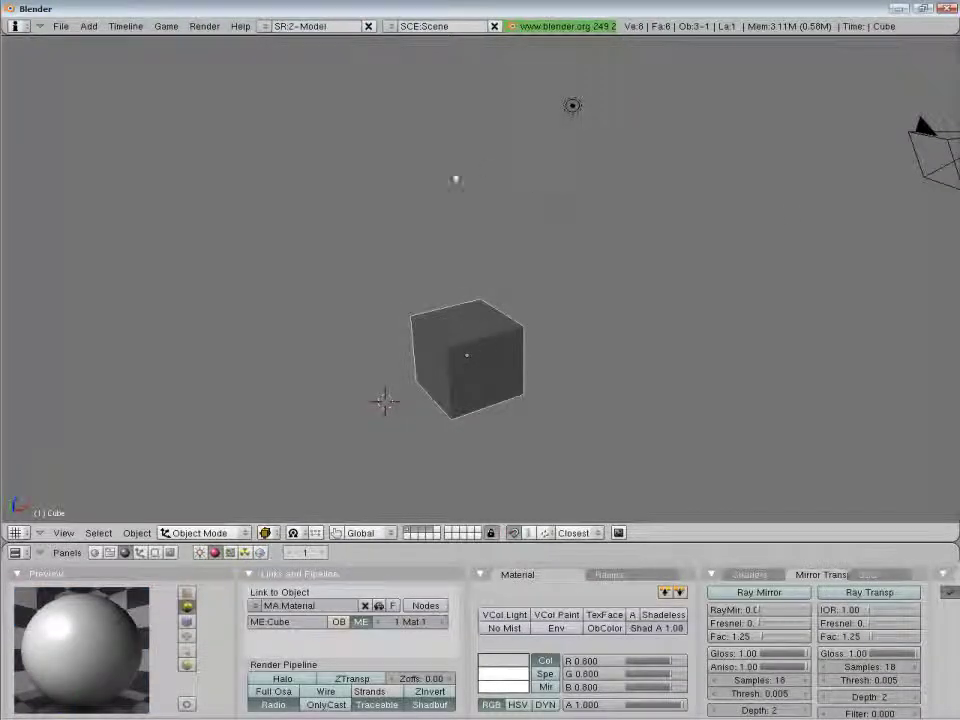
Add a light of type Lamp to the scene and move it above and to the left of the cube
key(space)
mouse_move(524, 298)
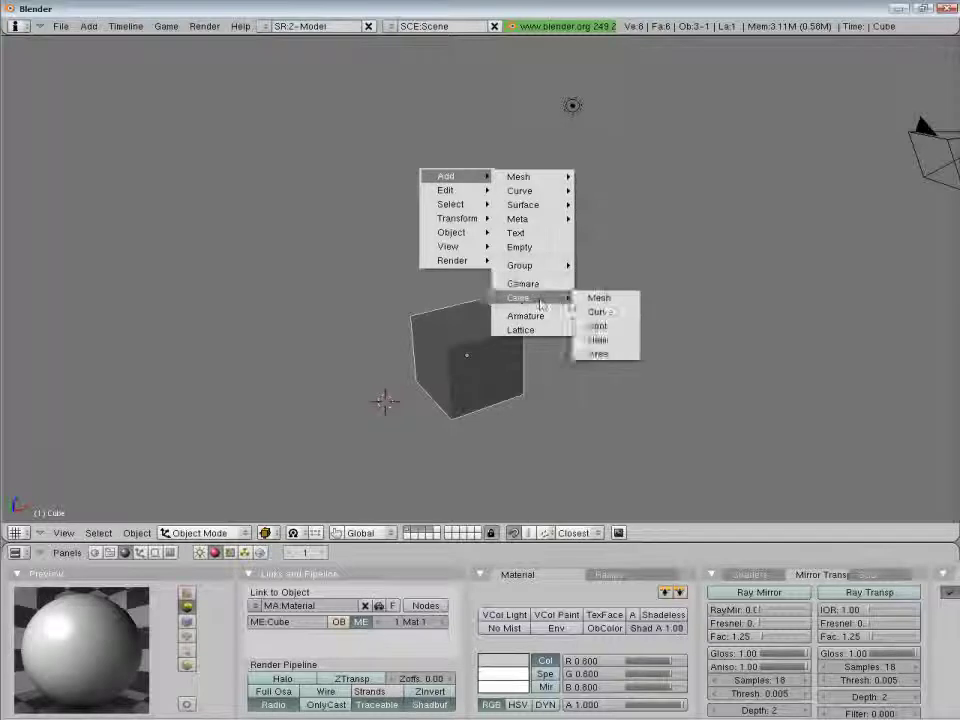
click(598, 300)
key(g)
click(386, 261)
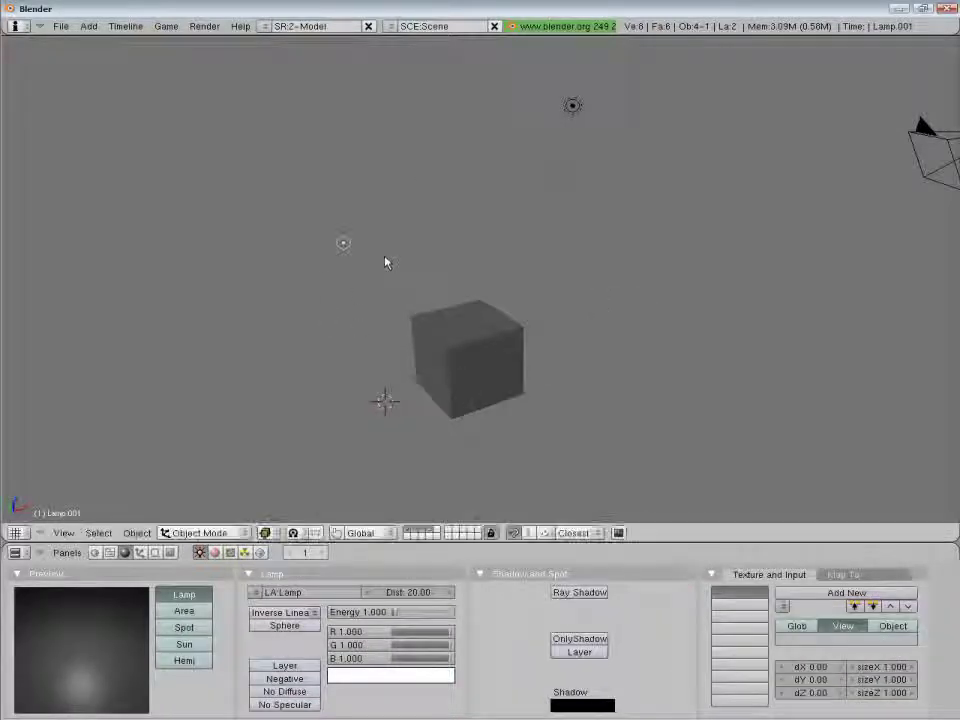
Tint the new lamp yellow by setting its blue value to 0.563, and raise its energy to 1.590
shift+middle_drag(386, 261, 540, 275)
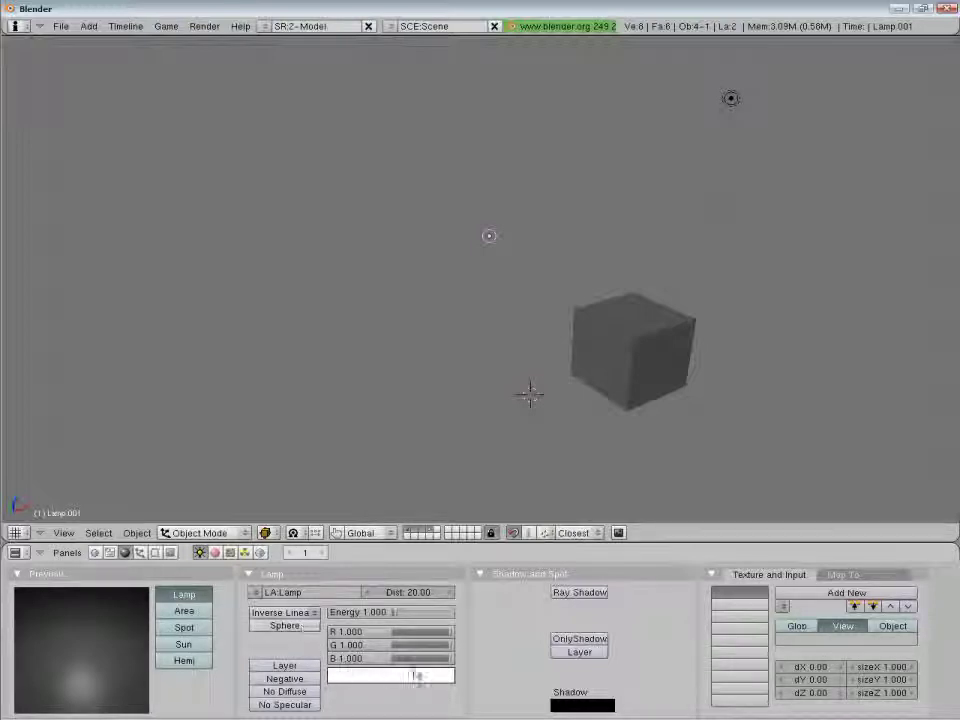
drag(427, 665, 414, 619)
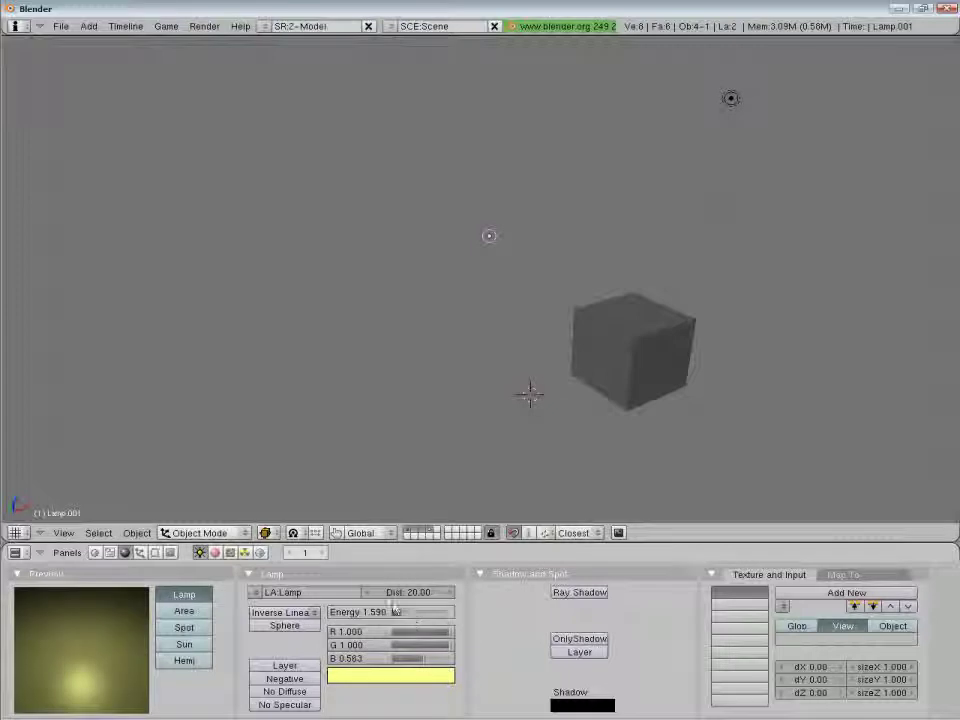
Select the cube and review its material settings, including color ramps and texture slots, followed by the texture and radiosity settings
click(215, 552)
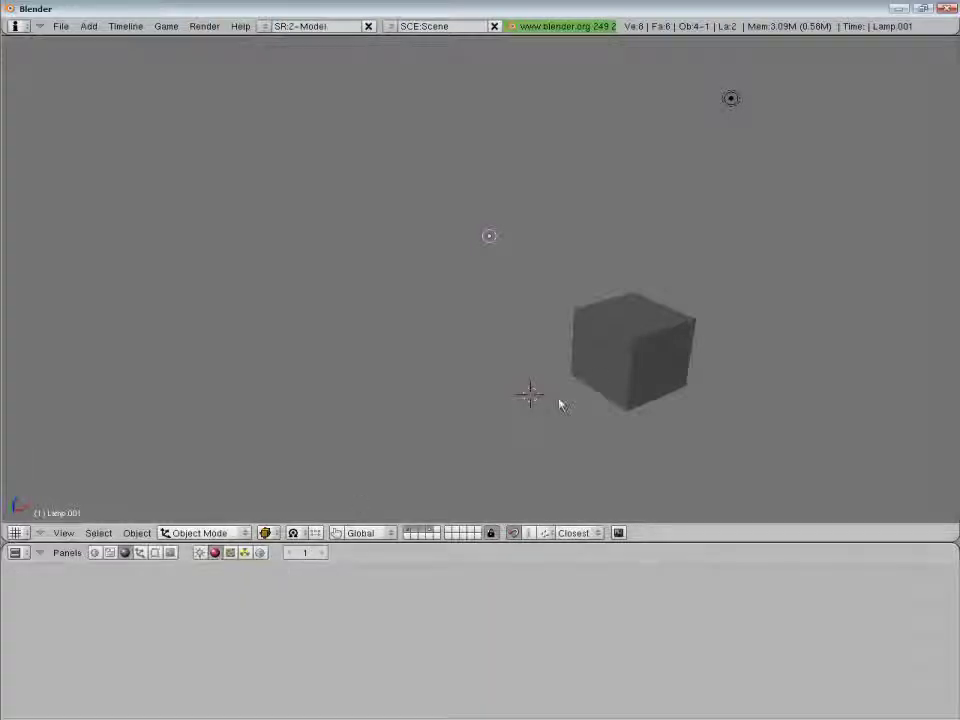
right_click(619, 370)
shift+middle_drag(621, 371, 516, 350)
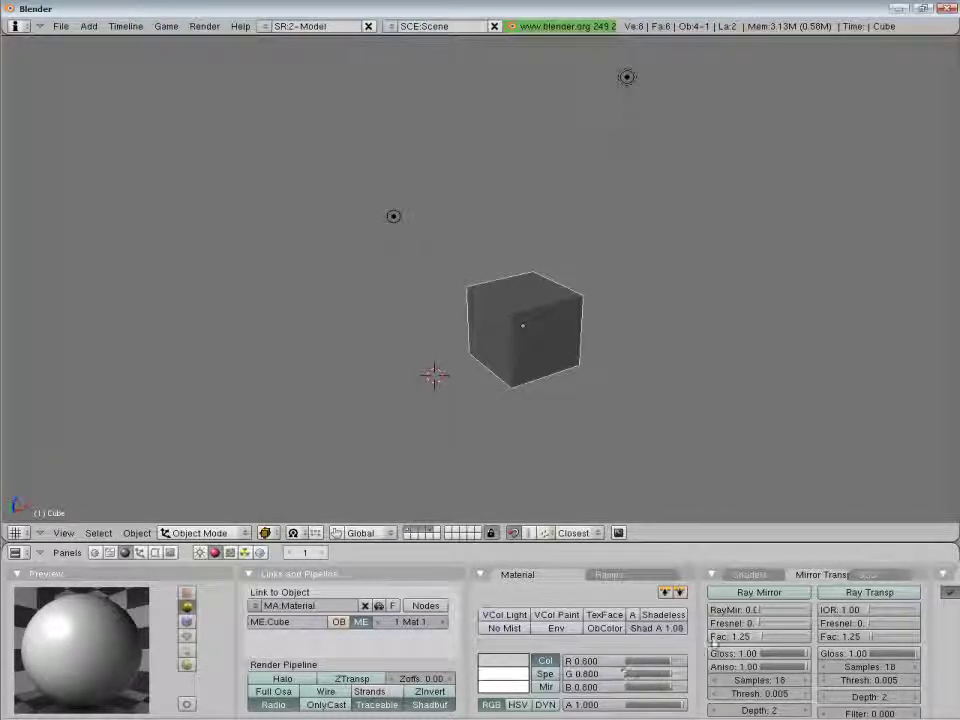
click(643, 574)
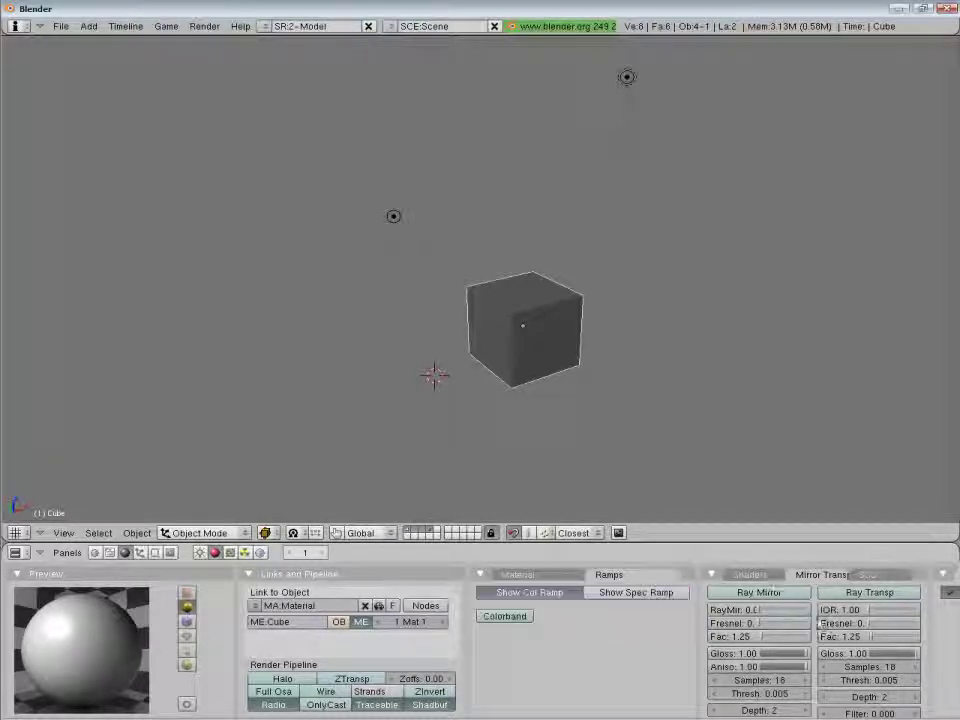
mouse_move(820, 636)
middle_down()
mouse_move(646, 628)
mouse_move(553, 645)
middle_up()
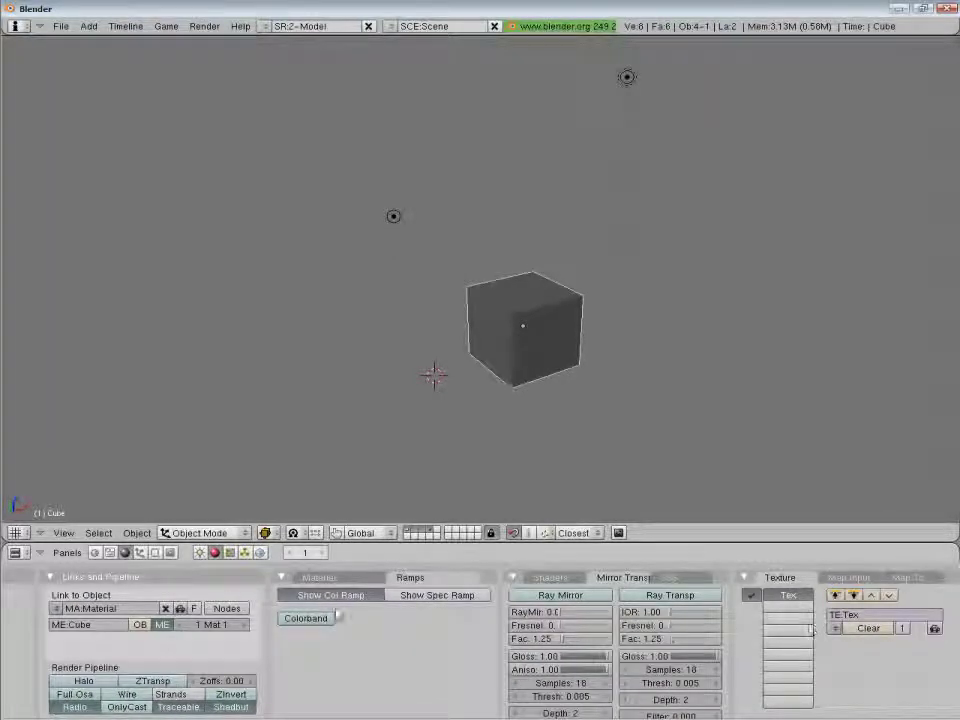
click(230, 554)
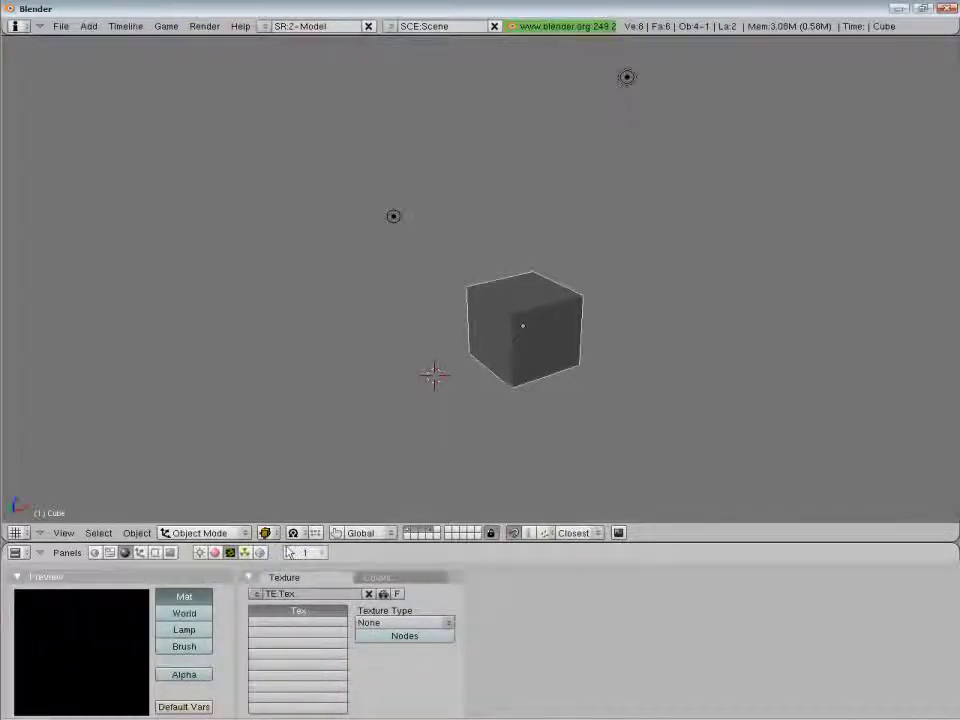
click(244, 553)
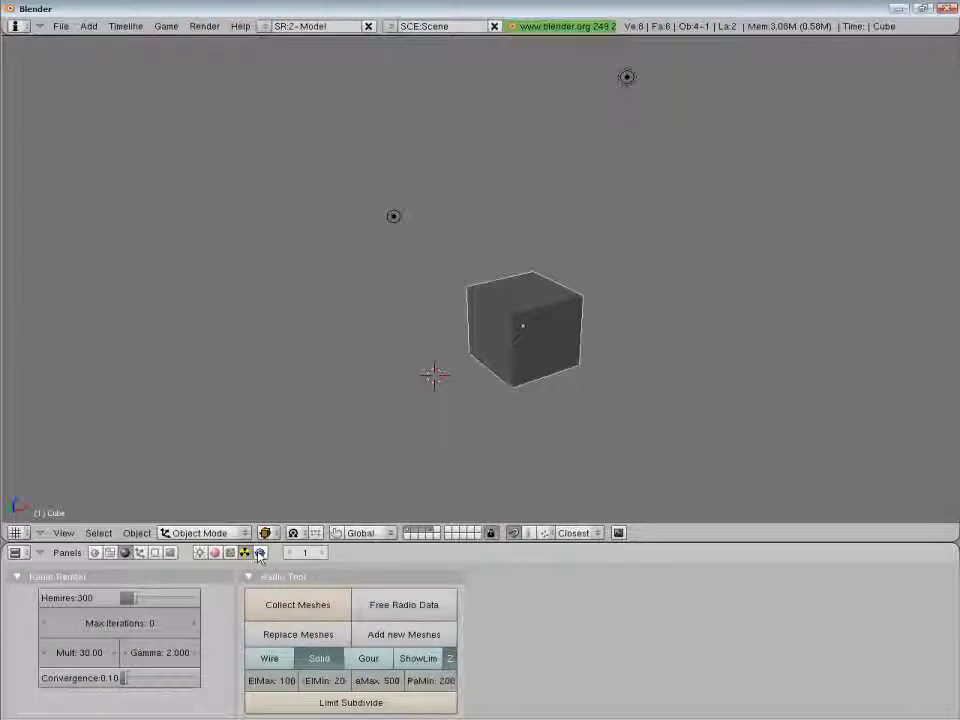
Set the world's horizon red value to 0.518 and show the ambient occlusion settings
click(260, 555)
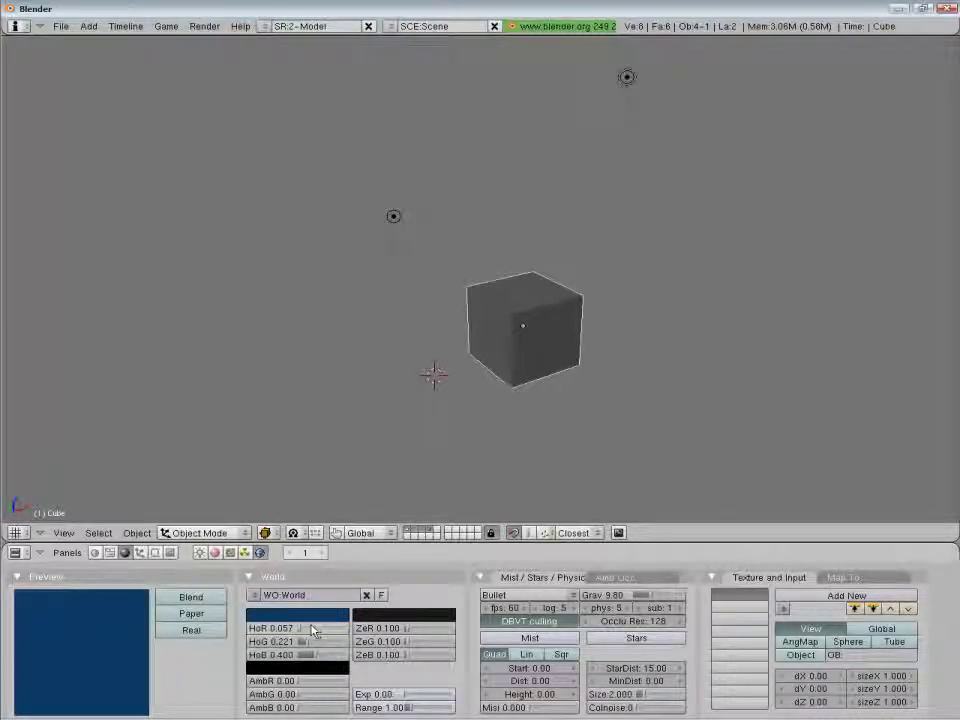
drag(312, 630, 334, 630)
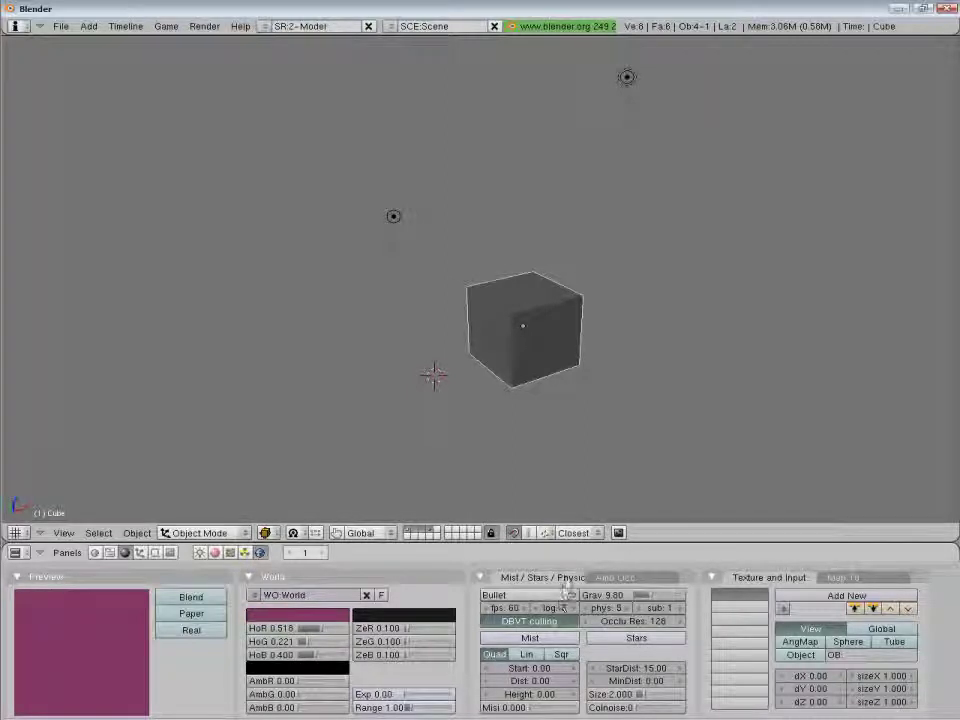
click(612, 578)
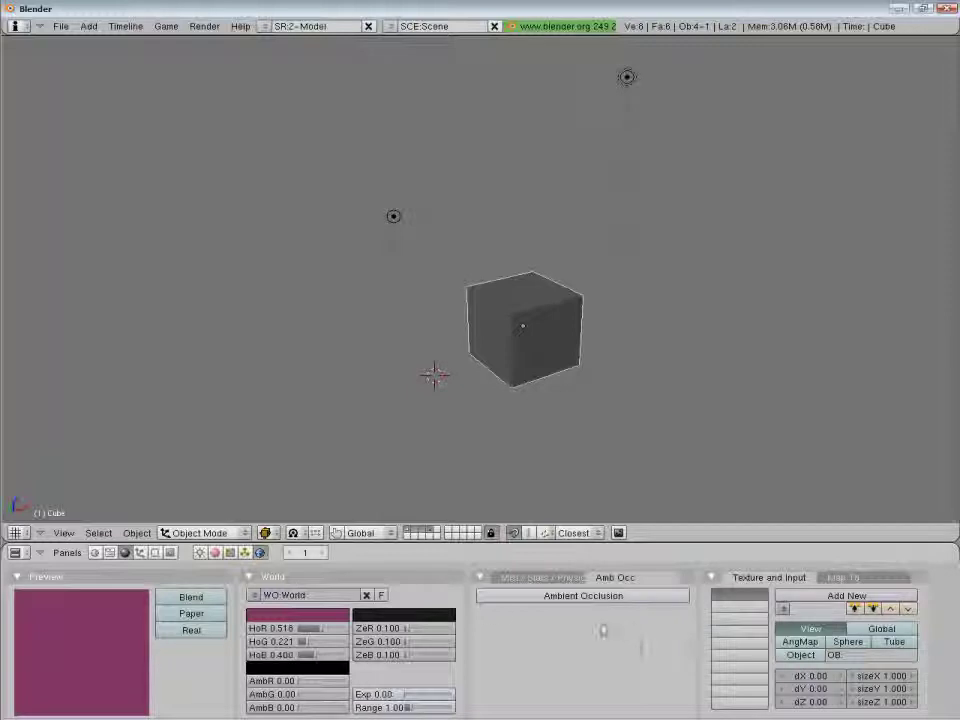
Review the cube's object settings, including constraints, followed by its physics and particle settings
click(140, 553)
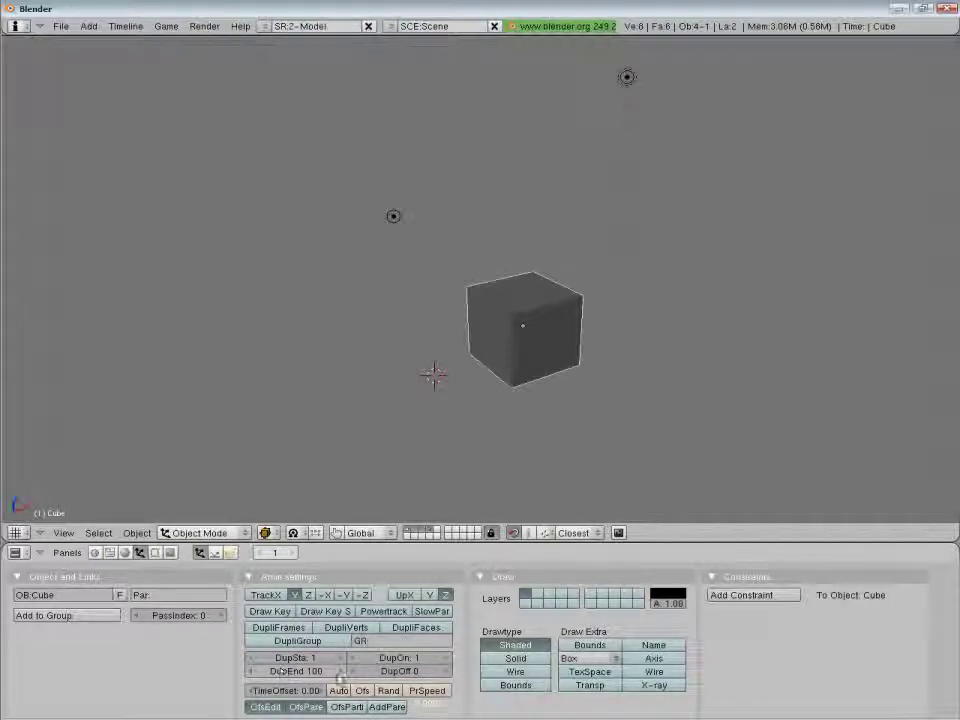
click(772, 596)
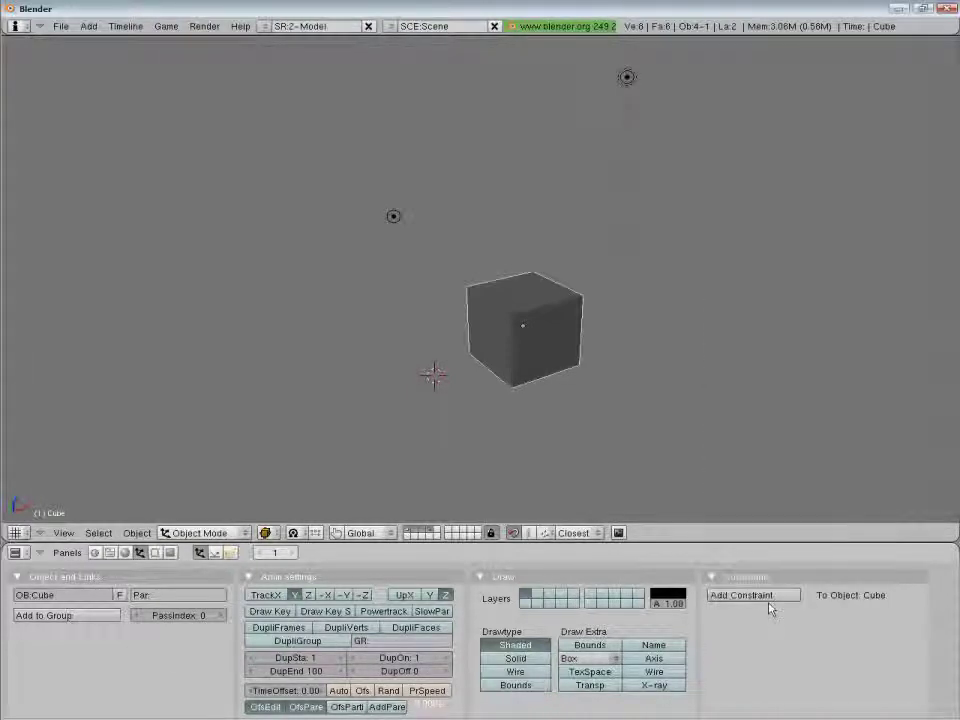
click(215, 553)
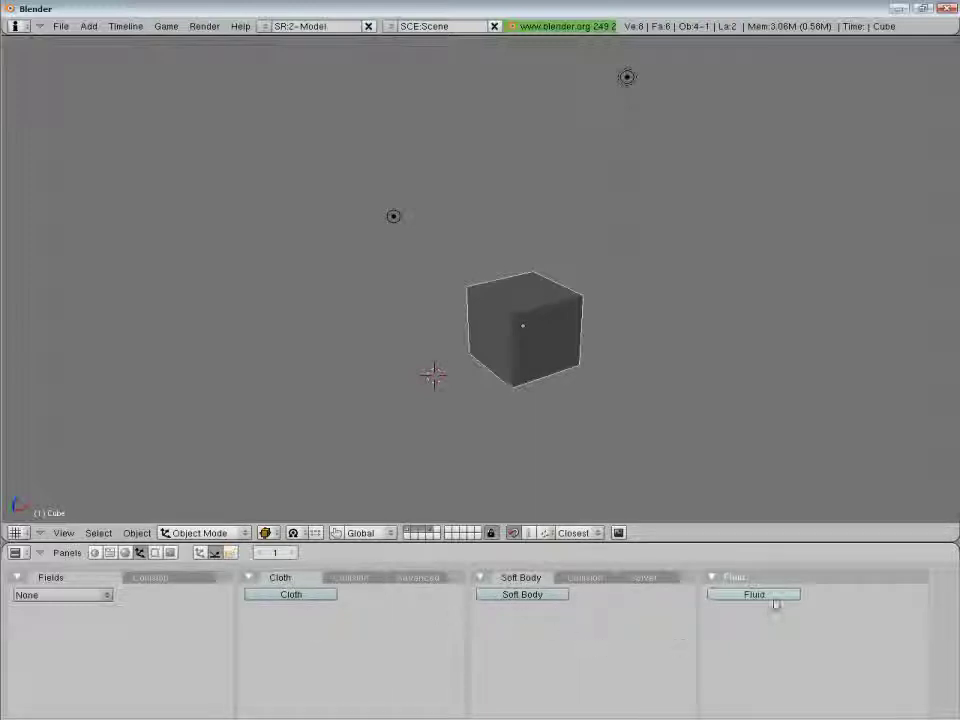
click(229, 555)
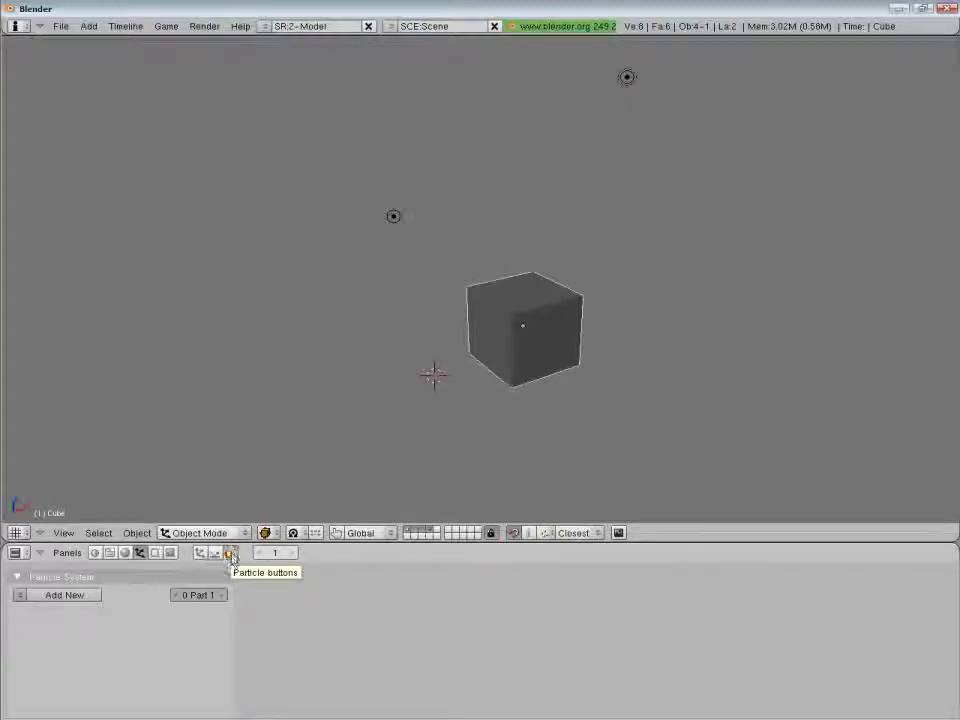
Show the cube's Editing settings and place the Multires panel ahead of the Modifiers panel
click(156, 555)
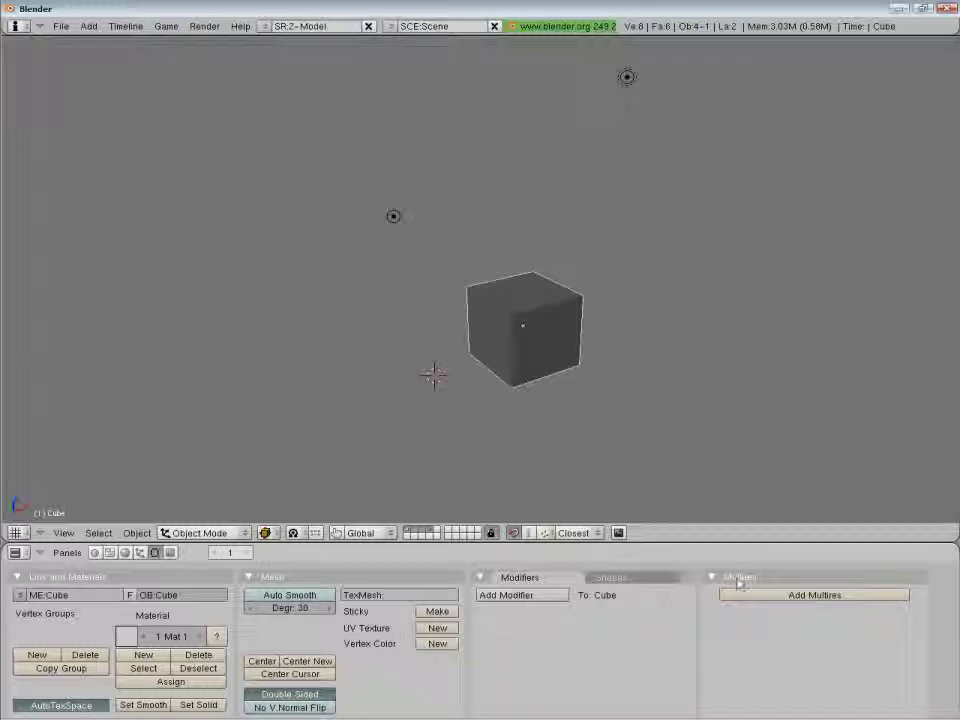
drag(738, 584, 550, 616)
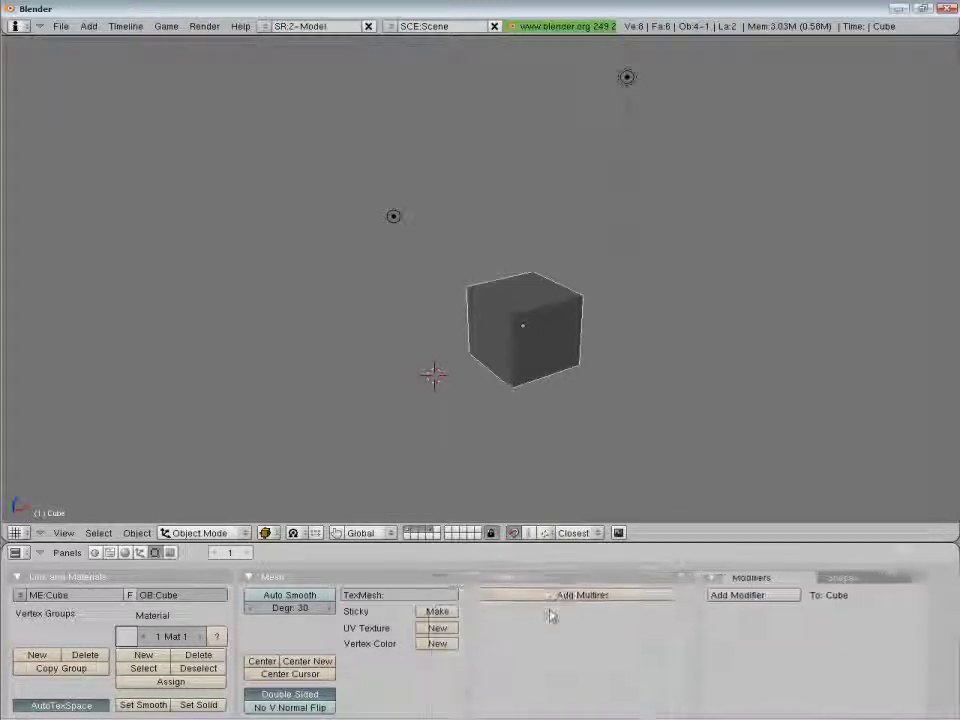
Review the Sculpt, Brush, Texture and Multires settings with the cube in Sculpt Mode, and return to Object Mode
click(200, 532)
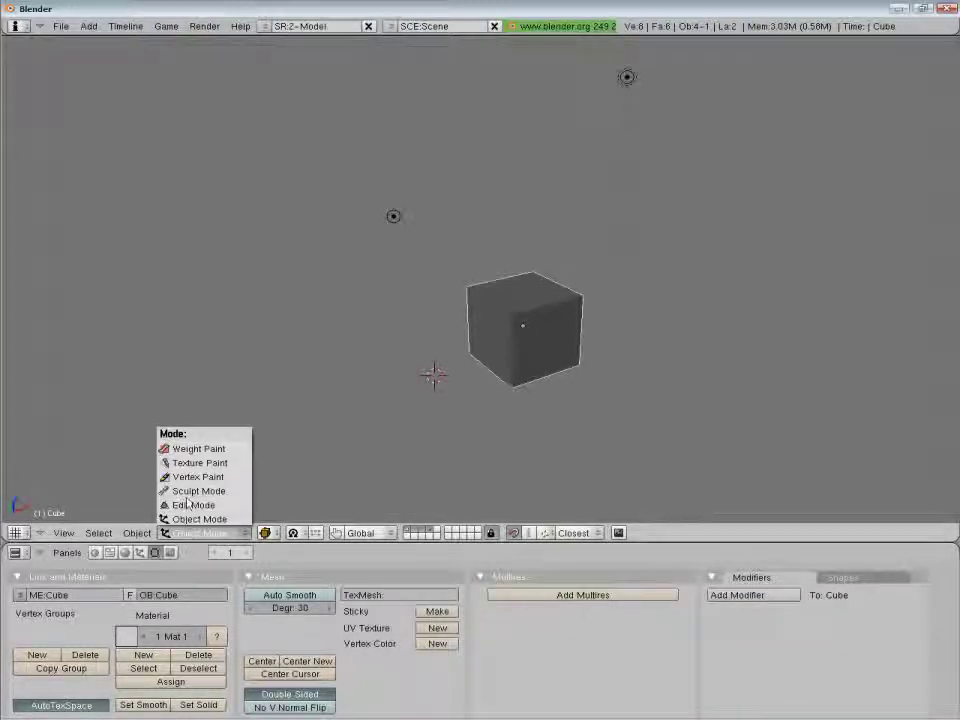
click(195, 491)
click(561, 578)
click(604, 578)
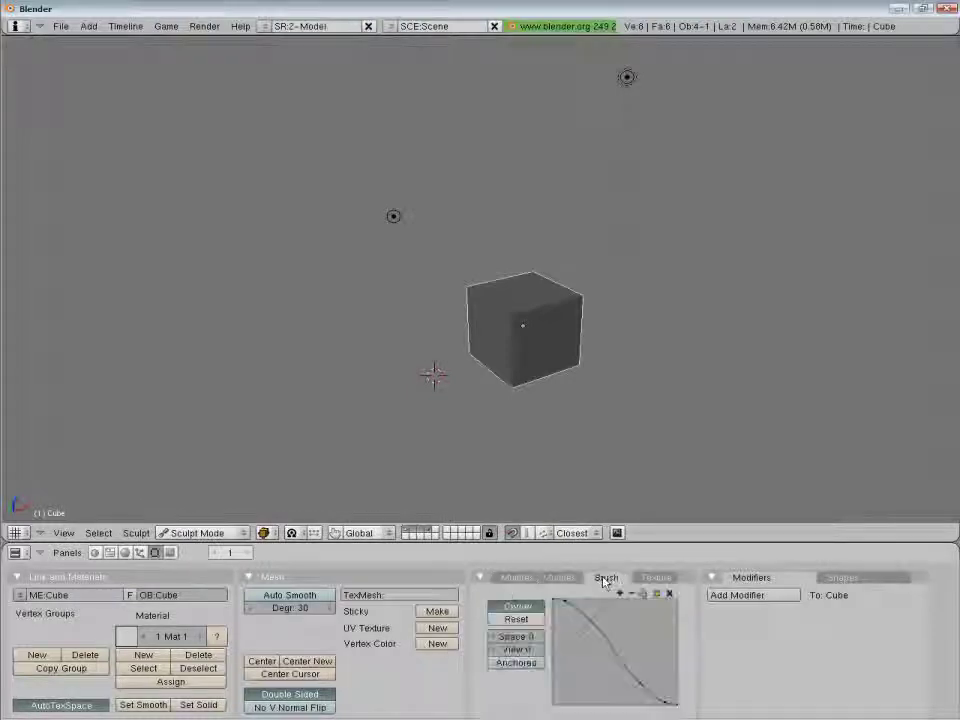
click(653, 579)
click(523, 580)
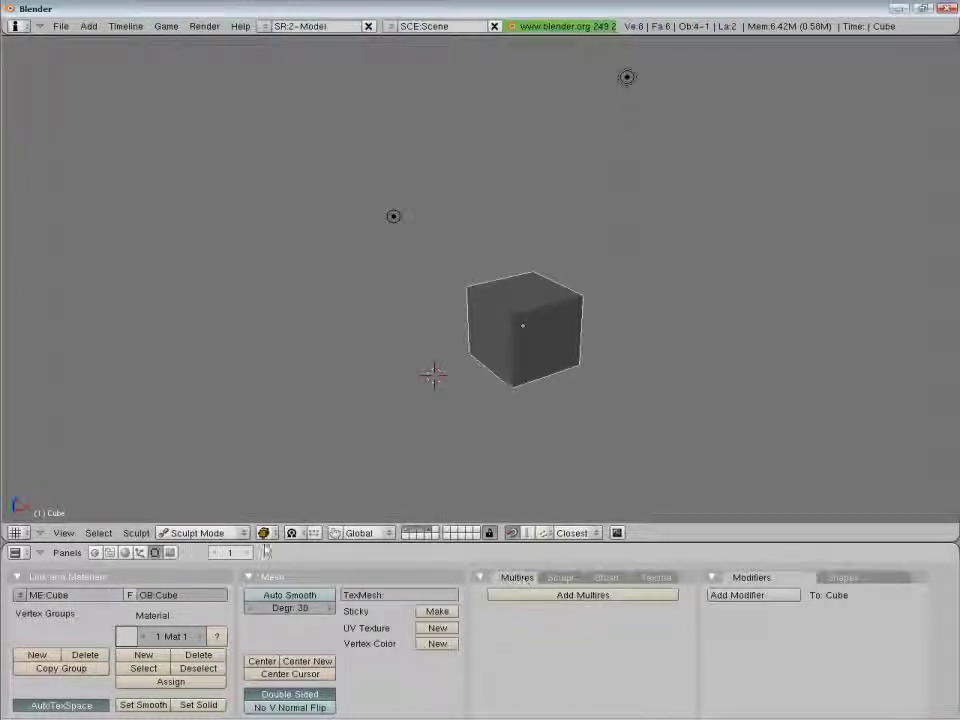
click(200, 532)
click(195, 517)
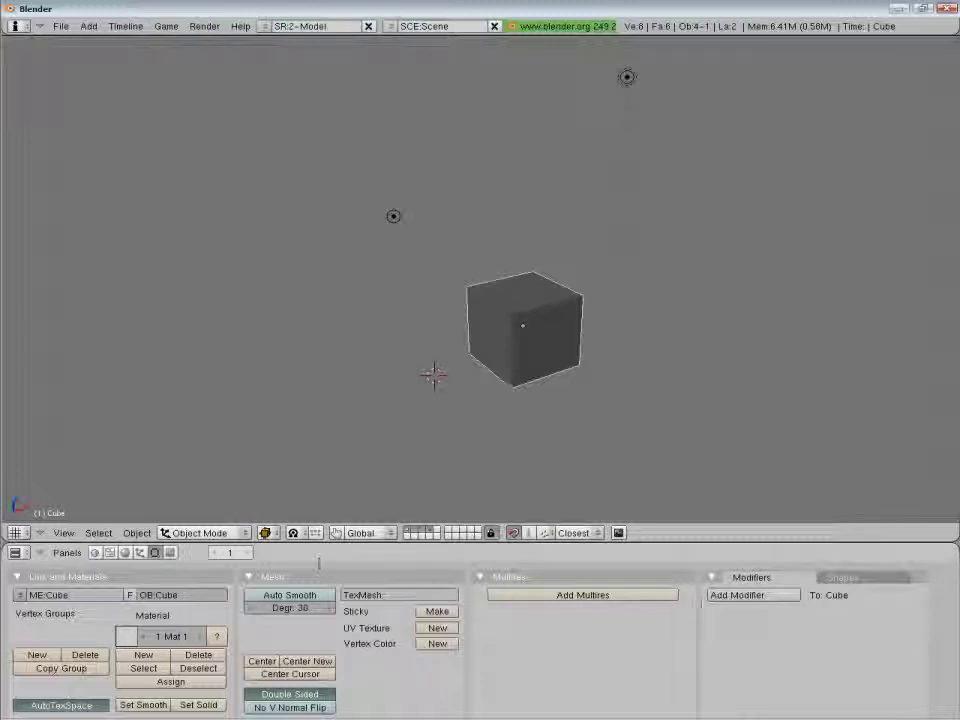
View the available modifiers and the Shapes settings, and toggle the cube's Edit Mode repeatedly to compare its editing panels
click(775, 595)
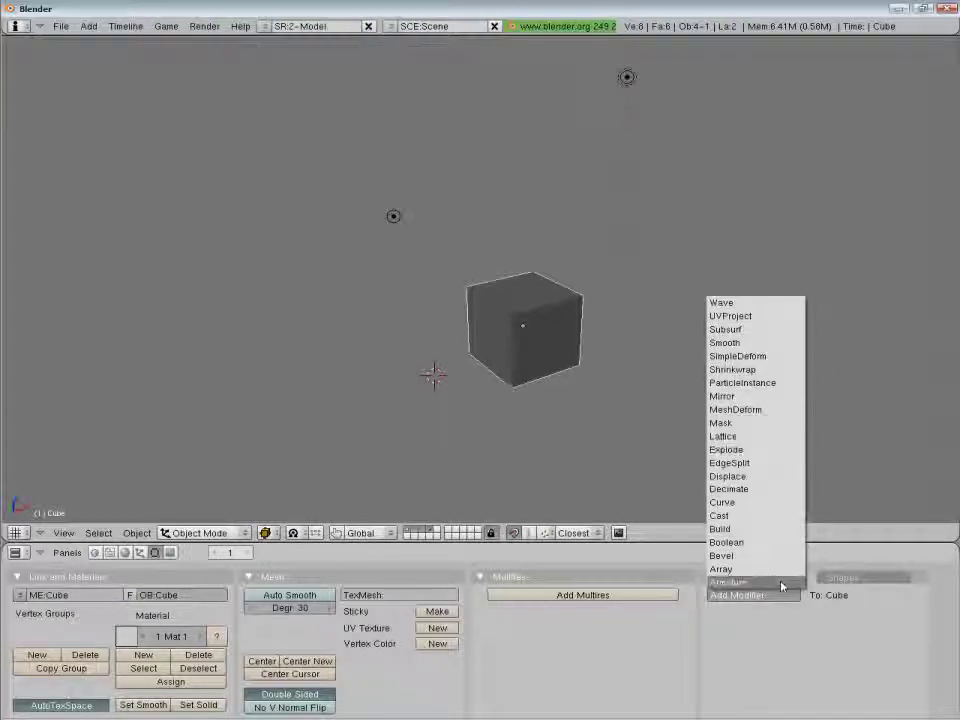
click(843, 578)
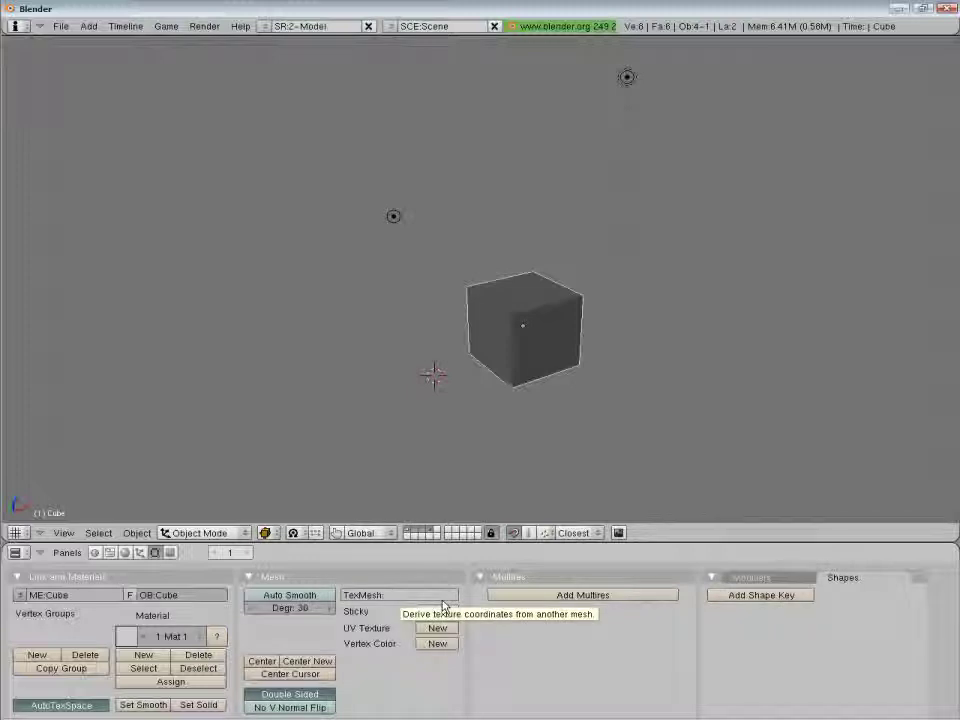
key(Tab)
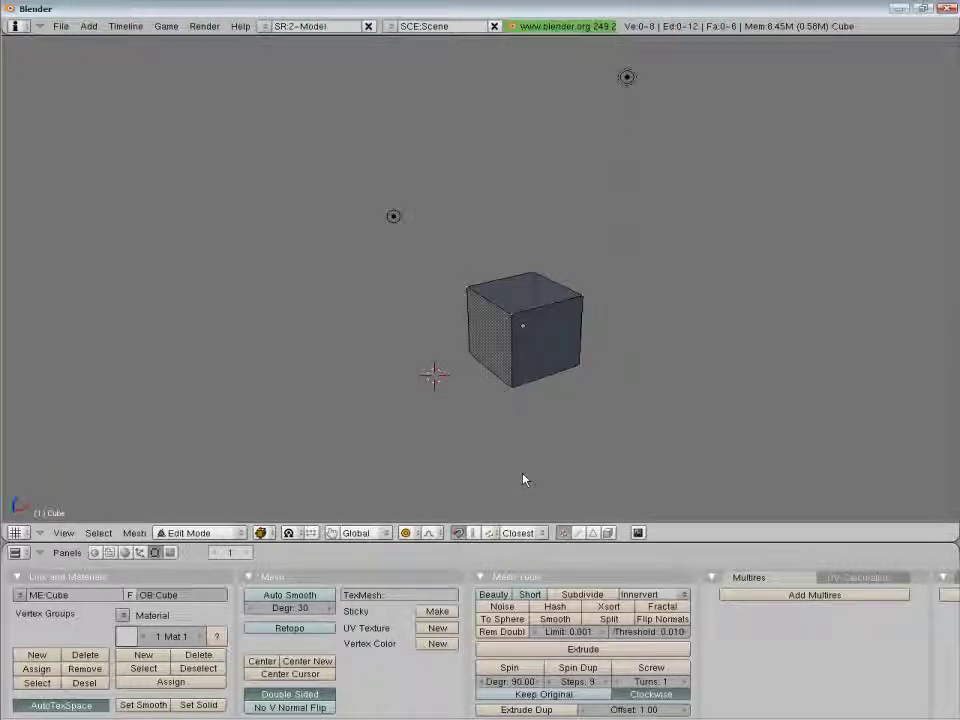
key(Tab)
key(Tab)
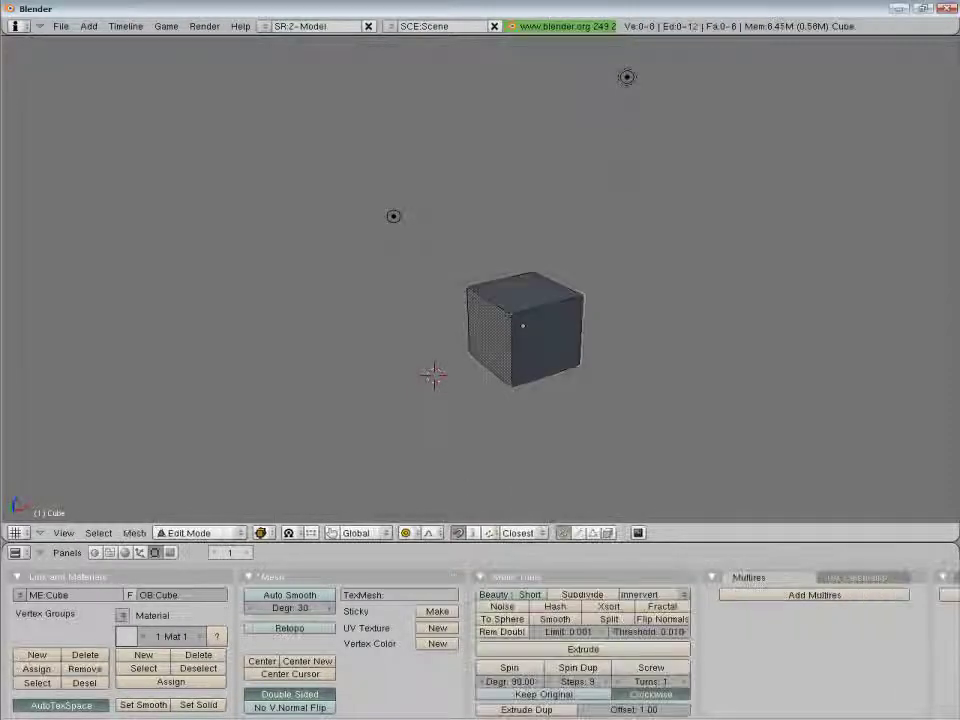
key(Tab)
key(Tab)
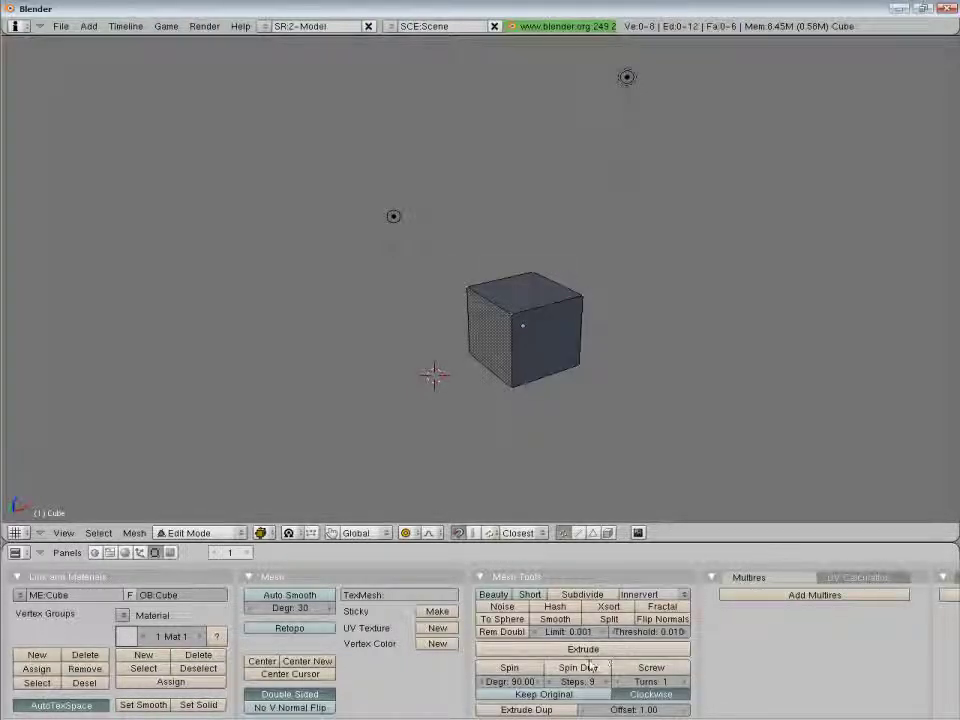
Look through the Edit Mode panels, from Mesh Tools to Mesh Tools More, and realign the panel view
mouse_move(590, 665)
middle_down()
mouse_move(118, 634)
mouse_move(578, 646)
middle_up()
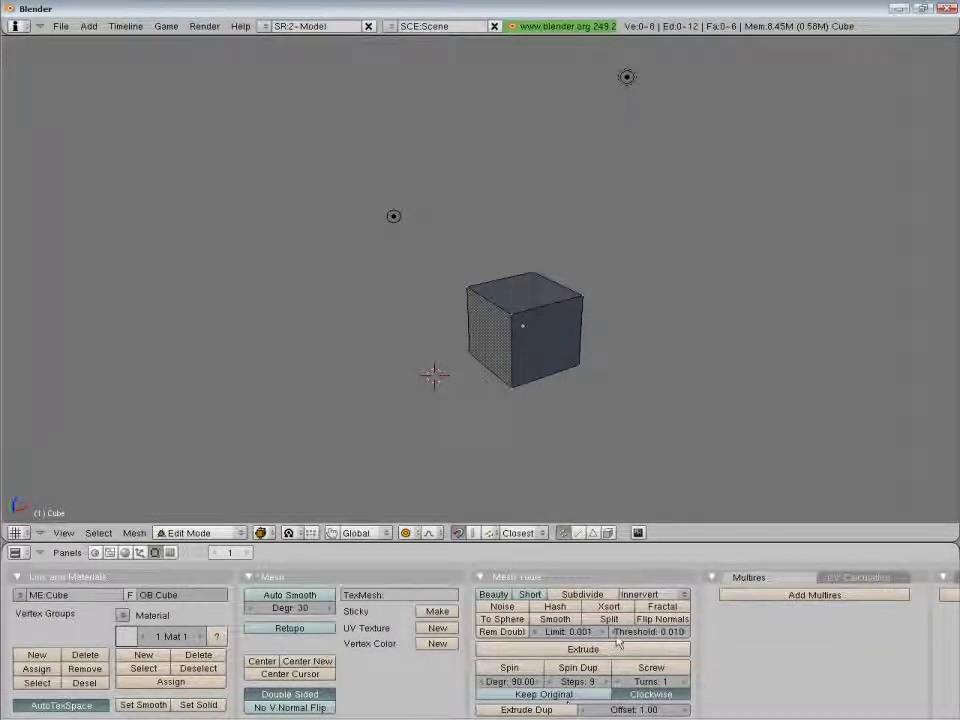
middle_drag(571, 708, 141, 700)
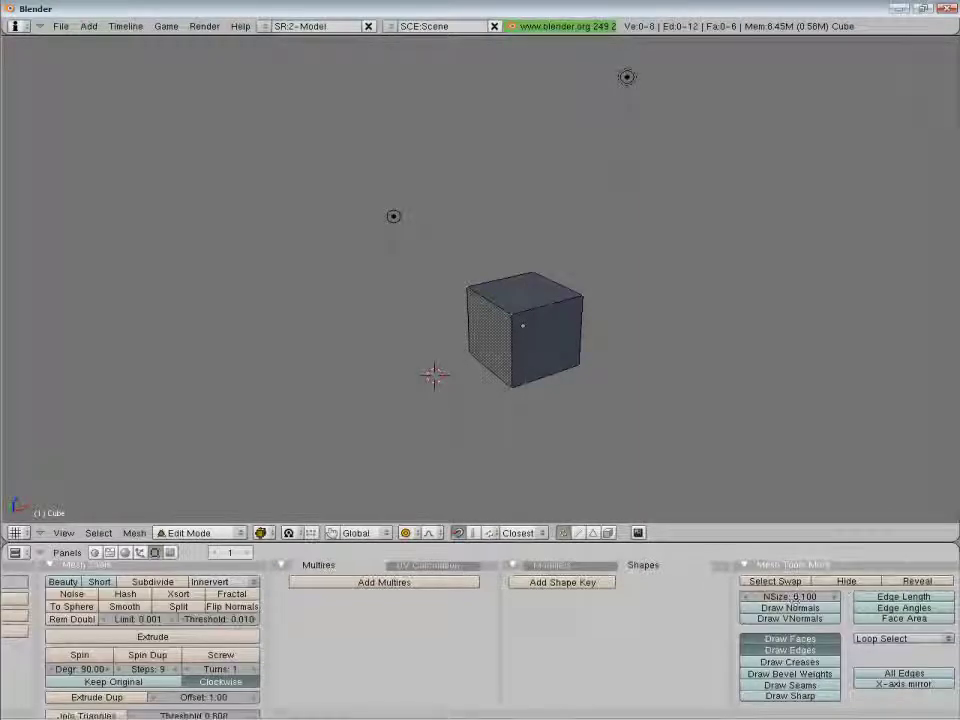
middle_drag(549, 647, 780, 643)
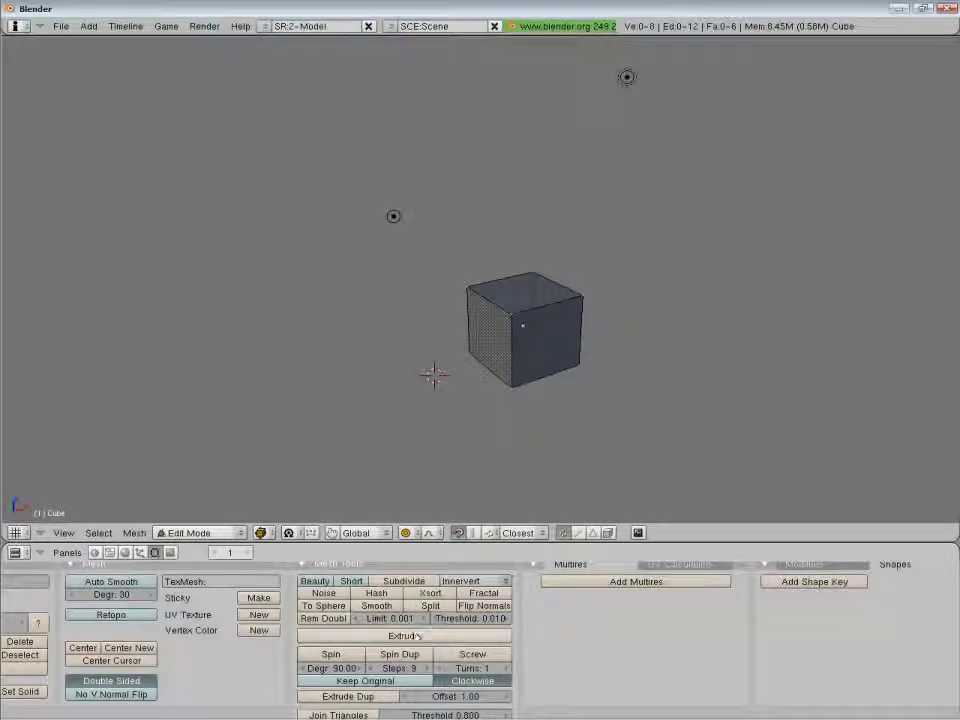
middle_drag(583, 636, 661, 589)
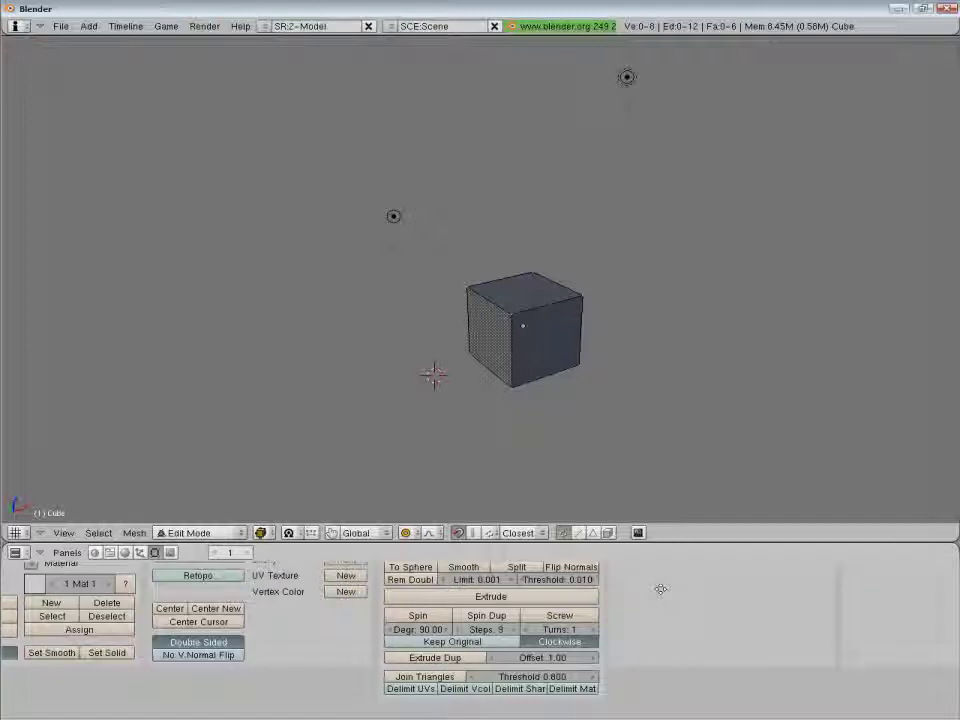
key(Home)
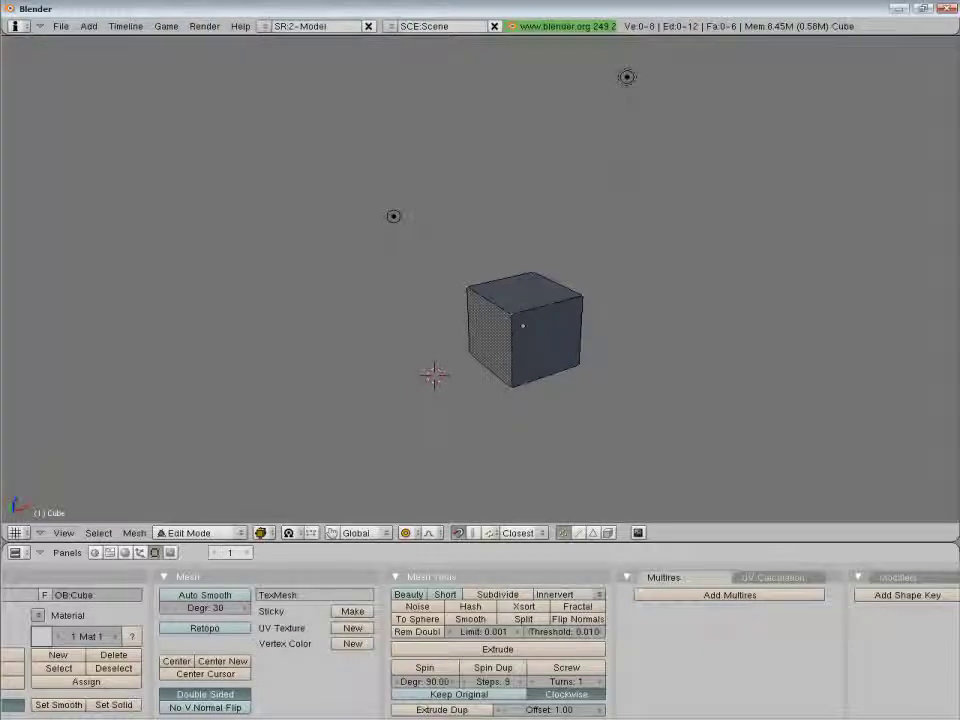
middle_drag(671, 666, 667, 663)
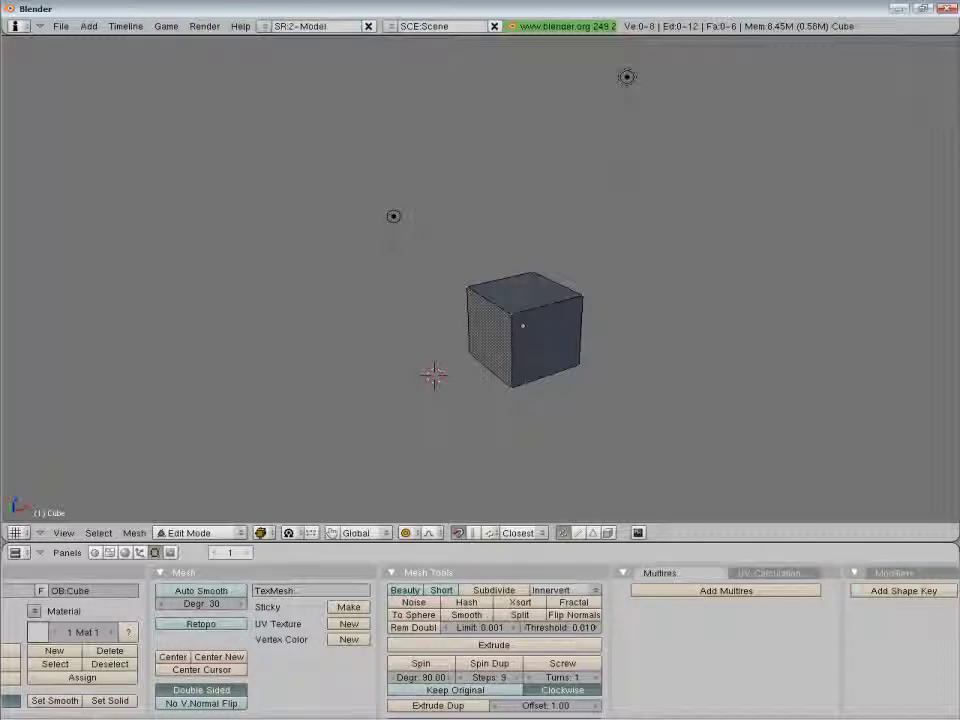
Show the Scene render settings from Output to Format and return the cube to Object Mode
key(F10)
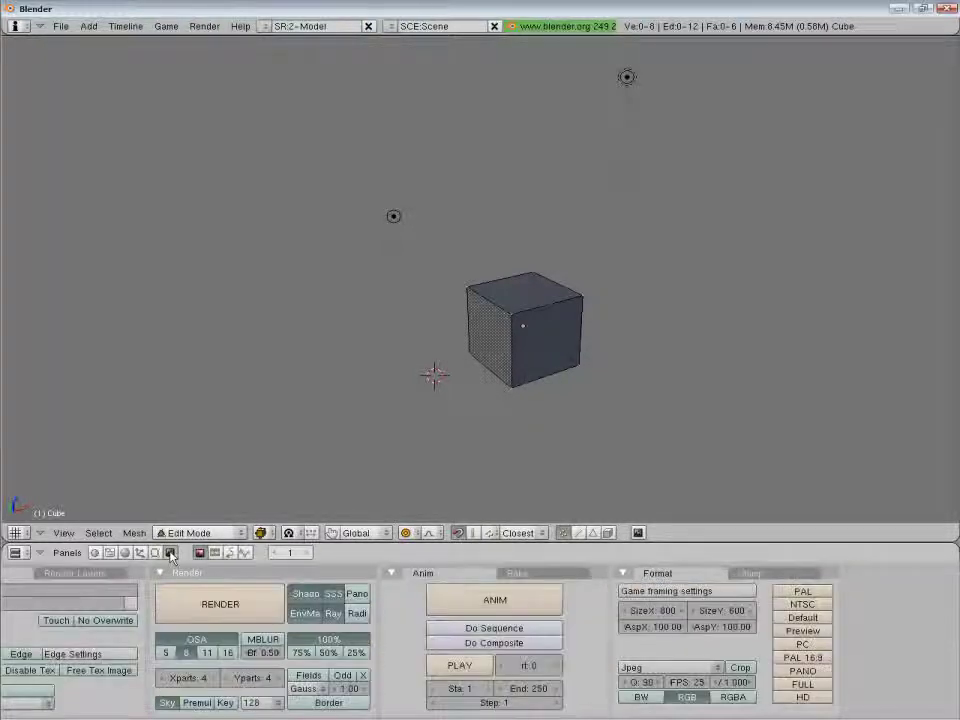
key(Tab)
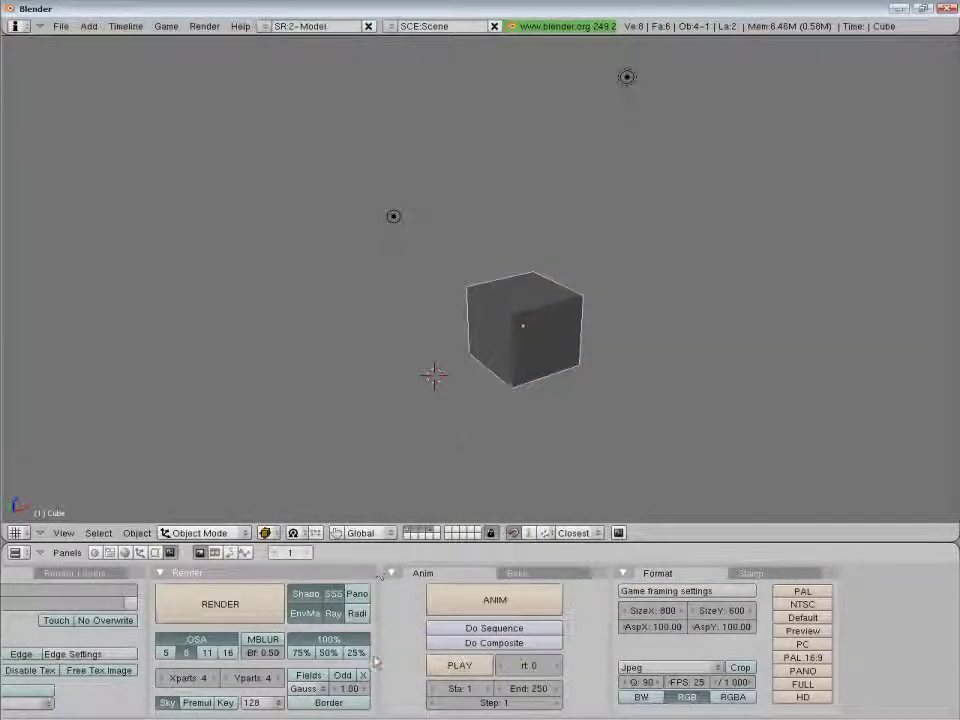
middle_drag(484, 665, 573, 667)
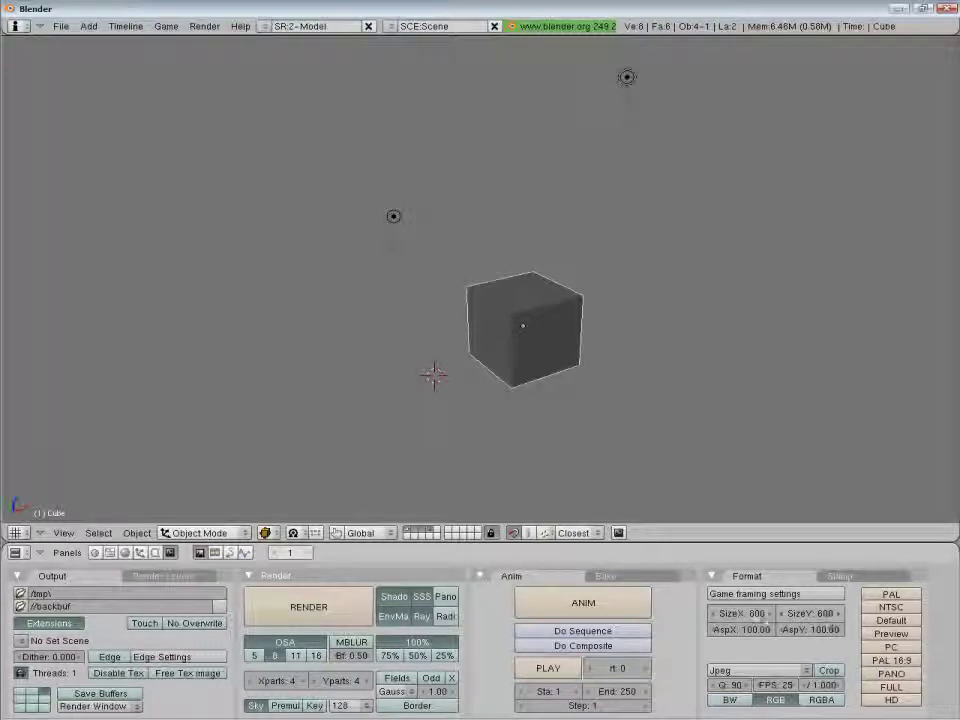
View the available image save formats, the Bake settings and the scene's sound settings
click(760, 665)
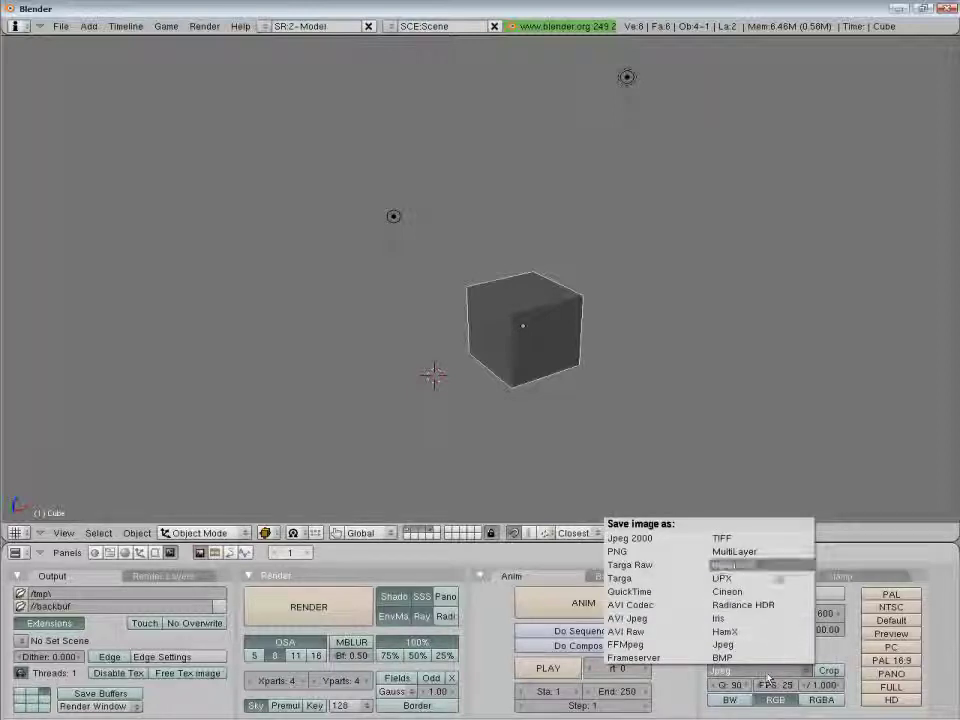
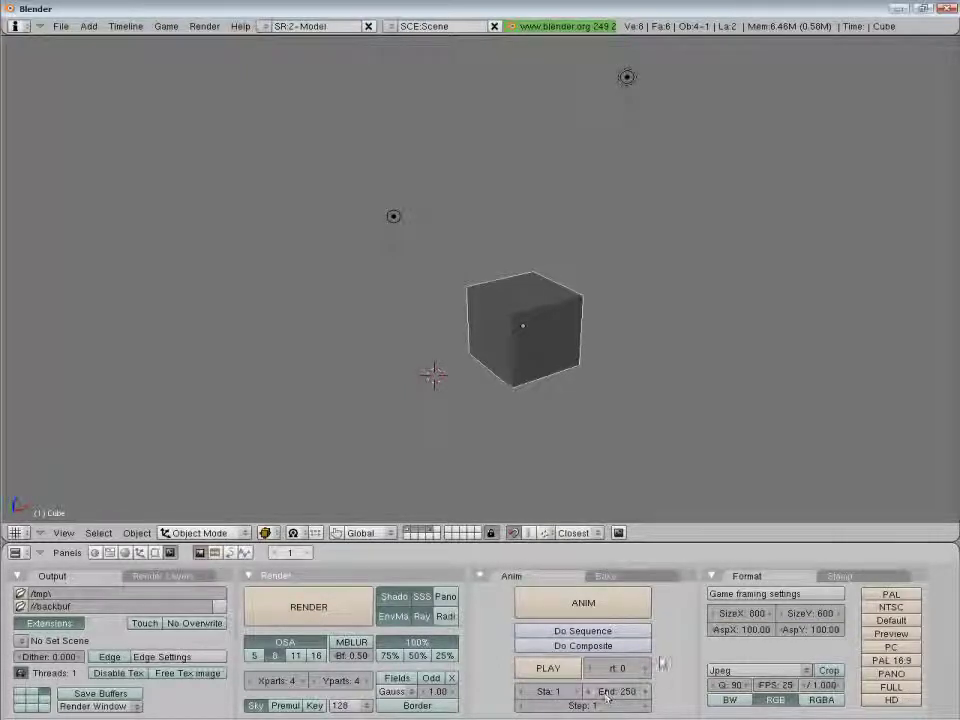
click(667, 580)
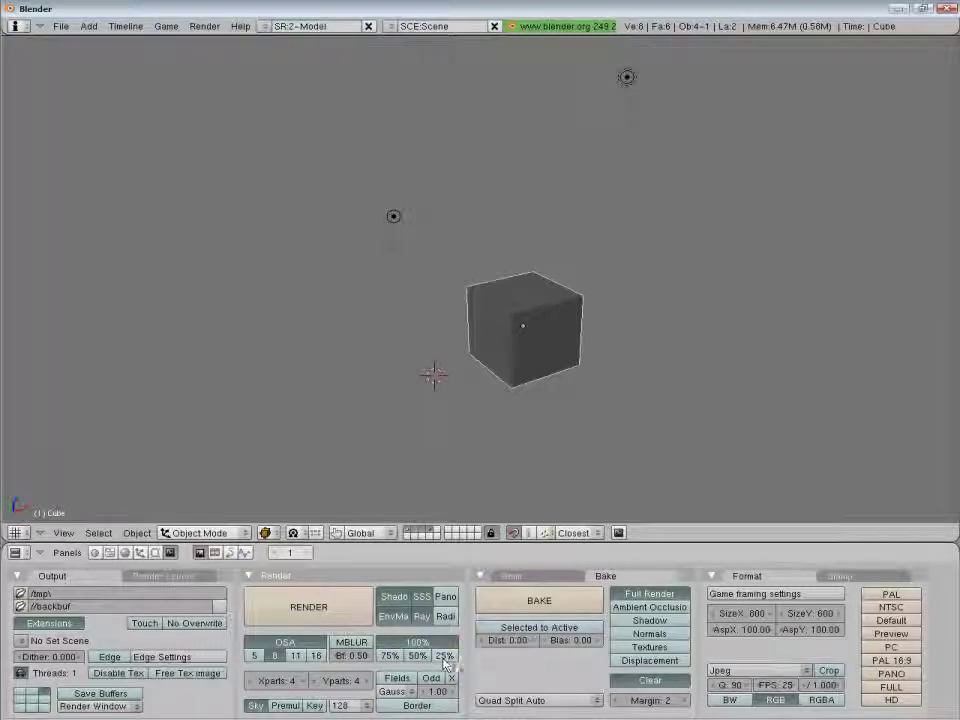
click(244, 553)
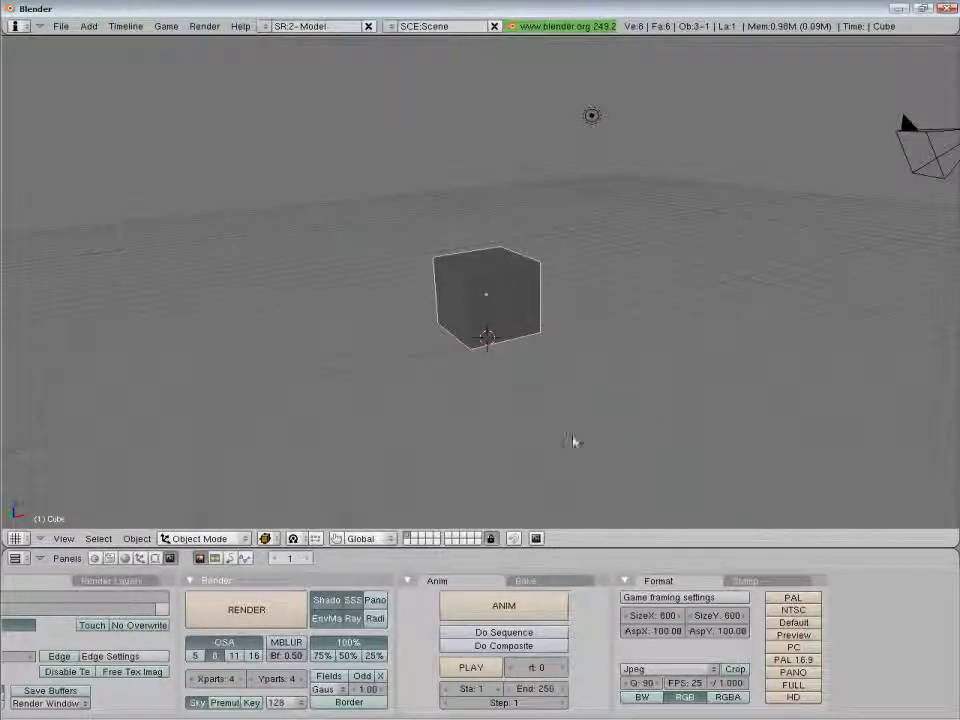
Step the current frame forward to 41 in single and ten-frame increments and return to frame 1
middle_drag(636, 454, 606, 463)
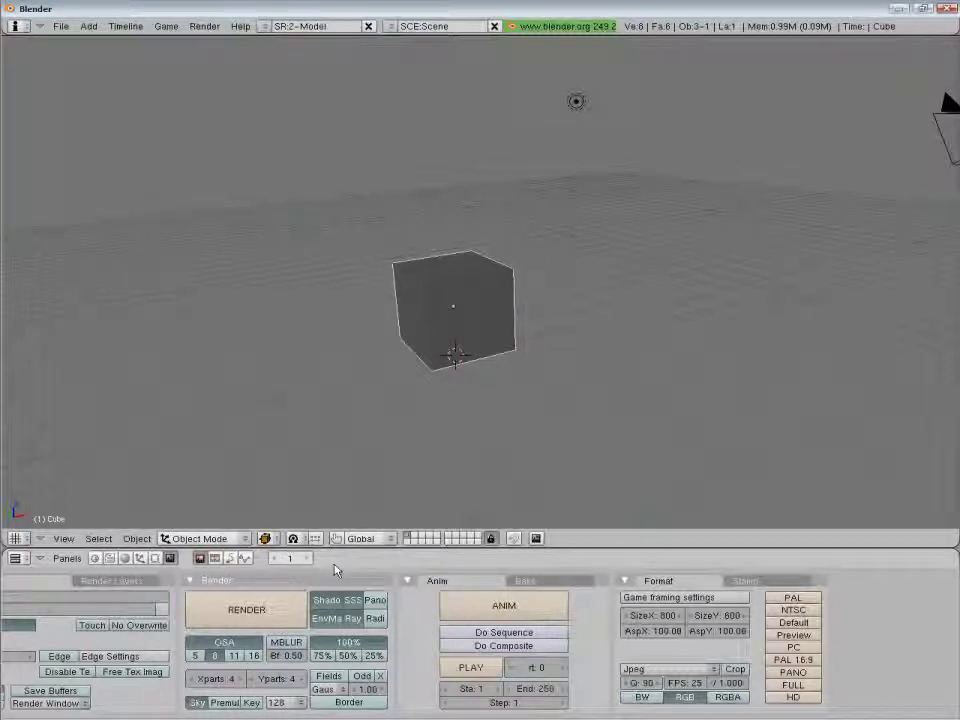
key(Right)
key(Right)
key(Right)
key(Right)
key(Up)
key(Up)
key(Up)
key(Up)
key(Up)
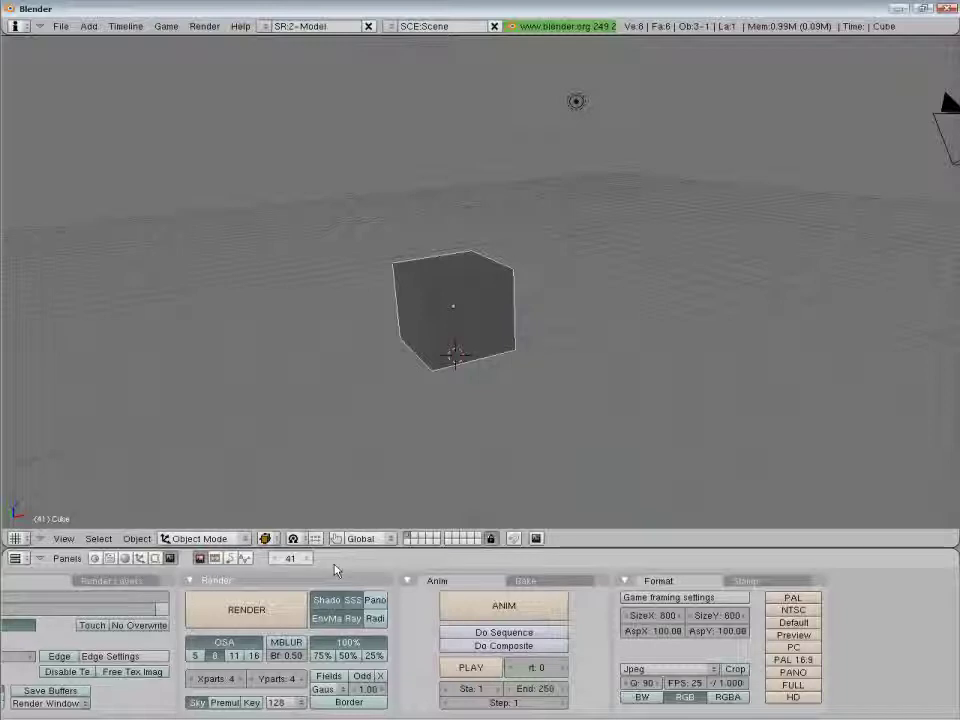
key(Down)
key(Down)
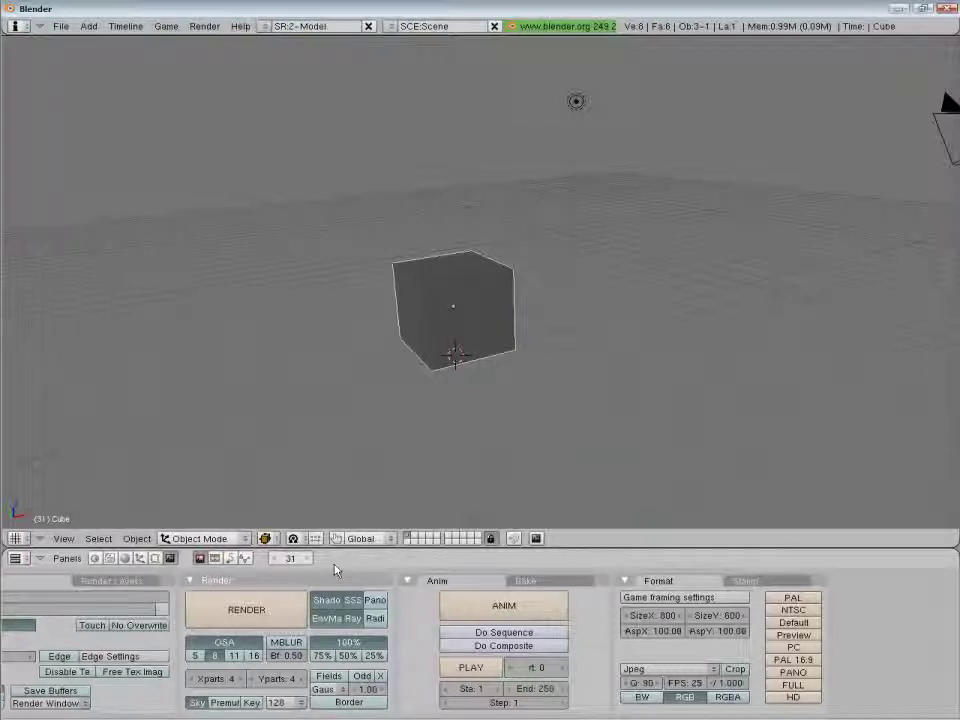
key(Down)
key(Down)
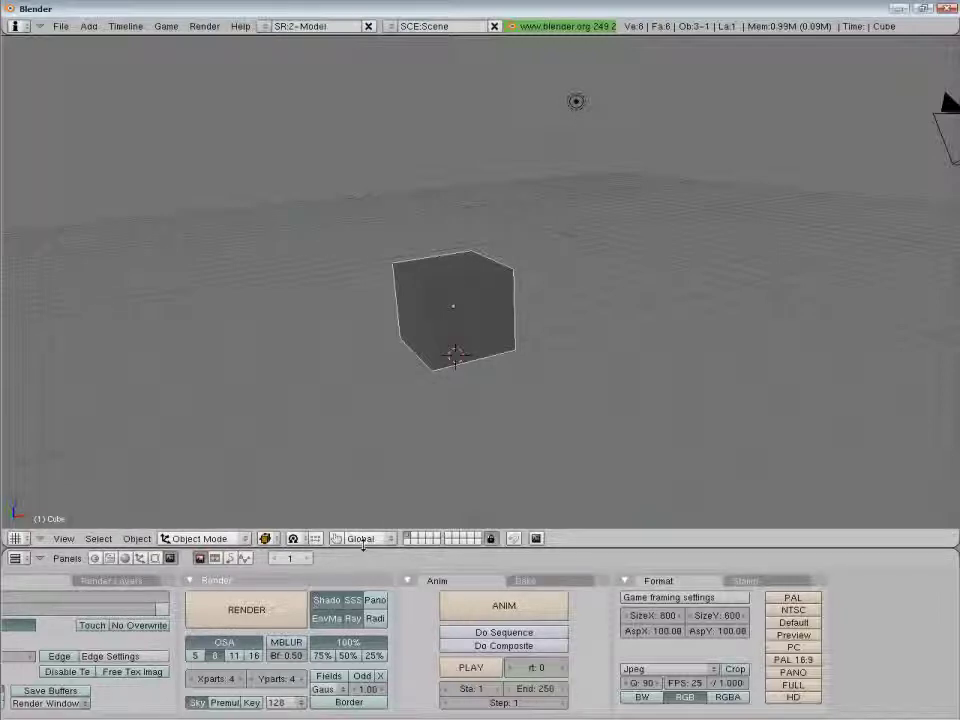
Select the cube and insert a LocRotScale keyframe at frame 1
key(a)
right_click(476, 285)
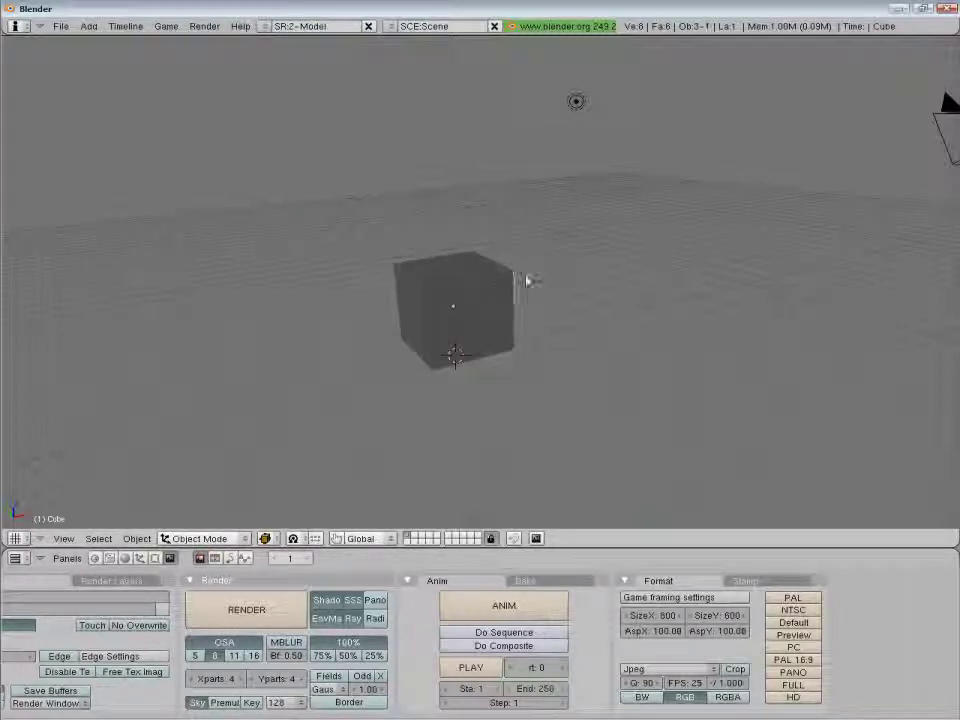
key(i)
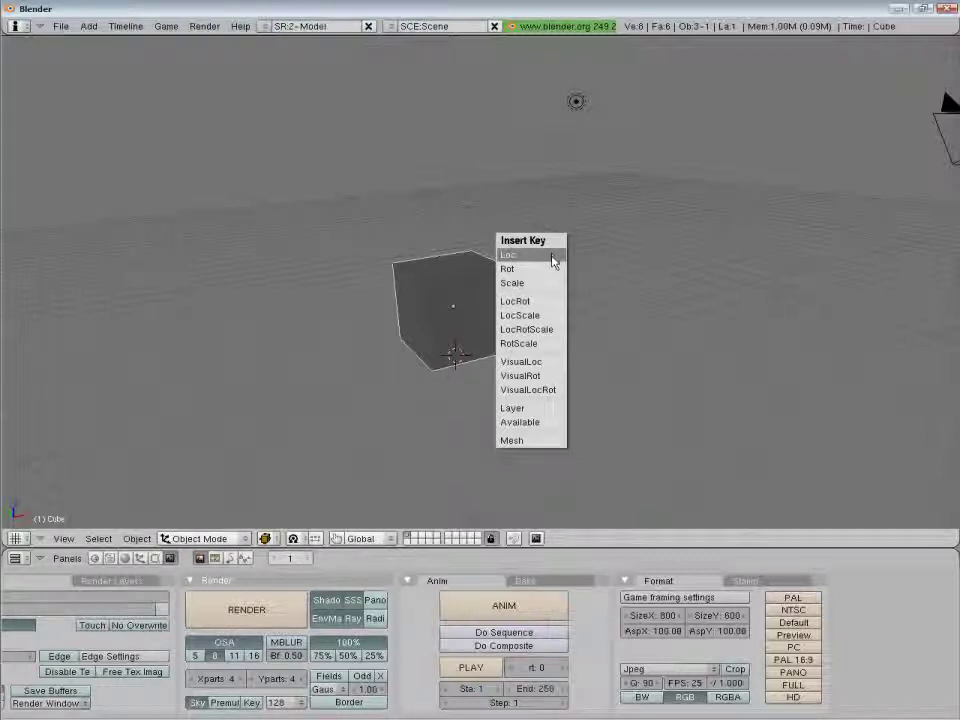
click(547, 333)
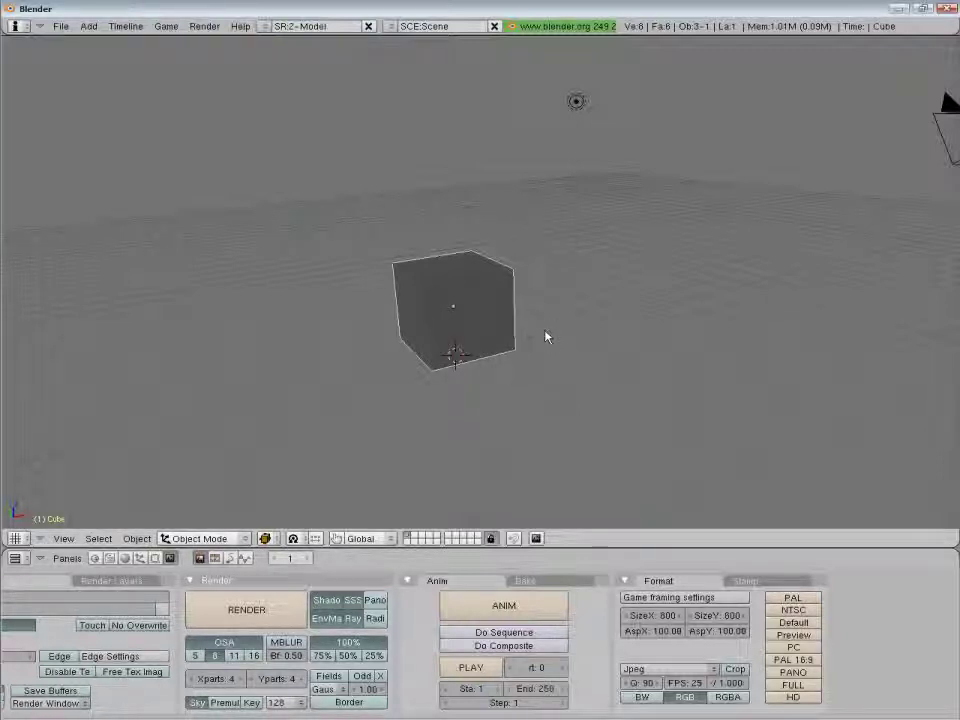
Advance to frame 11 and place the cube higher up toward the camera in a rotated orientation
key(Up)
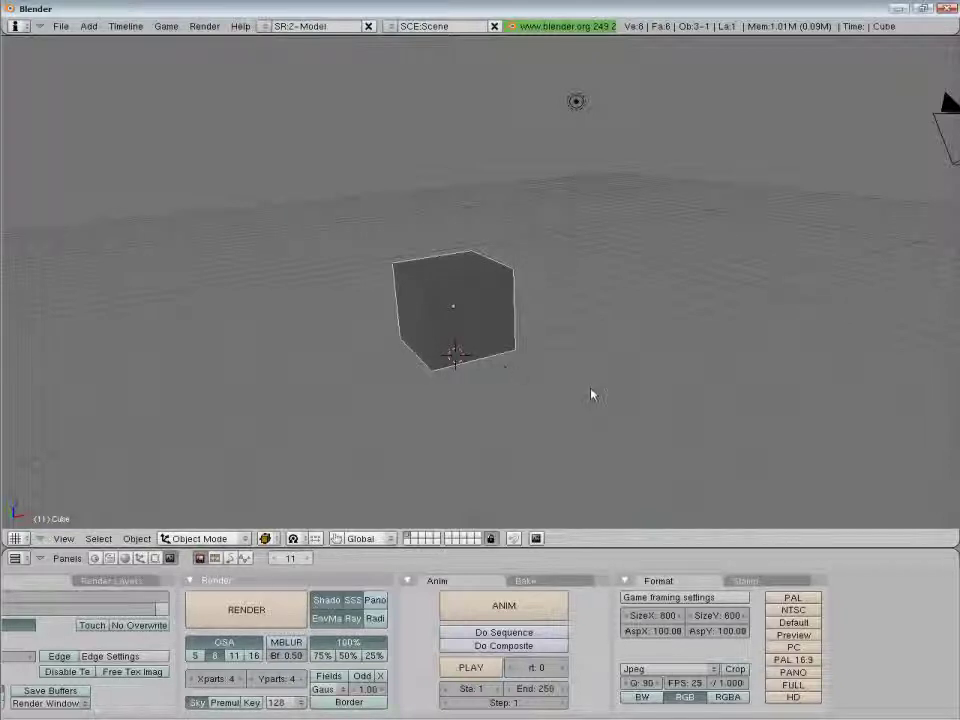
middle_drag(591, 392, 512, 411)
key(g)
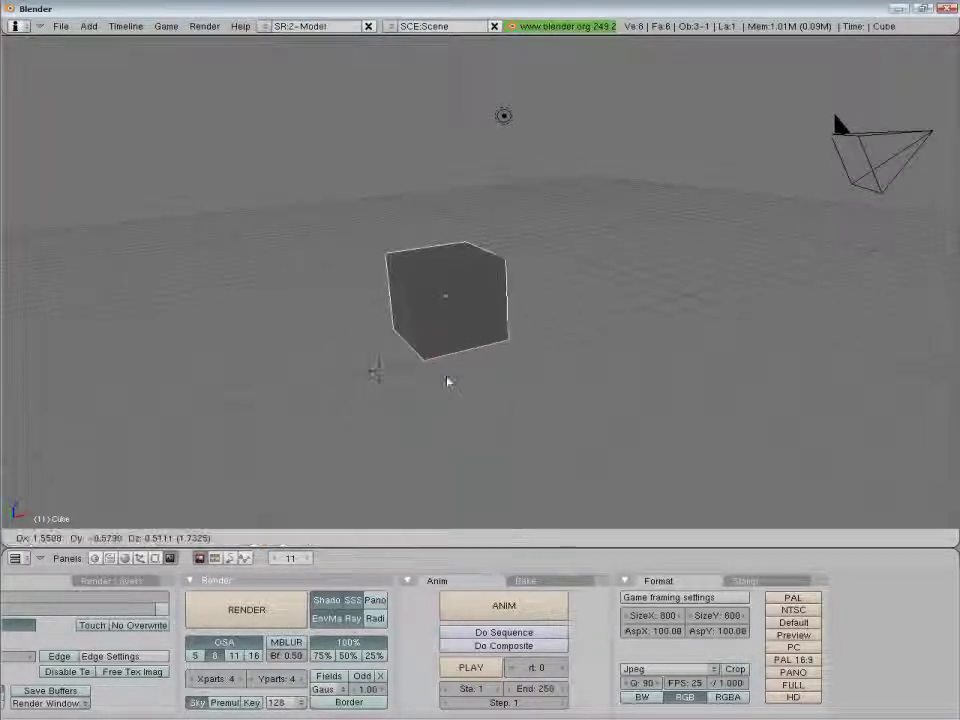
click(596, 311)
key(r)
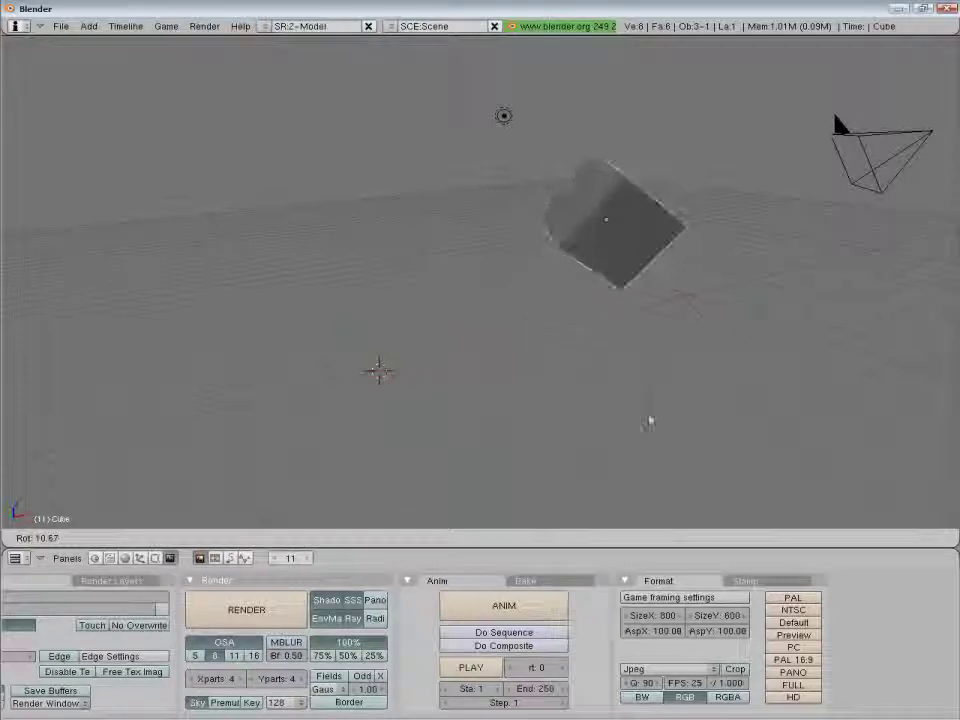
click(662, 313)
Scale the cube up to about 1.9 times its size and insert a LocRotScale keyframe at frame 11
key(s)
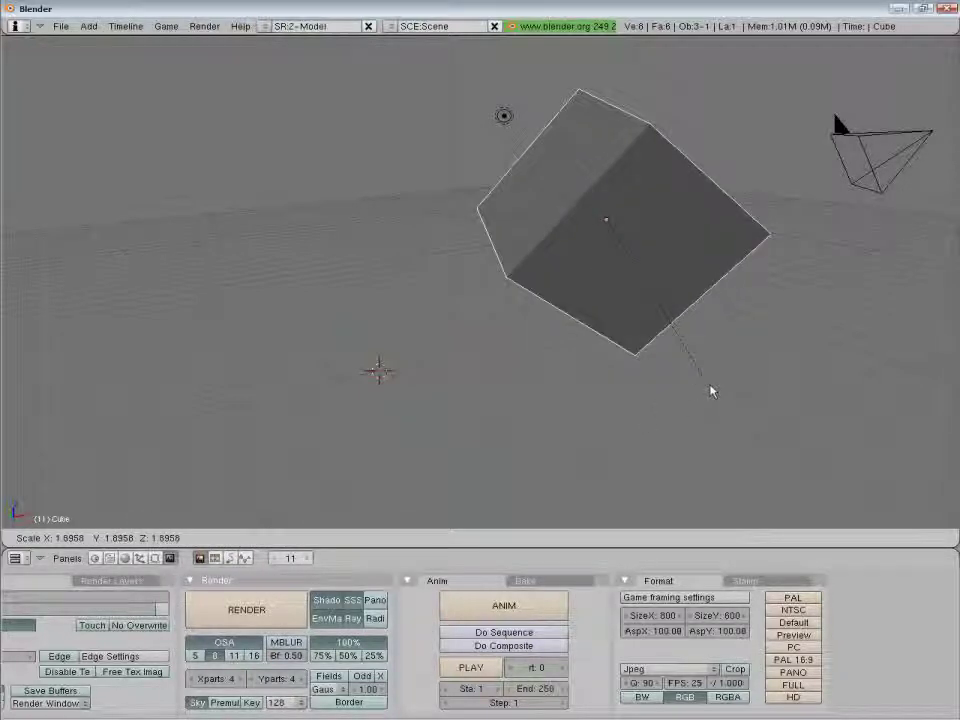
click(711, 390)
key(i)
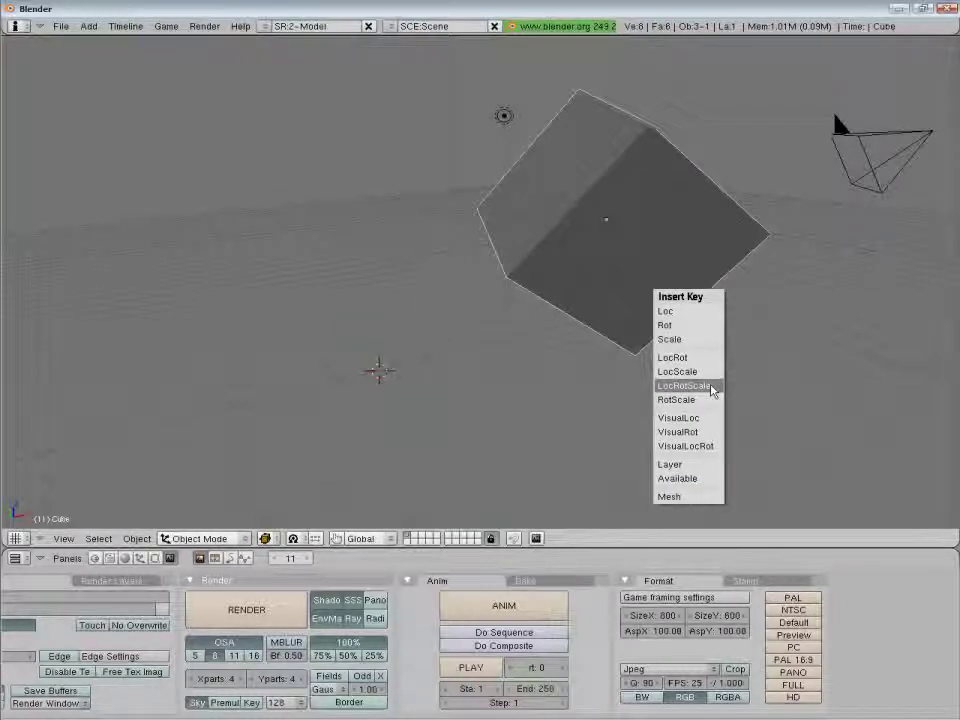
click(713, 387)
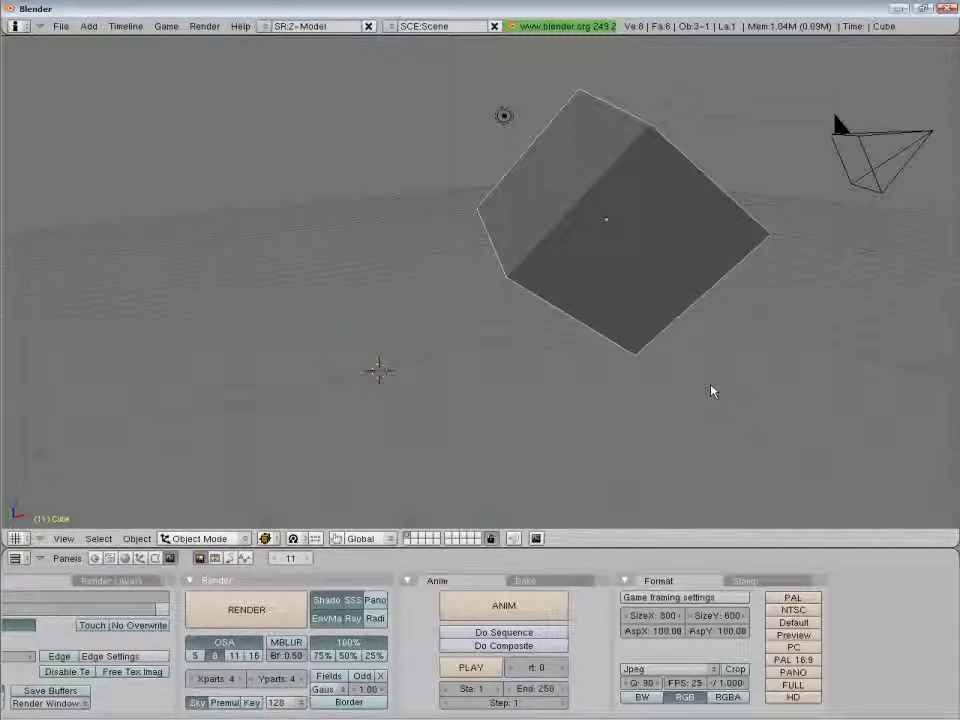
Return to frame 1 and step through the cube's keyframed motion several times, ending at frame 40
key(shift+Left)
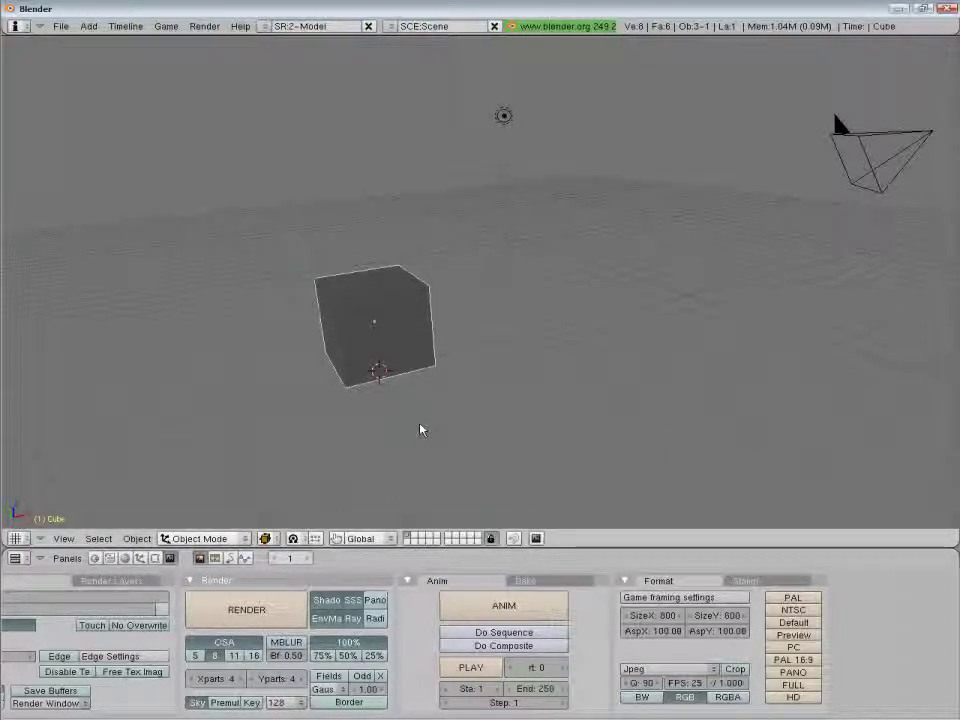
key(Up)
key(Up)
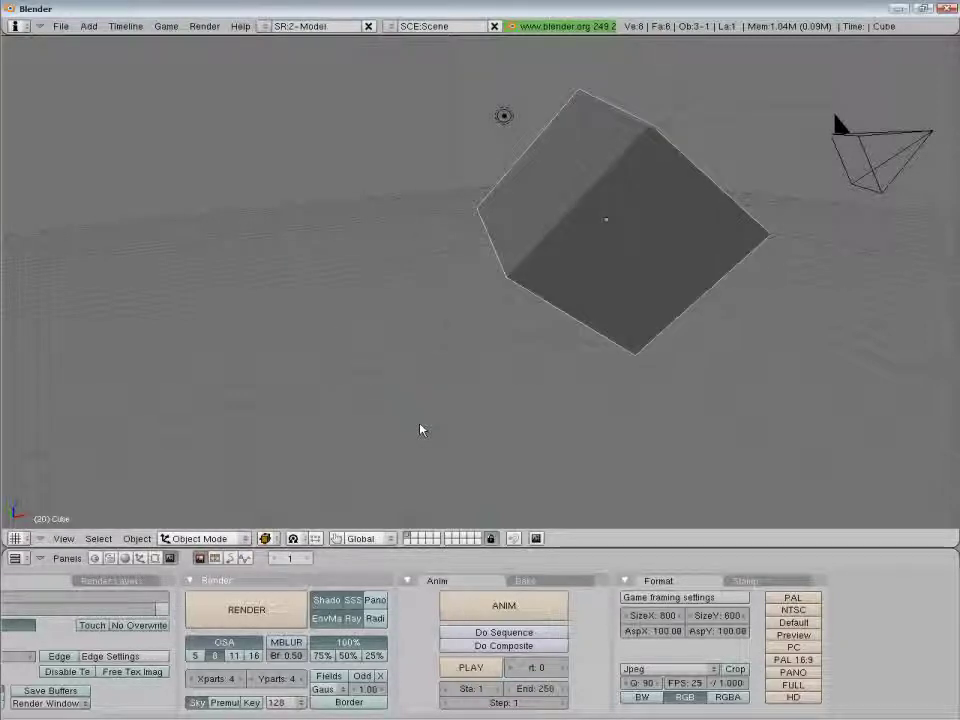
key(shift+Left)
key(Up)
key(Up)
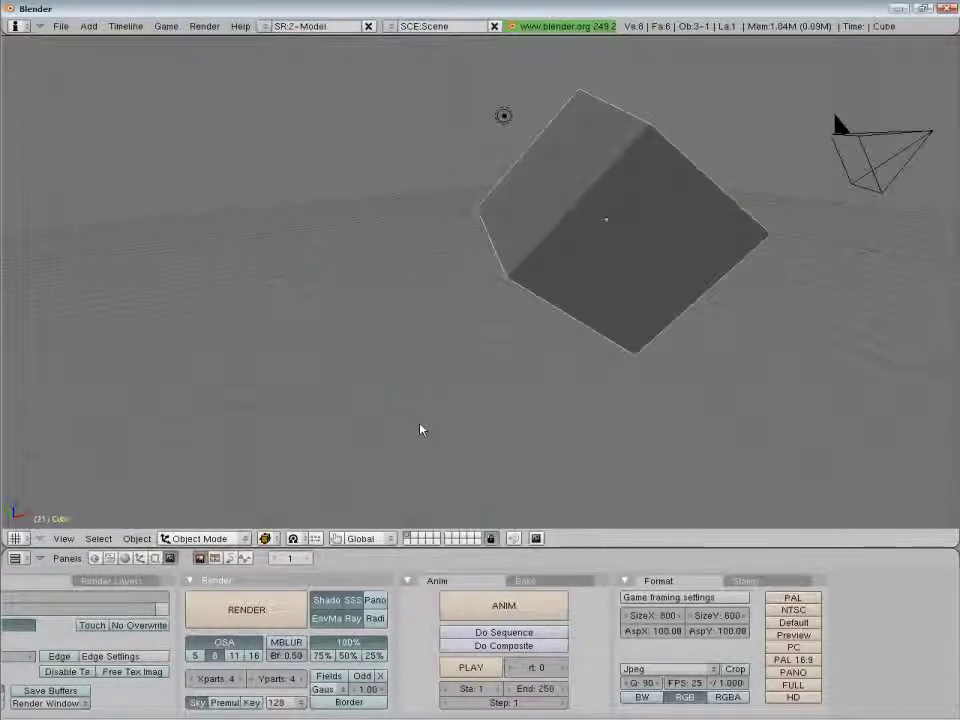
key(shift+Left)
key(Up)
key(Up)
key(Up)
key(Up)
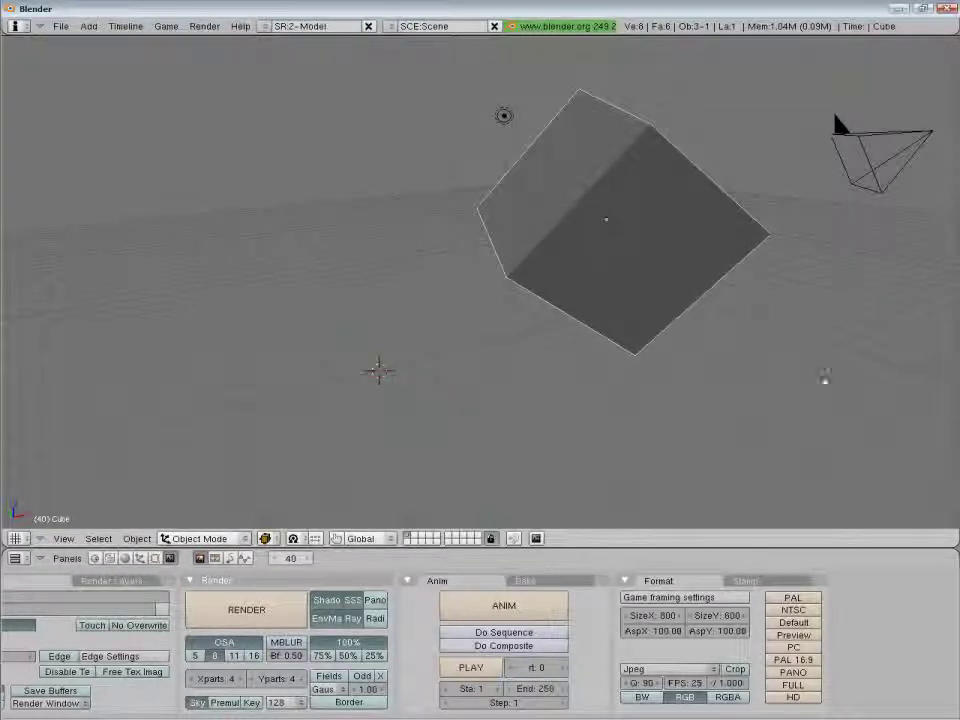
Split the 3D view horizontally and change the lower area to a Timeline
right_click(958, 400)
click(930, 382)
click(512, 381)
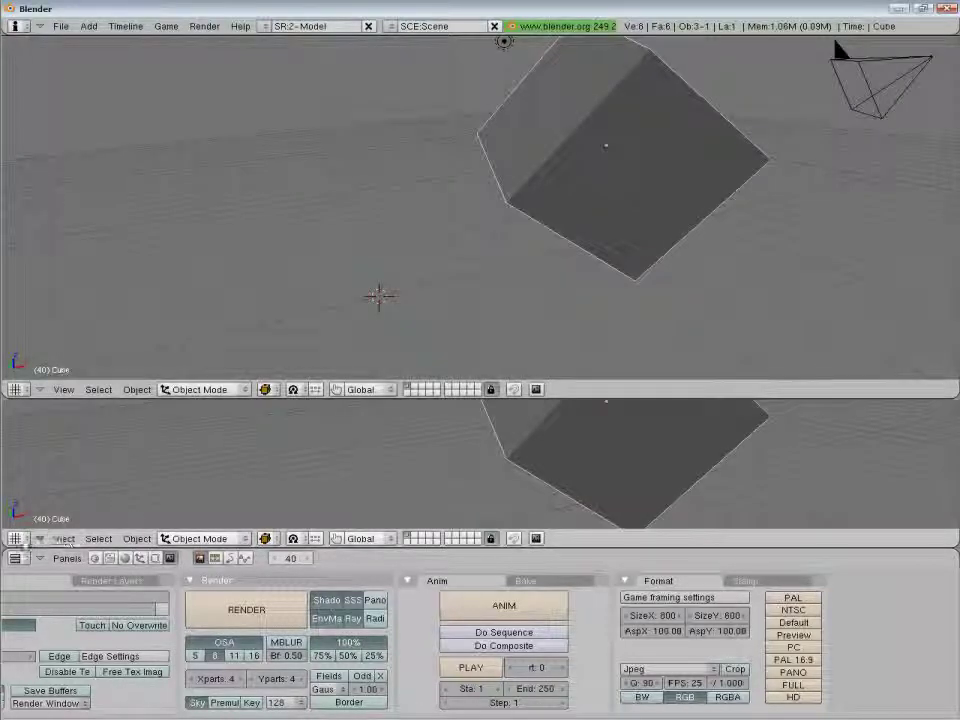
click(17, 538)
click(28, 438)
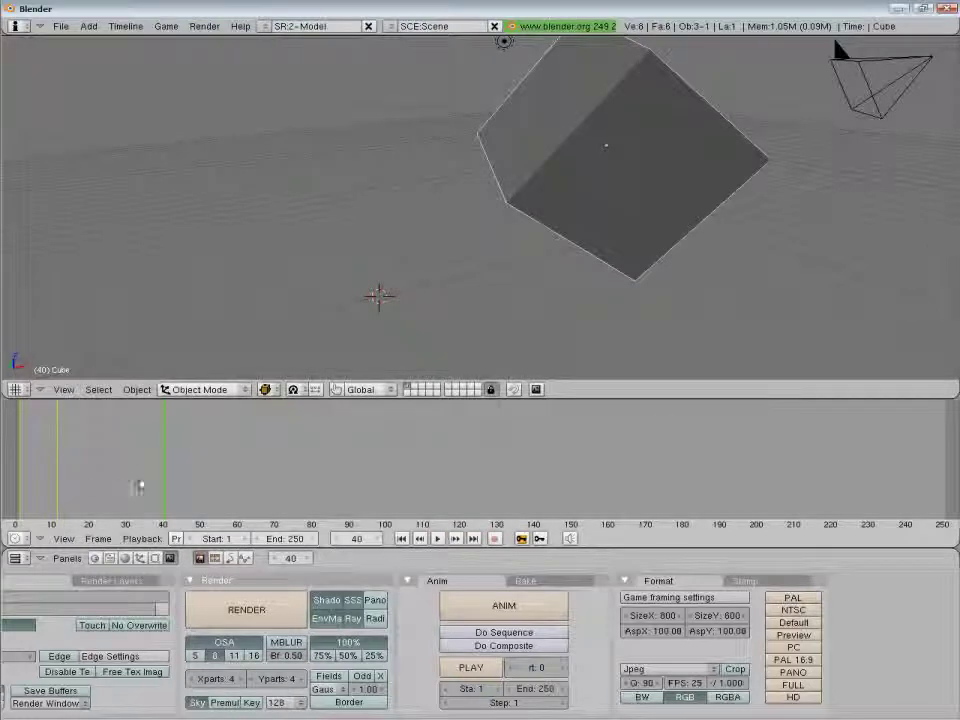
Scrub the Timeline back to frame 1, enable automatic keyframe recording for playback, and move the cube at frame 18
drag(100, 487, 20, 496)
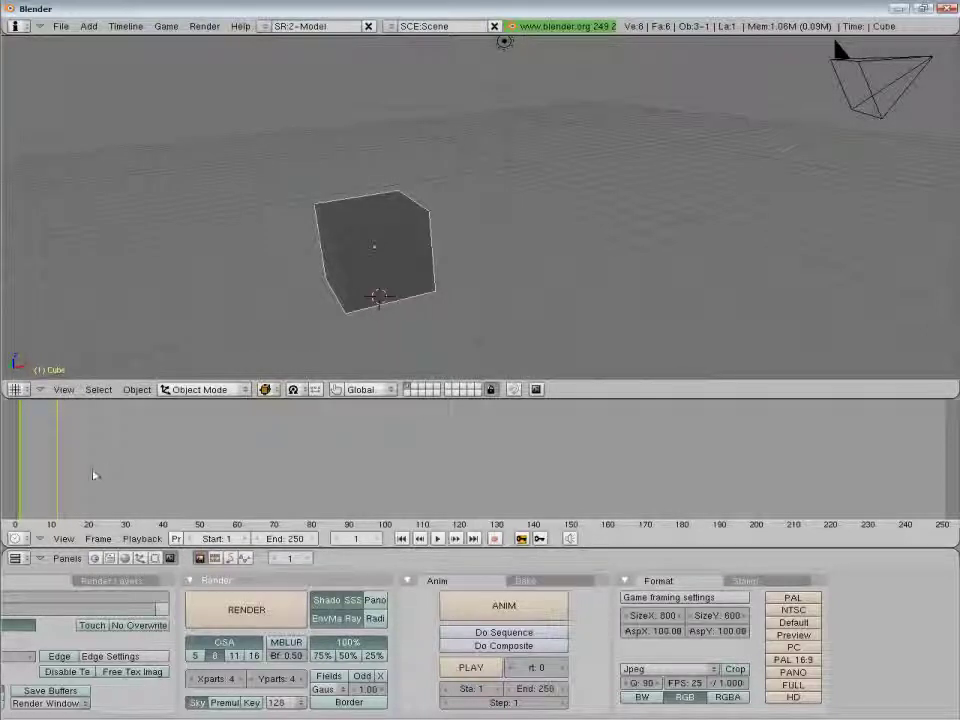
click(494, 540)
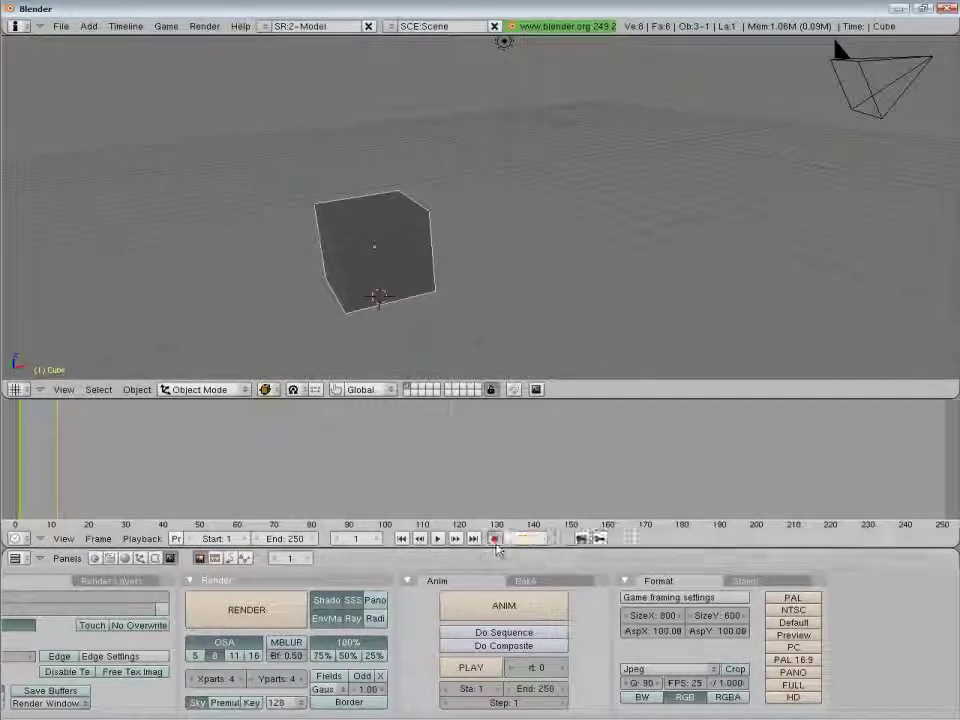
key(alt+a)
key(space)
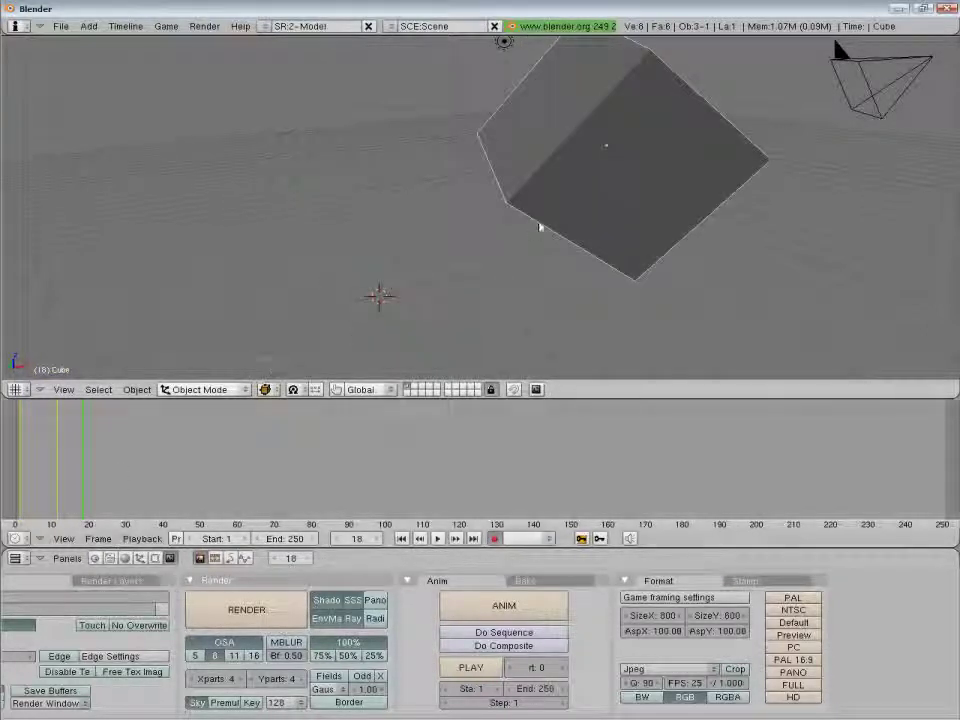
key(g)
click(424, 214)
Split the 3D view vertically and change one half to the Ipo Curve Editor
right_click(372, 398)
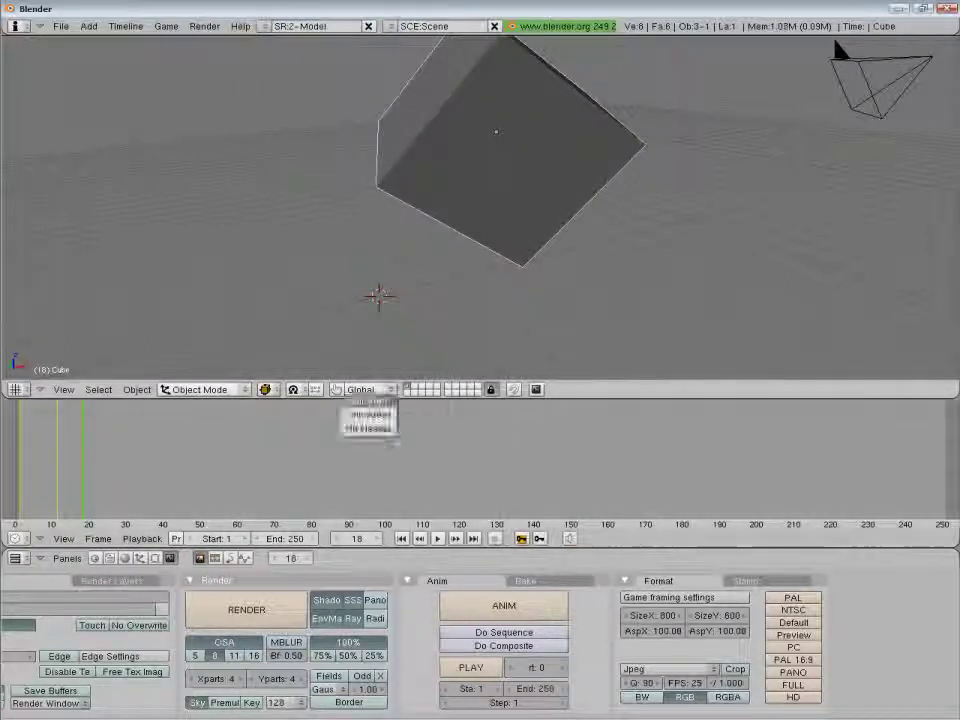
click(365, 413)
click(485, 300)
click(498, 390)
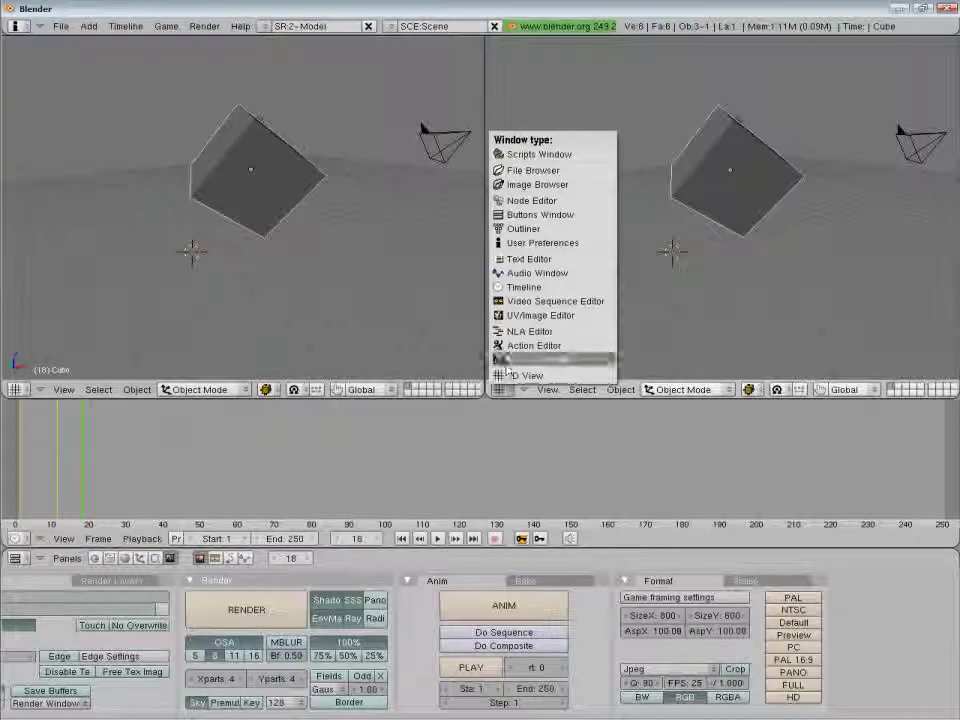
click(535, 360)
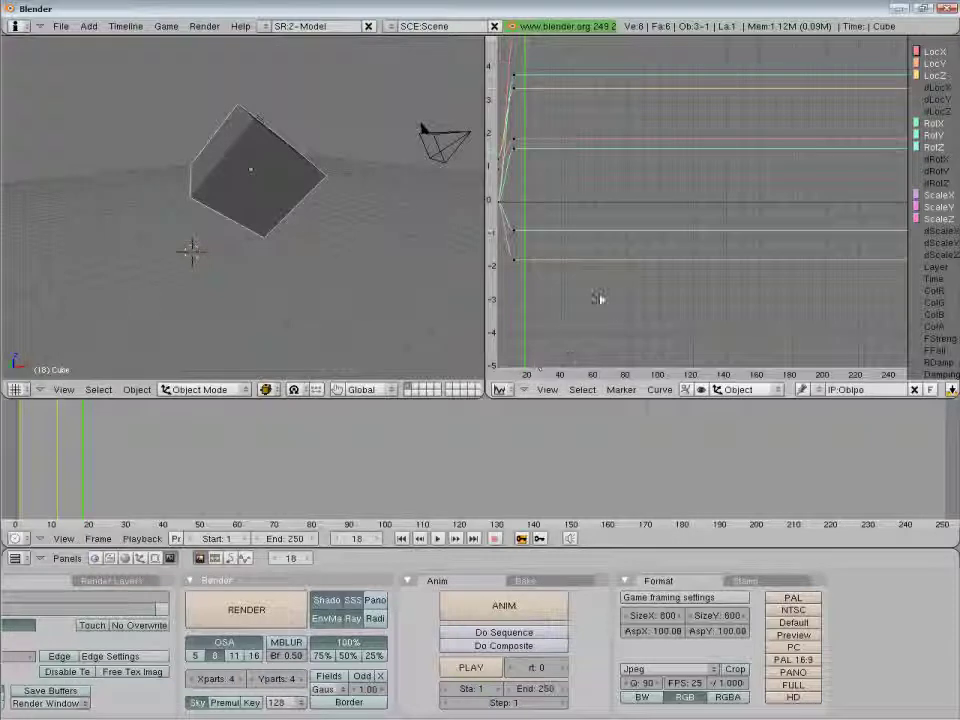
Examine the cube's location, rotation and scale curves around their keyframes in the Ipo Curve Editor
middle_drag(570, 313, 677, 341)
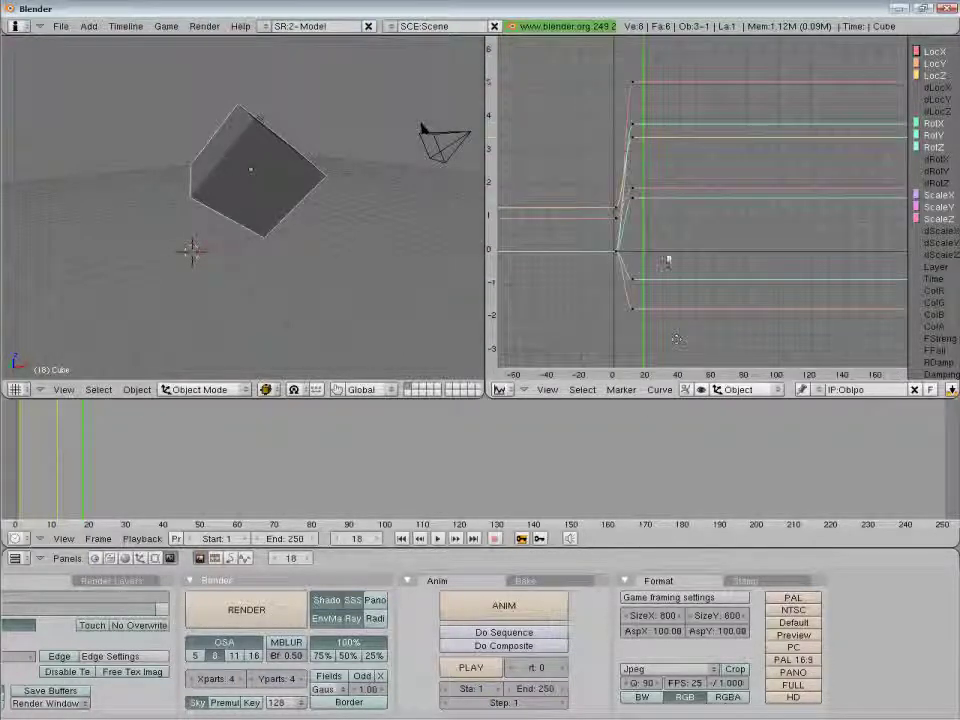
ctrl+middle_drag(664, 264, 660, 190)
ctrl+drag(660, 190, 673, 189)
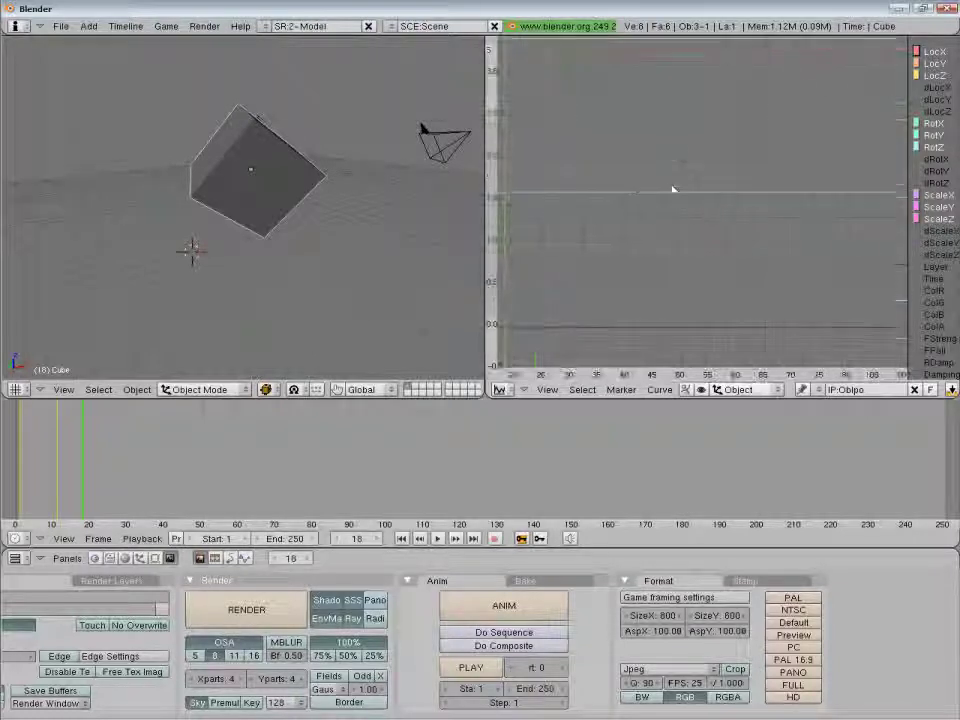
ctrl+middle_drag(673, 189, 688, 268)
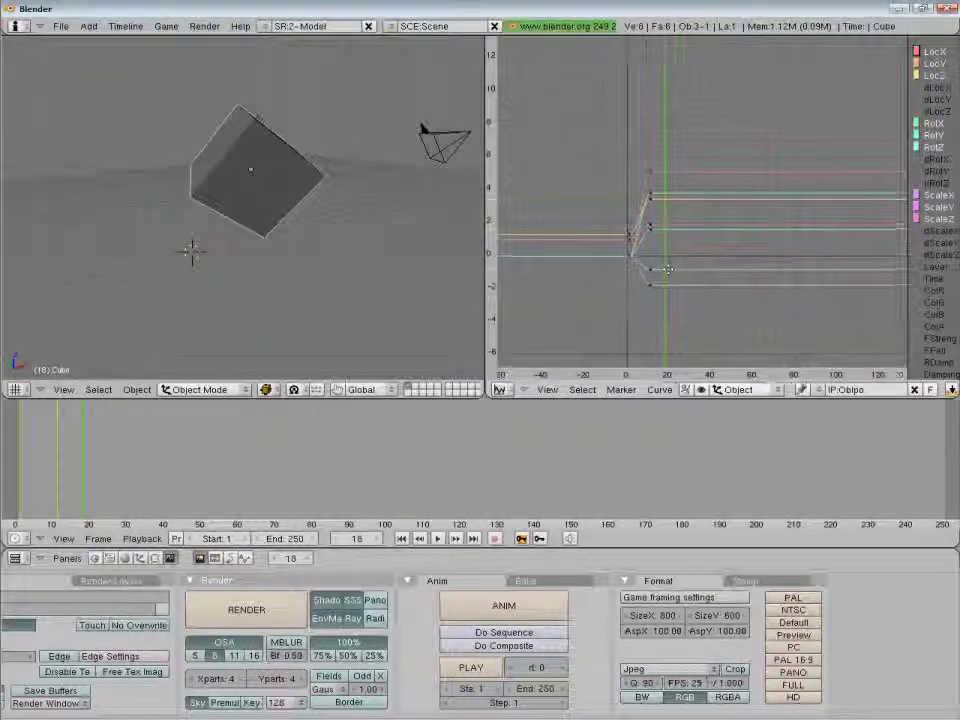
scroll(673, 314, up, 4)
scroll(673, 309, down, 5)
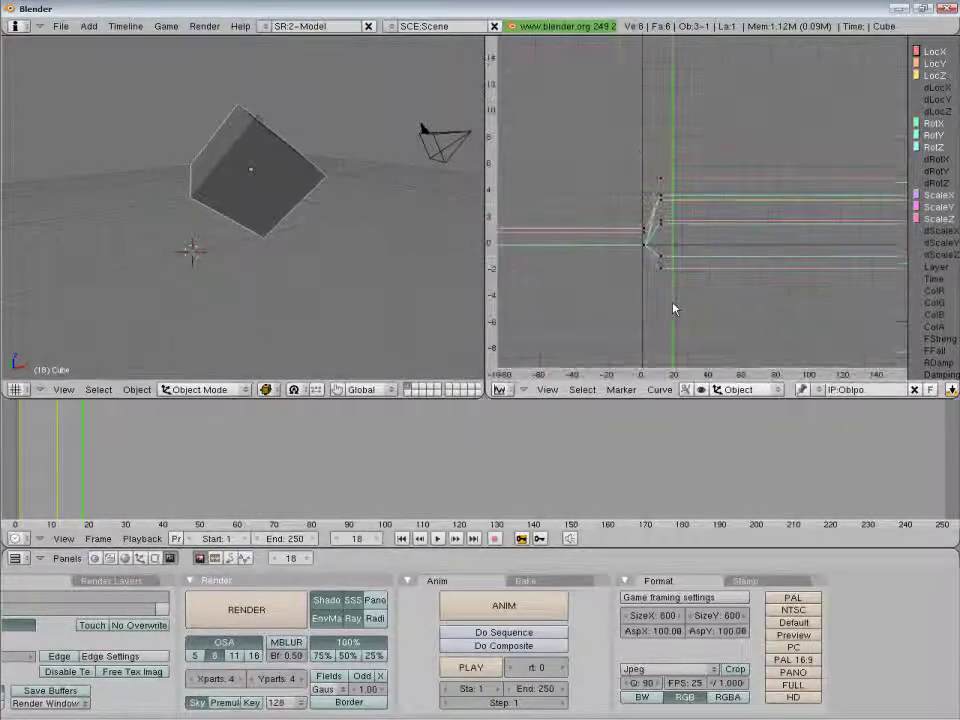
middle_drag(678, 318, 683, 300)
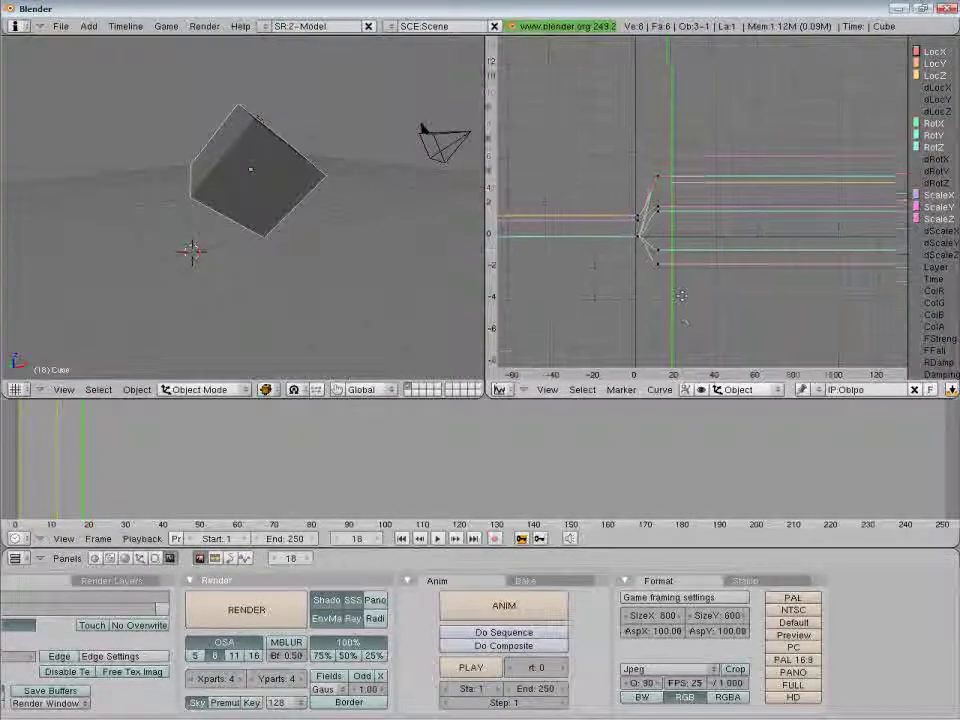
Change the Ipo Curve Editor area to the NLA Editor to view the cube's keyframes, and switch it to the Action Editor
click(500, 389)
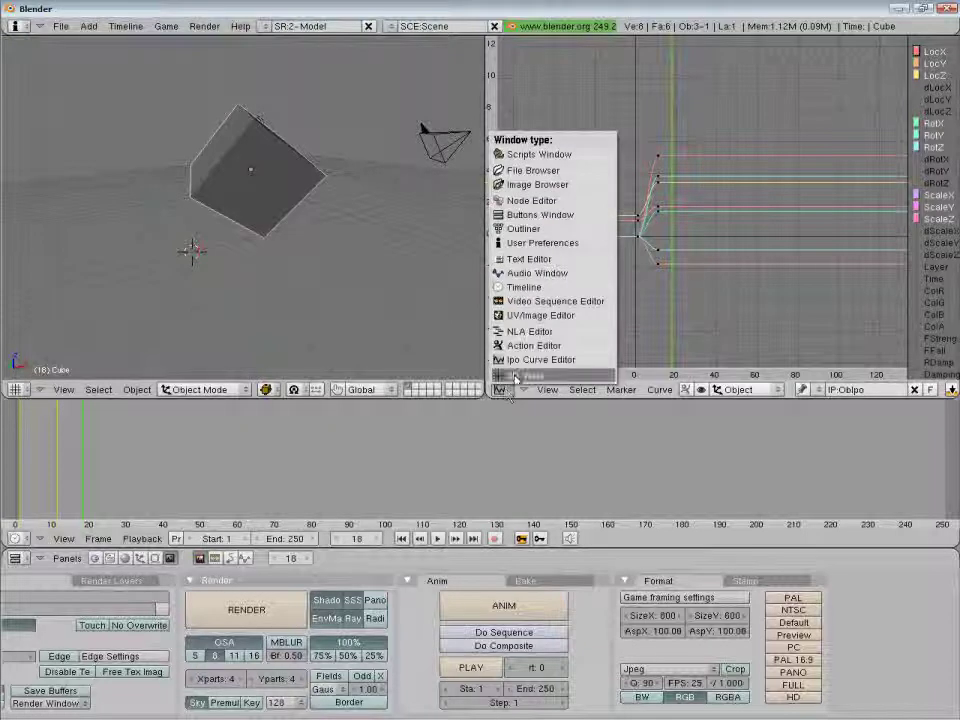
click(517, 334)
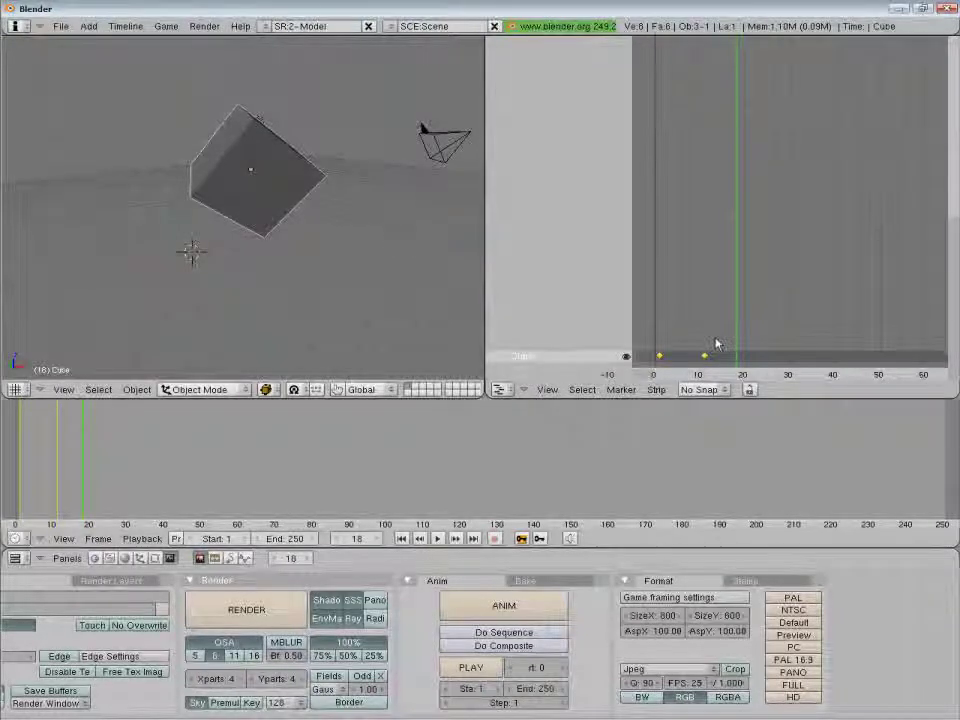
middle_drag(716, 343, 718, 243)
click(500, 389)
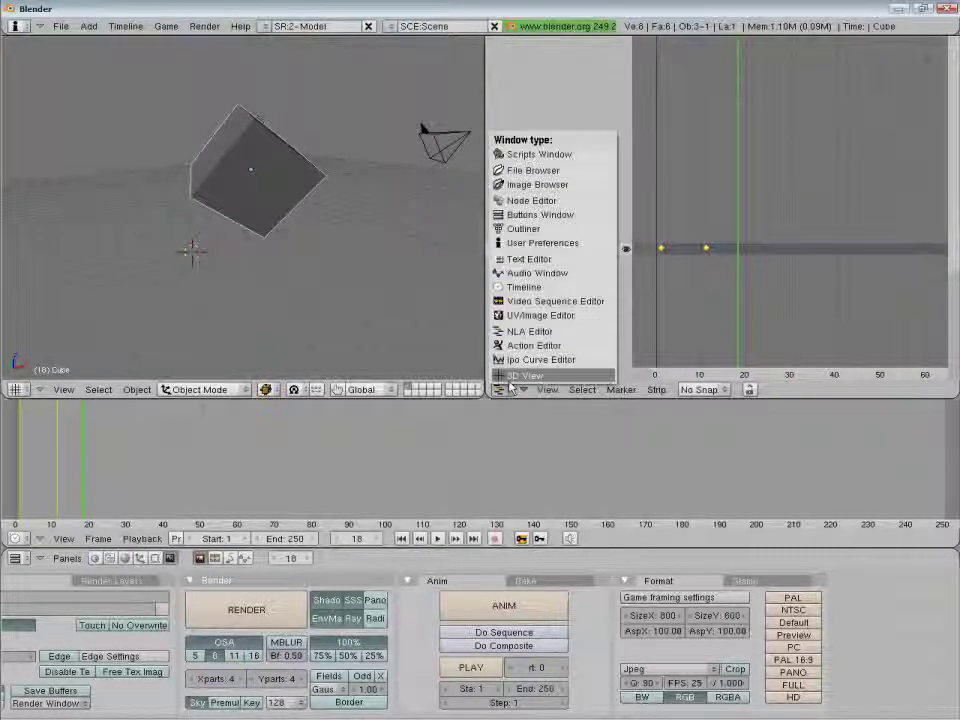
click(530, 343)
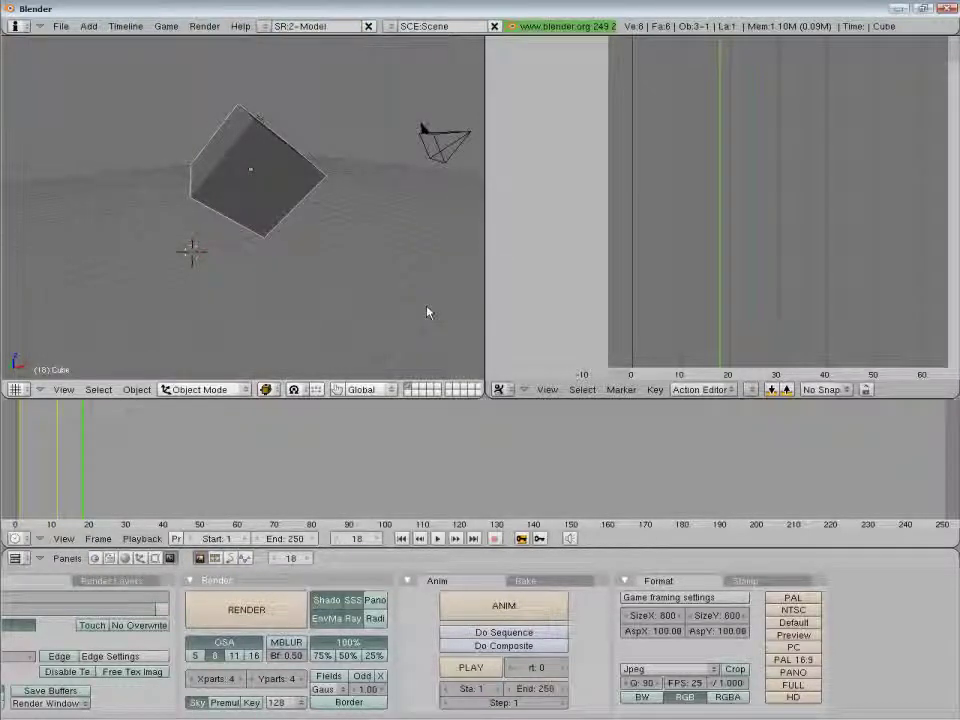
Duplicate the current 2-Model screen layout and rename the copy "my layout"
click(265, 30)
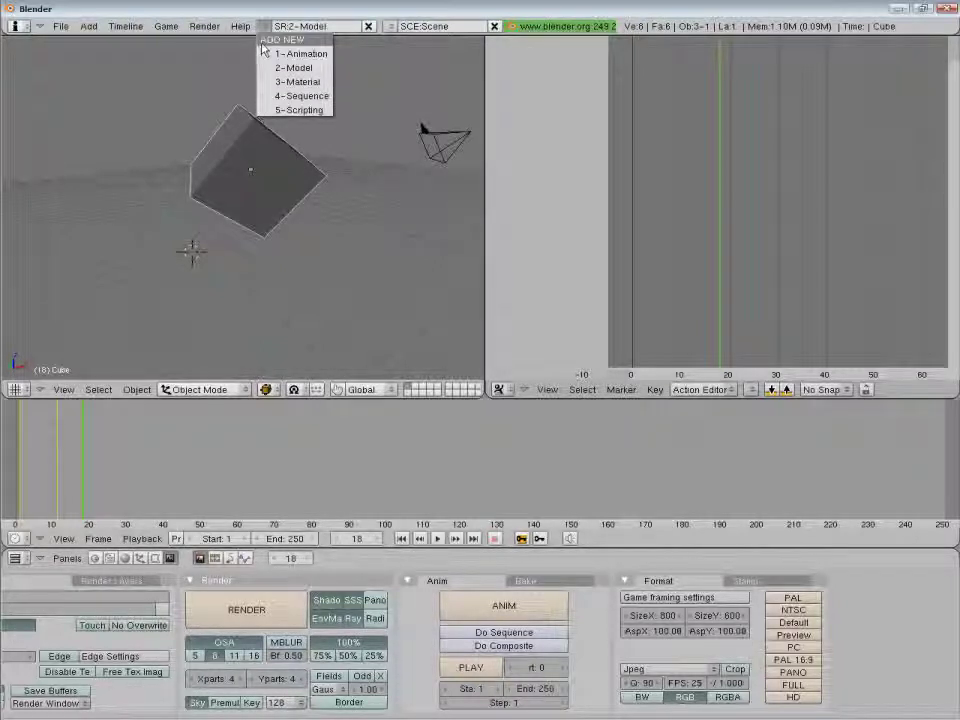
click(290, 39)
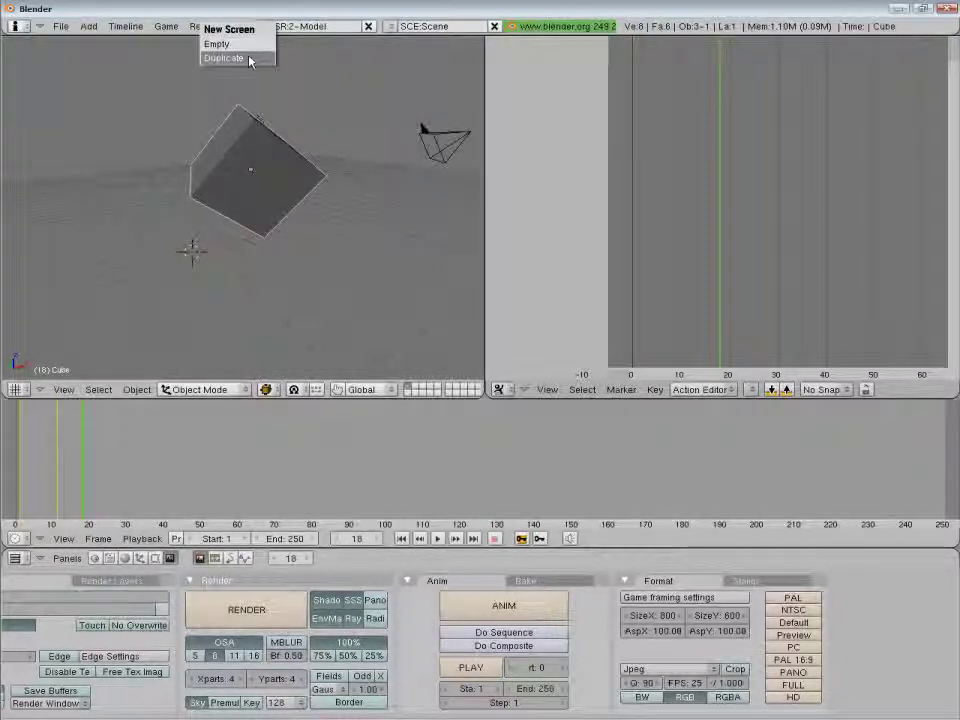
click(249, 59)
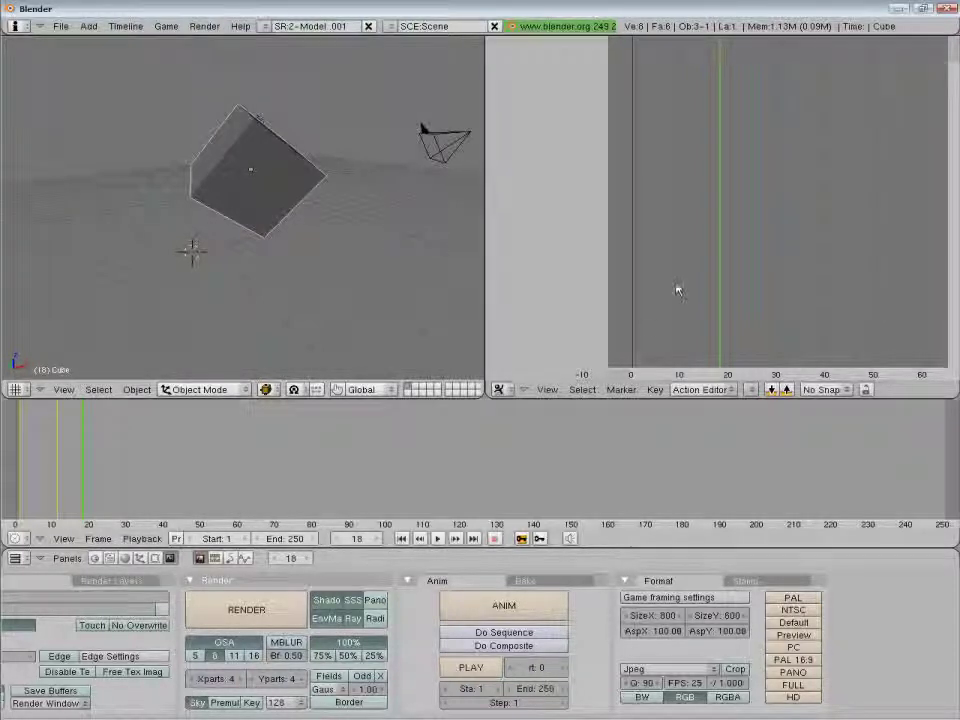
click(291, 27)
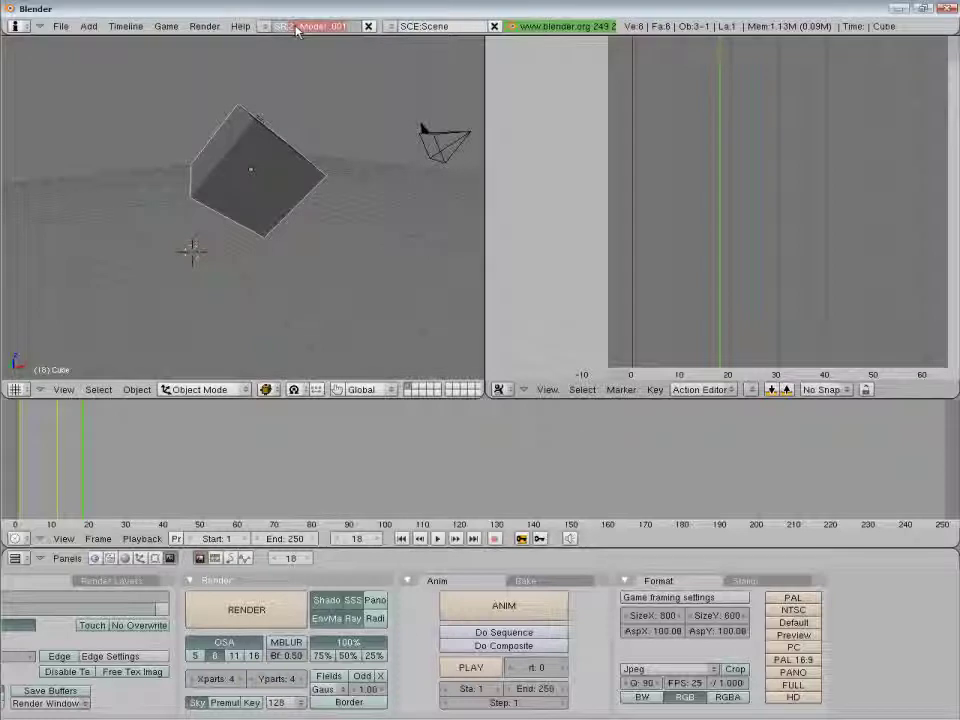
text(ax layer)
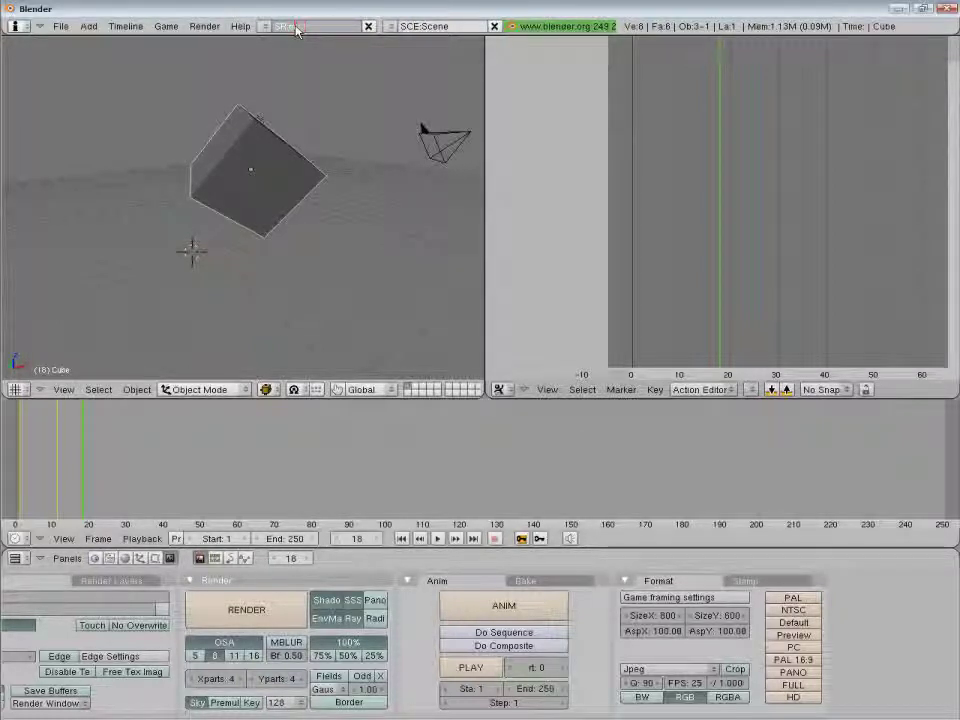
text(t)
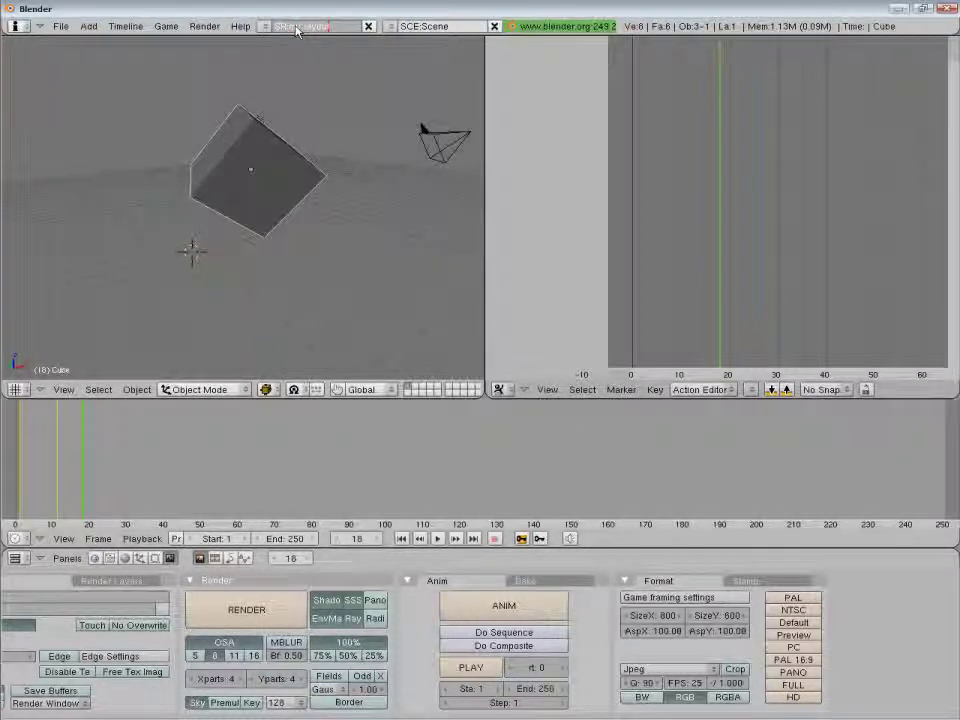
key(Return)
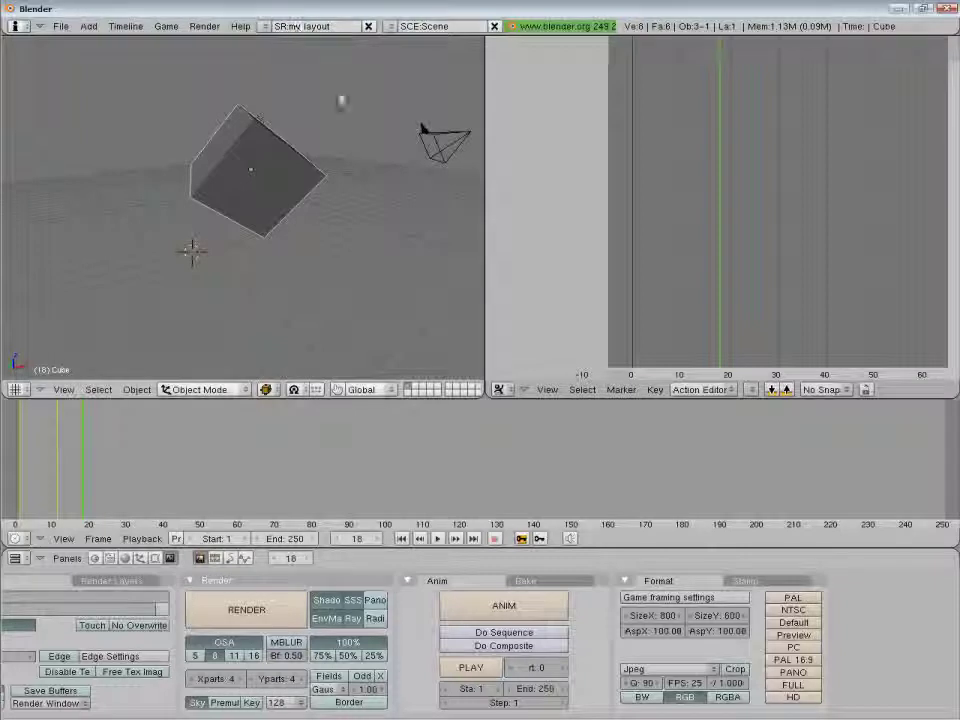
Delete the "my layout" screen and switch to the 4-Sequence screen layout
click(369, 28)
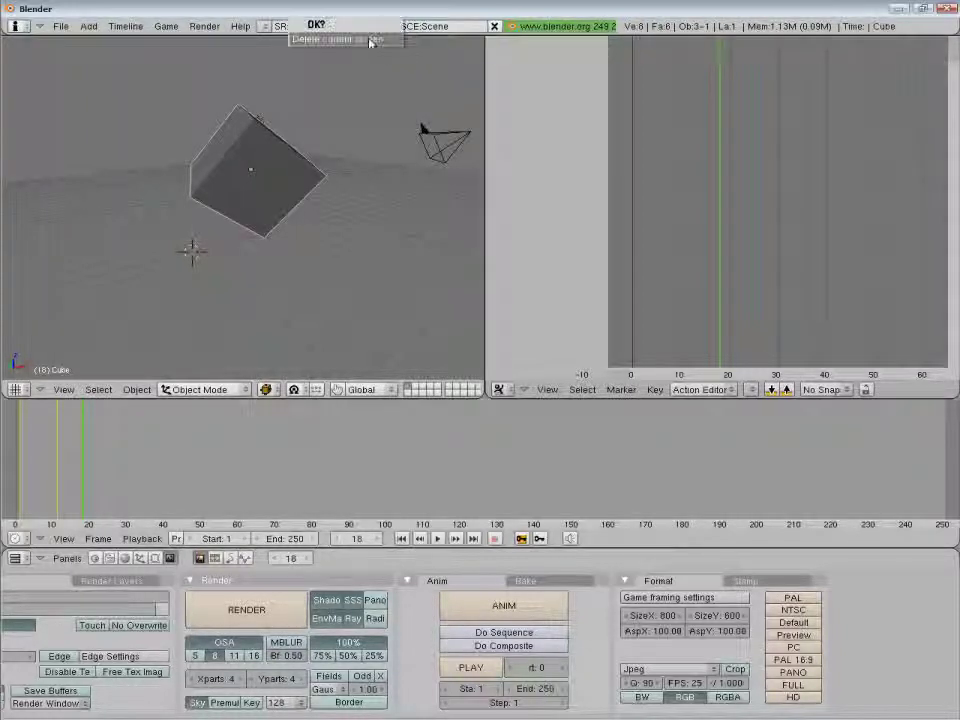
click(369, 38)
click(266, 29)
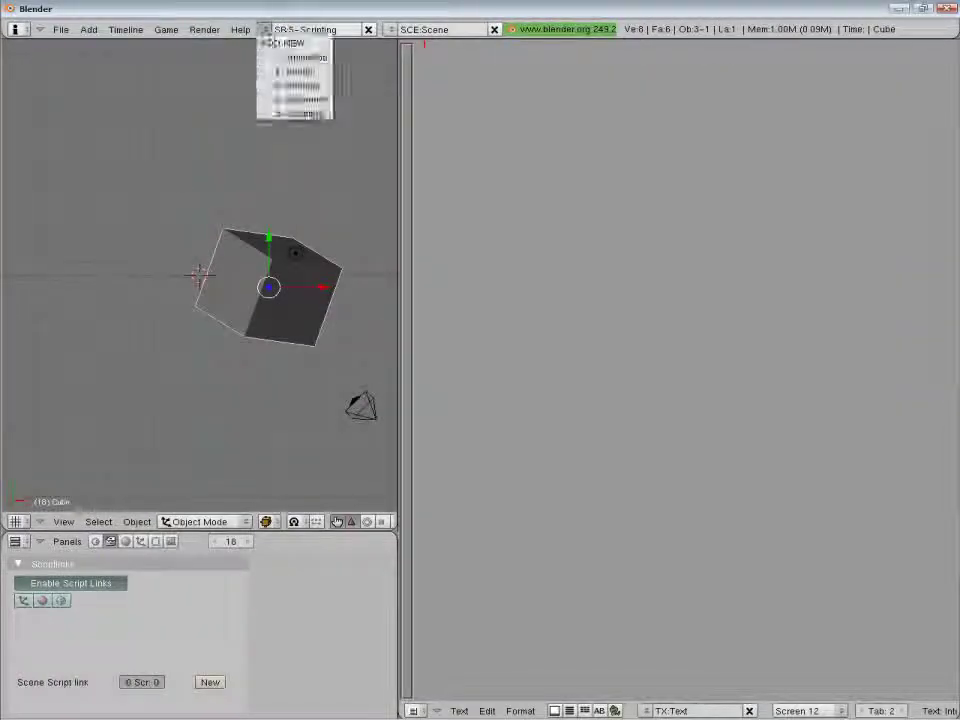
click(281, 99)
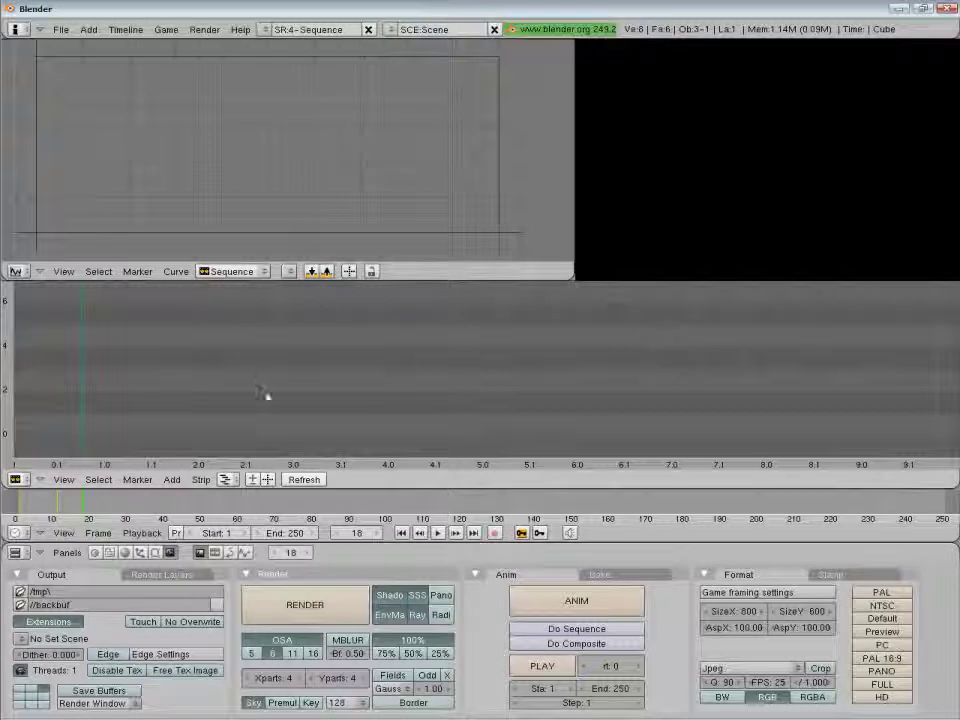
Scrub the Video Sequence Editor to frame 104 and add an image sequence strip starting with A0492.png
click(108, 424)
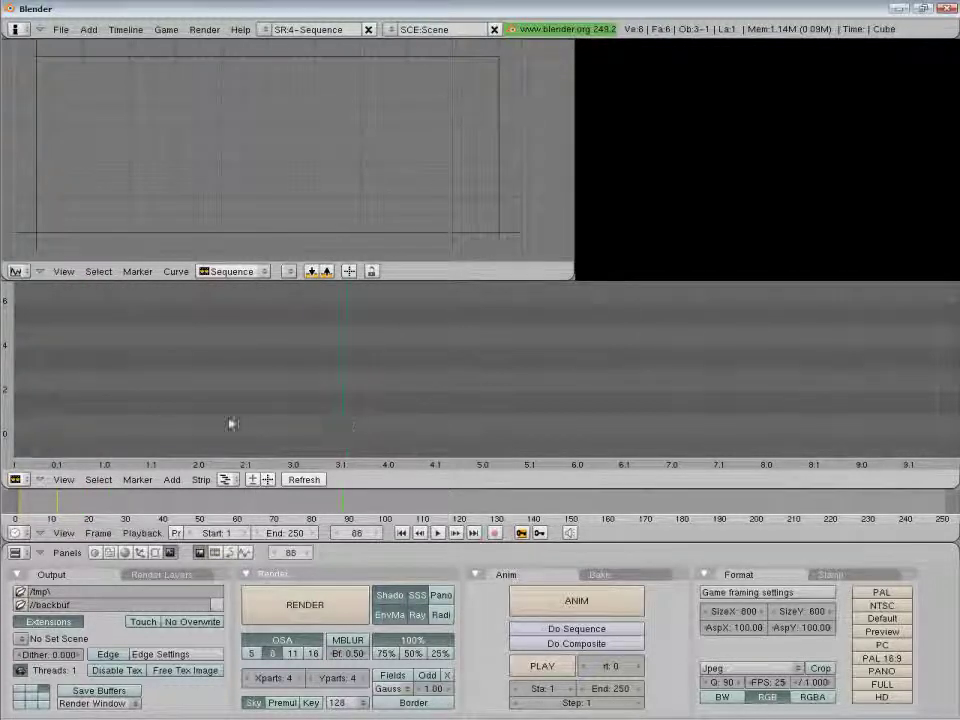
click(409, 424)
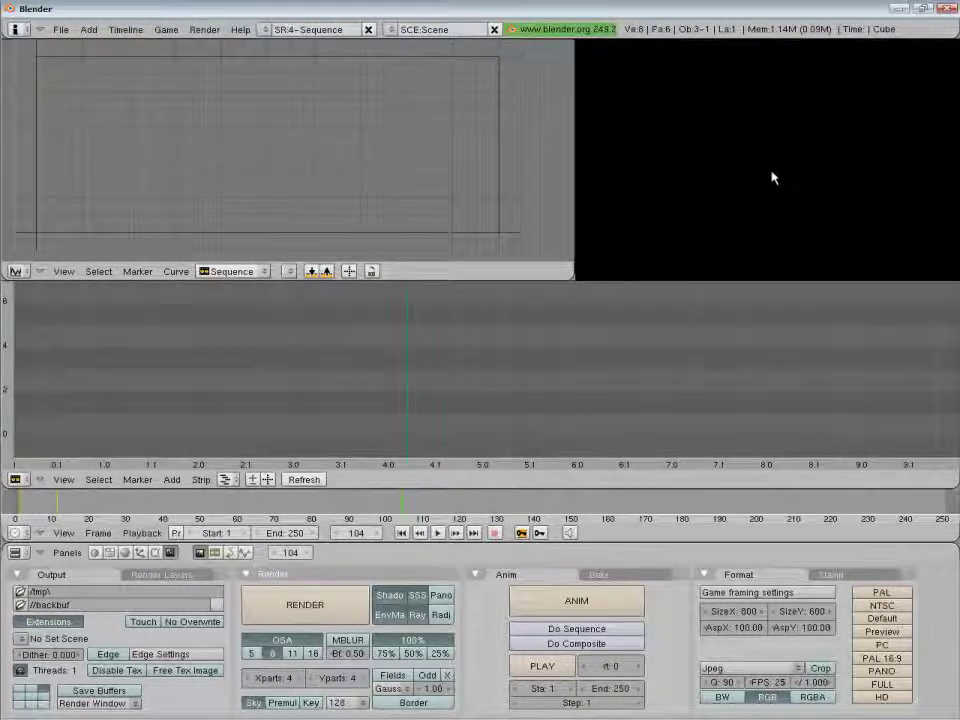
key(shift+a)
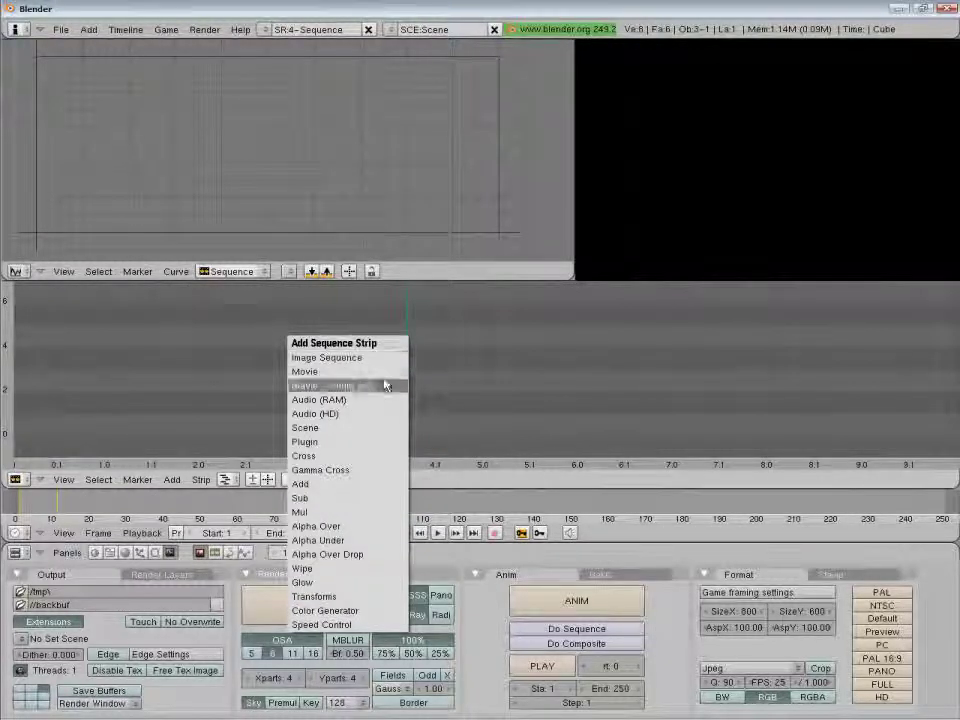
click(403, 360)
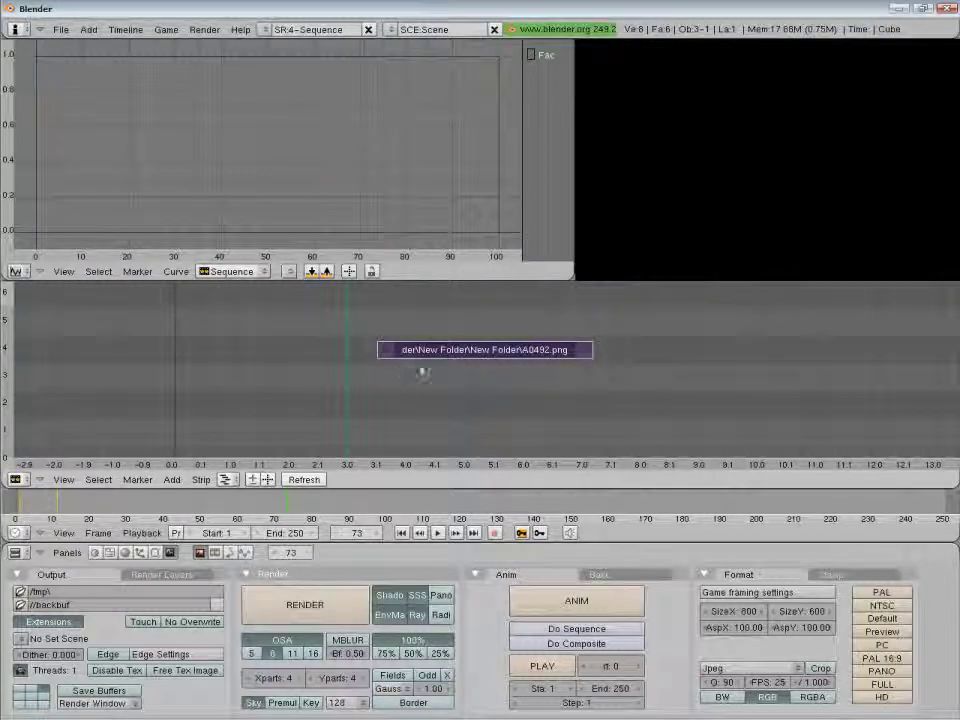
Preview the image sequence strip by scrubbing through its images up to frame 133
mouse_move(417, 425)
ctrl+middle_down()
mouse_move(487, 437)
mouse_move(474, 346)
mouse_move(420, 332)
mouse_move(411, 422)
mouse_move(399, 394)
ctrl+middle_up()
key(x)
key(alt+a)
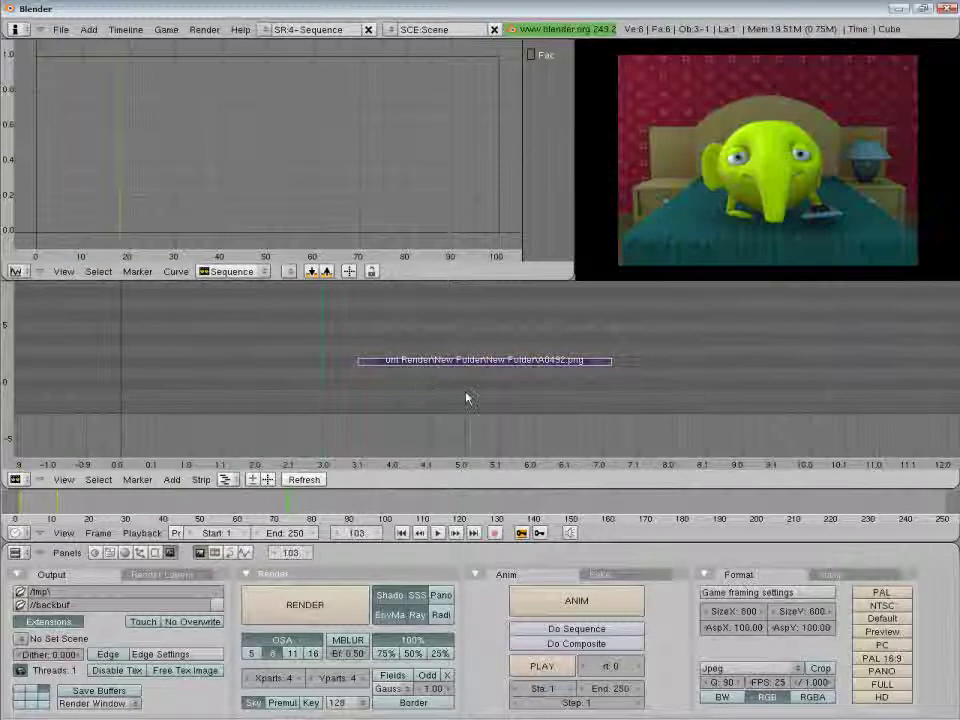
scroll(452, 409, down, 5)
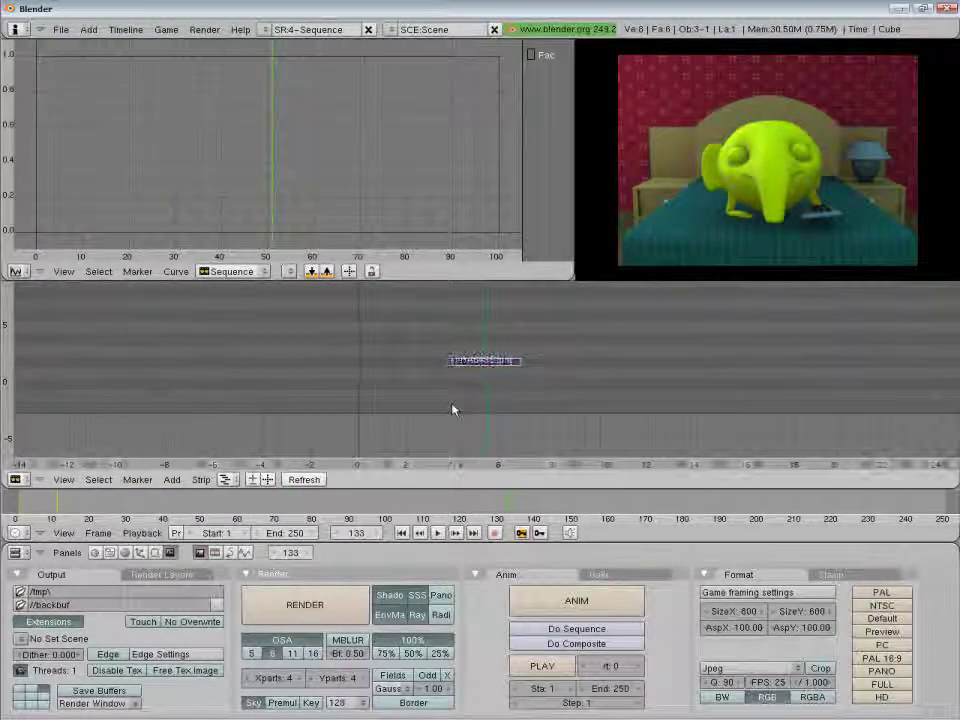
middle_drag(452, 409, 484, 411)
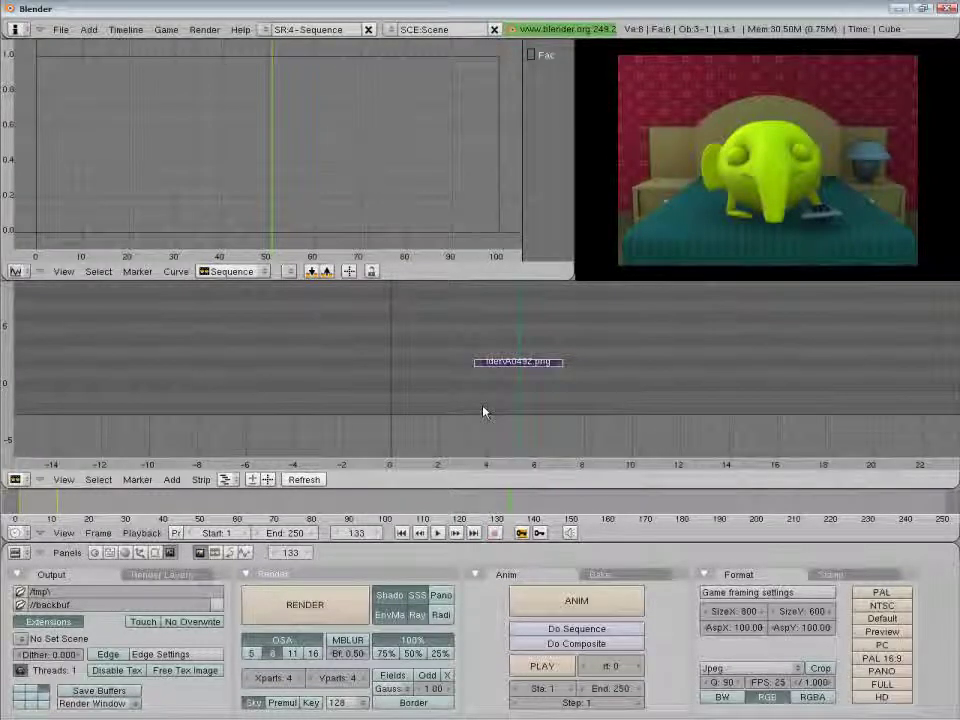
Look through the scene's sequencer, animation and sound settings, and scrub the image sequence back to frame 125
click(215, 552)
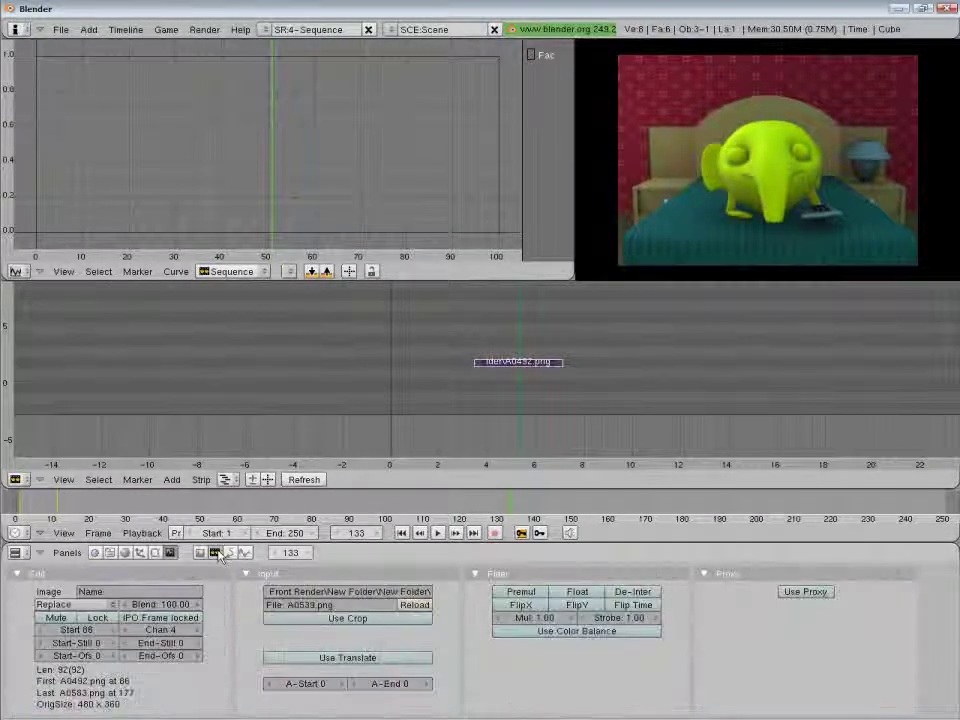
click(229, 553)
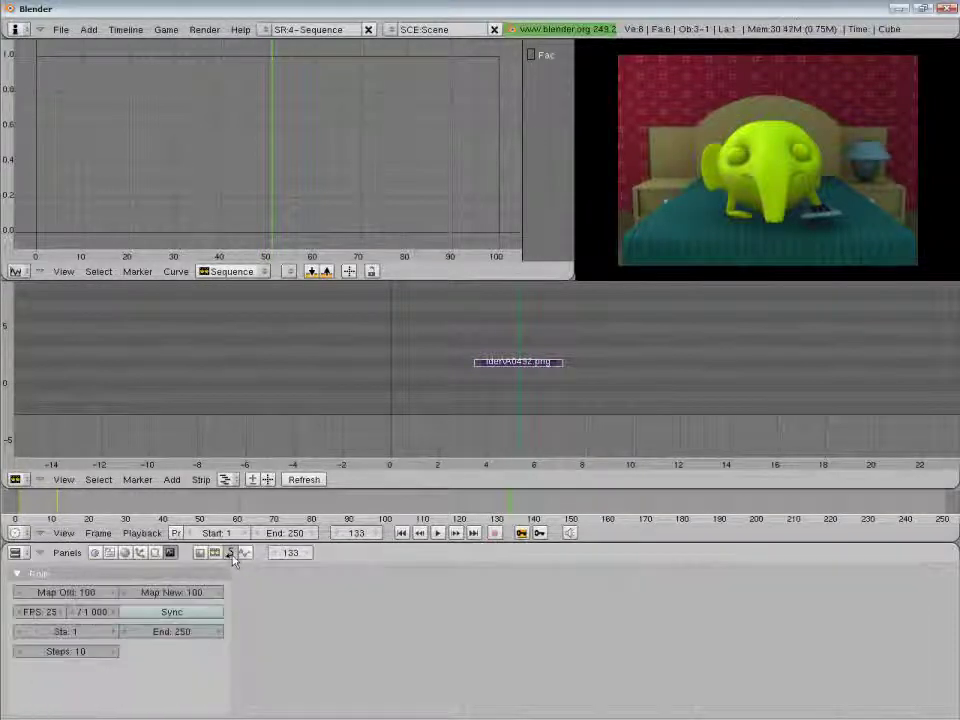
click(244, 552)
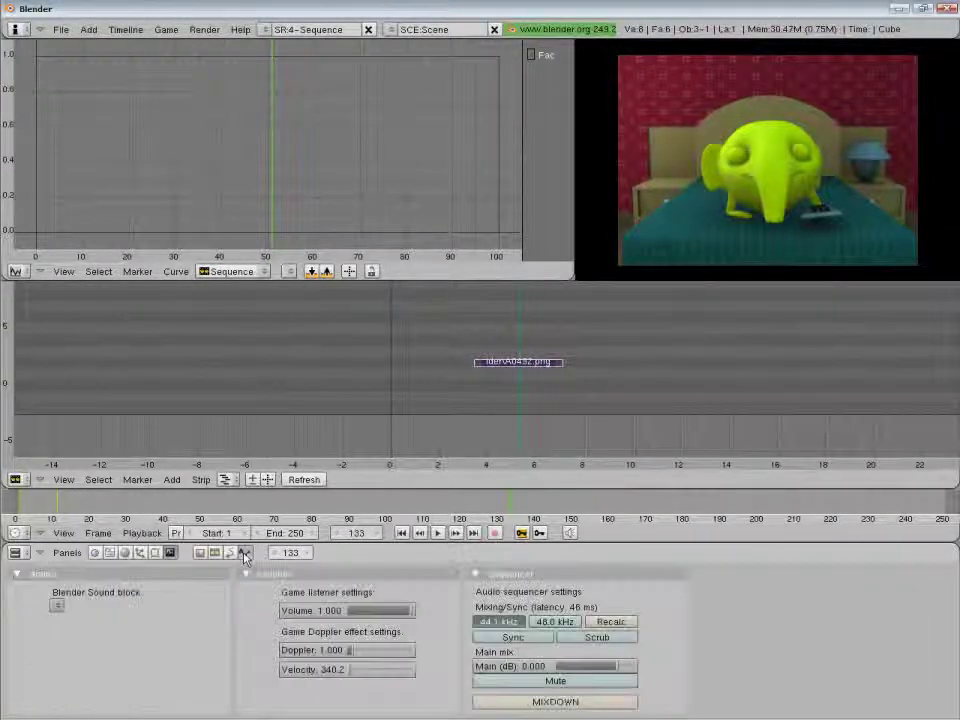
click(491, 401)
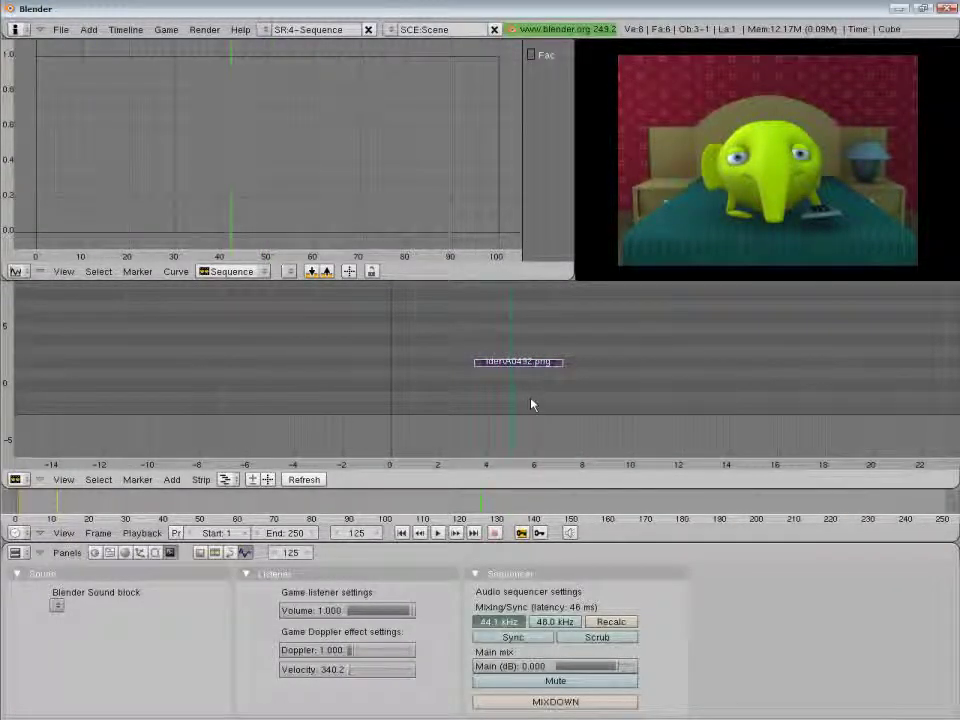